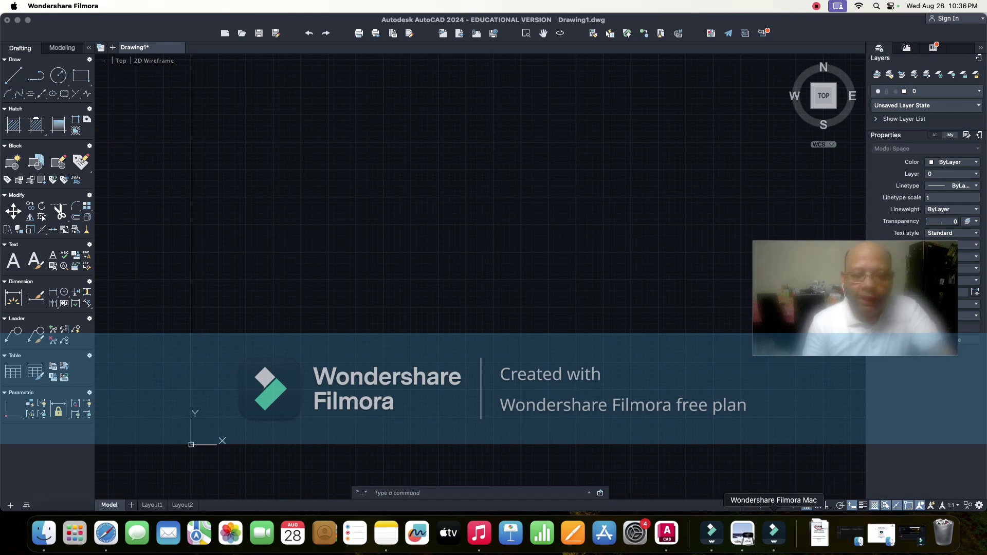
- Open ESC194294 LAB MANUAL.pdf from the Downloads stack in Preview to show Figure 1
{"action": "left_click", "coordinate": [819, 534]}
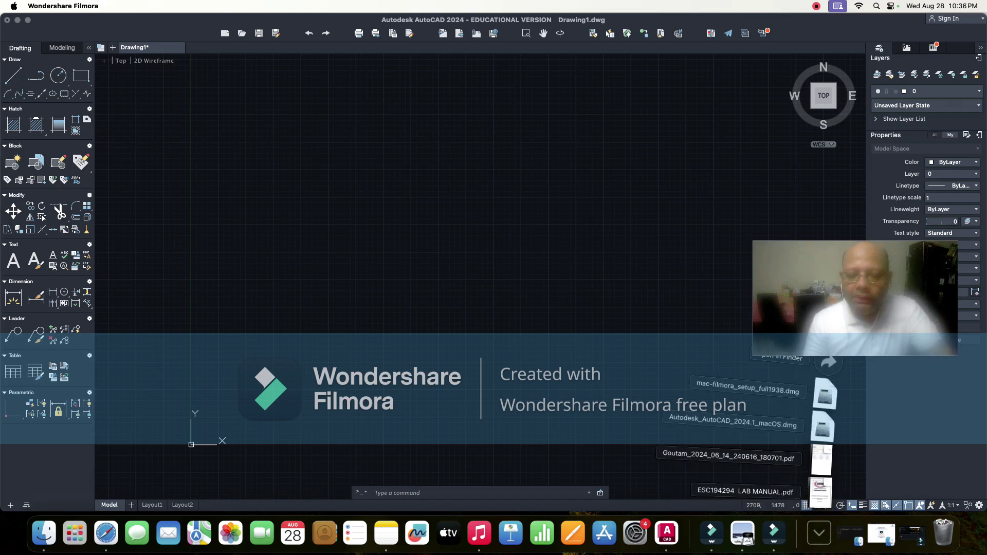
{"action": "left_click", "coordinate": [821, 491]}
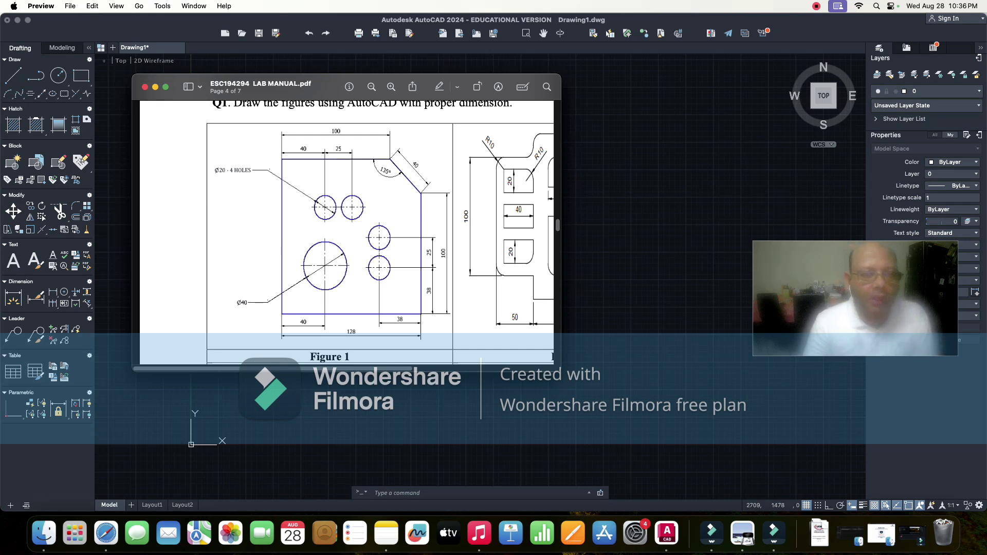
- Scroll to Figure 1 and drag the lab manual window toward the upper-right corner
{"action": "scroll", "coordinate": [346, 232], "scroll_direction": "down", "scroll_amount": 1}
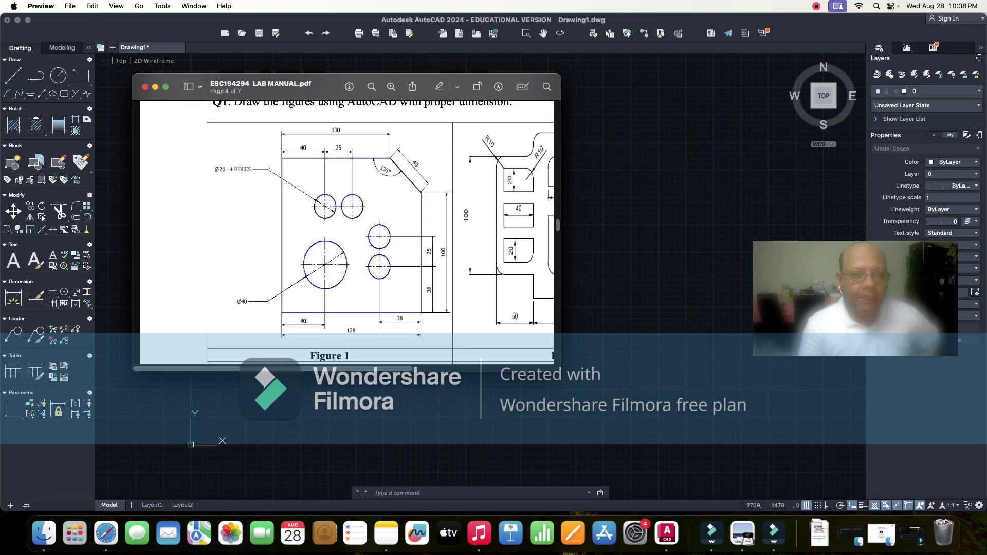
{"action": "left_click_drag", "start_coordinate": [319, 86], "coordinate": [358, 86]}
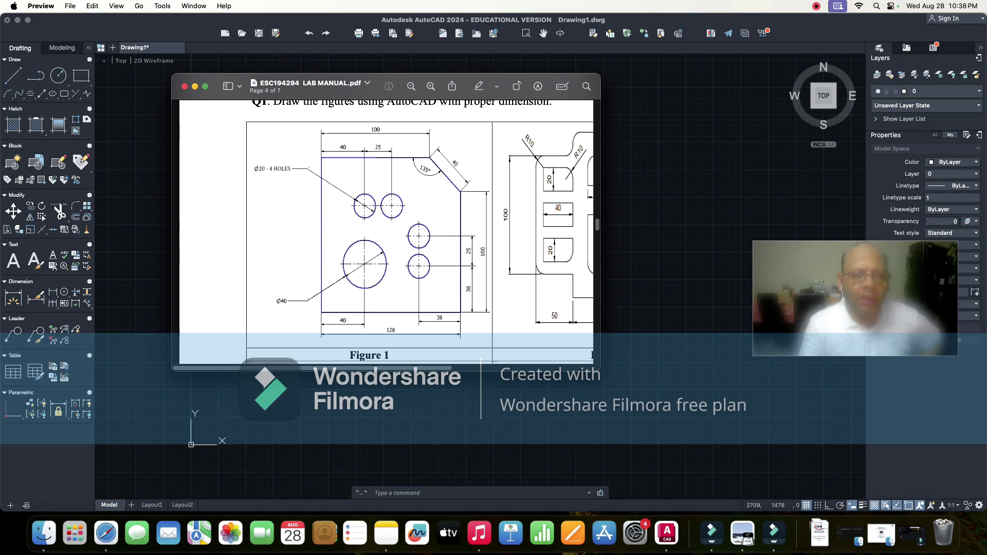
{"action": "left_click_drag", "start_coordinate": [300, 85], "coordinate": [633, 25]}
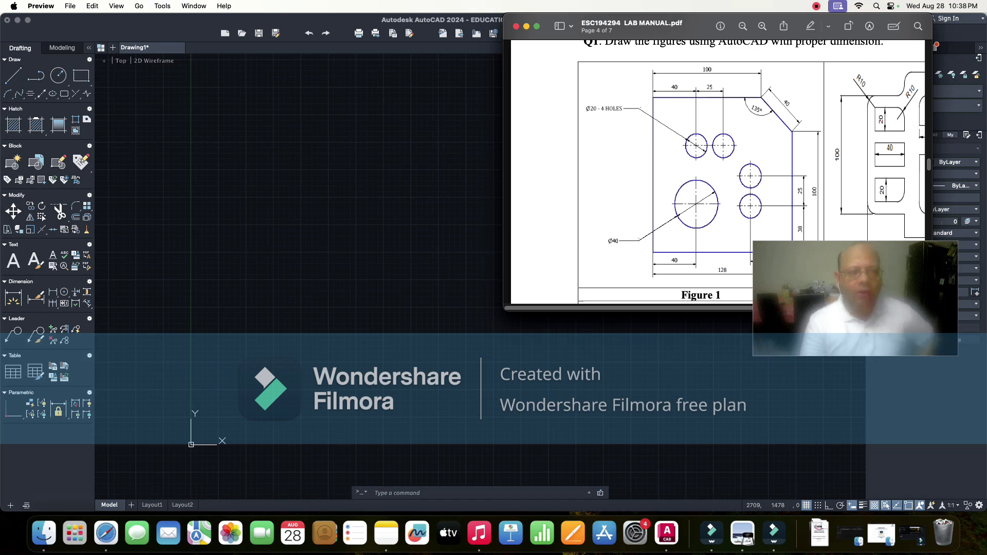
- Switch away from Preview so AutoCAD's empty Drawing1 canvas fills the screen
{"action": "key", "text": "super+Tab"}
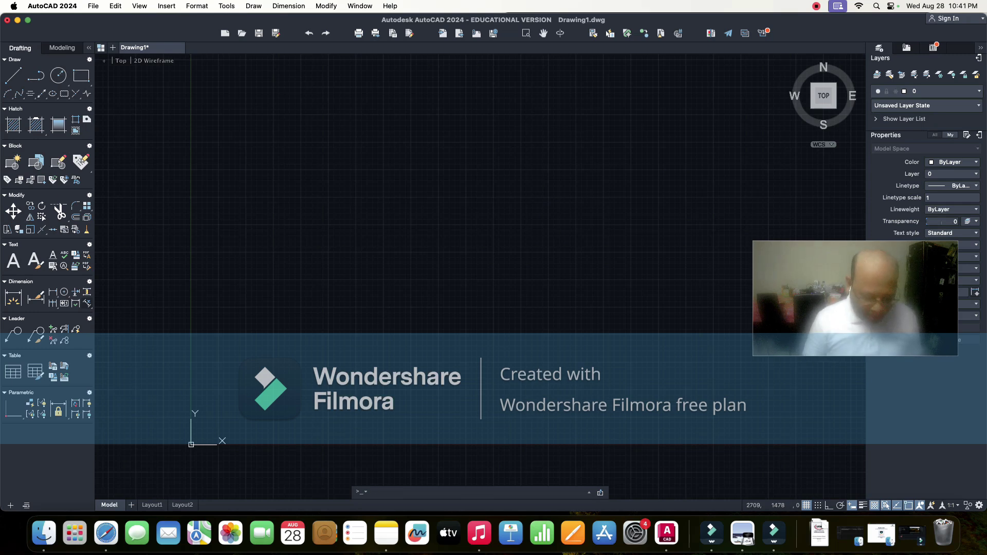
- Open the Drawing Units dialog with the UN command
{"action": "type", "text": "un"}
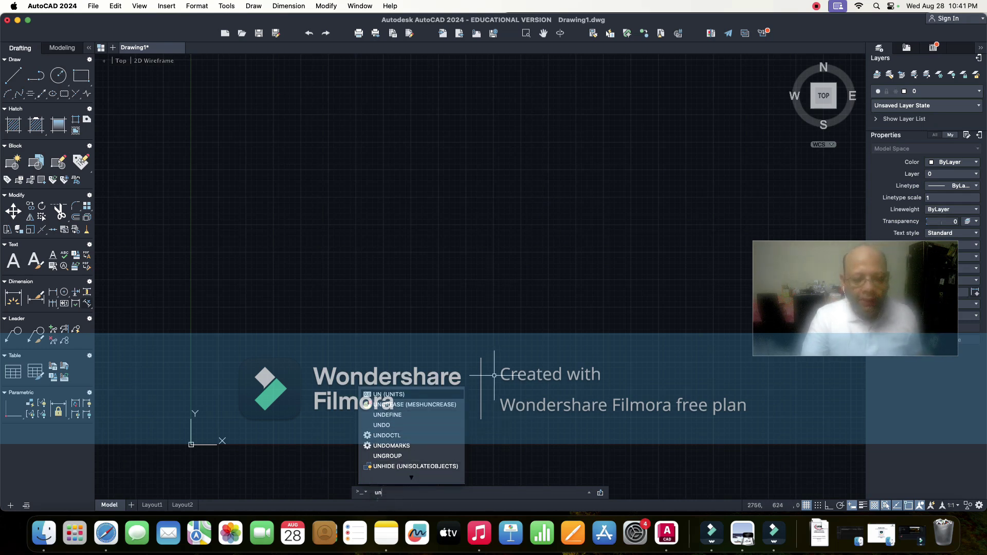
{"action": "key", "text": "Return"}
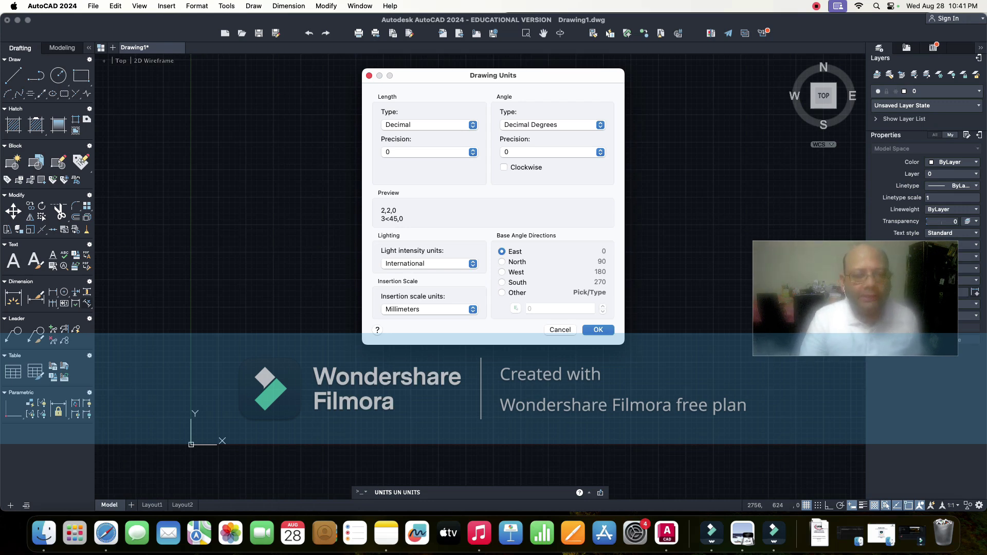
- Try American lighting units, then set lighting intensity back to International
{"action": "left_click", "coordinate": [429, 263]}
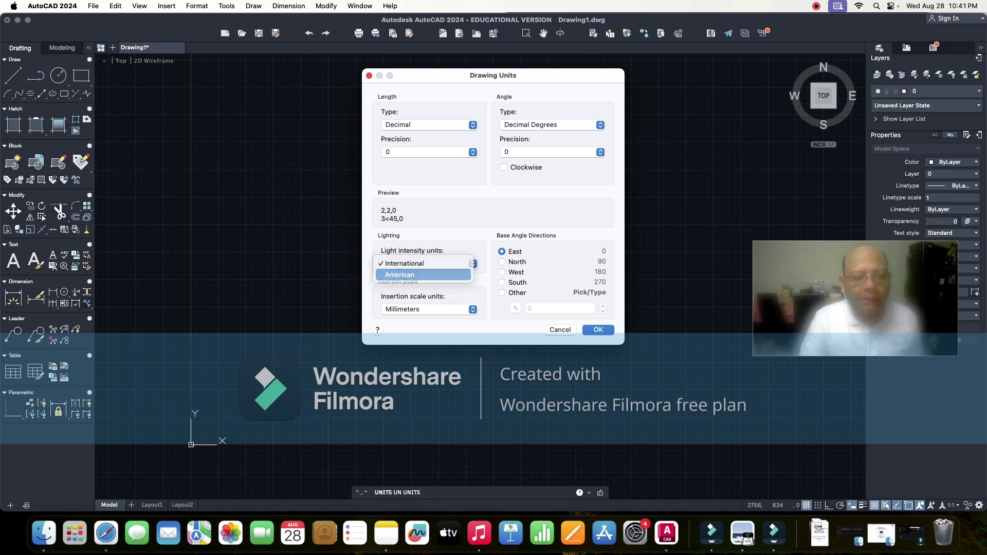
{"action": "left_click", "coordinate": [400, 274]}
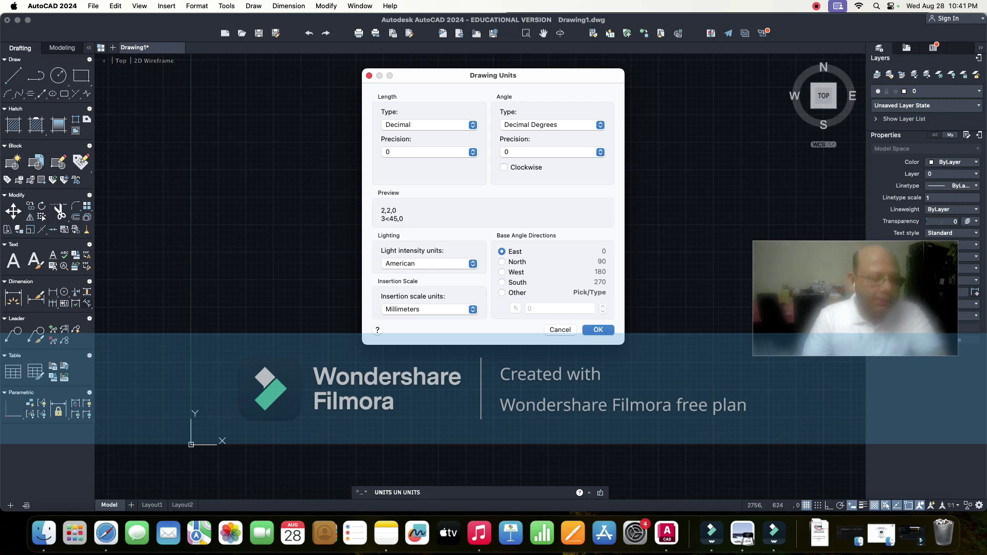
{"action": "left_click", "coordinate": [430, 264]}
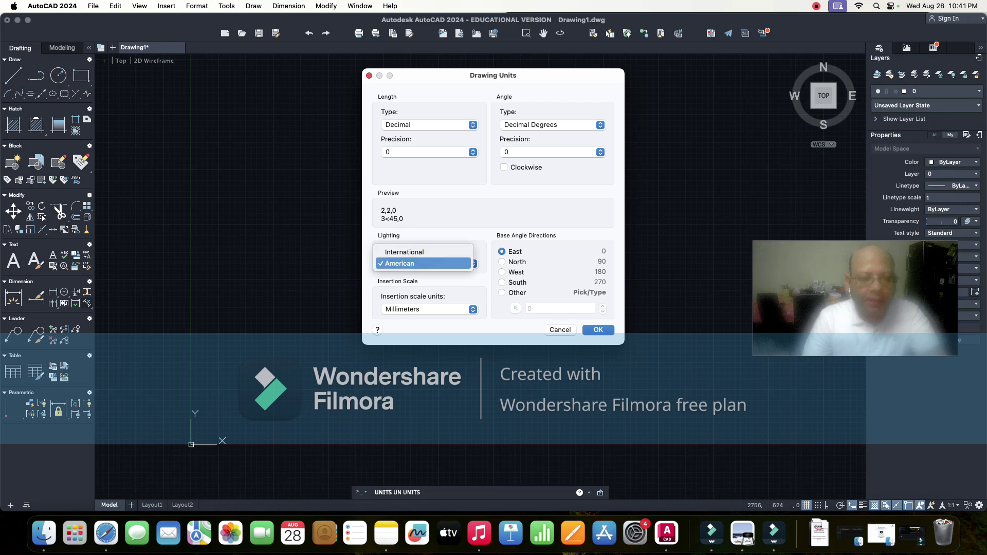
{"action": "left_click", "coordinate": [405, 251]}
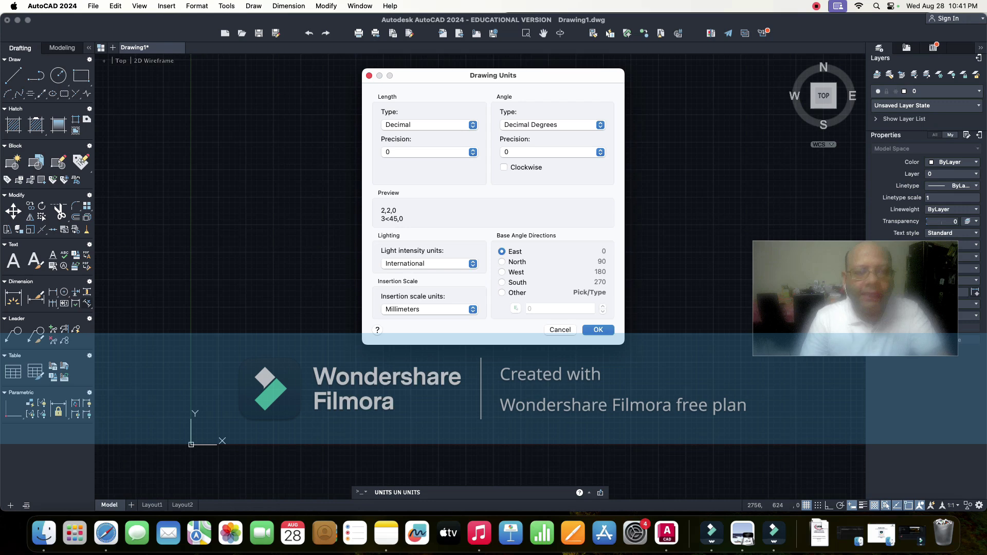
- Confirm length precision 0, Millimeters insertion scale and Decimal Degrees angle type
{"action": "left_click", "coordinate": [430, 152]}
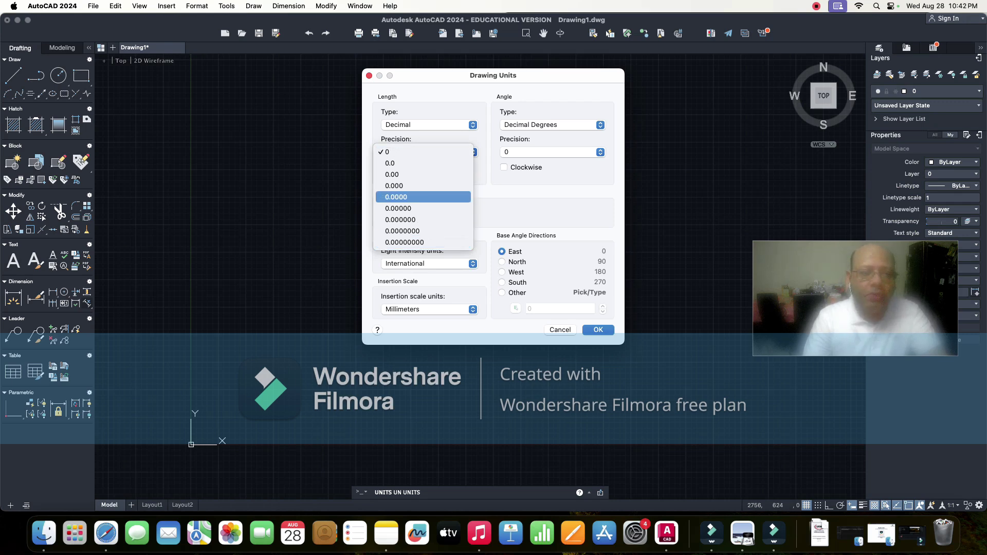
{"action": "key", "text": "Escape"}
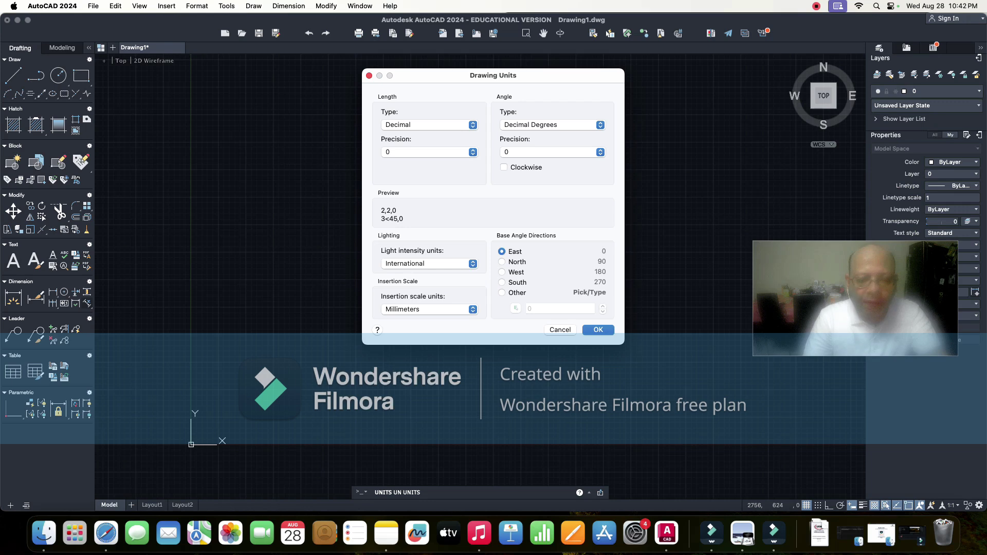
{"action": "left_click", "coordinate": [430, 309]}
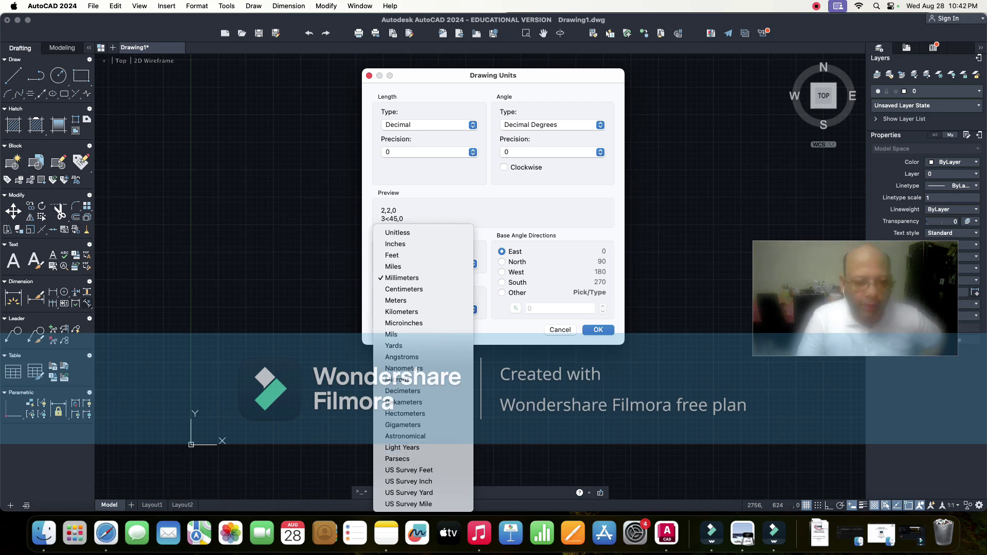
{"action": "key", "text": "Escape"}
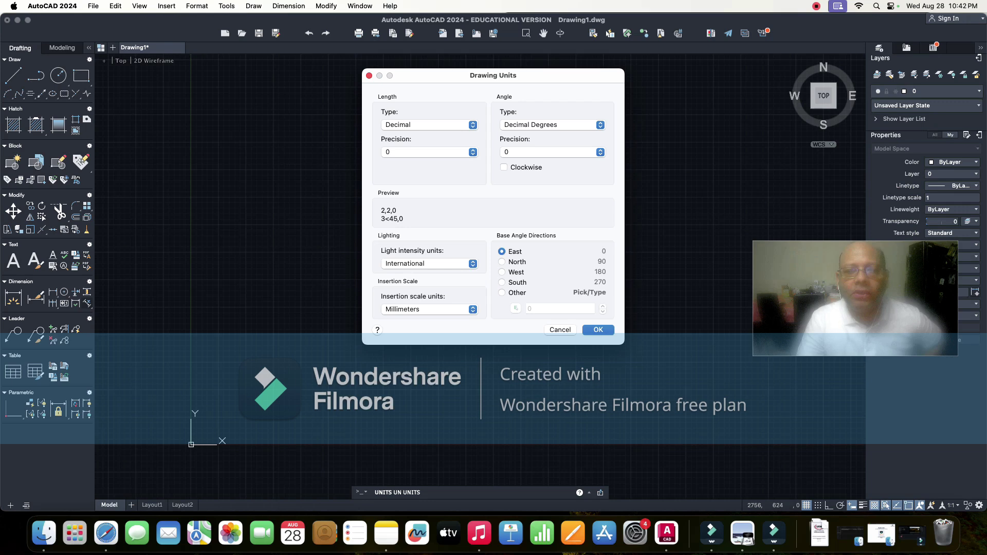
{"action": "left_click", "coordinate": [545, 125]}
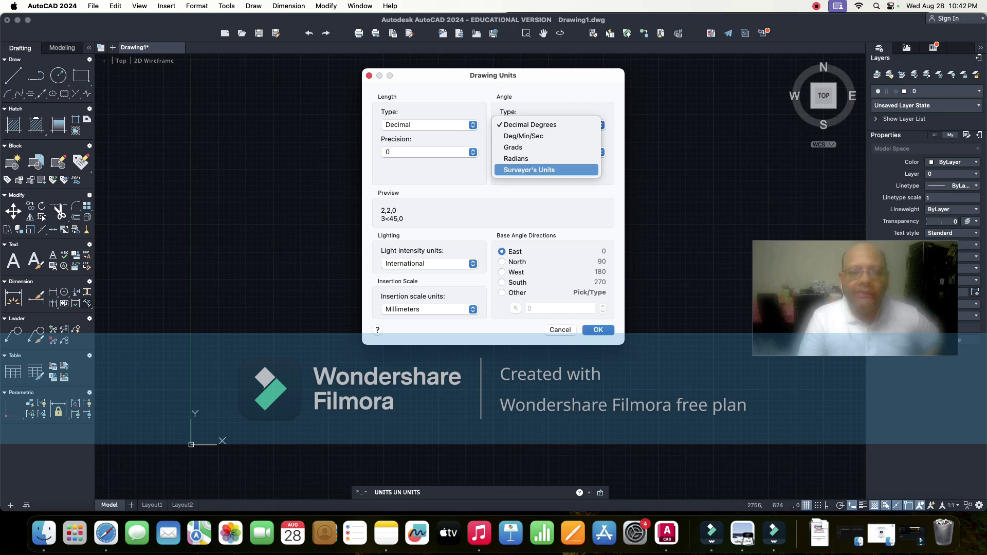
{"action": "key", "text": "Escape"}
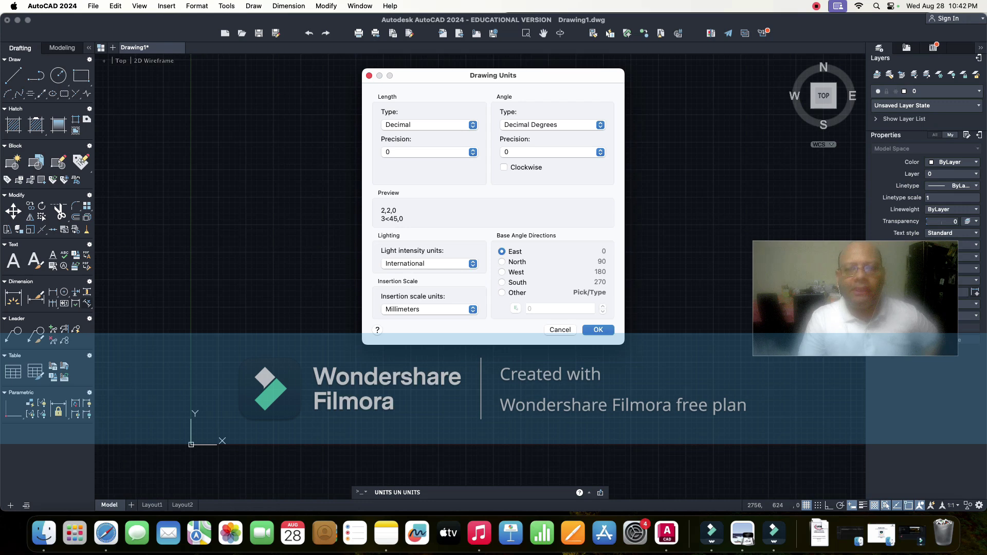
- Keep angle precision 0 measured counterclockwise and accept the unit settings
{"action": "left_click", "coordinate": [553, 152]}
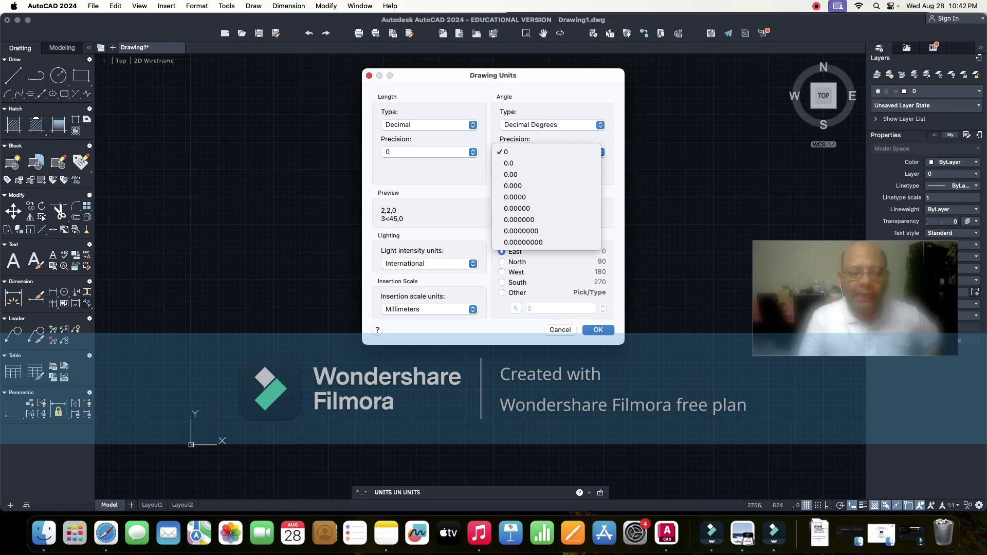
{"action": "left_click", "coordinate": [558, 273]}
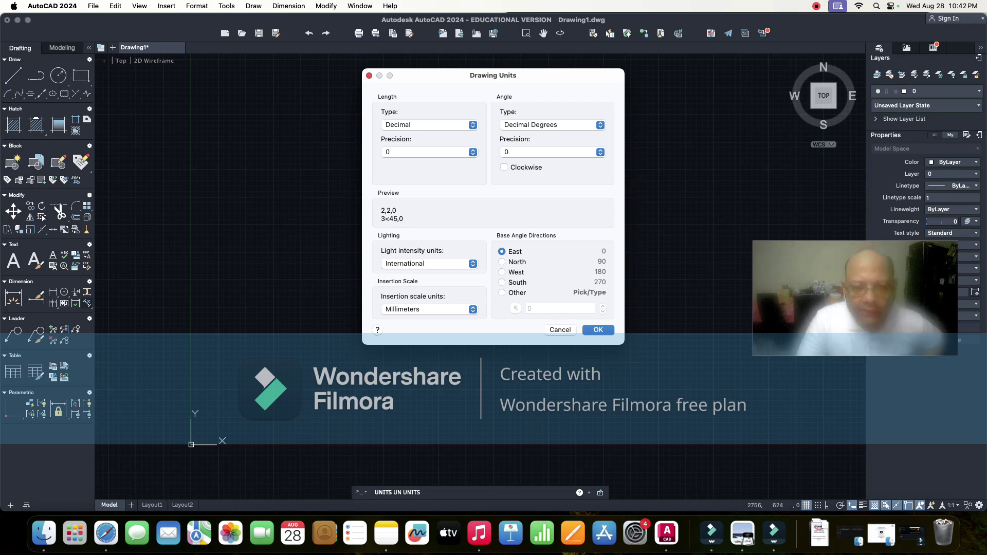
{"action": "left_click", "coordinate": [504, 167]}
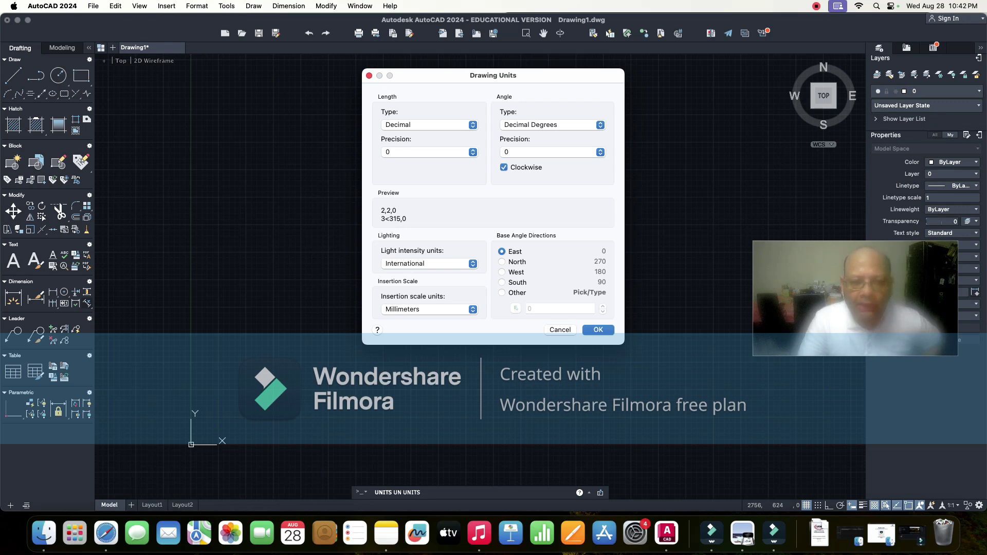
{"action": "left_click", "coordinate": [504, 167]}
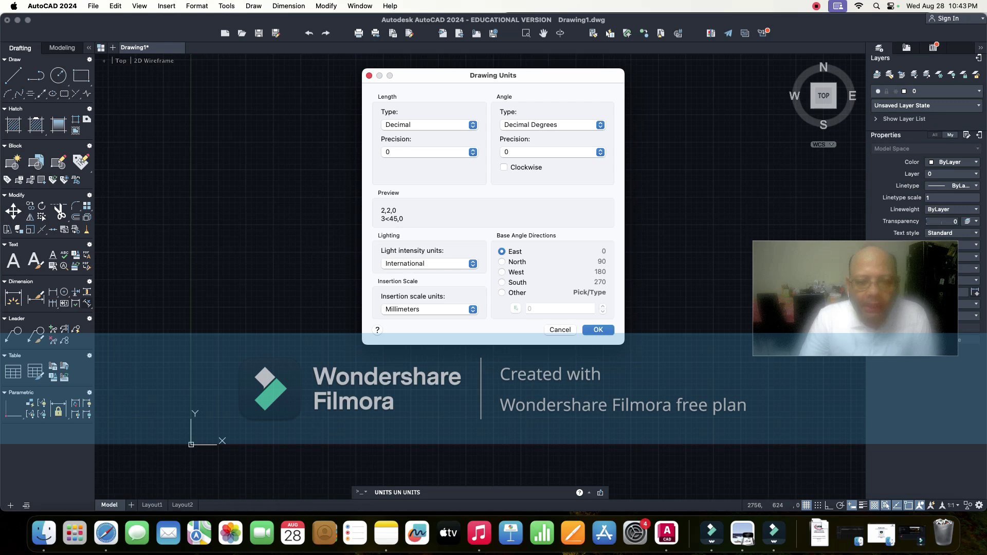
{"action": "left_click", "coordinate": [598, 329]}
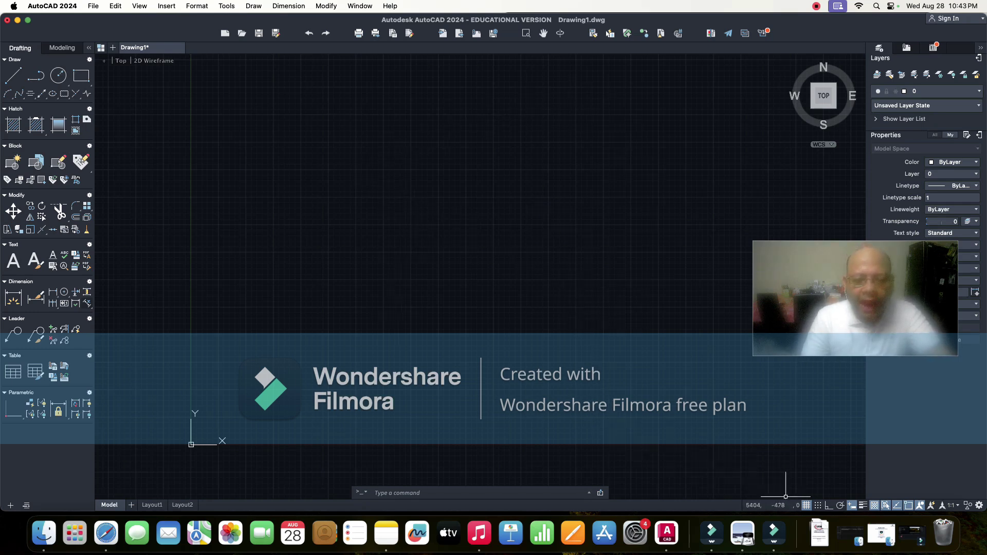
- Reopen the lab manual PDF centred to review Figure 1, then minimize it and open Notes
{"action": "left_click", "coordinate": [774, 532]}
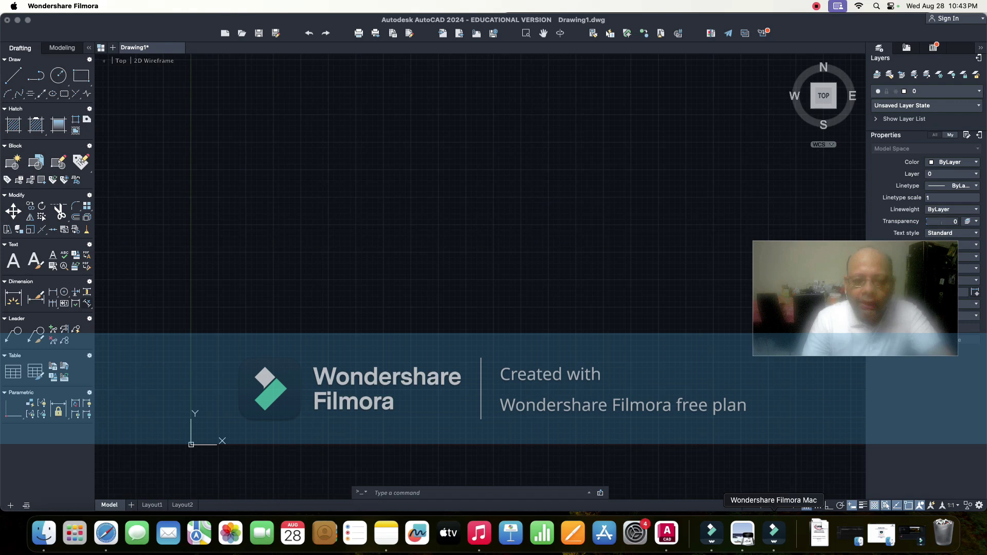
{"action": "left_click", "coordinate": [820, 533]}
{"action": "left_click", "coordinate": [820, 492]}
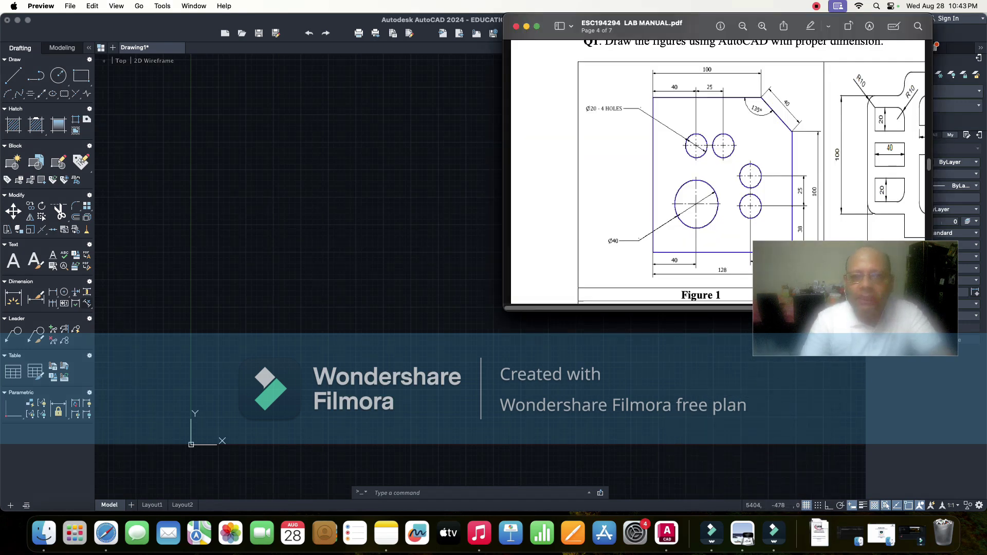
{"action": "left_click_drag", "start_coordinate": [700, 26], "coordinate": [439, 87]}
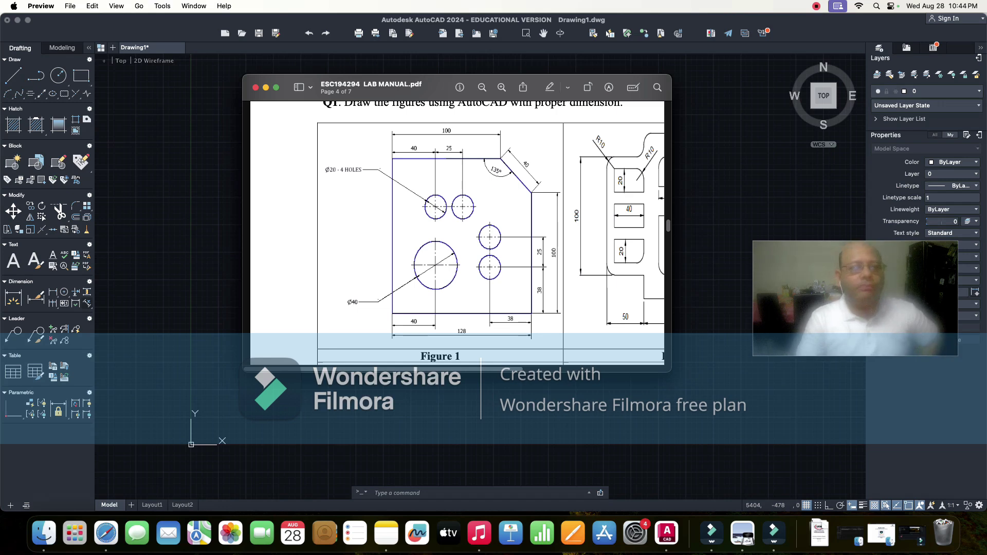
{"action": "key", "text": "super+m"}
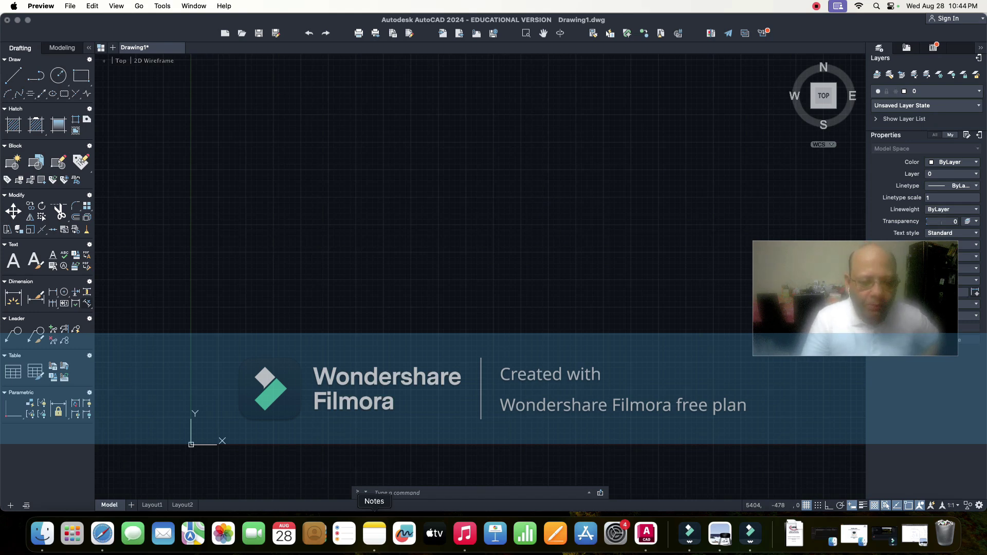
{"action": "left_click", "coordinate": [375, 535]}
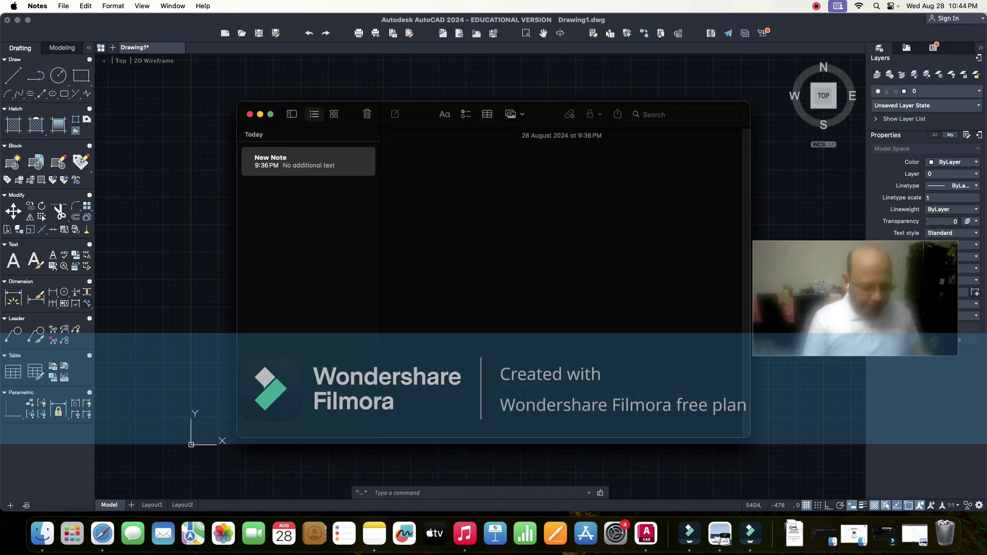
- Type 'A4 page size: 297mmx210mm in landscape' into a new note
{"action": "type", "text": "A4"}
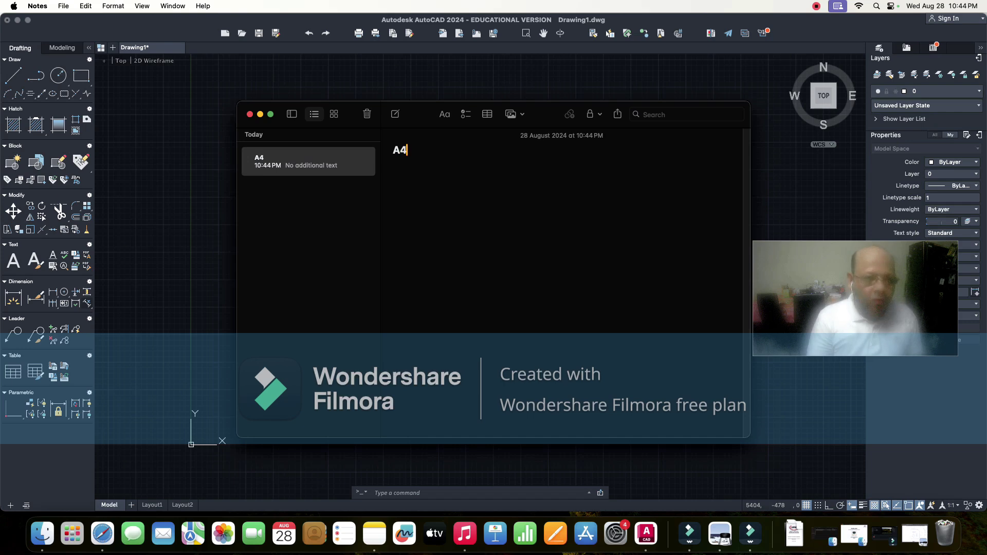
{"action": "type", "text": " pa"}
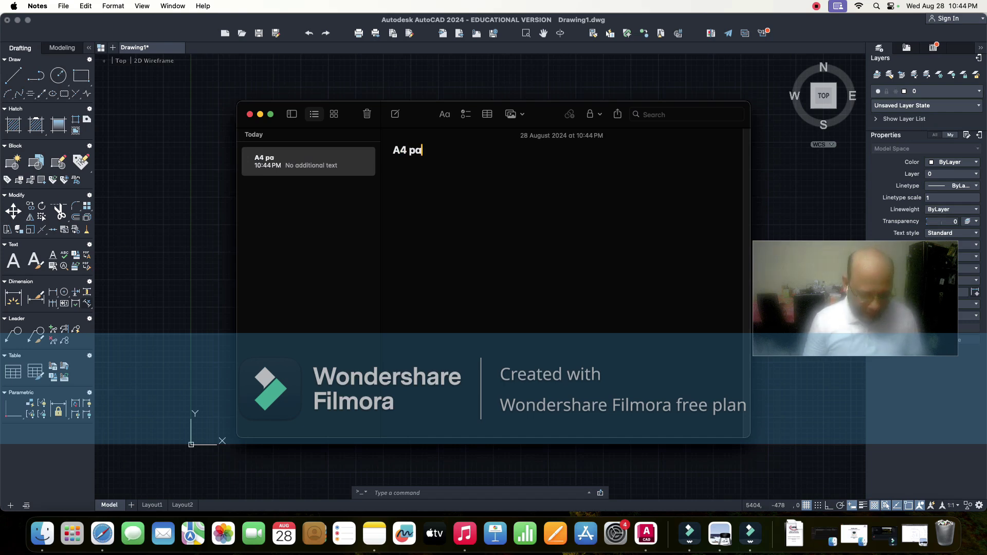
{"action": "type", "text": "ge "}
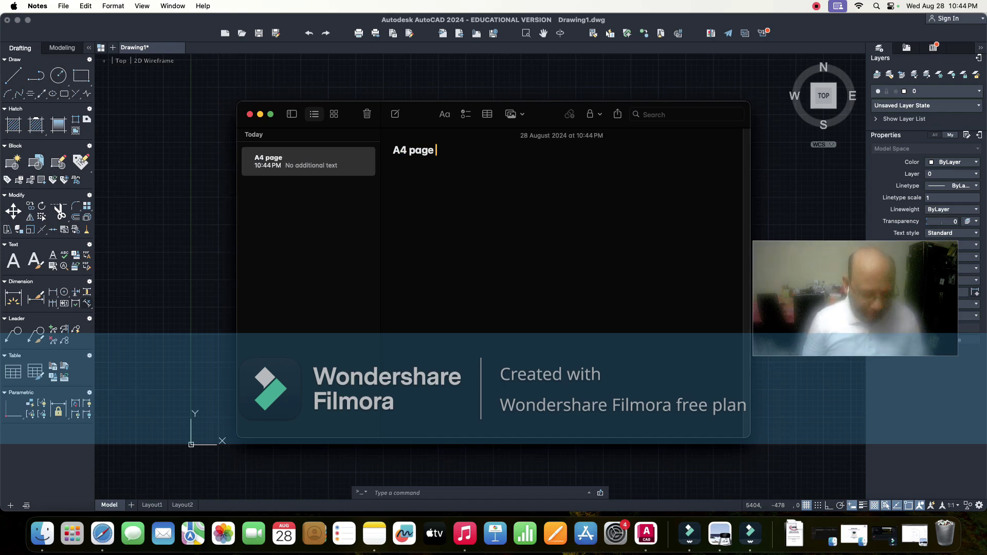
{"action": "type", "text": "size"}
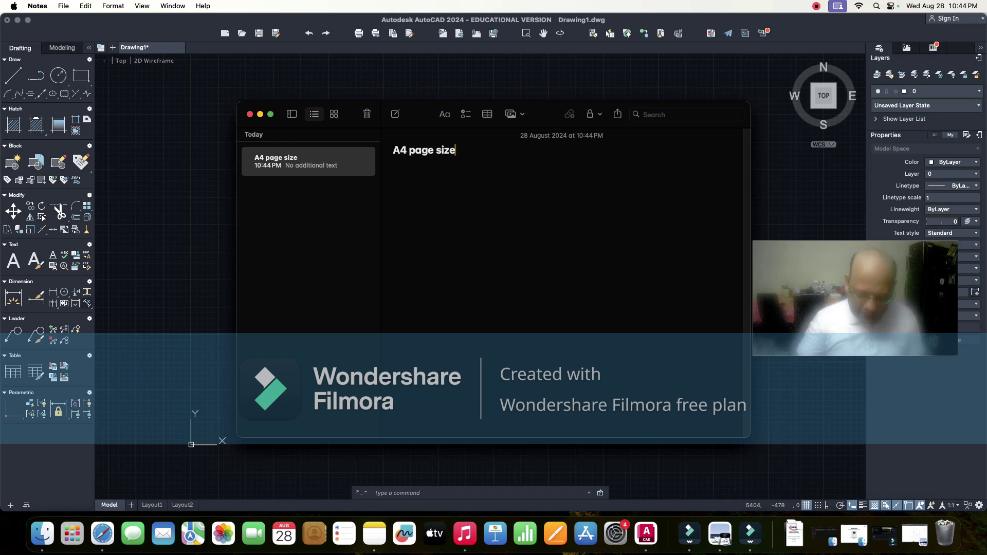
{"action": "type", "text": ": "}
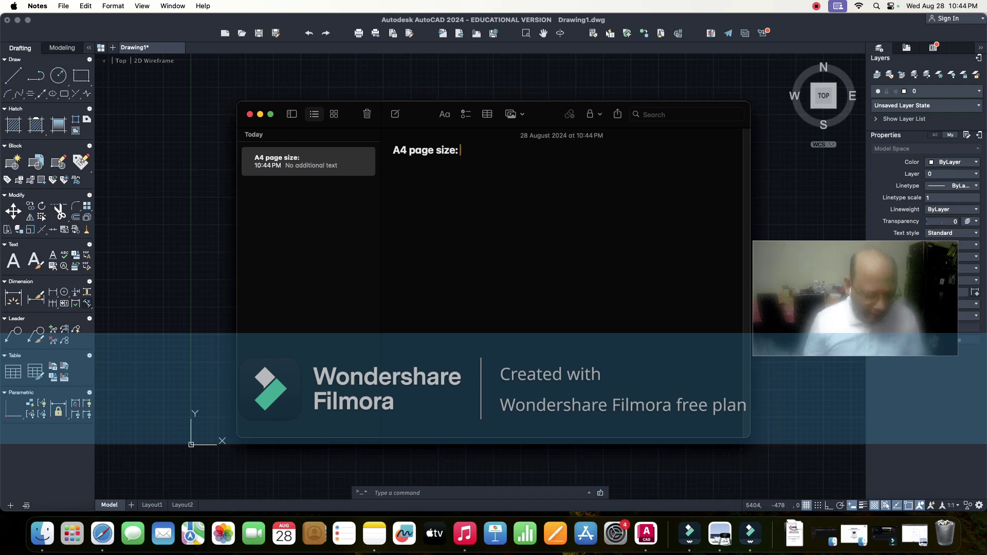
{"action": "type", "text": "297"}
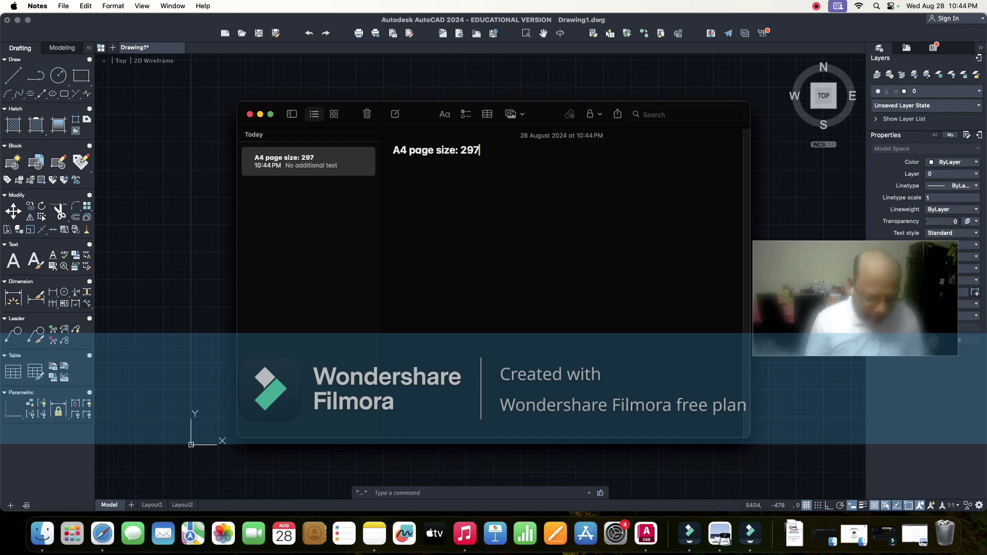
{"action": "type", "text": "x"}
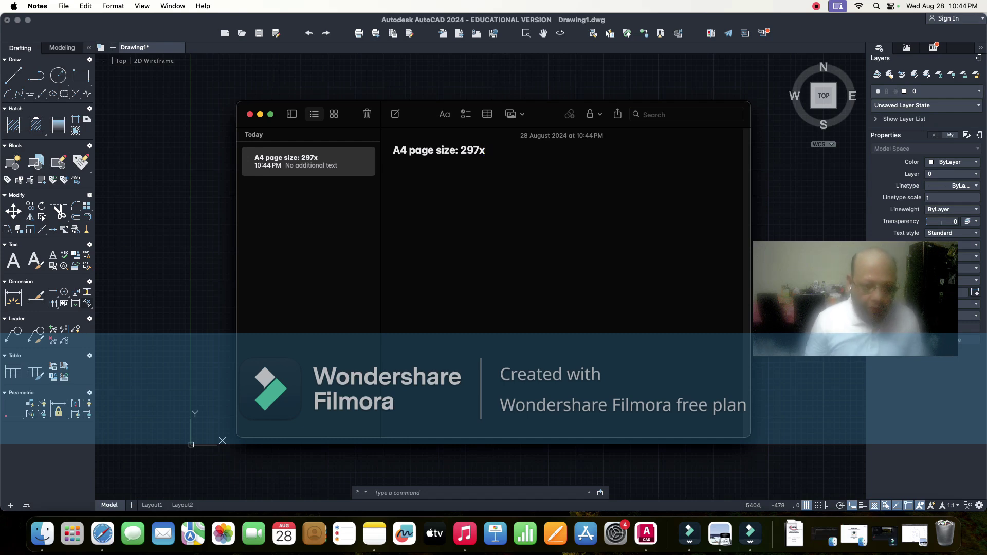
{"action": "key", "text": "BackSpace"}
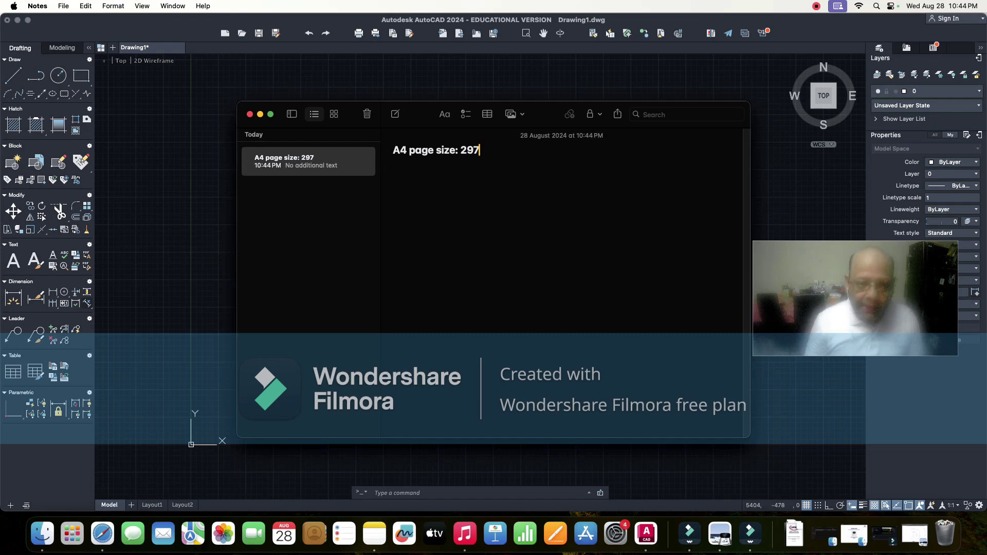
{"action": "type", "text": "mm"}
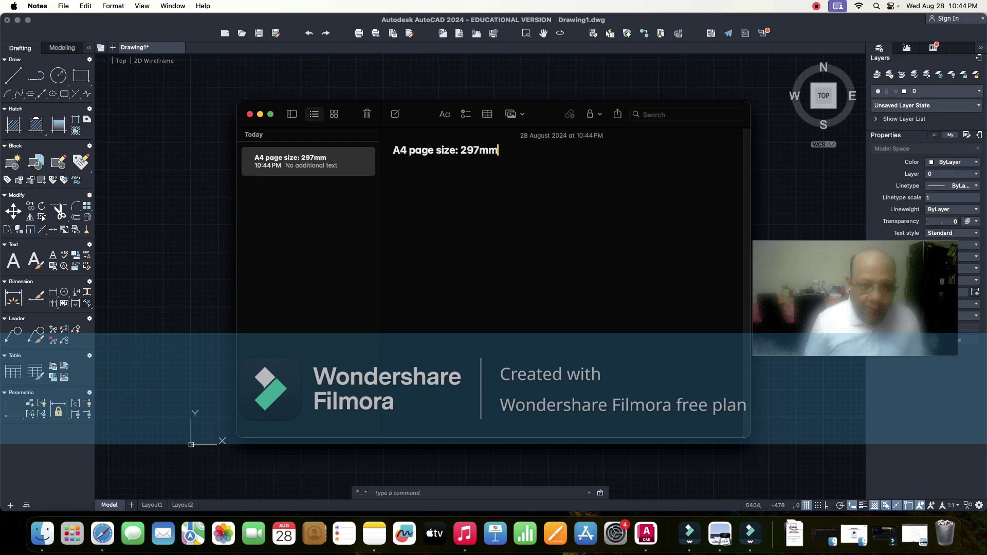
{"action": "type", "text": "x2"}
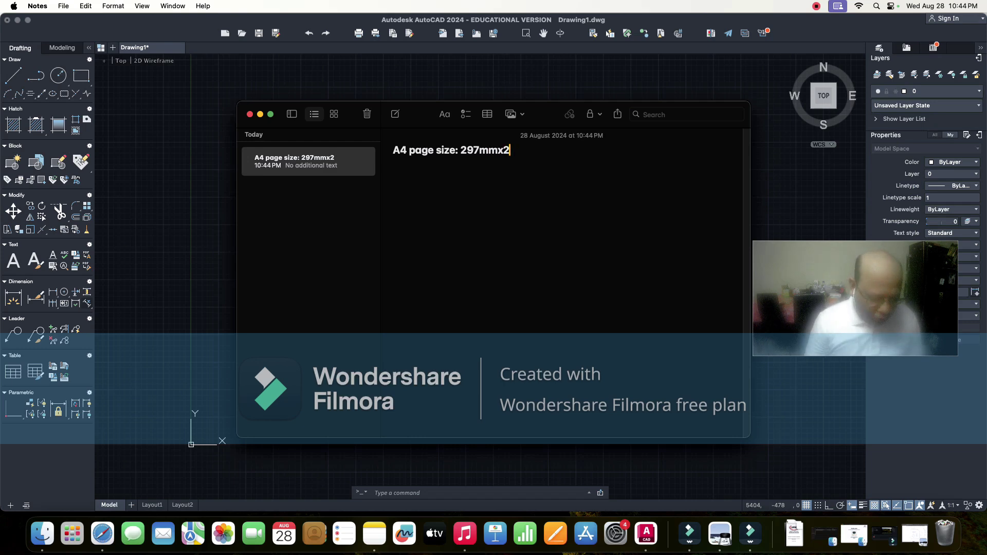
{"action": "type", "text": "10mm"}
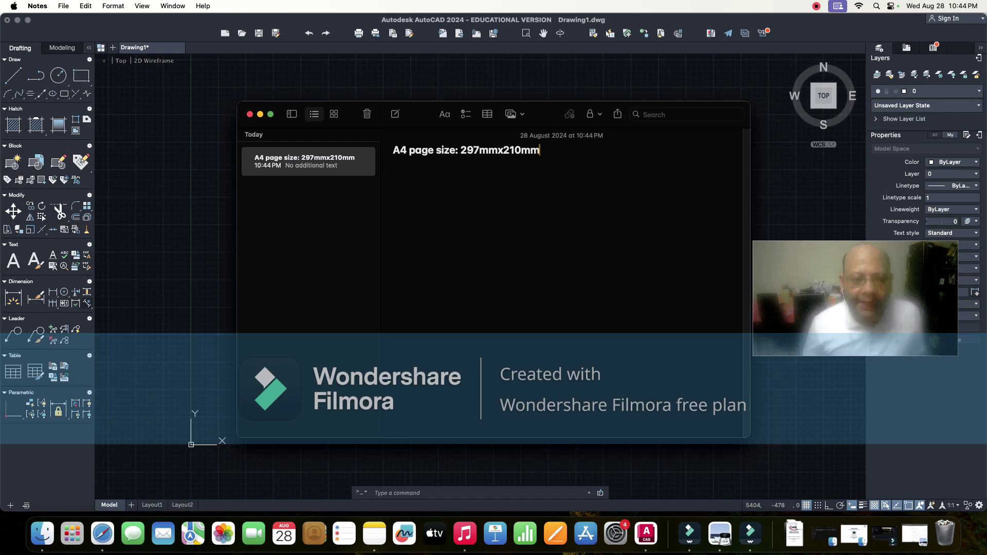
{"action": "type", "text": " in"}
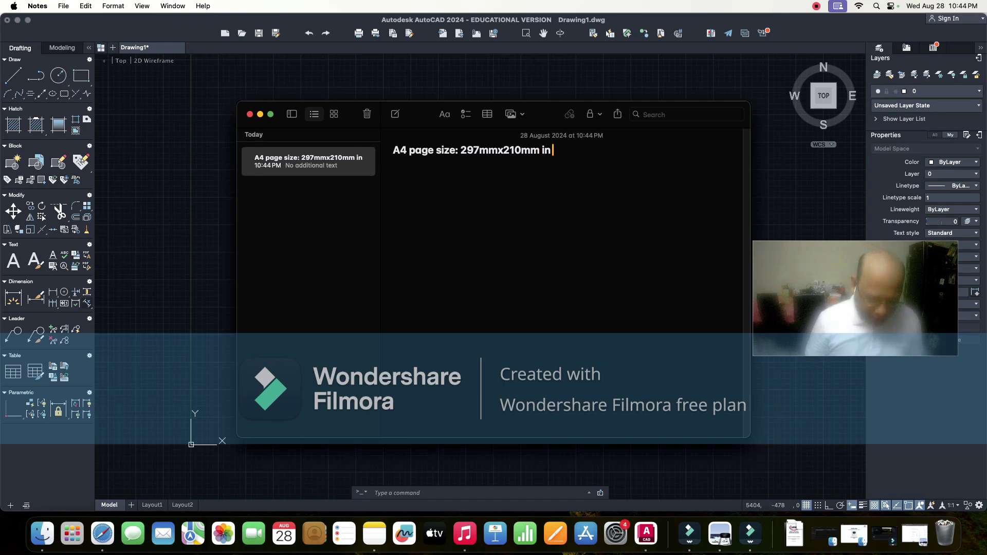
{"action": "type", "text": " landscape"}
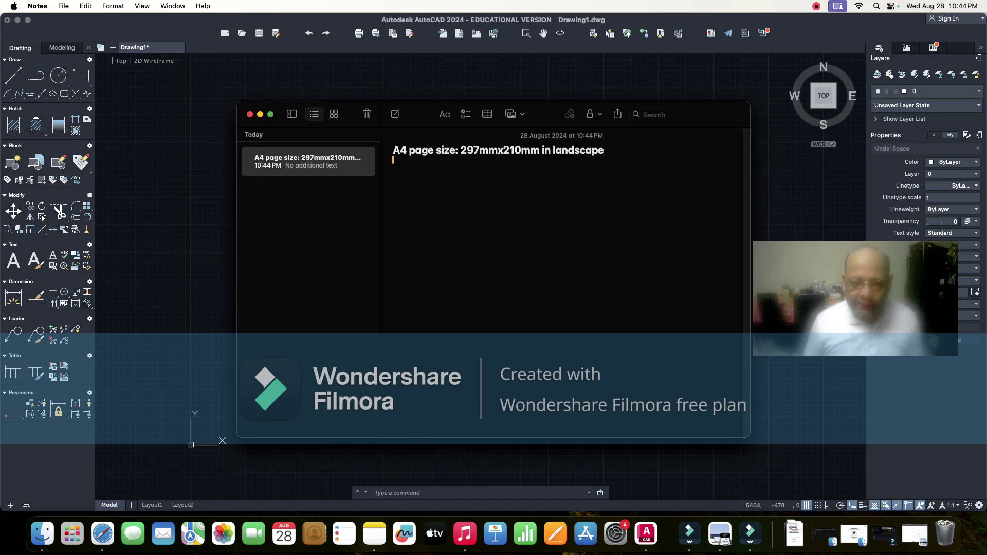
- Add the line 'A3 PAGE SIZE: 420MM X297MM' in capitals below the A4 line
{"action": "type", "text": "a3"}
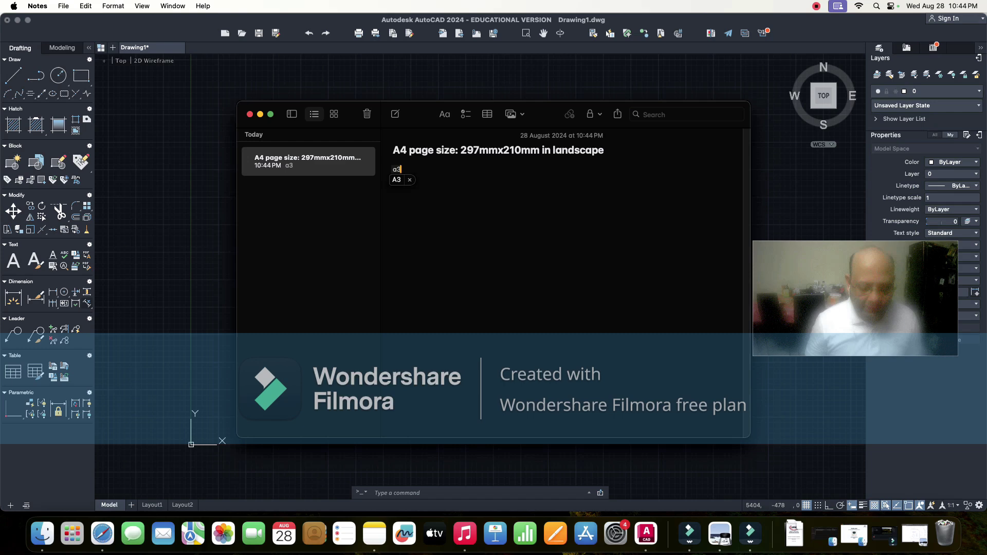
{"action": "key", "text": "BackSpace"}
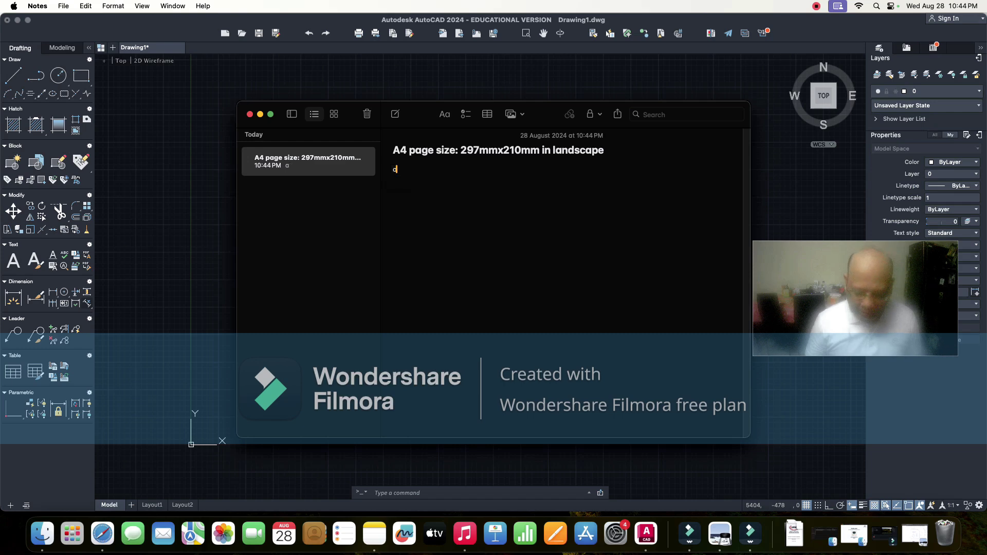
{"action": "key", "text": "BackSpace"}
{"action": "key", "text": "Caps_Lock"}
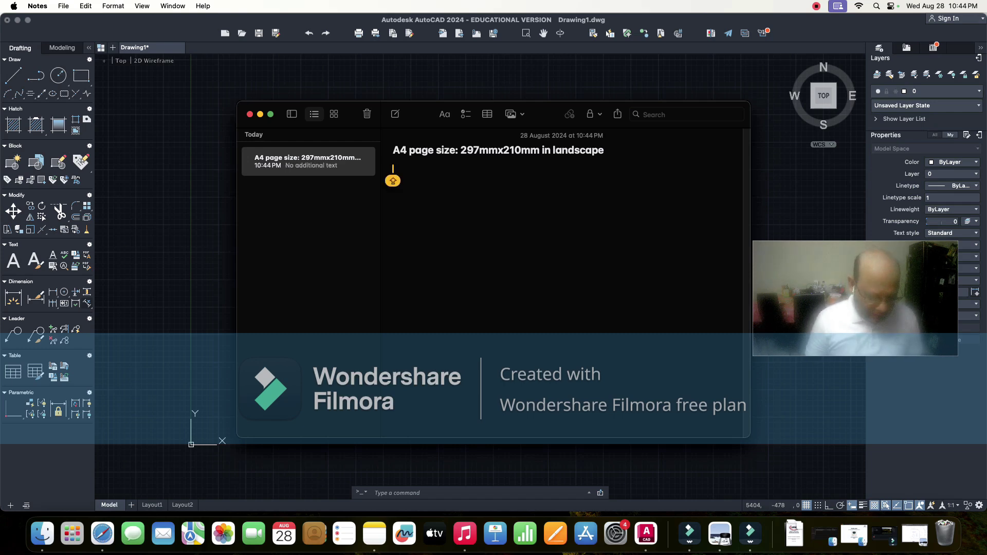
{"action": "type", "text": "A3"}
{"action": "key", "text": "Caps_Lock"}
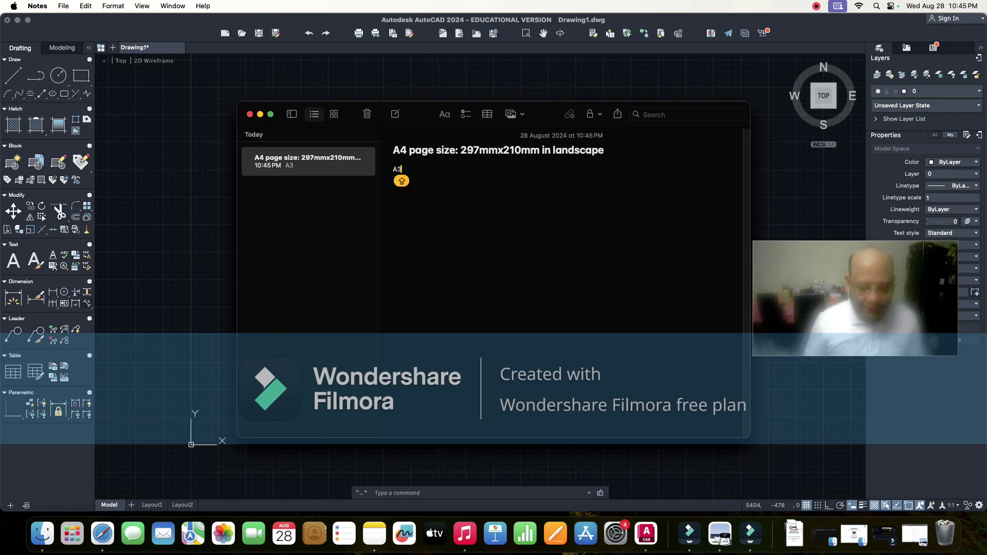
{"action": "key", "text": "BackSpace"}
{"action": "key", "text": "BackSpace"}
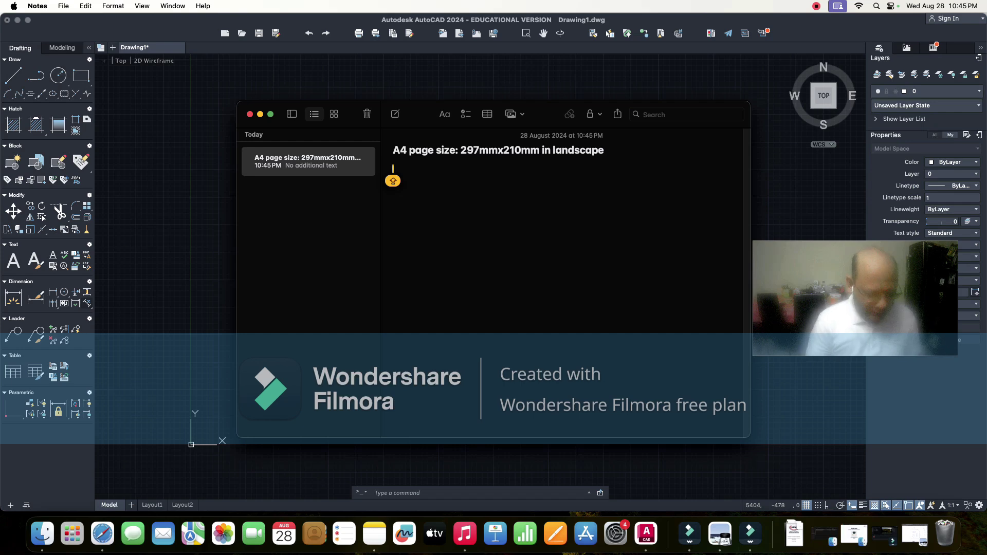
{"action": "type", "text": "A3"}
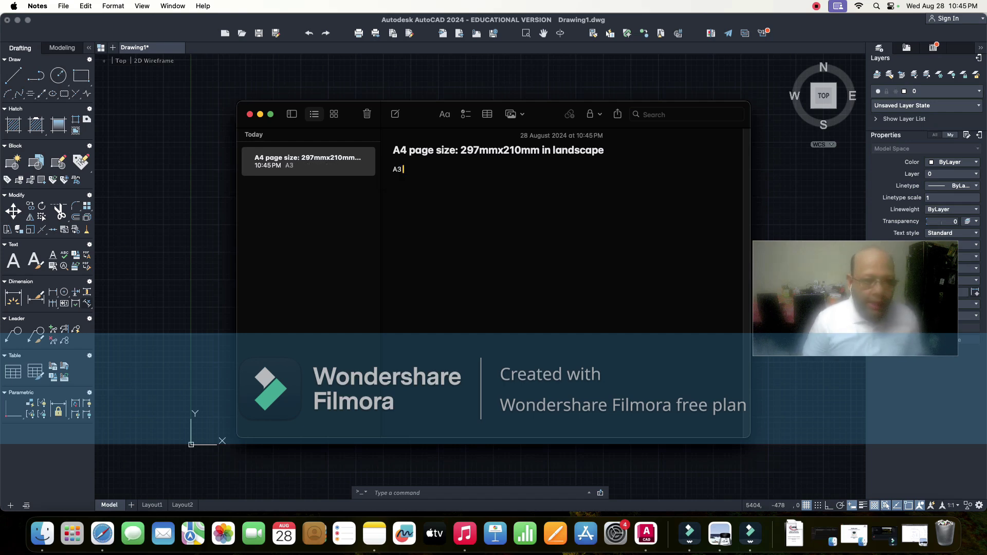
{"action": "key", "text": "Caps_Lock"}
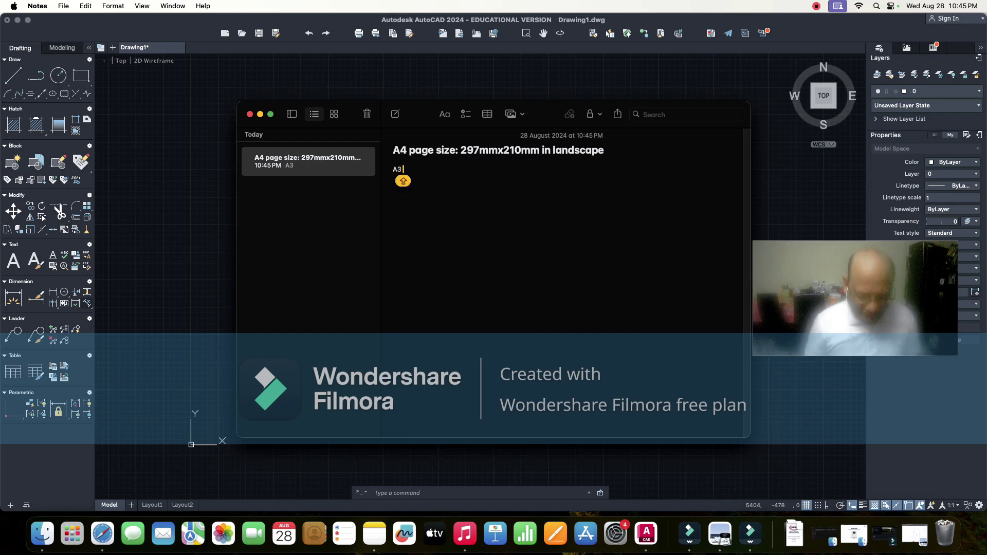
{"action": "type", "text": "PAGE"}
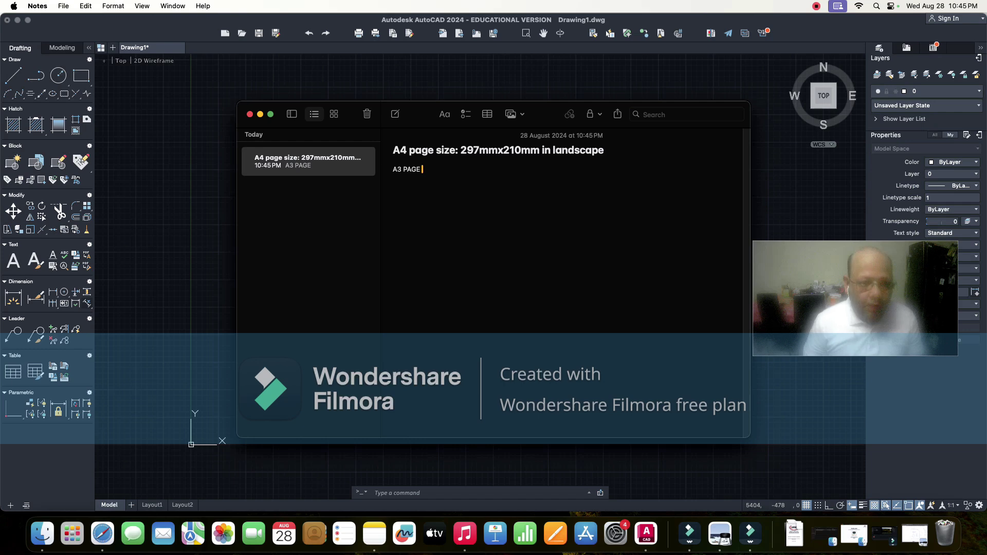
{"action": "key", "text": "Caps_Lock"}
{"action": "type", "text": "SIZE"}
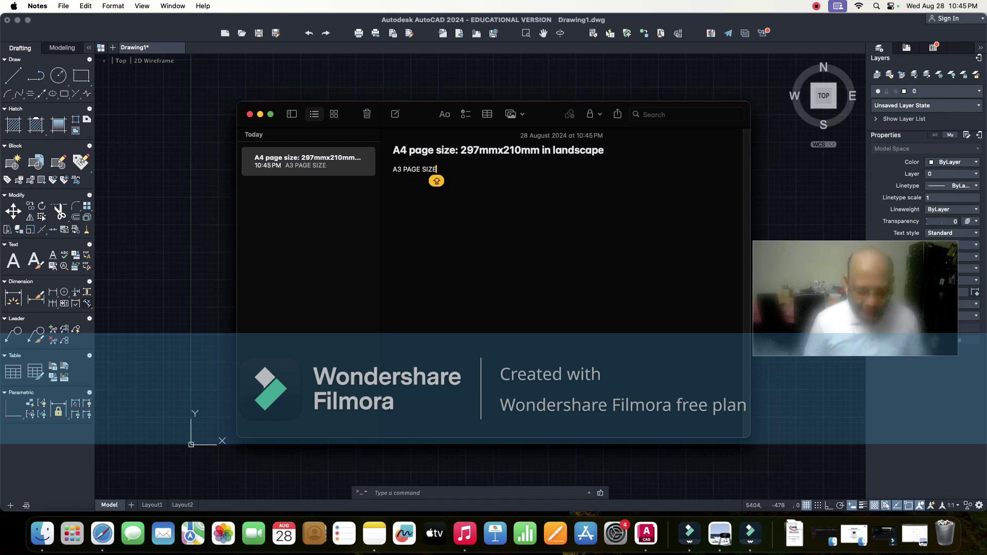
{"action": "type", "text": ":"}
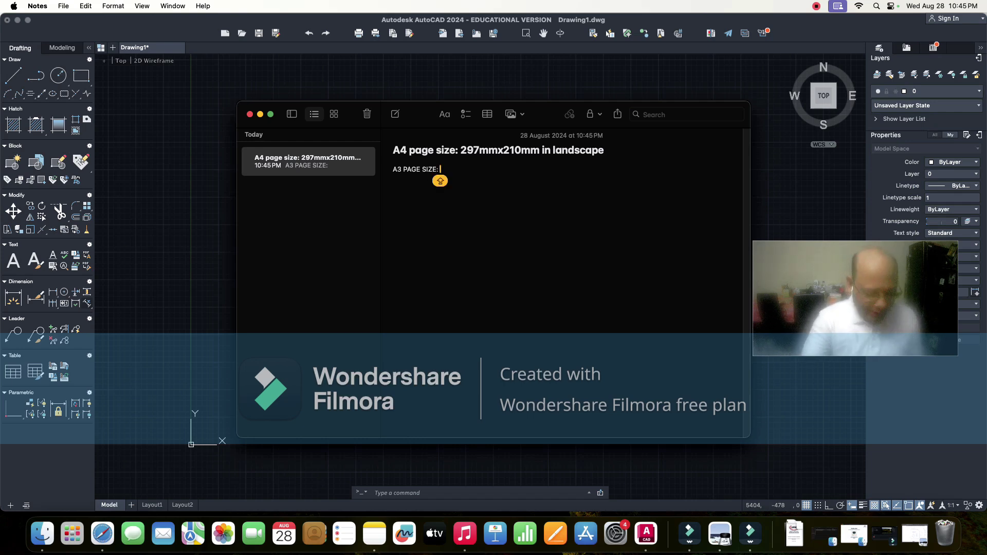
{"action": "type", "text": " 420"}
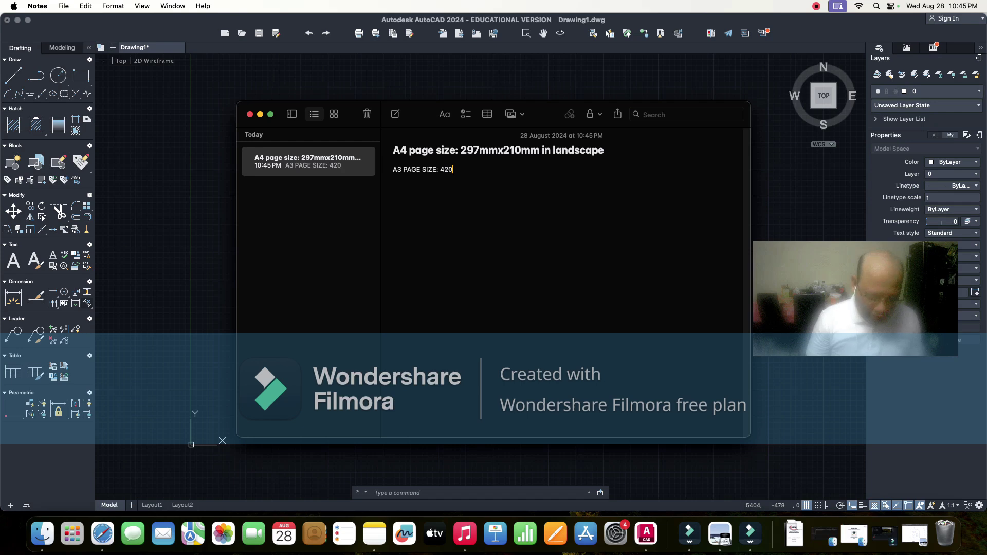
{"action": "type", "text": "MM"}
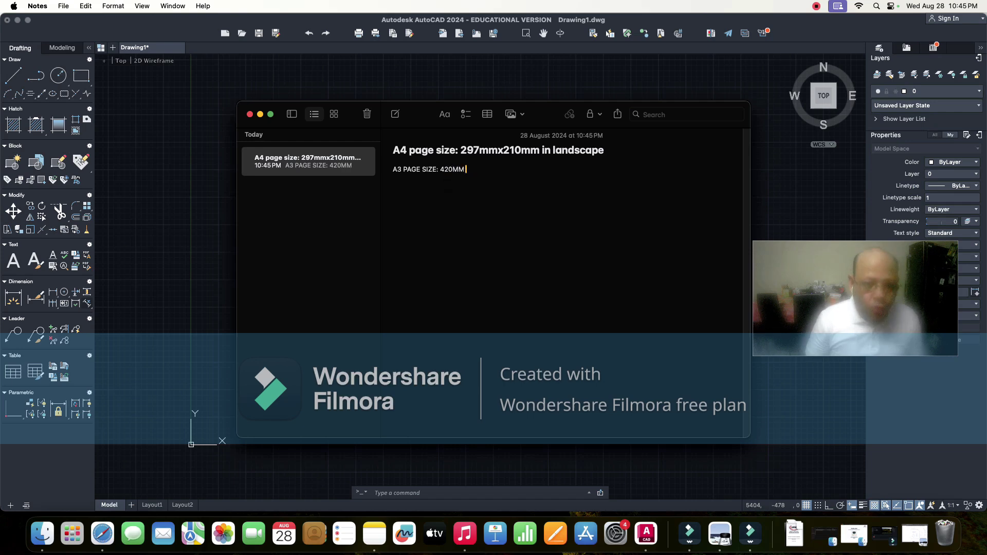
{"action": "type", "text": " X"}
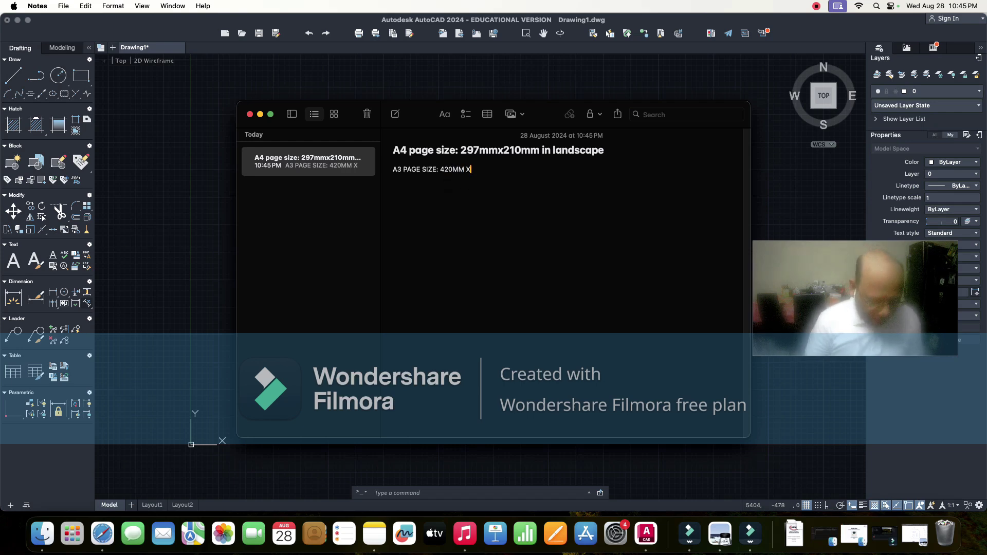
{"action": "type", "text": "297MM"}
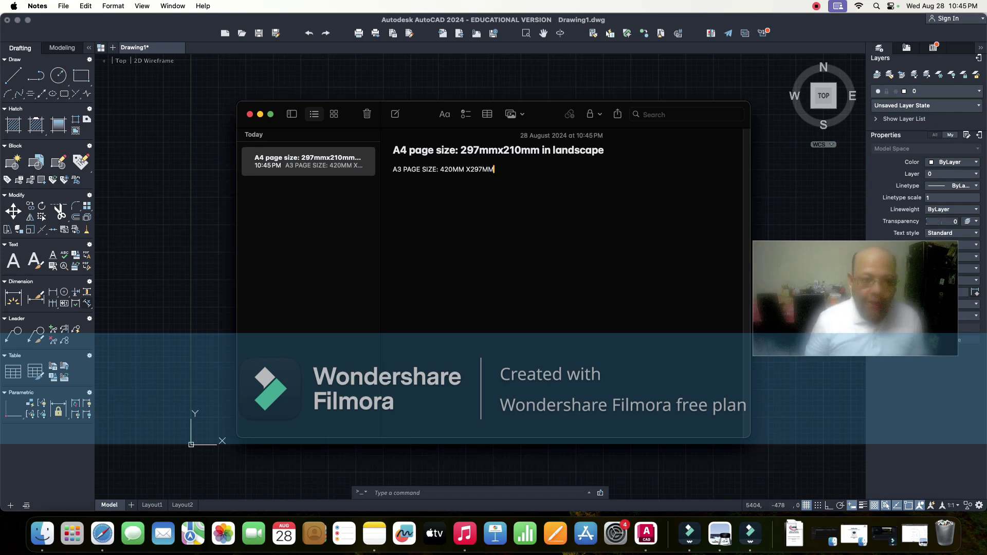
{"action": "key", "text": "Caps_Lock"}
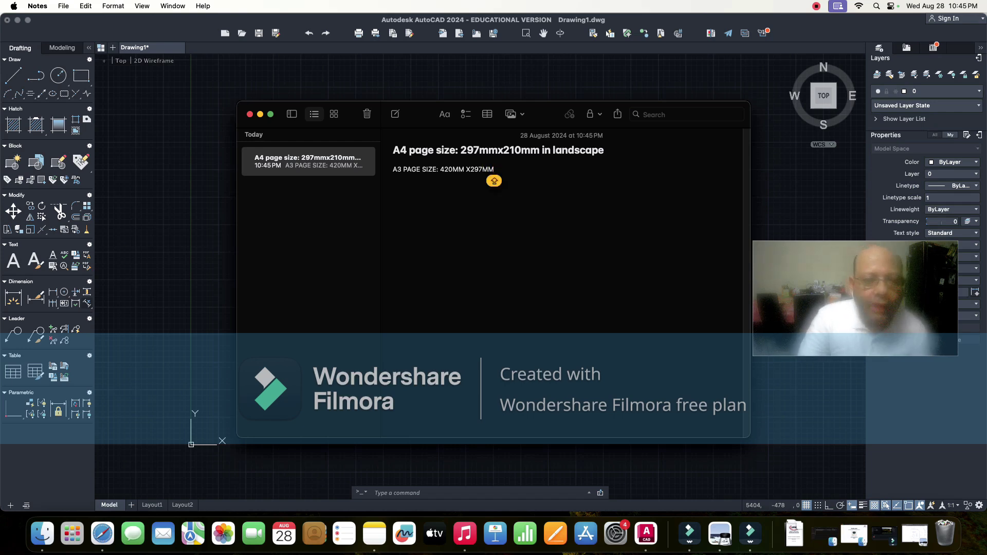
{"action": "key", "text": "Caps_Lock"}
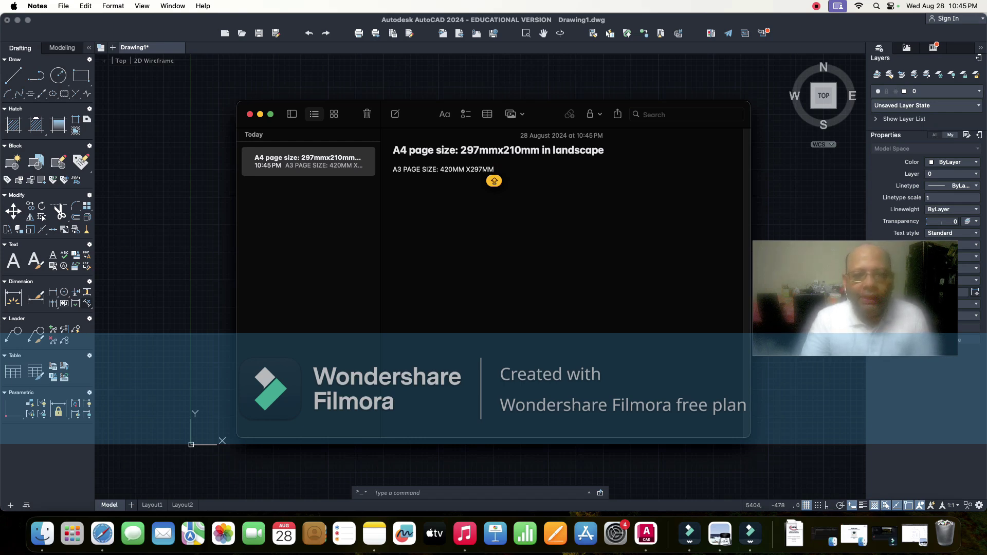
{"action": "left_click", "coordinate": [605, 151]}
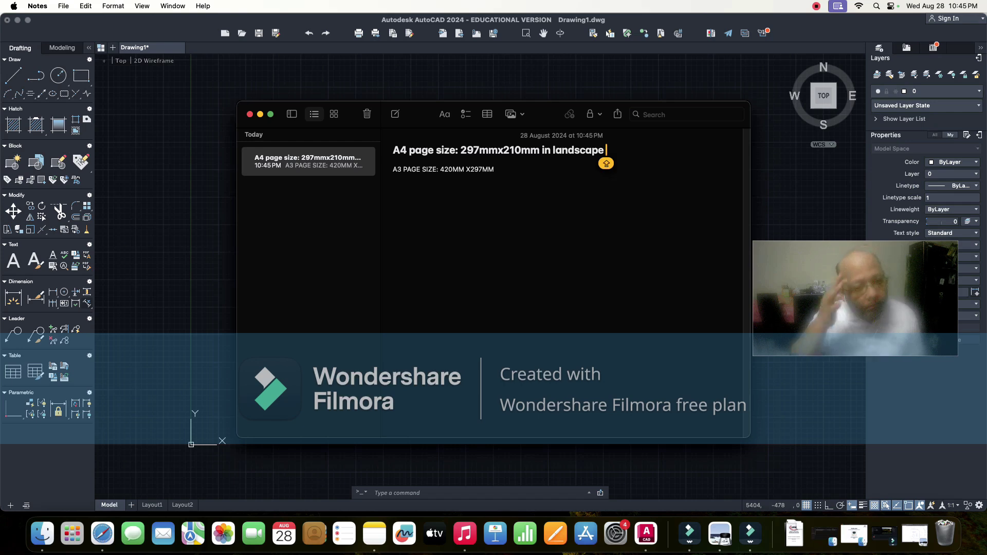
- Append 'USED AS A COMMON PRINTING PAPER' to the A4 line and minimize Notes
{"action": "type", "text": "U"}
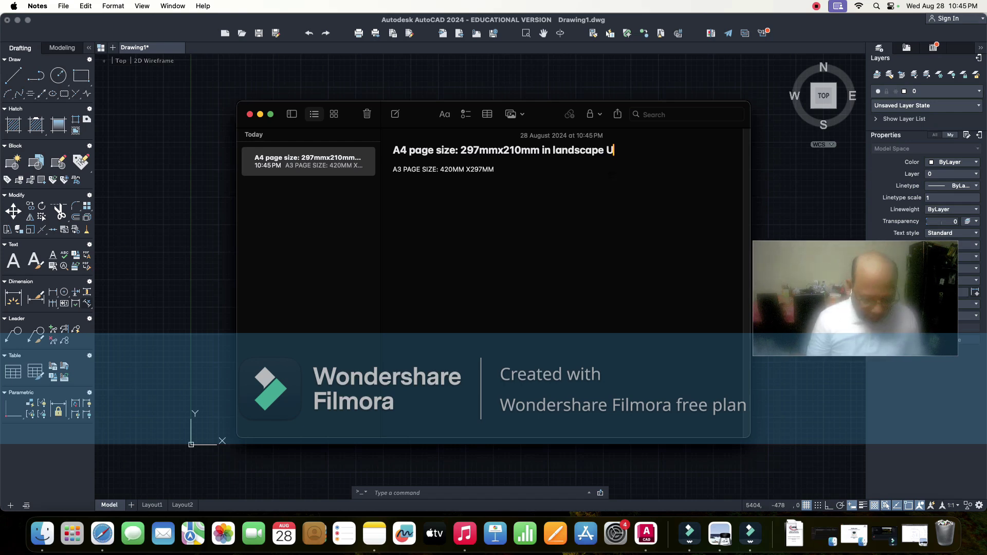
{"action": "type", "text": "SED AS"}
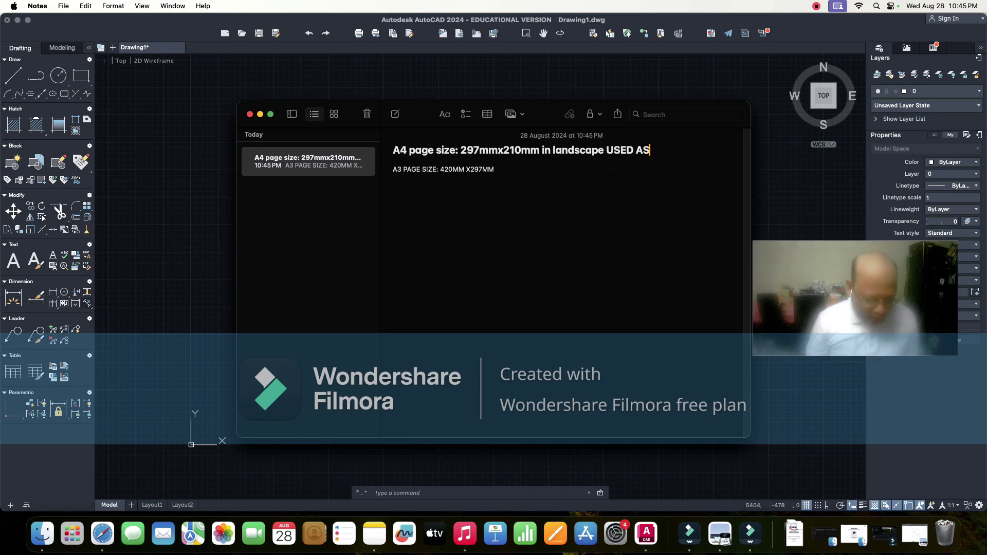
{"action": "type", "text": " A COMMON"}
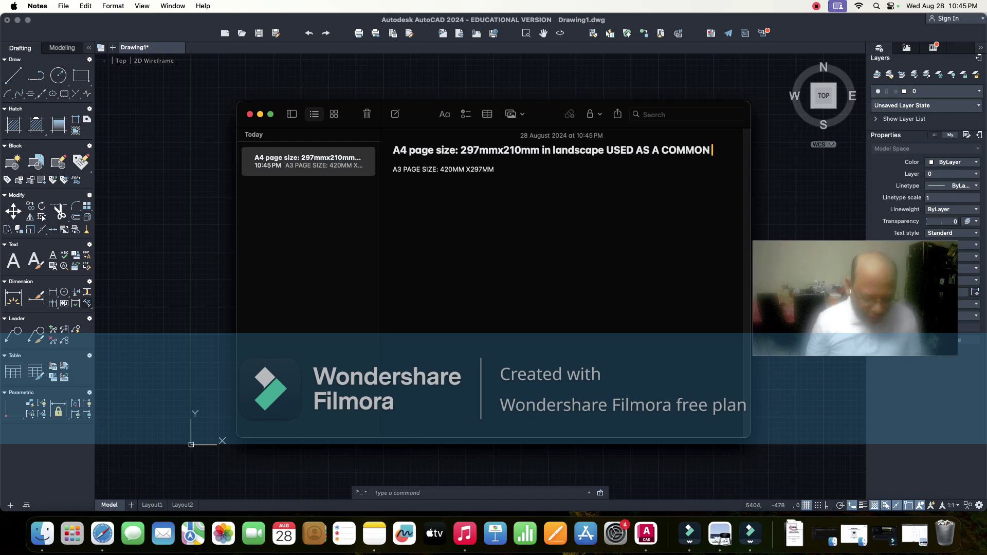
{"action": "type", "text": " PRINTI"}
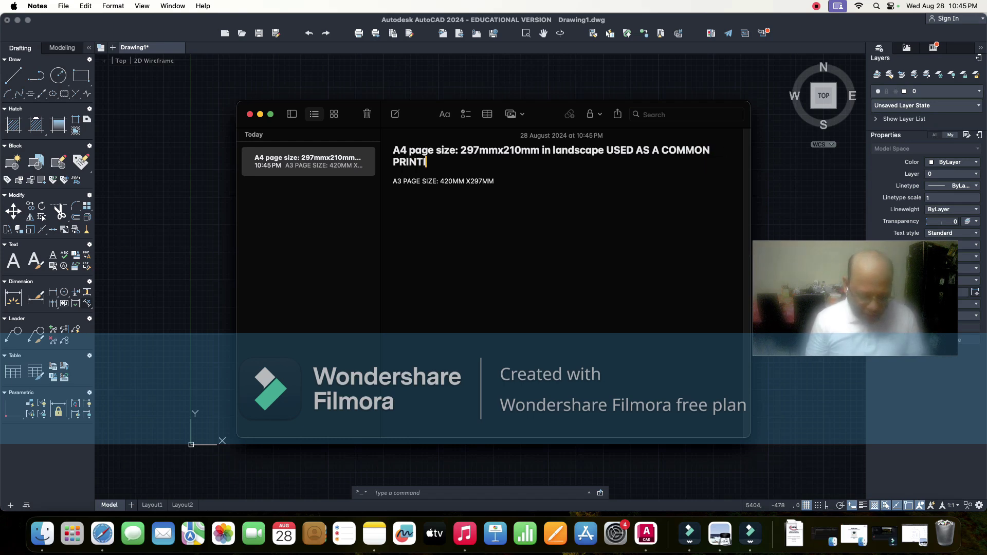
{"action": "type", "text": "NG "}
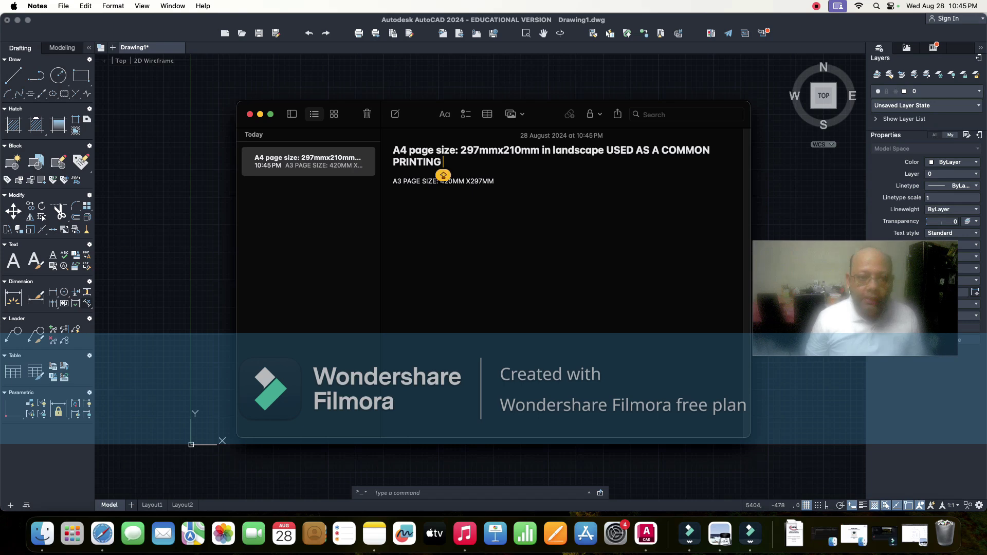
{"action": "type", "text": "PAPER"}
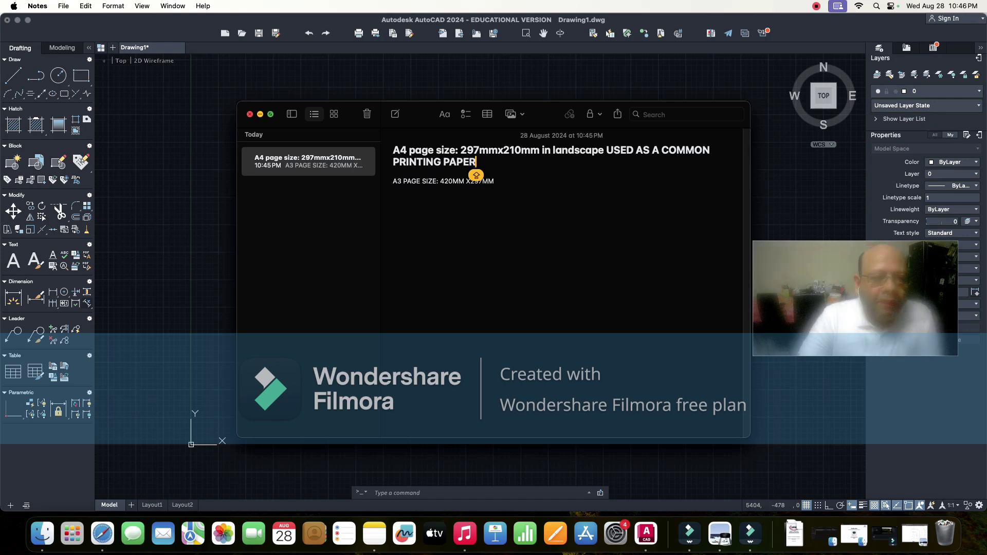
{"action": "key", "text": "super+m"}
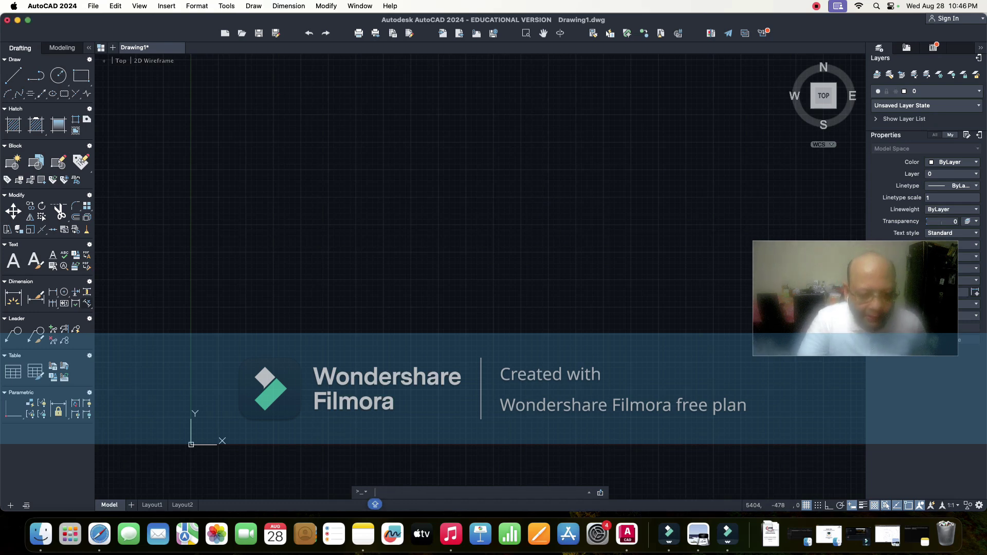
- Enter LIMITS at the command line to start setting the drawing area
{"action": "type", "text": "LI"}
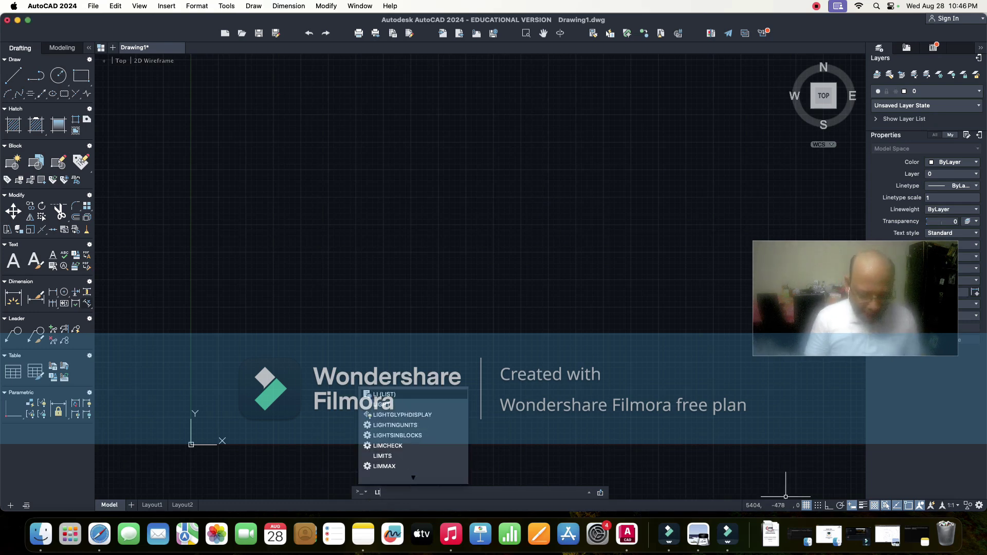
{"action": "type", "text": "MITS"}
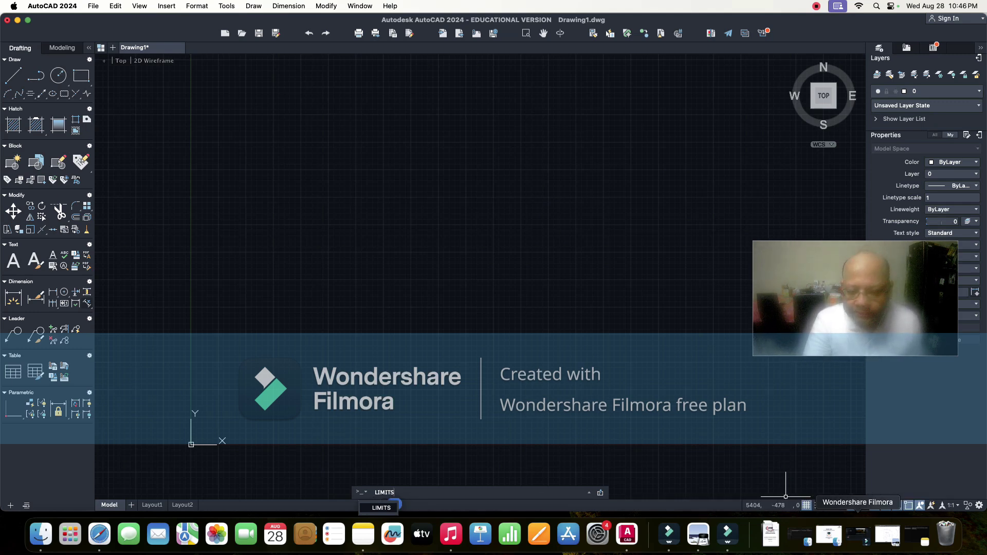
- Add a 'LIMITS' line under the A3 page size in the note, fix the typo, and hide Notes
{"action": "left_click", "coordinate": [363, 534]}
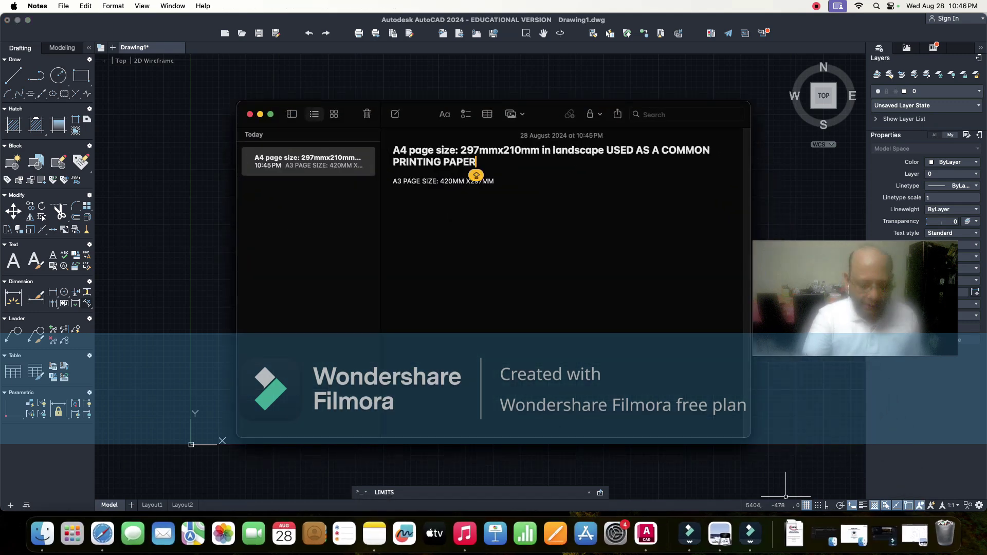
{"action": "left_click_drag", "start_coordinate": [495, 193], "coordinate": [466, 192]}
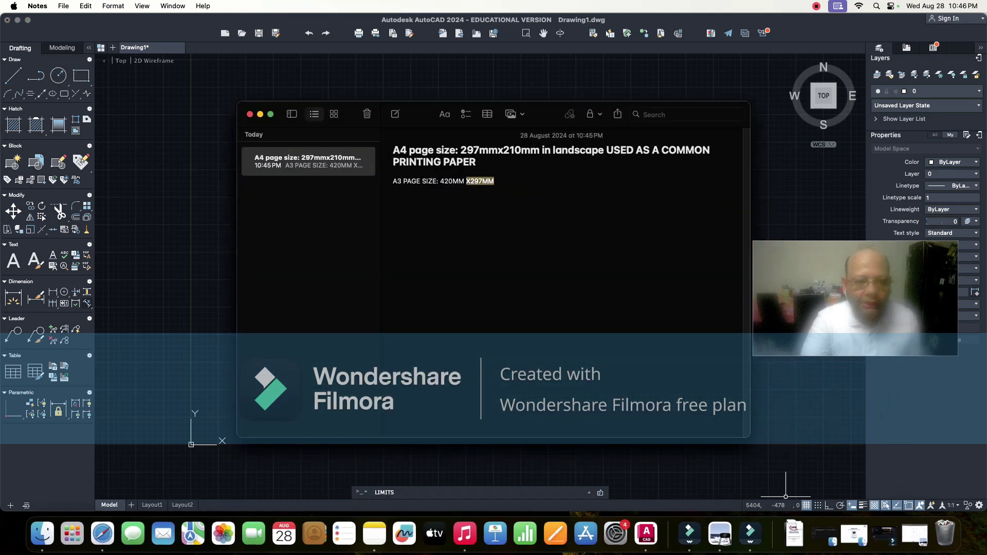
{"action": "left_click", "coordinate": [494, 181]}
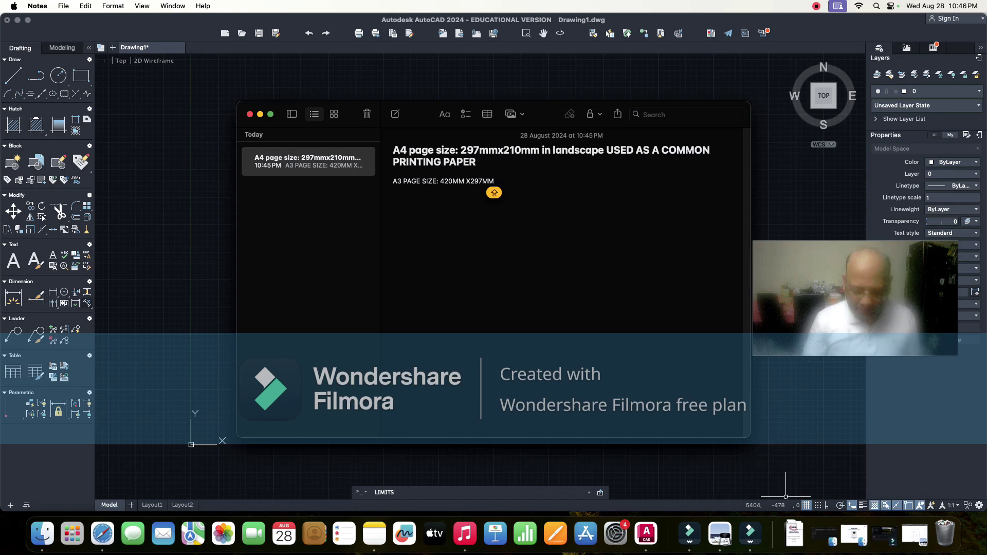
{"action": "key", "text": "Return"}
{"action": "key", "text": "Return"}
{"action": "type", "text": "LK"}
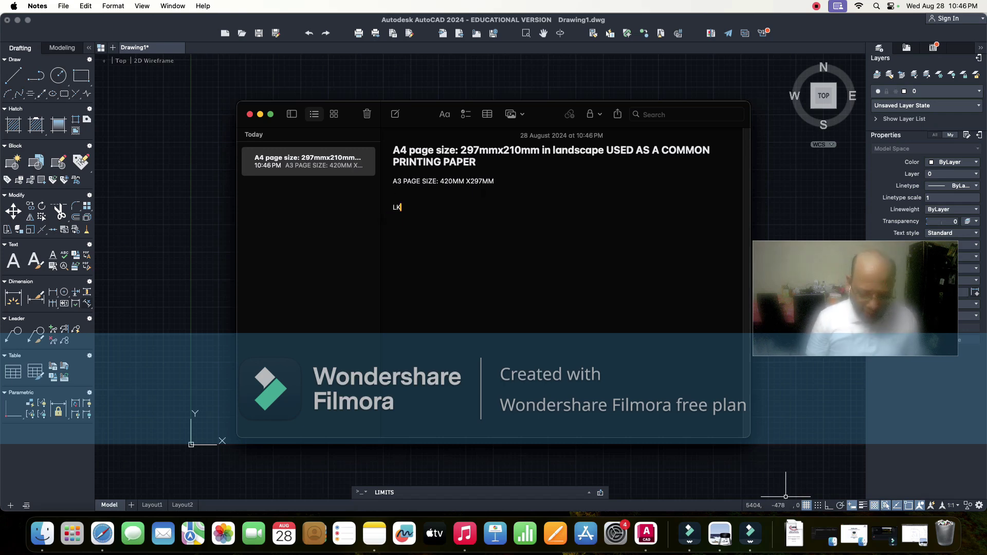
{"action": "type", "text": "IMITS"}
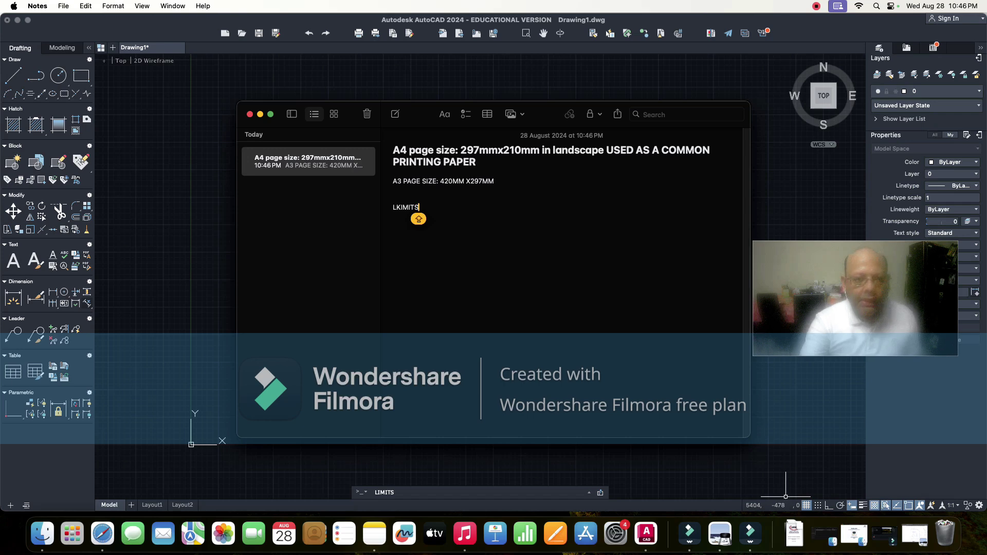
{"action": "left_click", "coordinate": [396, 207]}
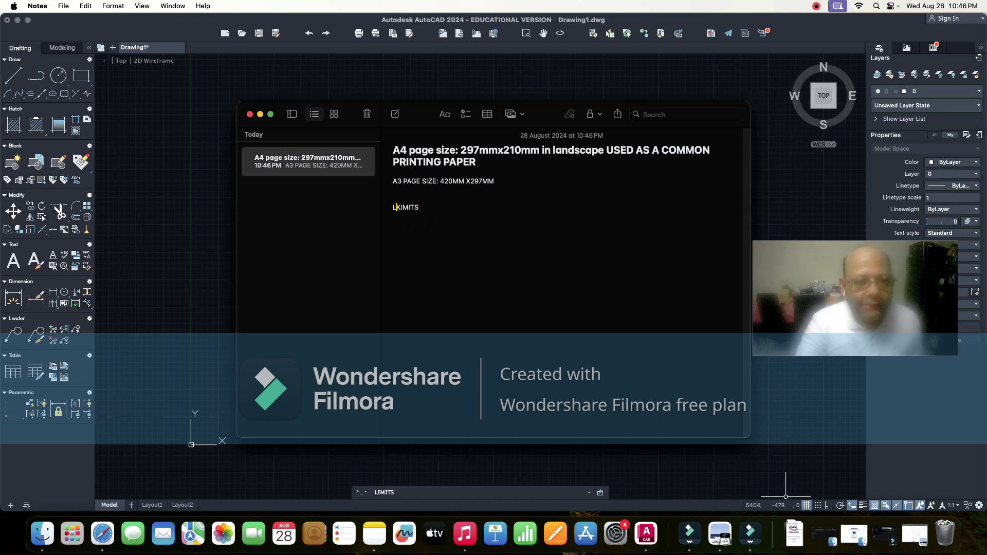
{"action": "key", "text": "Delete"}
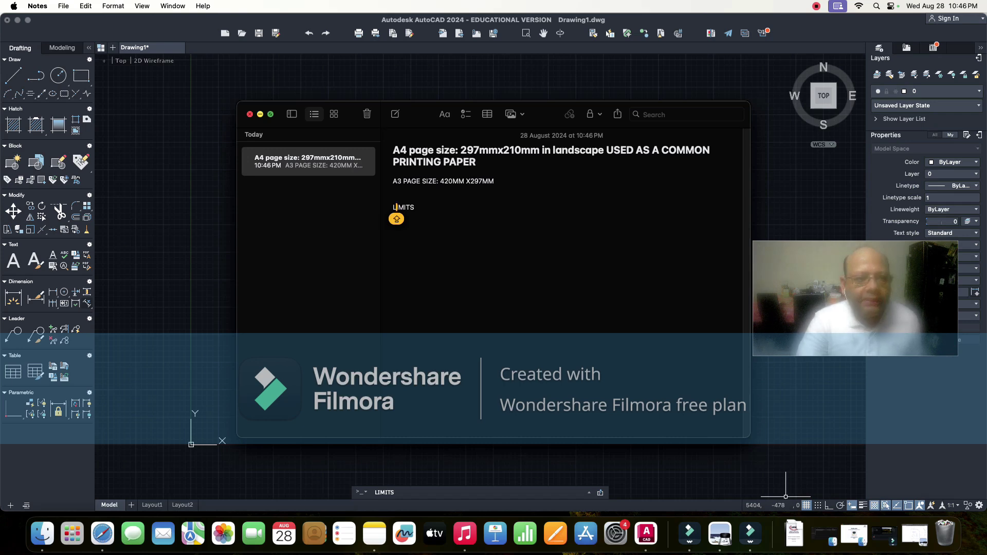
{"action": "left_click", "coordinate": [260, 115]}
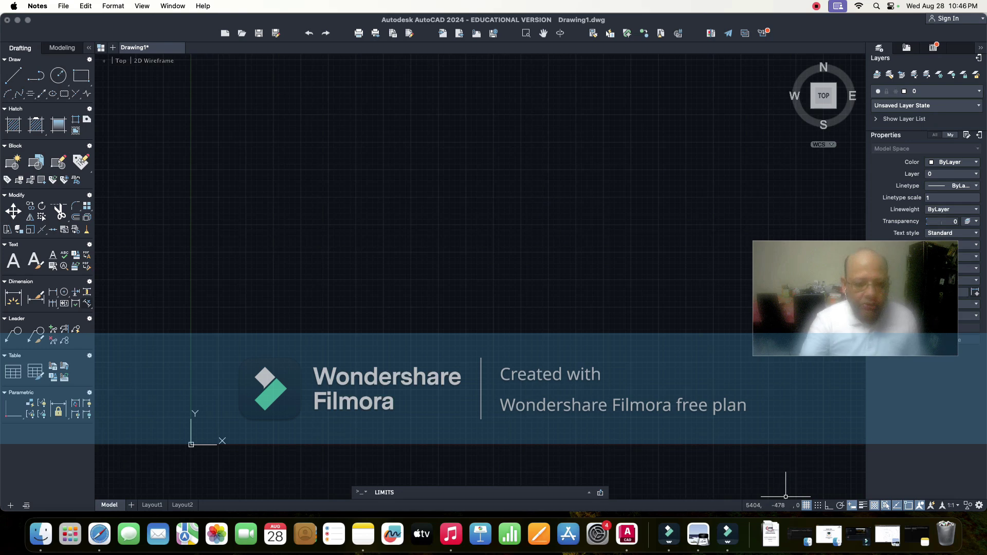
- Run the LIMITS command and enter 0,0 as the lower-left corner
{"action": "left_click", "coordinate": [785, 497]}
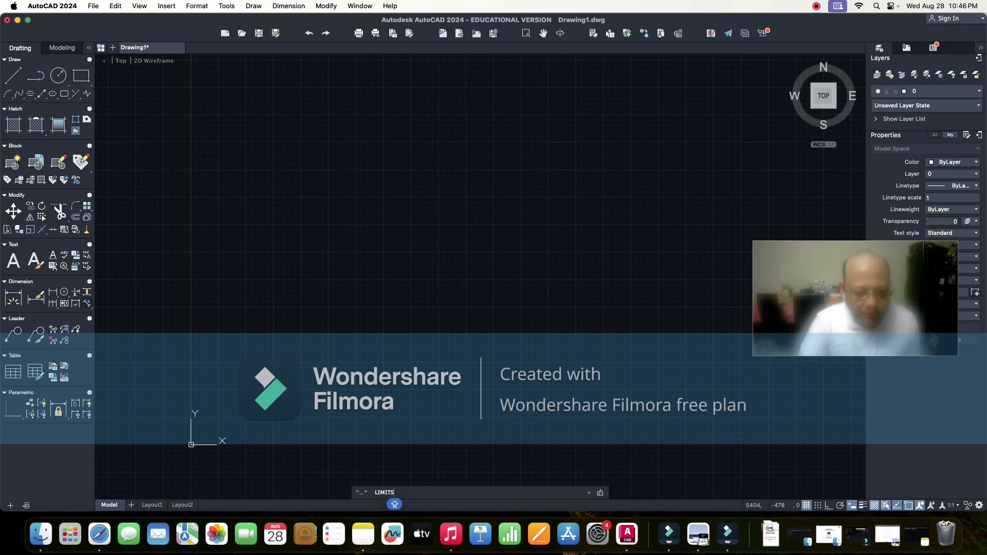
{"action": "key", "text": "BackSpace"}
{"action": "key", "text": "BackSpace"}
{"action": "key", "text": "BackSpace"}
{"action": "key", "text": "BackSpace"}
{"action": "key", "text": "BackSpace"}
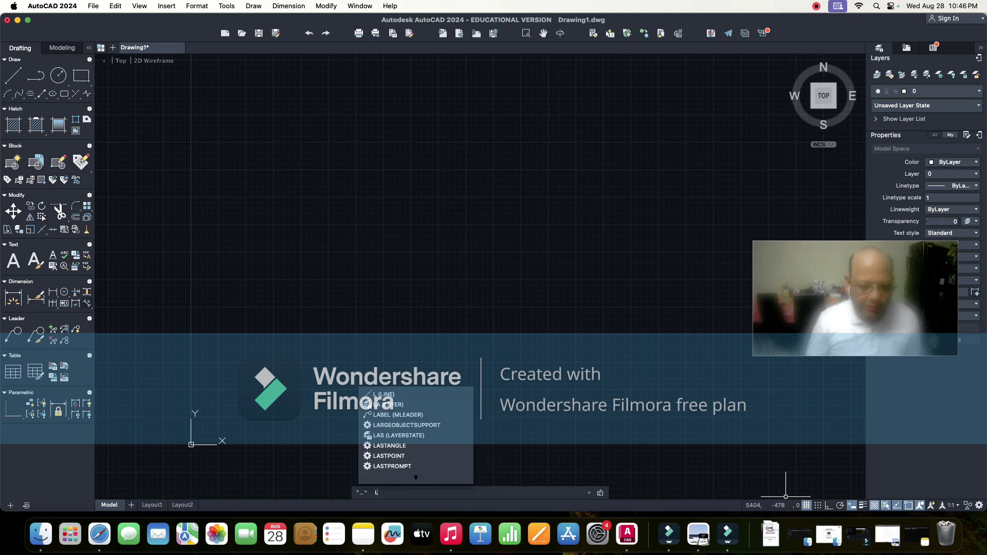
{"action": "type", "text": "IMITS"}
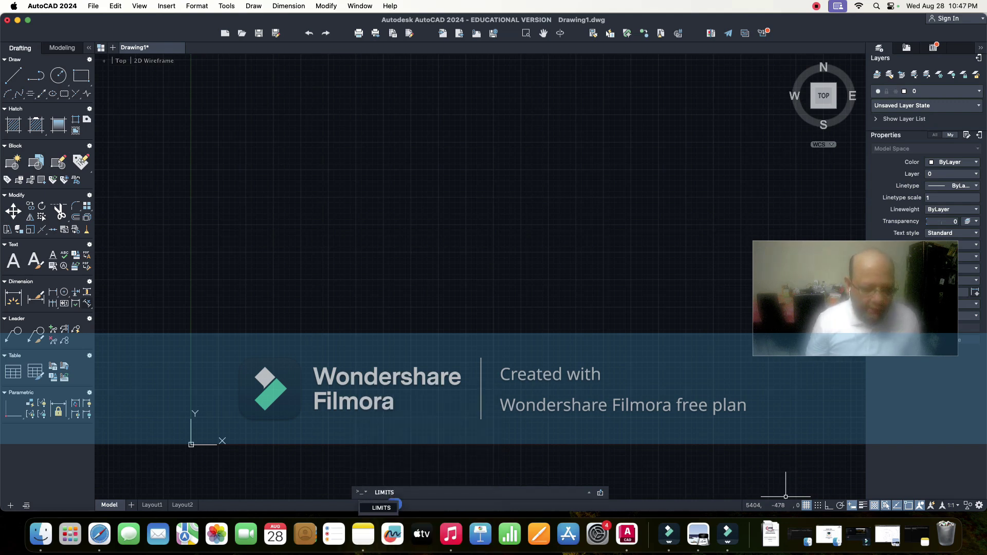
{"action": "key", "text": "BackSpace"}
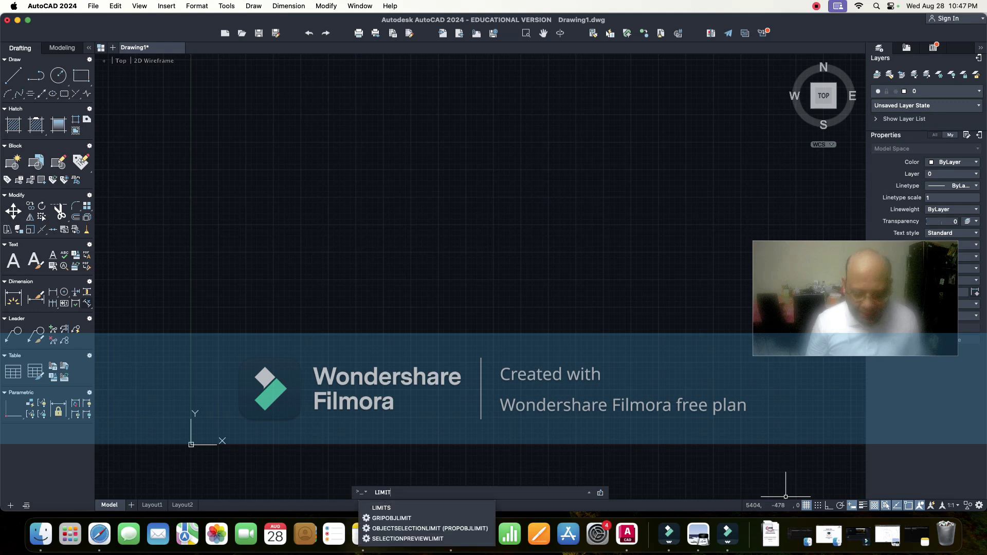
{"action": "key", "text": "BackSpace"}
{"action": "key", "text": "BackSpace"}
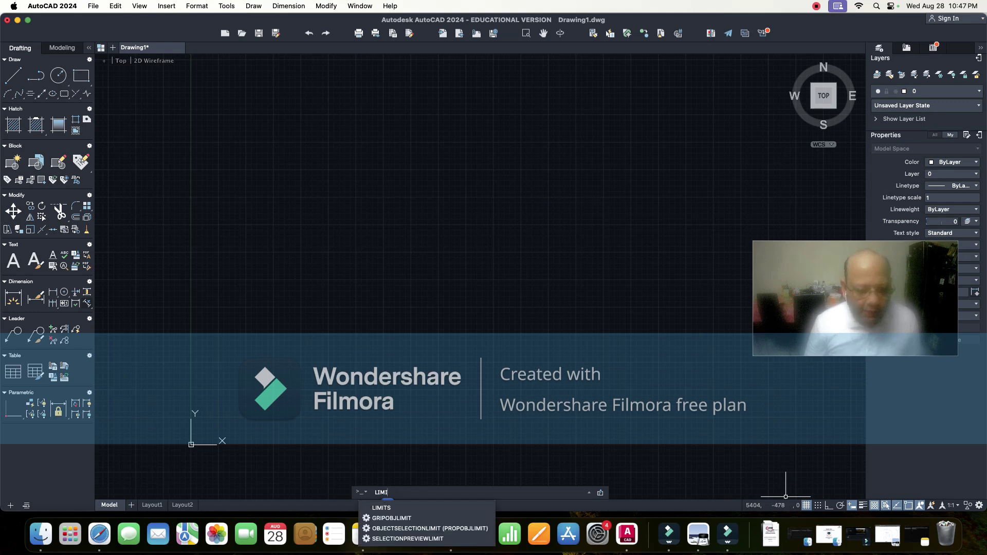
{"action": "key", "text": "BackSpace"}
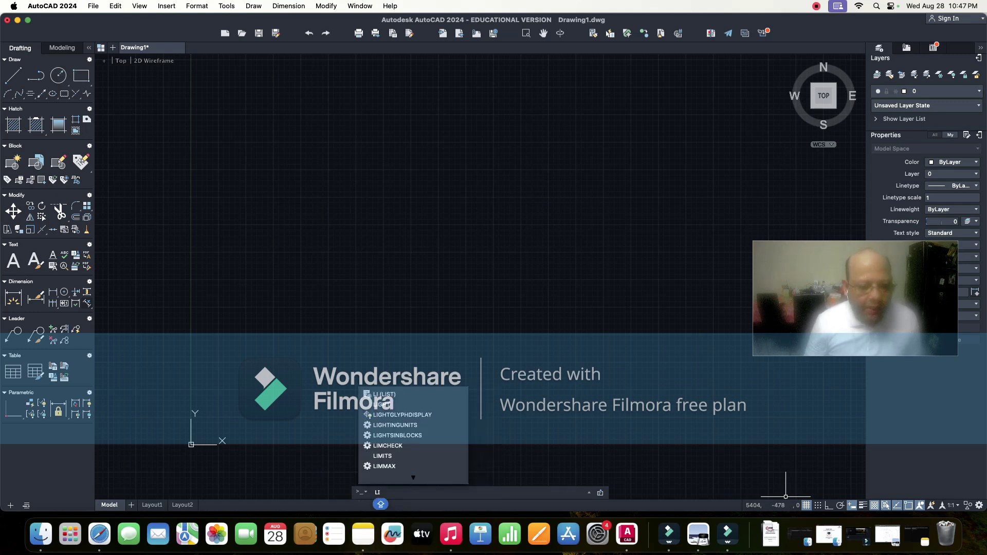
{"action": "key", "text": "BackSpace"}
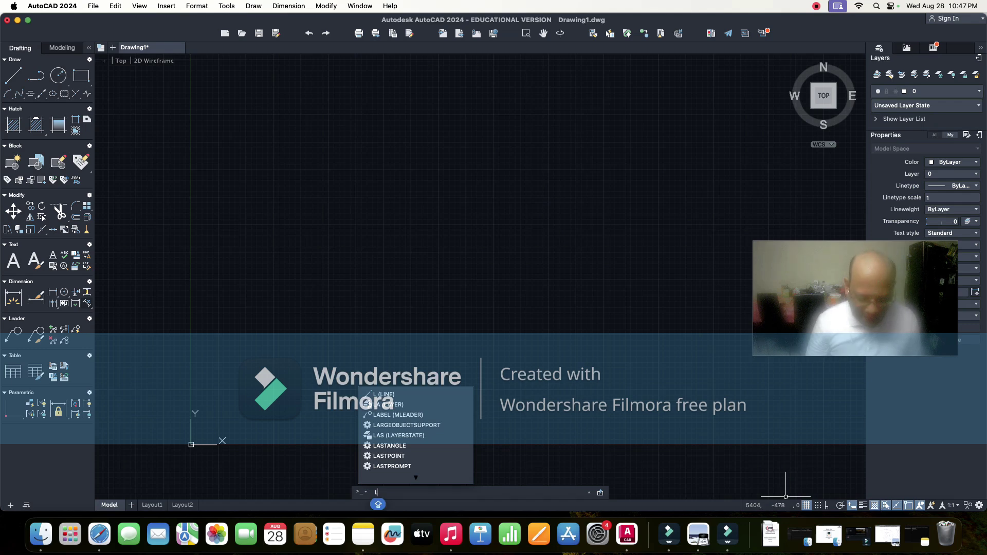
{"action": "type", "text": "IMI"}
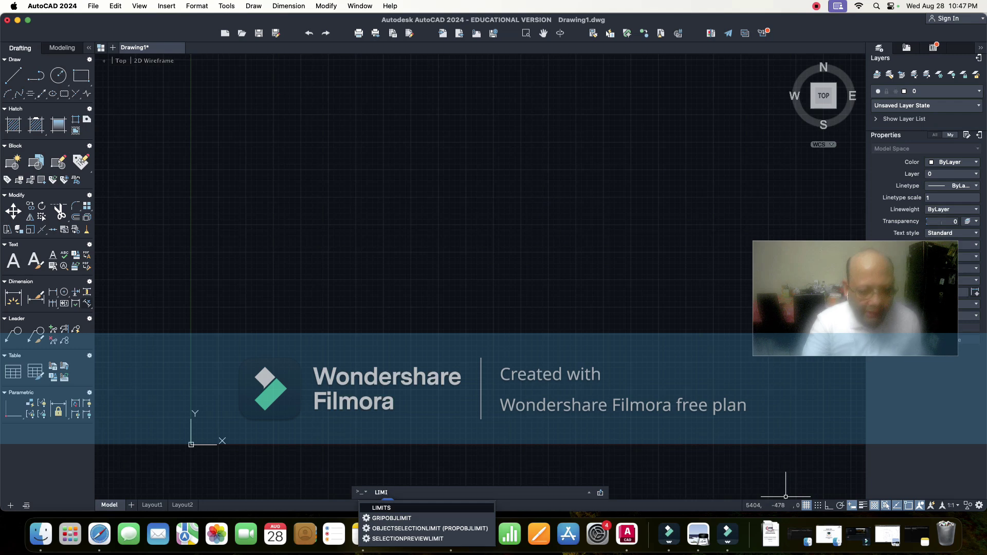
{"action": "key", "text": "Return"}
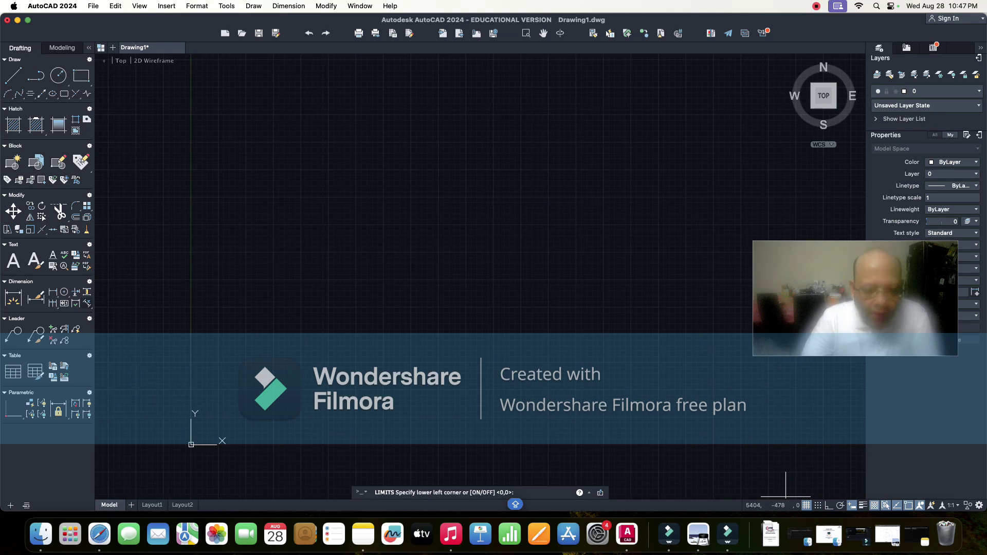
{"action": "type", "text": "0,"}
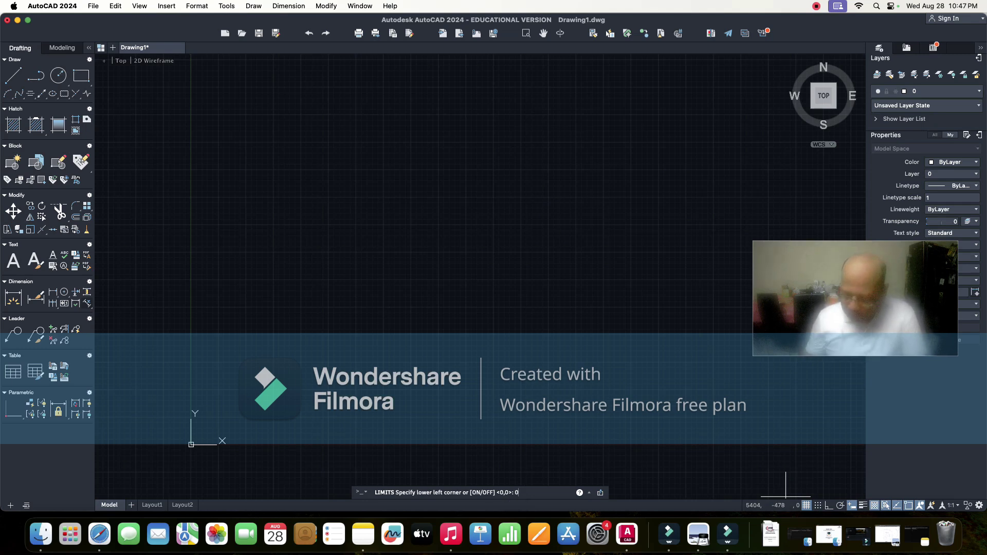
{"action": "type", "text": "0"}
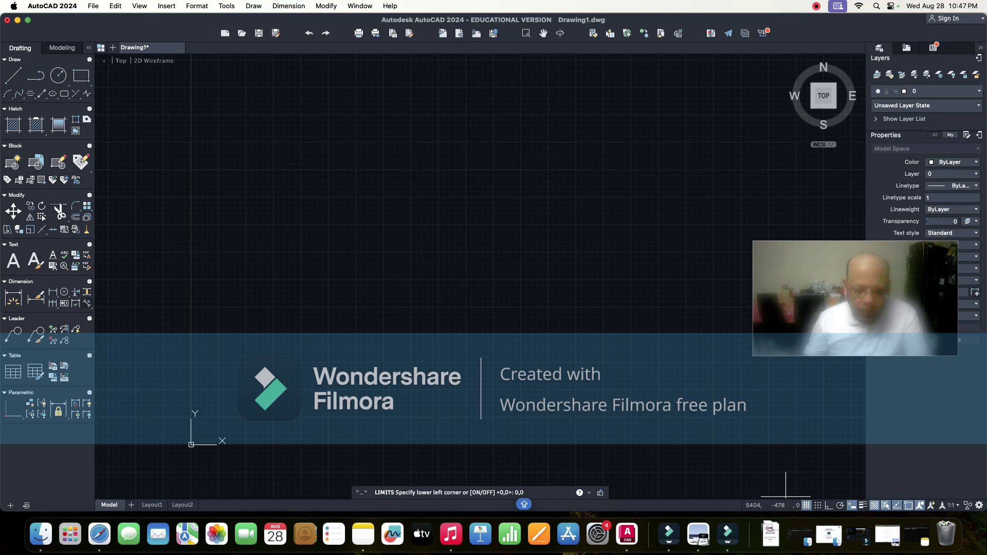
{"action": "key", "text": "Return"}
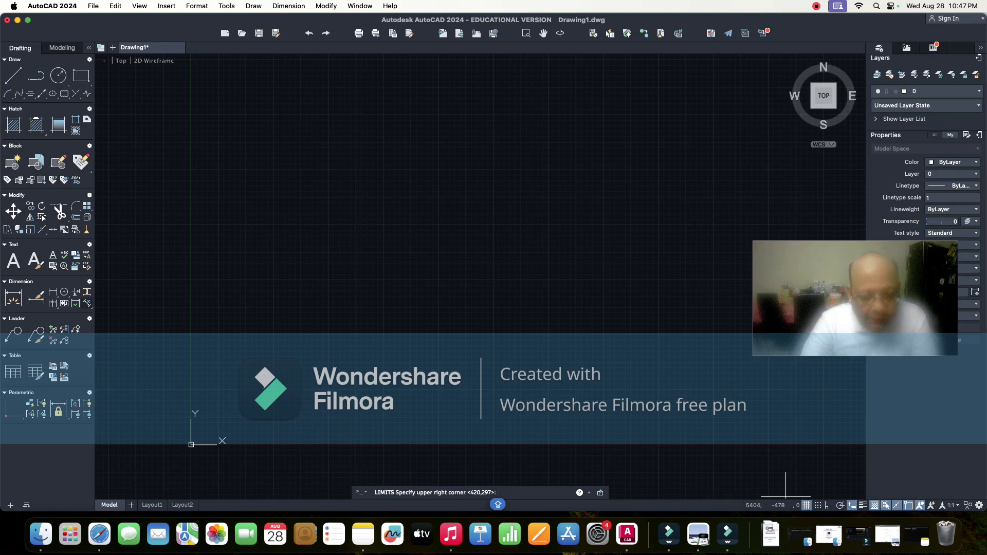
{"action": "left_click", "coordinate": [363, 534]}
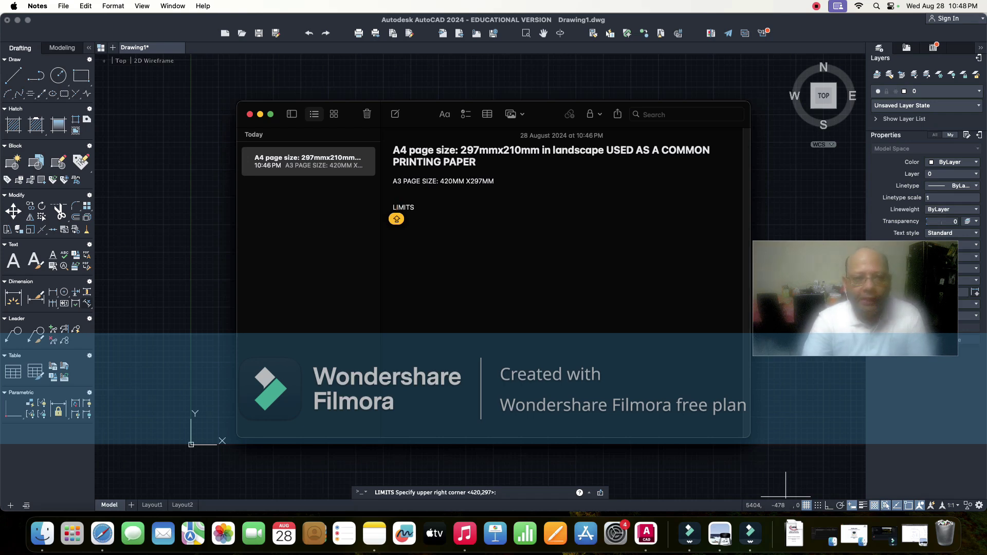
{"action": "key", "text": "super+m"}
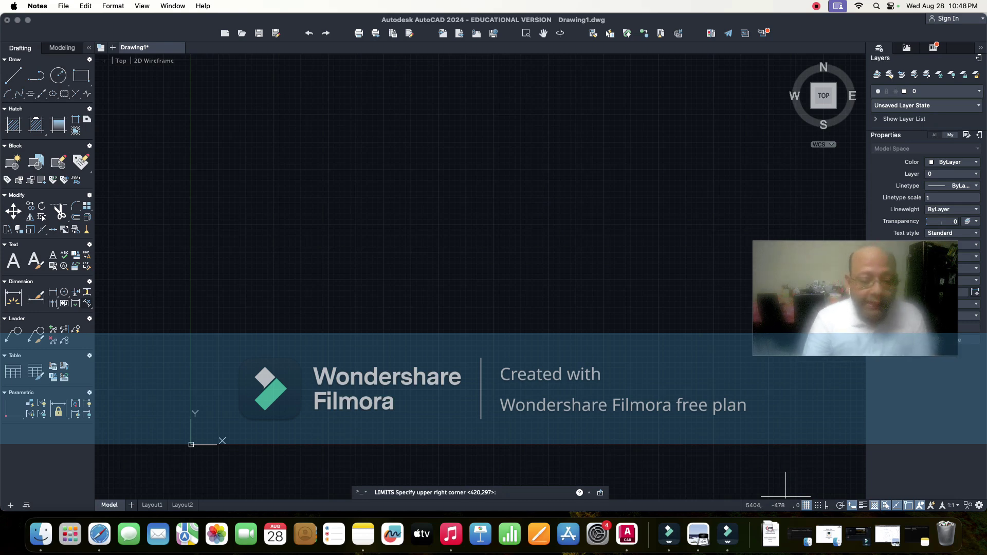
{"action": "left_click", "coordinate": [785, 496]}
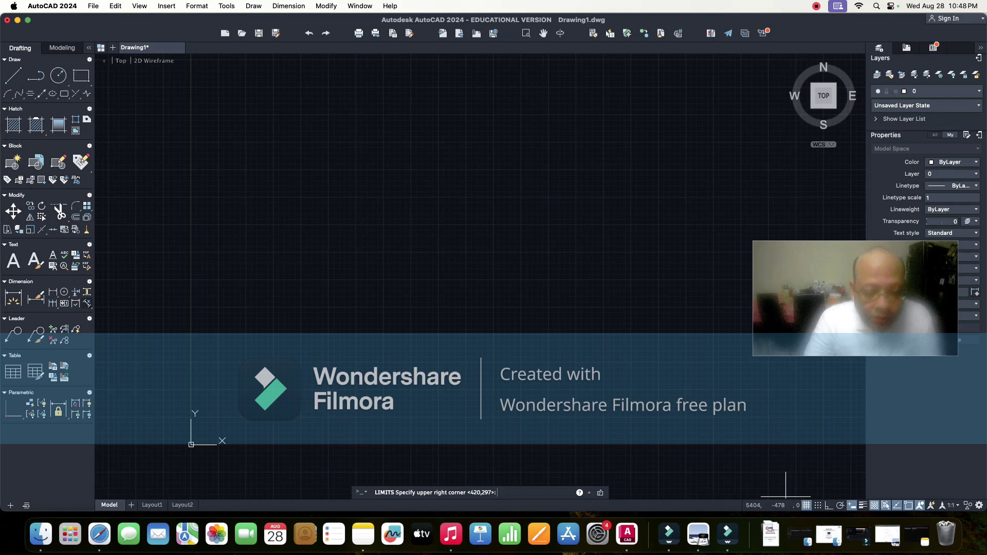
- Enter 297,210 as the upper-right drawing limit
{"action": "key", "text": "Caps_Lock"}
{"action": "type", "text": "297"}
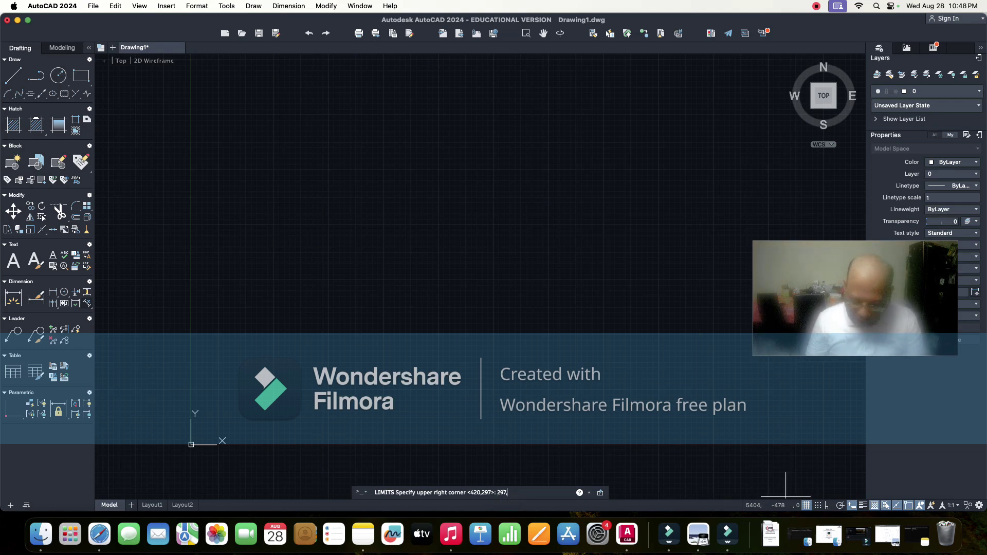
{"action": "type", "text": ",210"}
{"action": "key", "text": "Caps_Lock"}
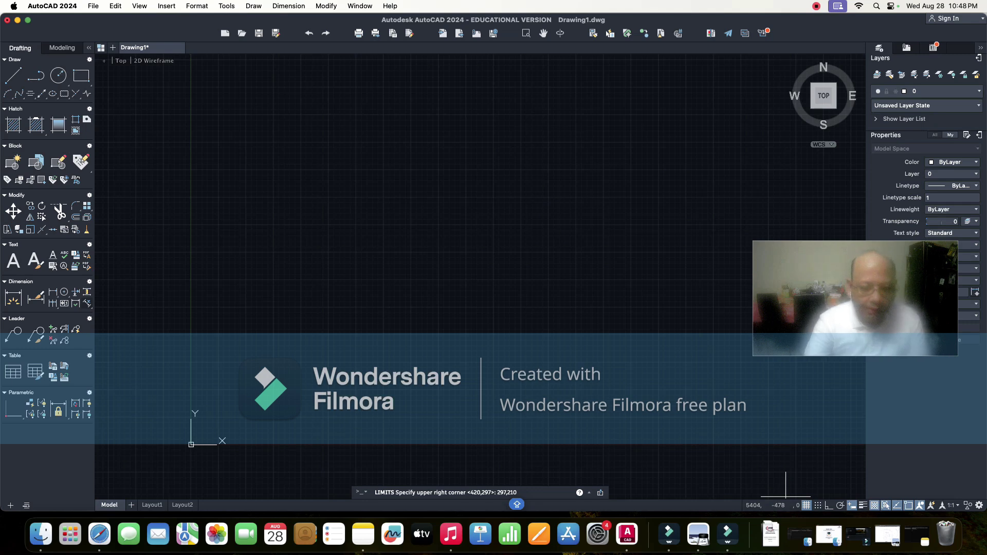
{"action": "key", "text": "Return"}
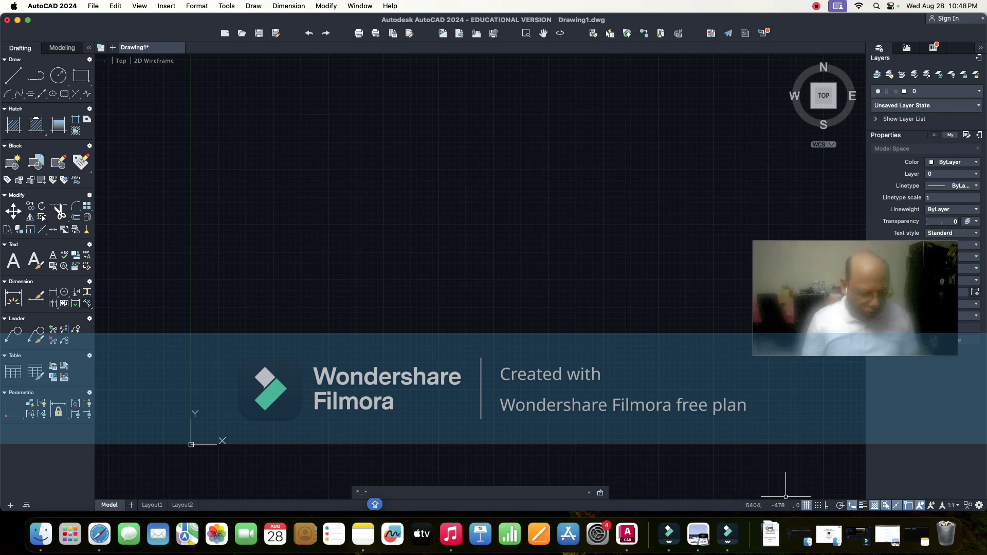
- Zoom All to fit the view to the new limits
{"action": "type", "text": "Z"}
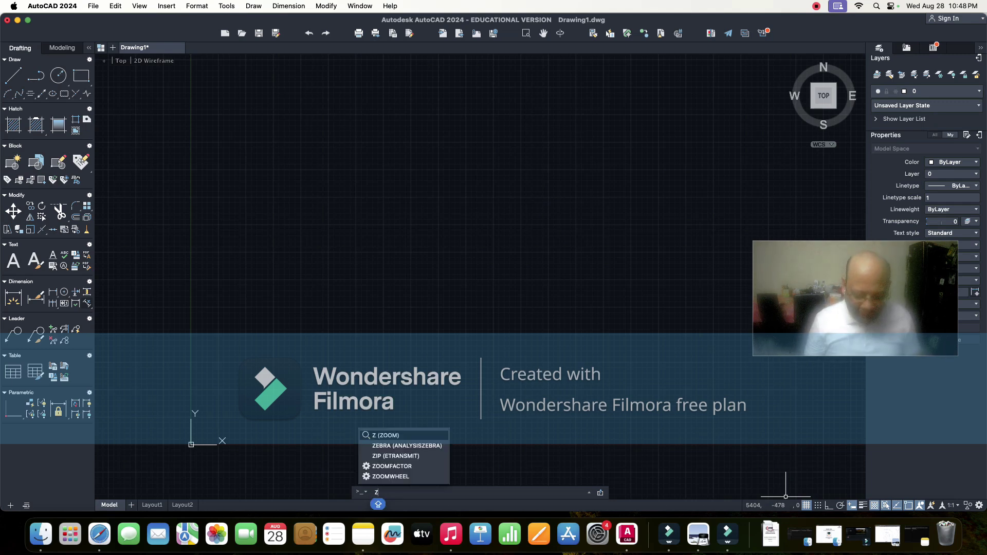
{"action": "key", "text": "Return"}
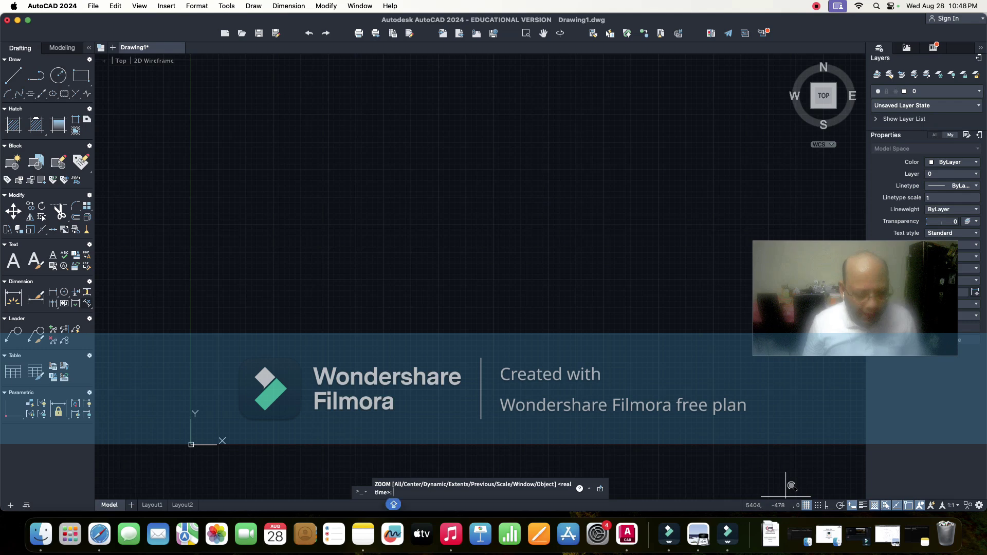
{"action": "type", "text": "A"}
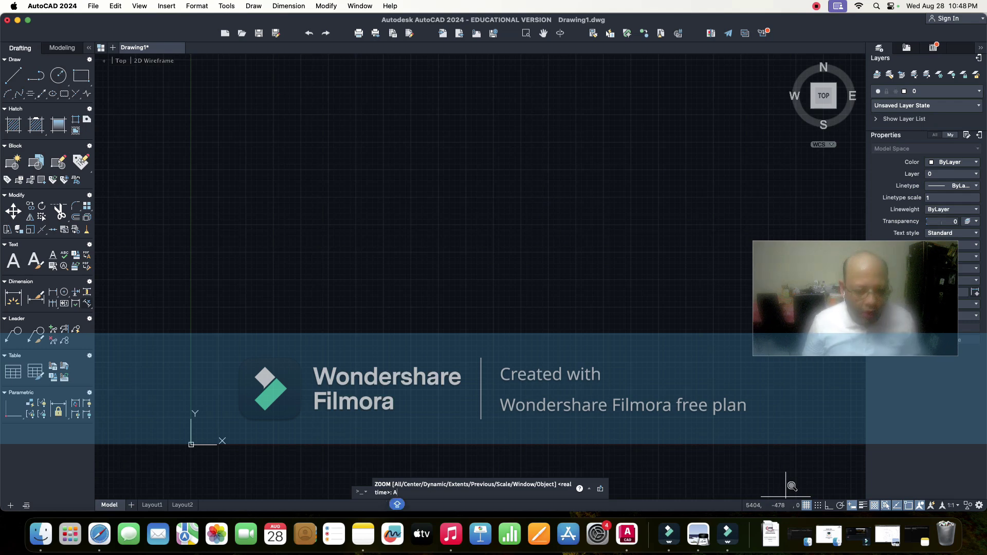
{"action": "key", "text": "Return"}
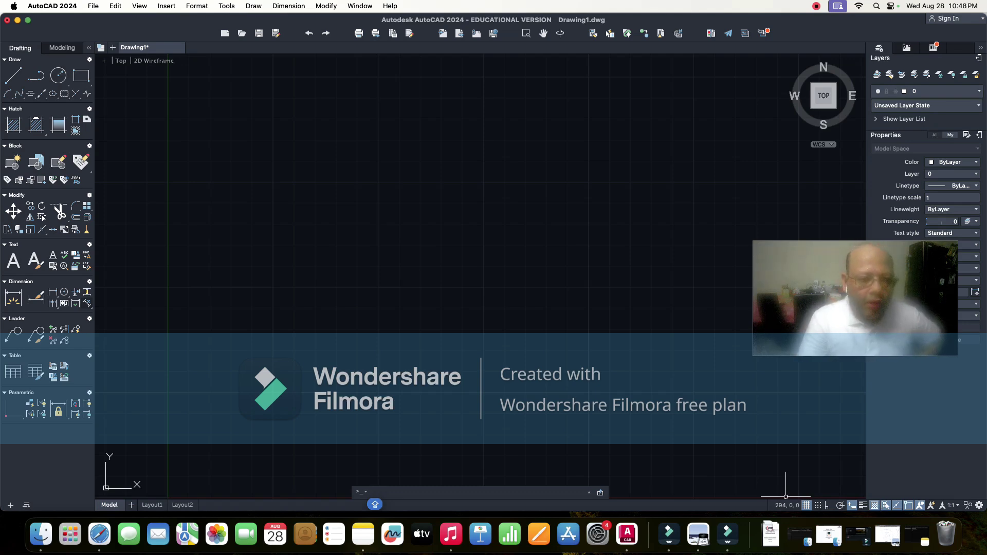
- Zoom and pan the empty sheet to put the origin lower left, then show the Downloads stack
{"action": "scroll", "coordinate": [389, 279], "scroll_direction": "down", "scroll_amount": 5}
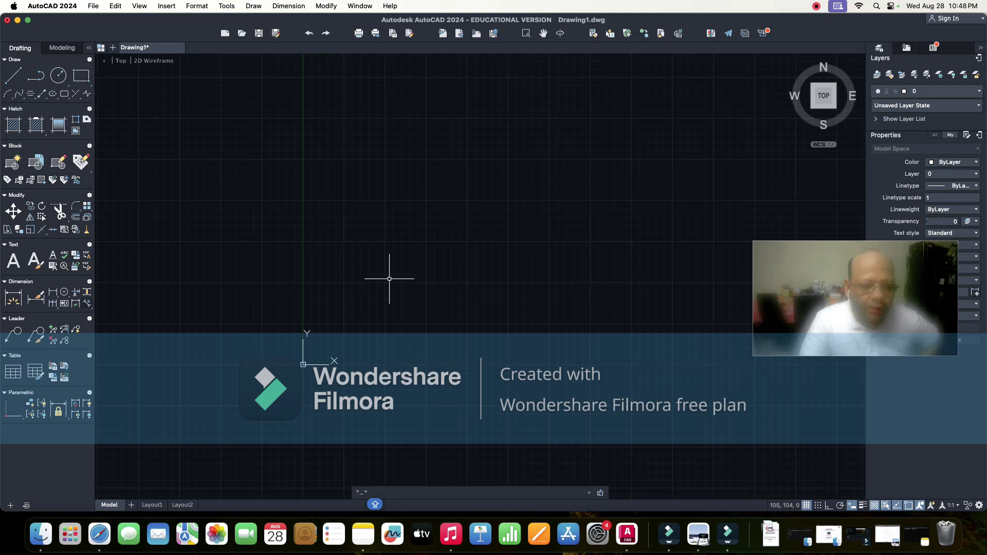
{"action": "scroll", "coordinate": [390, 279], "scroll_direction": "up", "scroll_amount": 4}
{"action": "scroll", "coordinate": [390, 279], "scroll_direction": "down", "scroll_amount": 6}
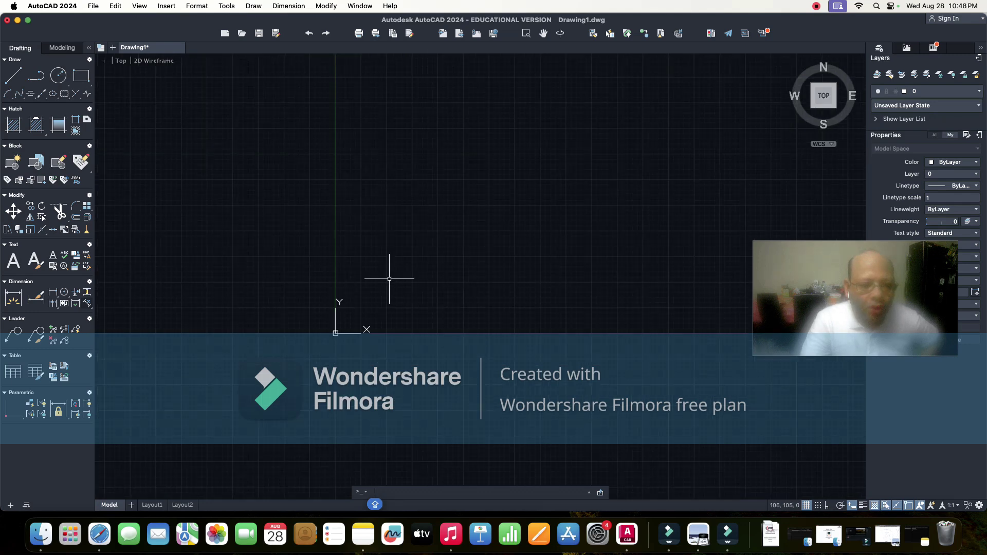
{"action": "middle_click_drag", "start_coordinate": [467, 237], "coordinate": [323, 249]}
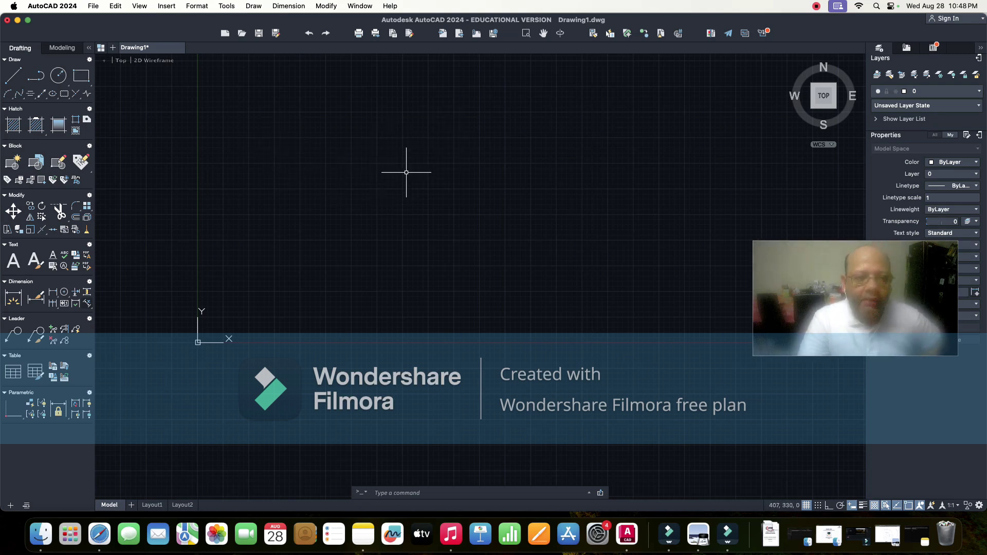
{"action": "mouse_move", "coordinate": [460, 137]}
{"action": "middle_mouse_down"}
{"action": "mouse_move", "coordinate": [349, 195]}
{"action": "mouse_move", "coordinate": [351, 216]}
{"action": "mouse_move", "coordinate": [500, 205]}
{"action": "mouse_move", "coordinate": [460, 144]}
{"action": "mouse_move", "coordinate": [403, 185]}
{"action": "mouse_move", "coordinate": [468, 102]}
{"action": "mouse_move", "coordinate": [467, 163]}
{"action": "mouse_move", "coordinate": [492, 168]}
{"action": "middle_mouse_up"}
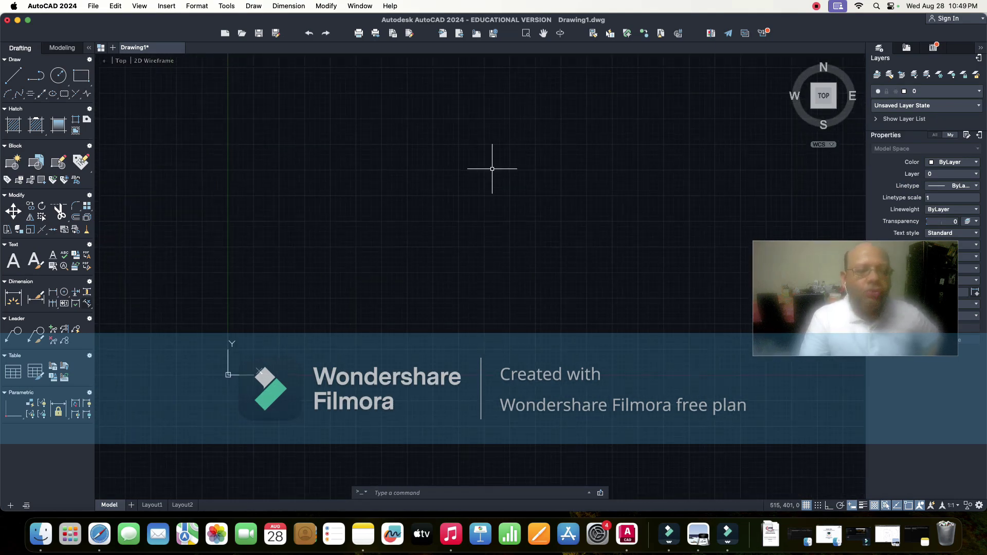
{"action": "scroll", "coordinate": [492, 169], "scroll_direction": "left", "scroll_amount": 6}
{"action": "scroll", "coordinate": [492, 169], "scroll_direction": "down", "scroll_amount": 5}
{"action": "scroll", "coordinate": [492, 168], "scroll_direction": "up", "scroll_amount": 4}
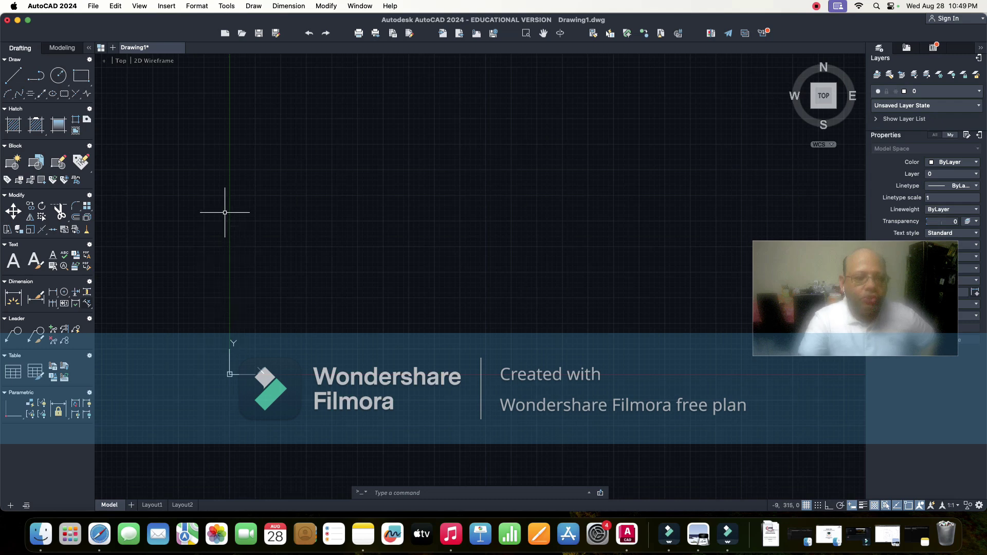
{"action": "left_click", "coordinate": [378, 493]}
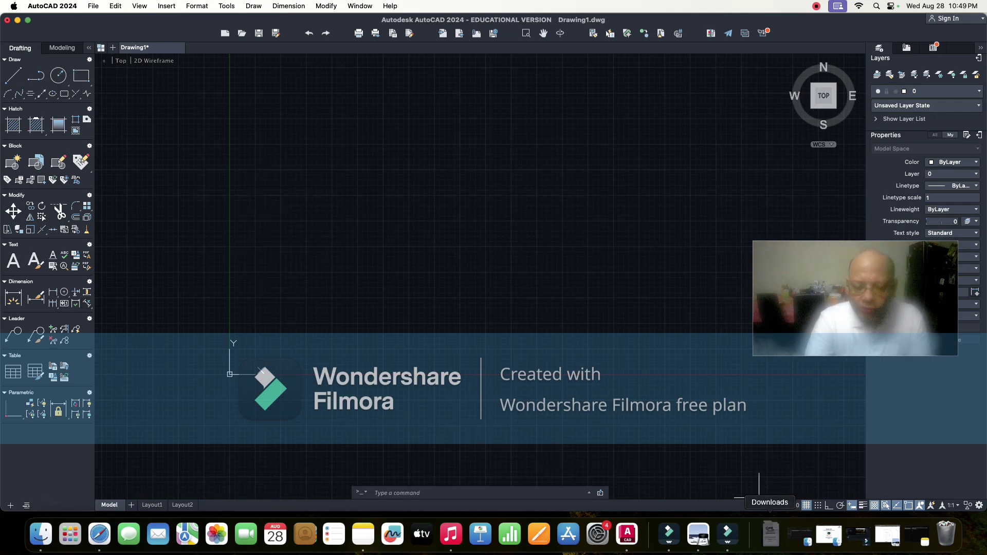
{"action": "left_click", "coordinate": [770, 534]}
- Open ESC194294 LAB MANUAL.pdf from Downloads to view Figure 1
{"action": "left_click", "coordinate": [756, 496]}
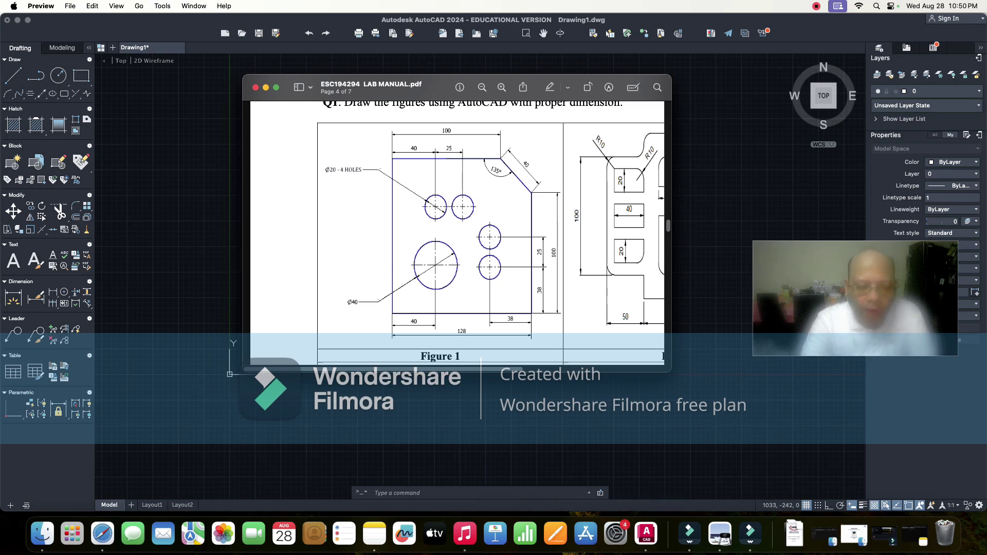
- Start the LINE command, then reopen the lab manual PDF at Figure 1
{"action": "key", "text": "super+Tab"}
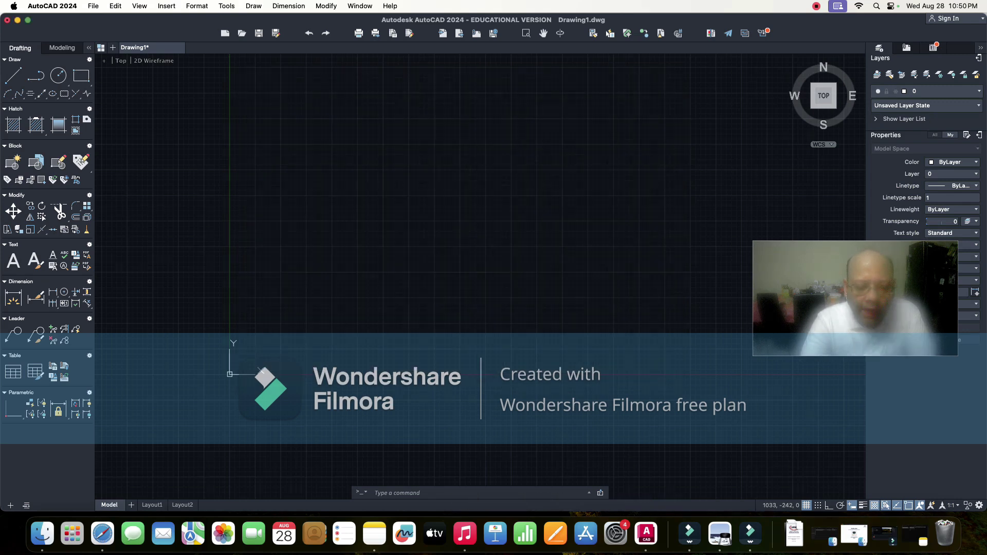
{"action": "left_click", "coordinate": [375, 493]}
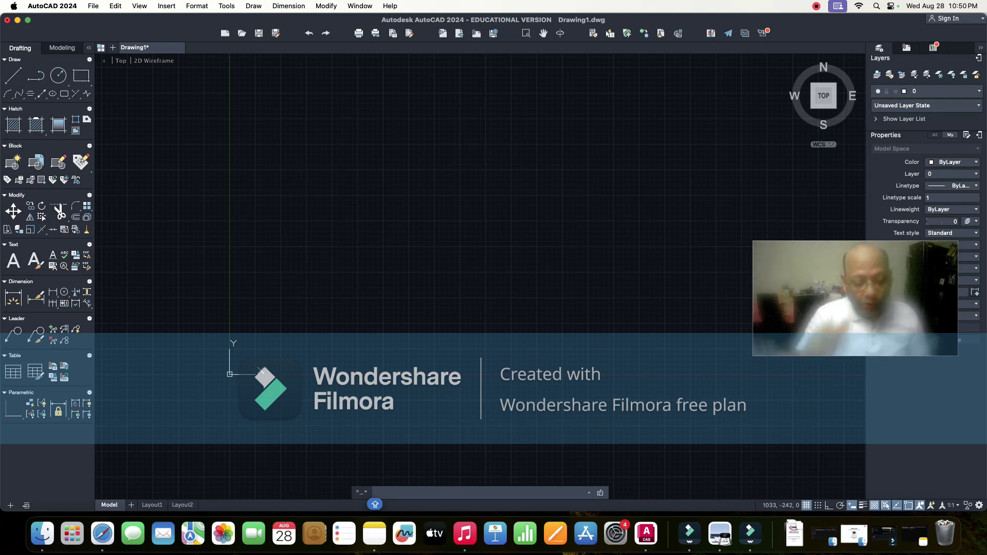
{"action": "type", "text": "LINE"}
{"action": "key", "text": "Return"}
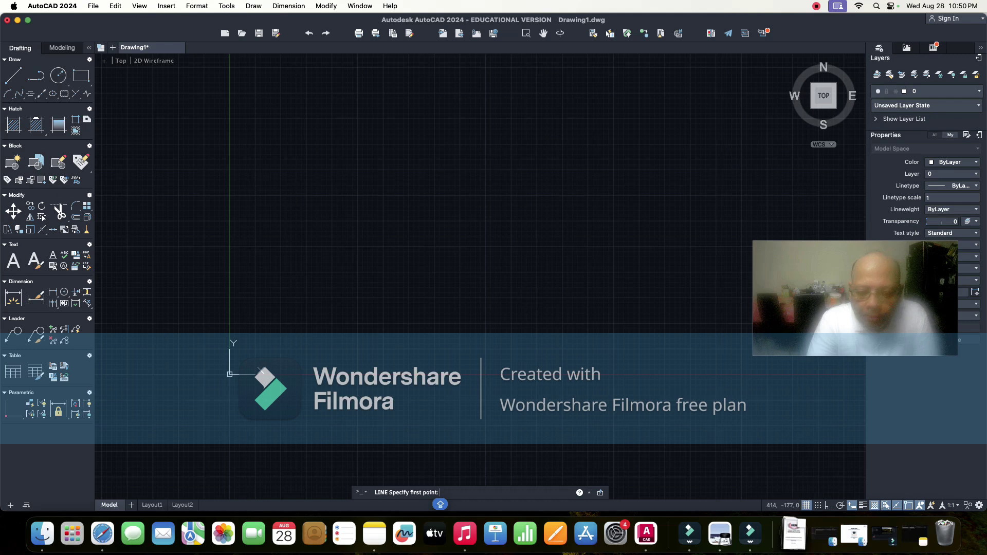
{"action": "left_click", "coordinate": [794, 533]}
{"action": "left_click", "coordinate": [795, 494]}
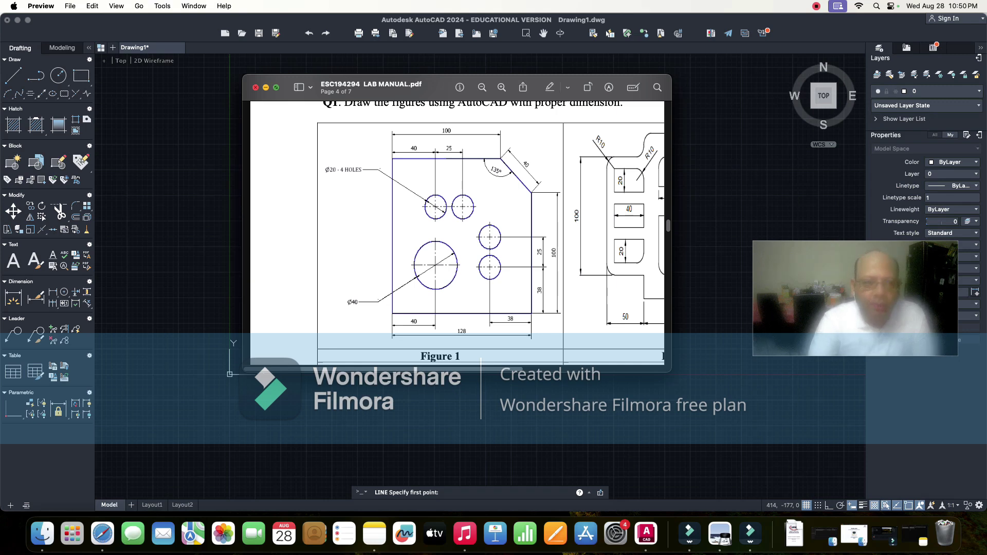
- Minimize the Figure 1 PDF to reveal the drawing
{"action": "key", "text": "super+m"}
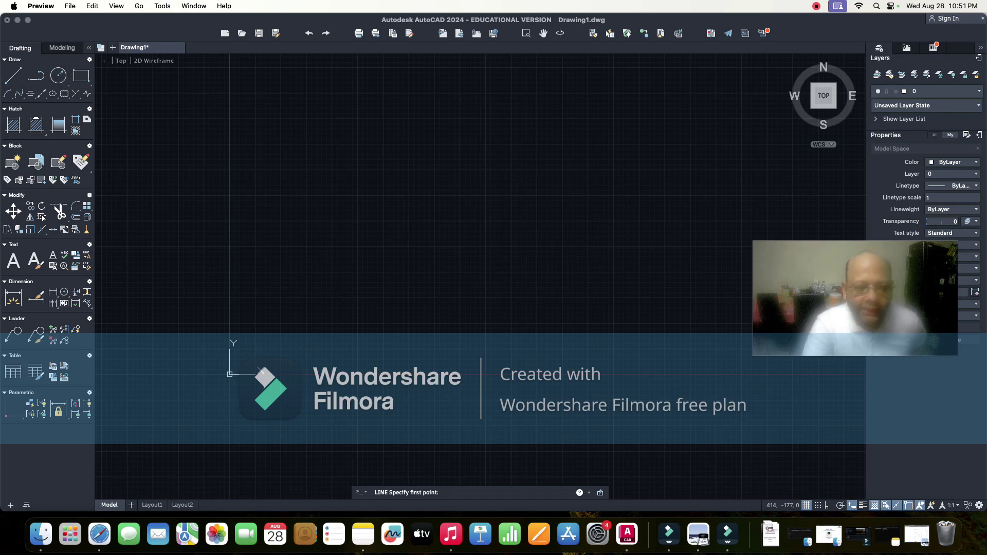
- Place the line's first point, turn Ortho on with F8, and bring up the page-size note
{"action": "left_click", "coordinate": [442, 209]}
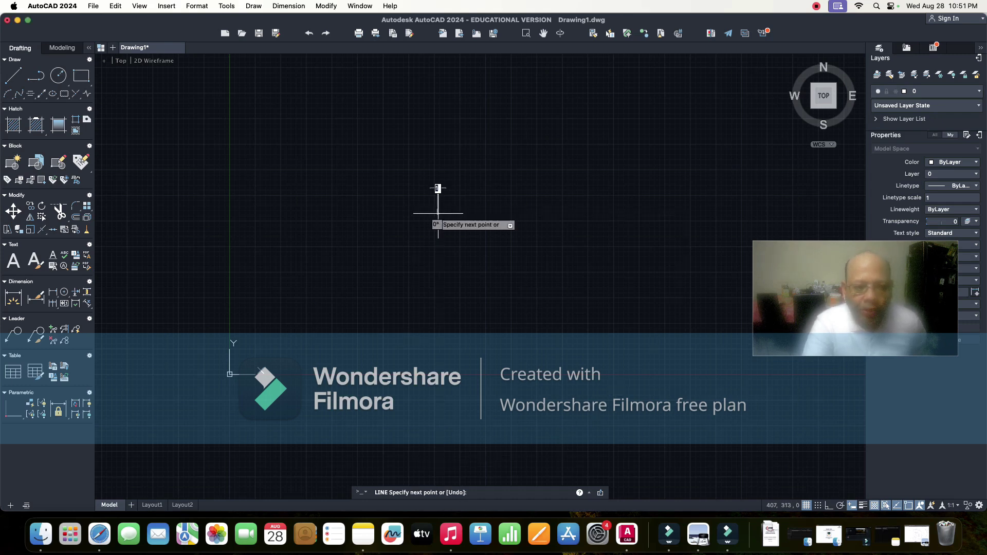
{"action": "left_click", "coordinate": [438, 213]}
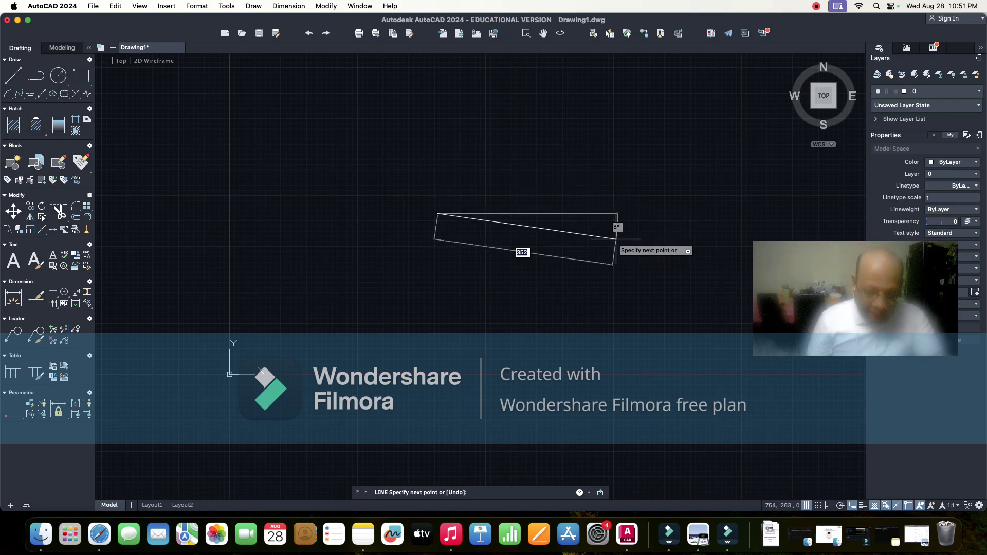
{"action": "key", "text": "F8"}
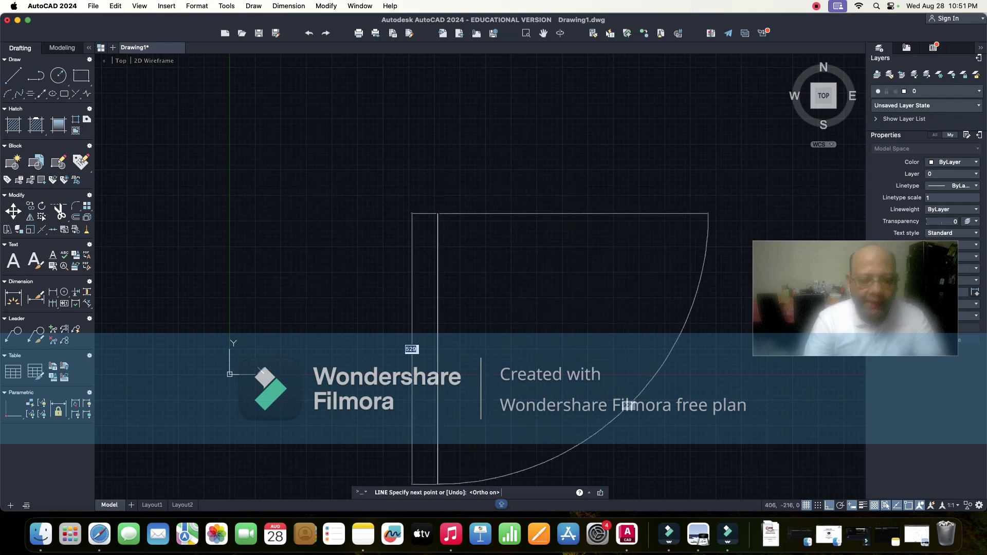
{"action": "left_click", "coordinate": [363, 533]}
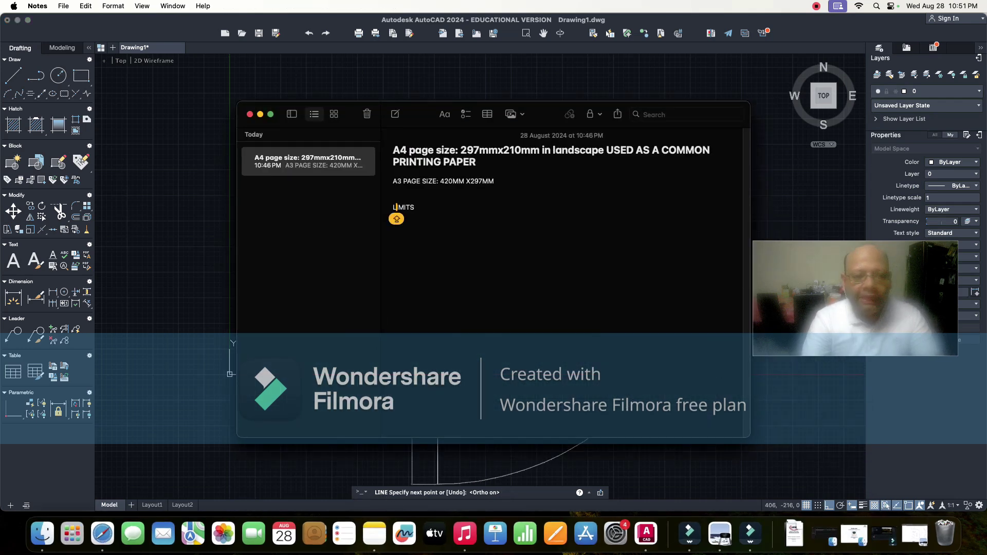
- Add 'F8 -HOT KEY FOR ORTHO MODE' below LIMITS in the note and minimise Notes
{"action": "left_click", "coordinate": [414, 207]}
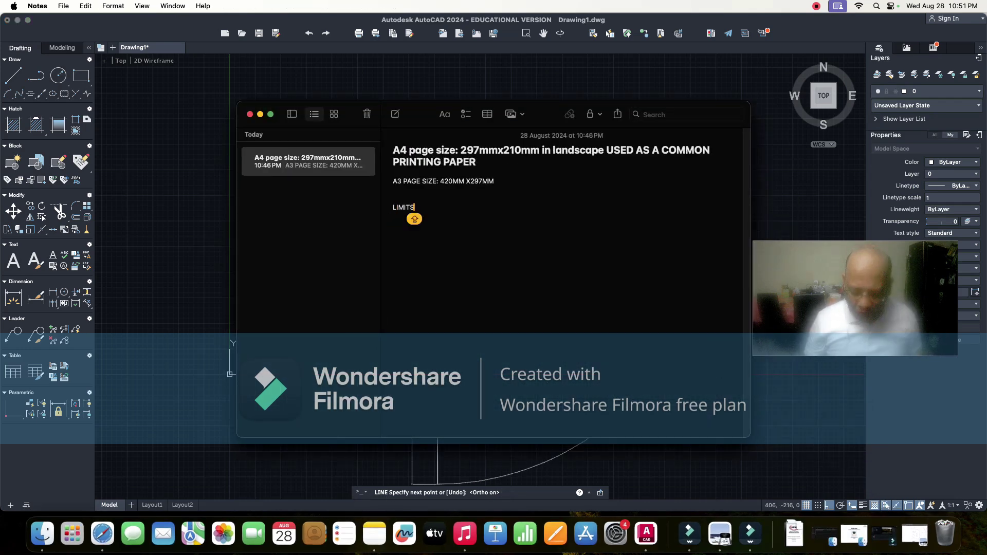
{"action": "key", "text": "Return"}
{"action": "key", "text": "Return"}
{"action": "key", "text": "Caps_Lock"}
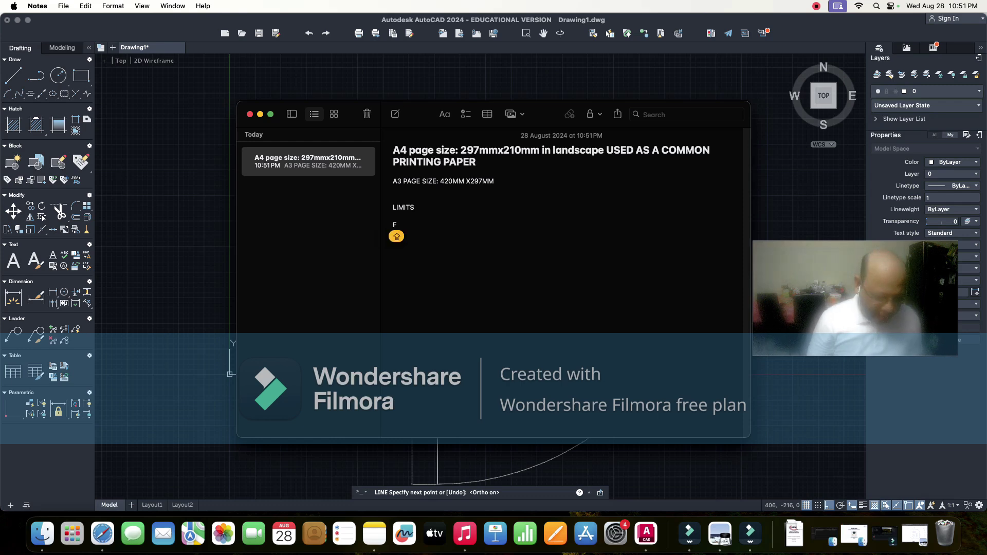
{"action": "type", "text": "F8"}
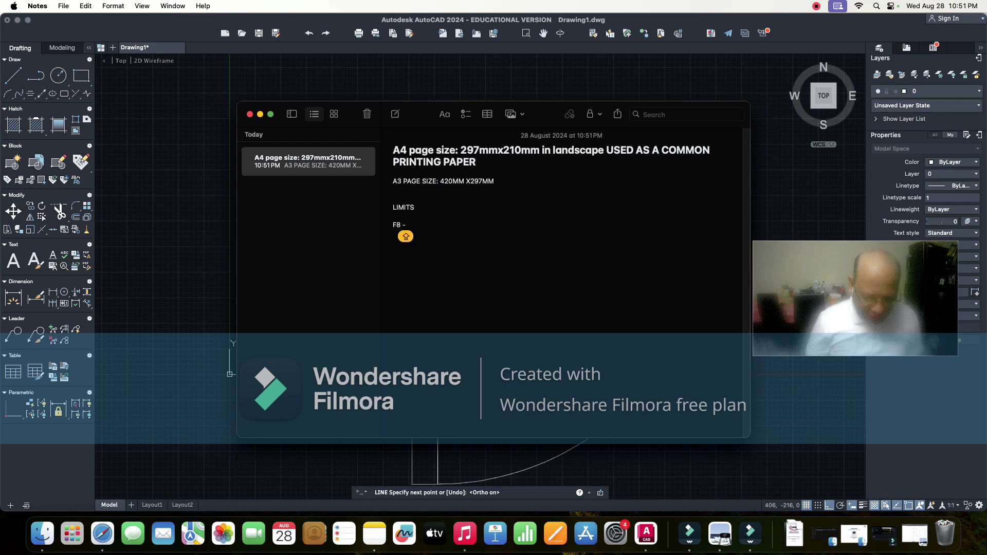
{"action": "type", "text": " -HOT"}
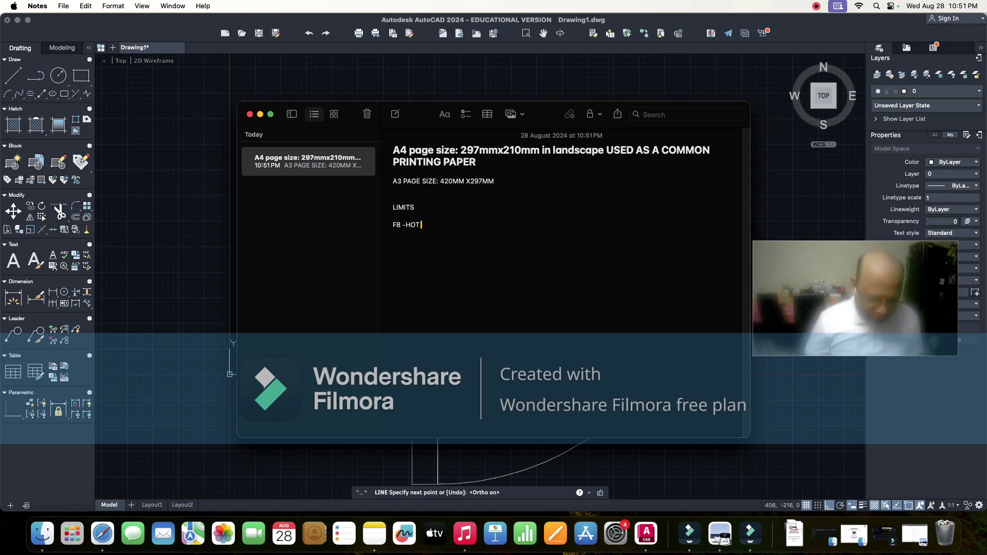
{"action": "type", "text": " KEY F"}
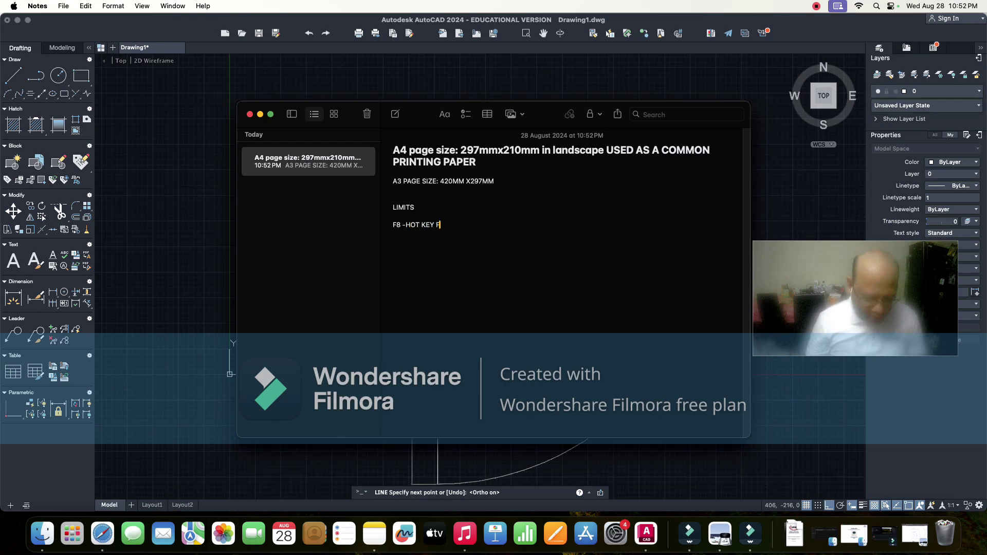
{"action": "type", "text": "OR OR"}
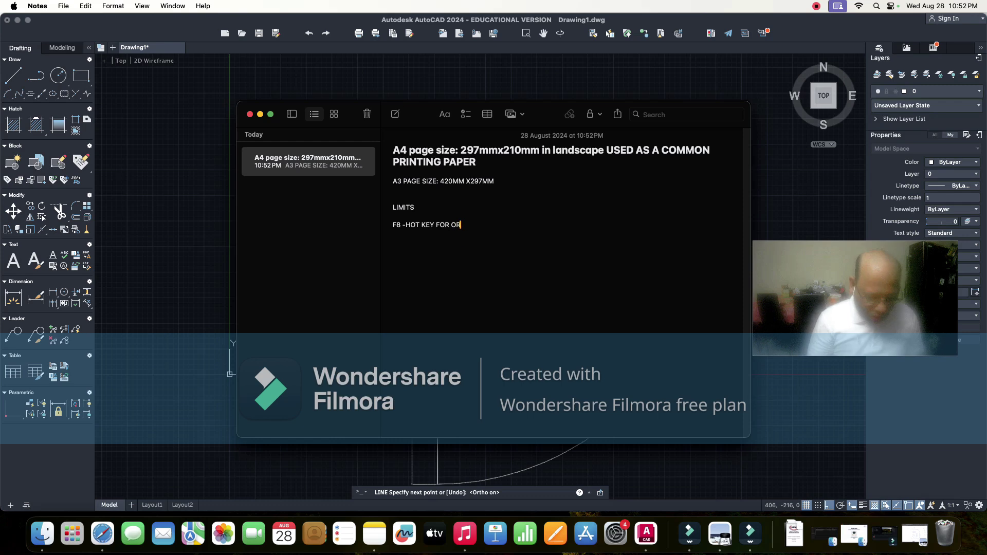
{"action": "type", "text": "THO MODE"}
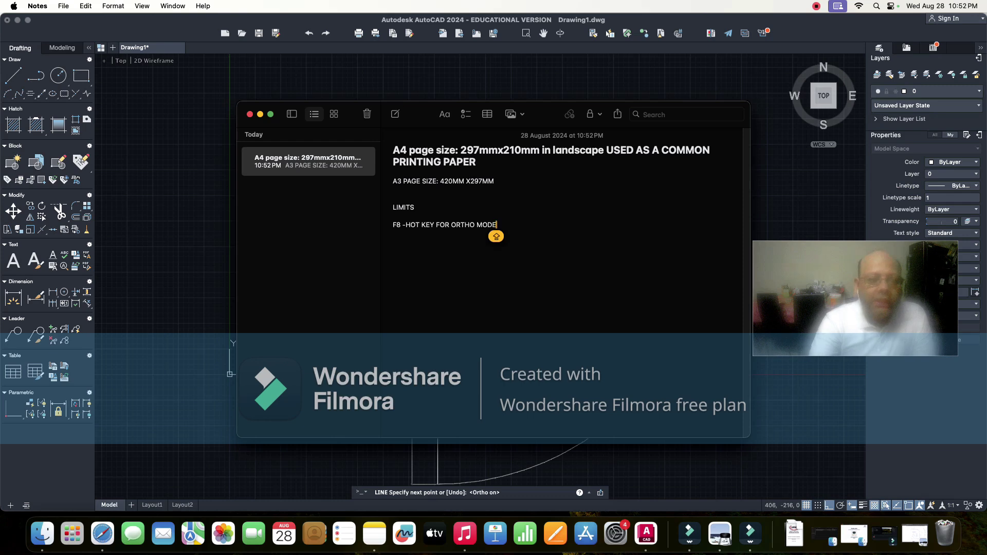
{"action": "key", "text": "super+m"}
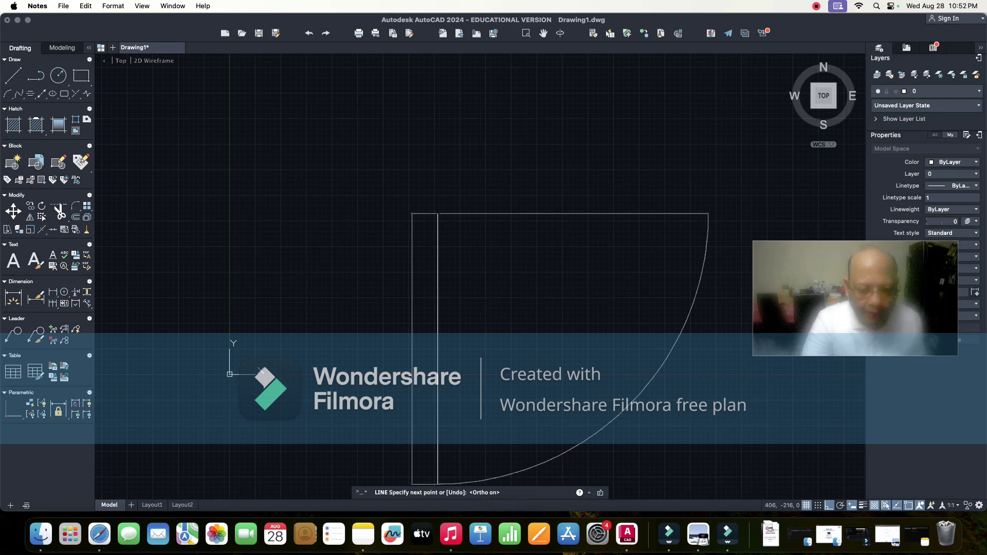
- Cancel the leftover command, restart LINE with L, and pick the plate's starting corner
{"action": "left_click", "coordinate": [410, 346]}
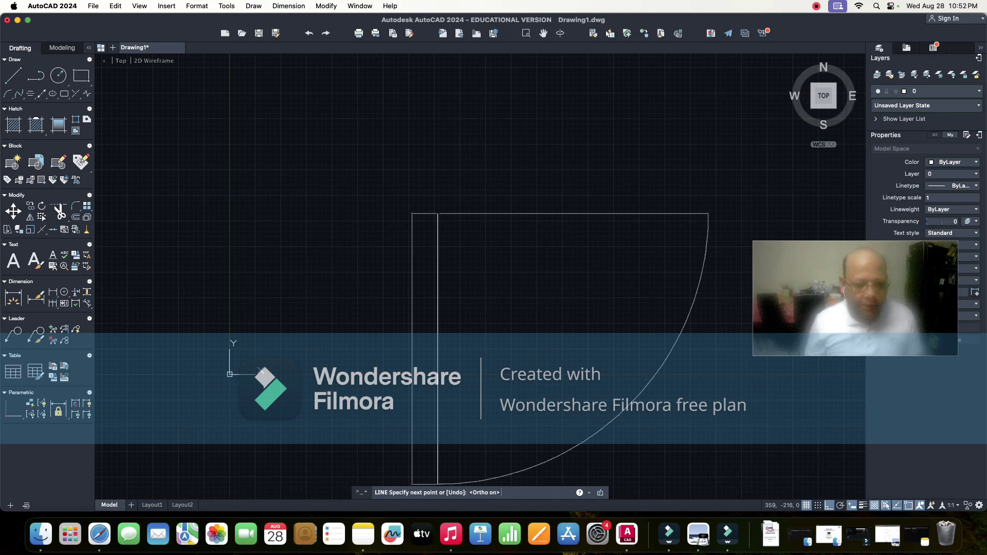
{"action": "key", "text": "super+z"}
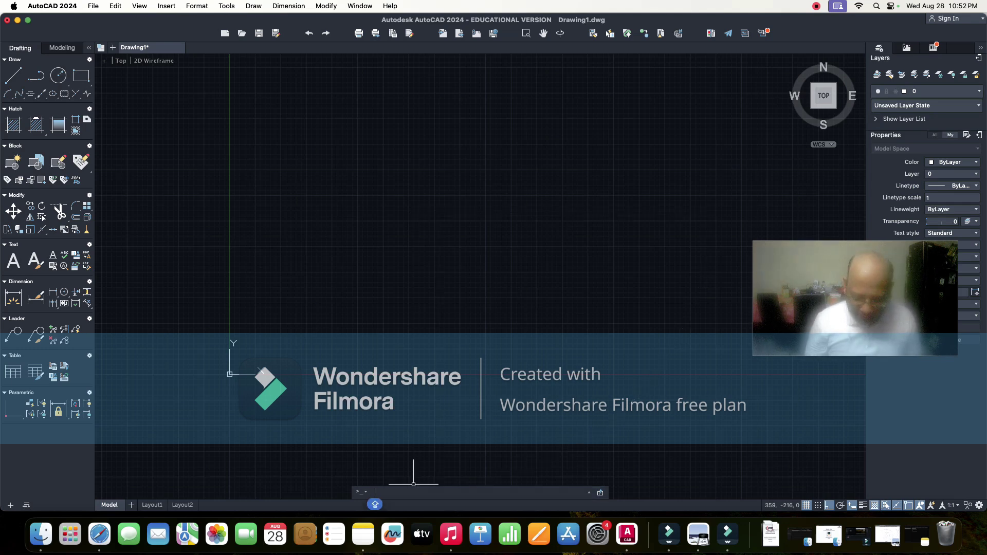
{"action": "type", "text": "L"}
{"action": "key", "text": "Return"}
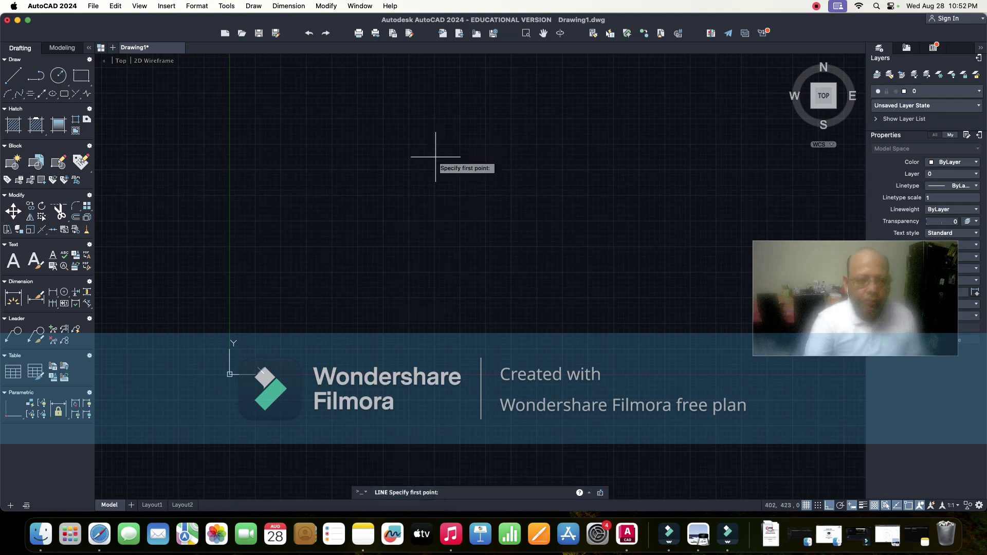
{"action": "left_click", "coordinate": [441, 211]}
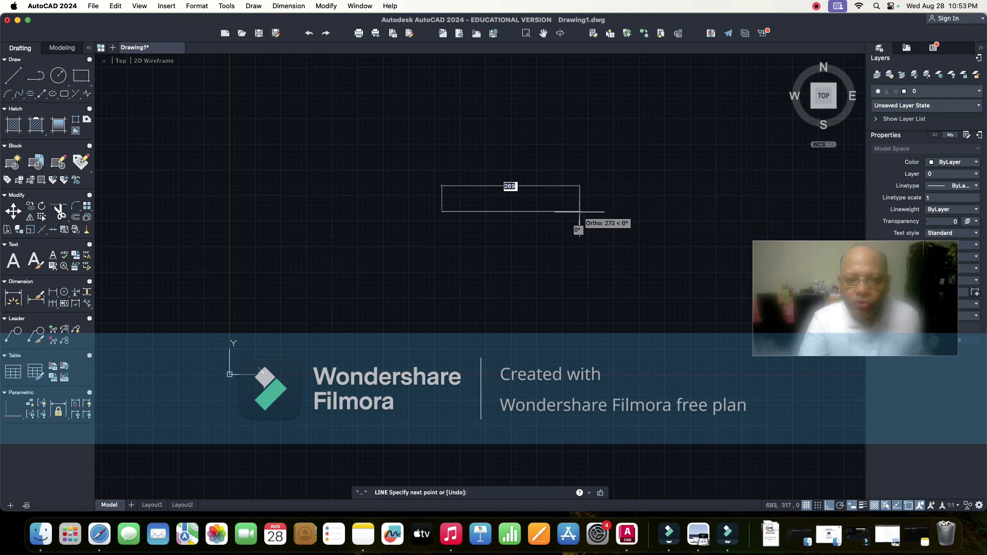
- Draw the 128-unit horizontal bottom edge, correcting a mistyped length
{"action": "type", "text": "2"}
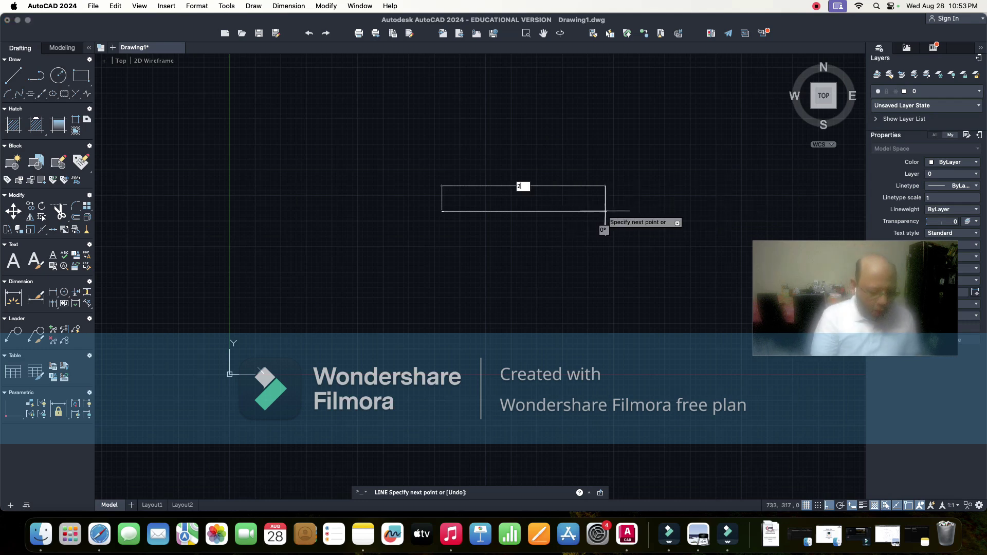
{"action": "key", "text": "Caps_Lock"}
{"action": "key", "text": "Caps_Lock"}
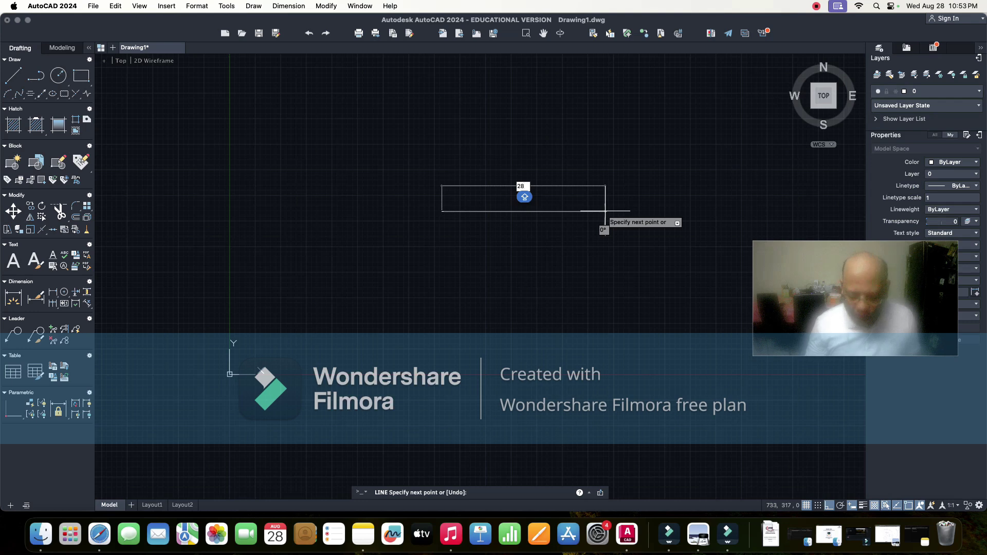
{"action": "key", "text": "BackSpace"}
{"action": "key", "text": "BackSpace"}
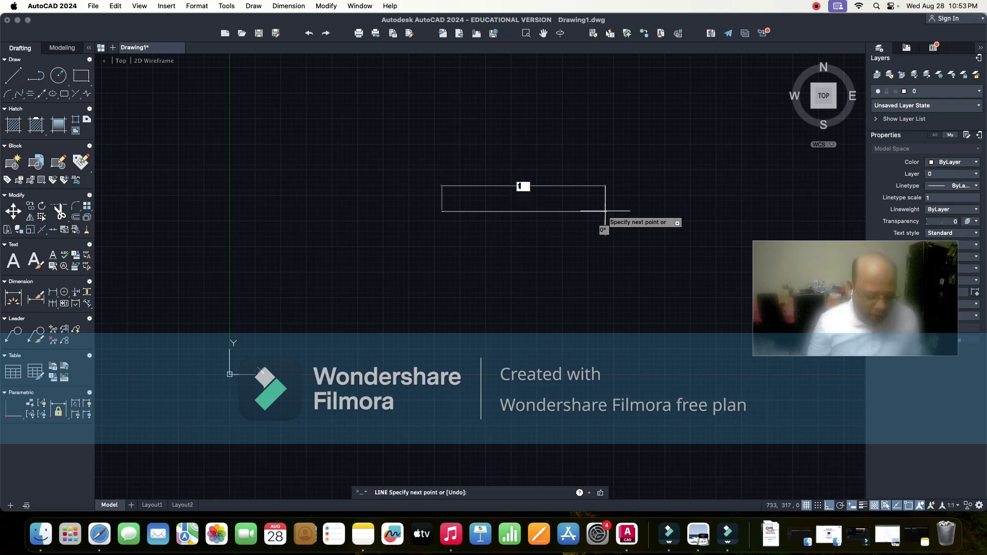
{"action": "type", "text": "128"}
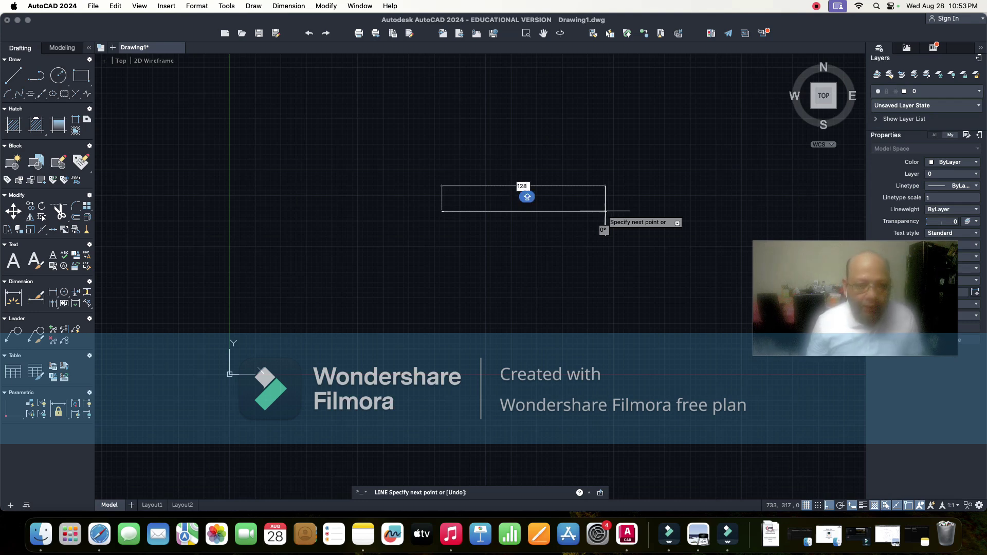
{"action": "key", "text": "Return"}
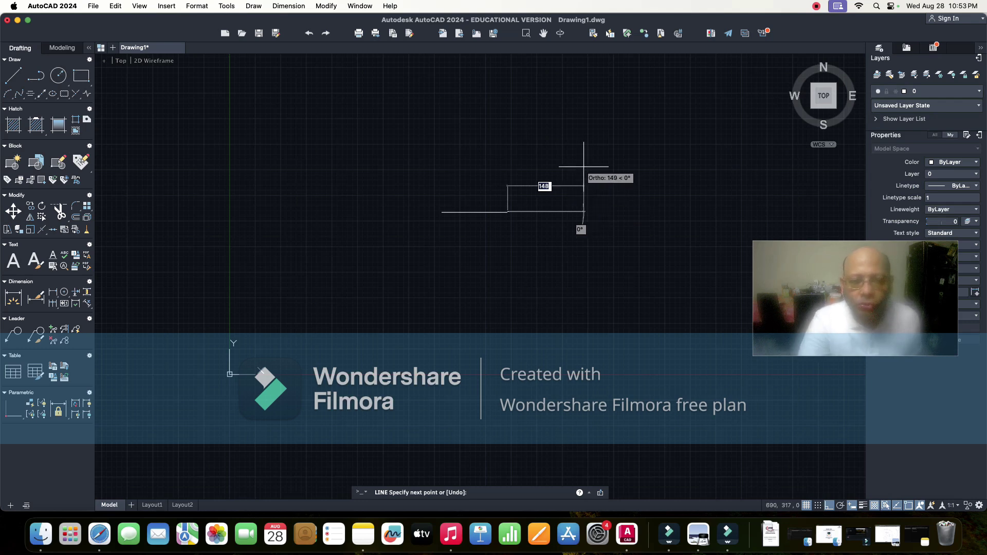
{"action": "left_click", "coordinate": [483, 194]}
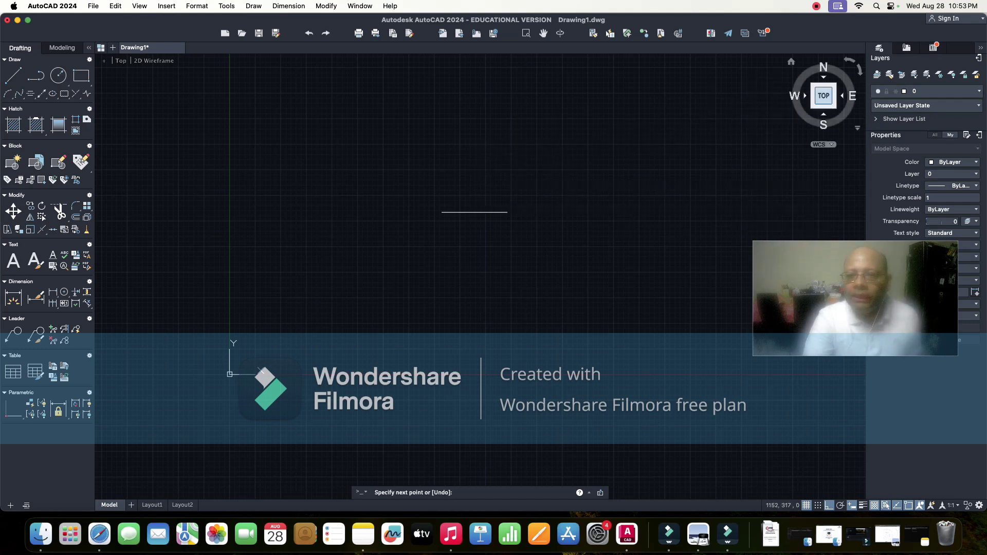
- Open the lab manual PDF from Downloads to check Figure 1
{"action": "scroll", "coordinate": [473, 201], "scroll_direction": "up", "scroll_amount": 10}
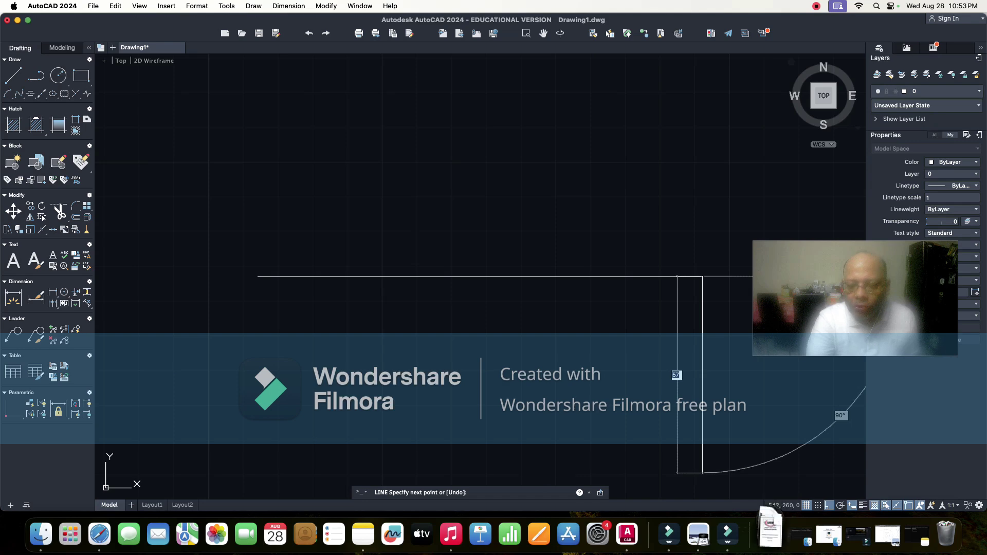
{"action": "left_click", "coordinate": [770, 533]}
{"action": "left_click", "coordinate": [771, 494]}
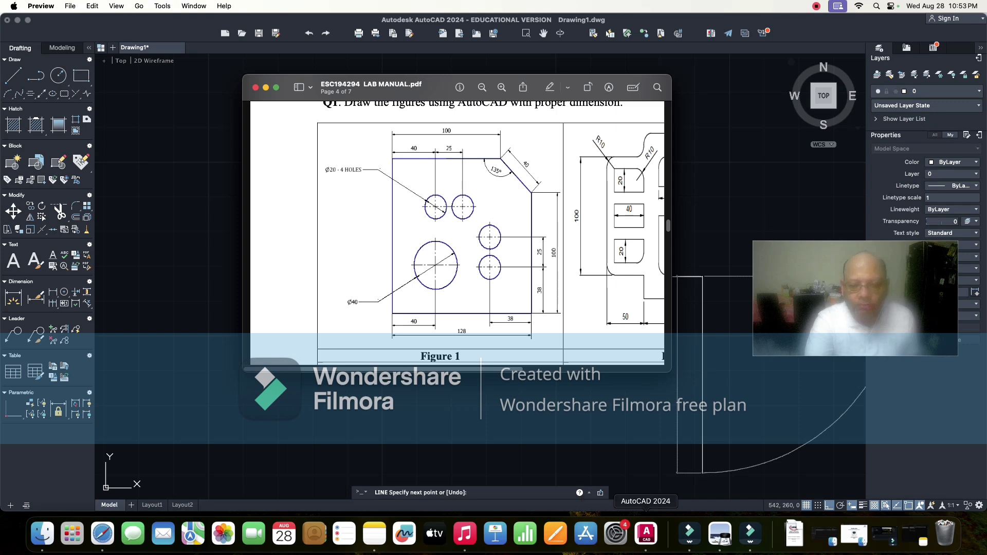
- Back in AutoCAD, draw the 100-unit vertical edge upward from the bottom edge's right end
{"action": "left_click", "coordinate": [647, 534]}
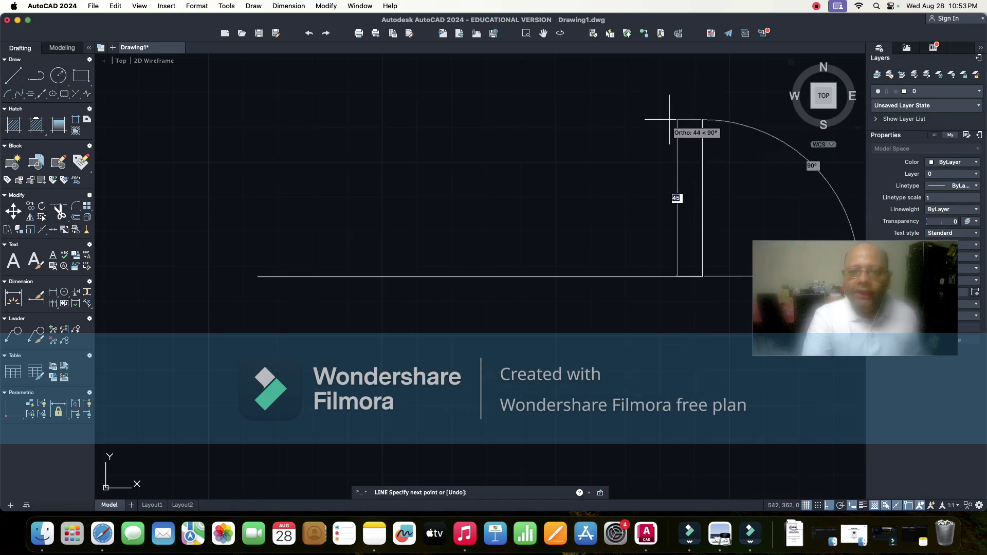
{"action": "type", "text": "100"}
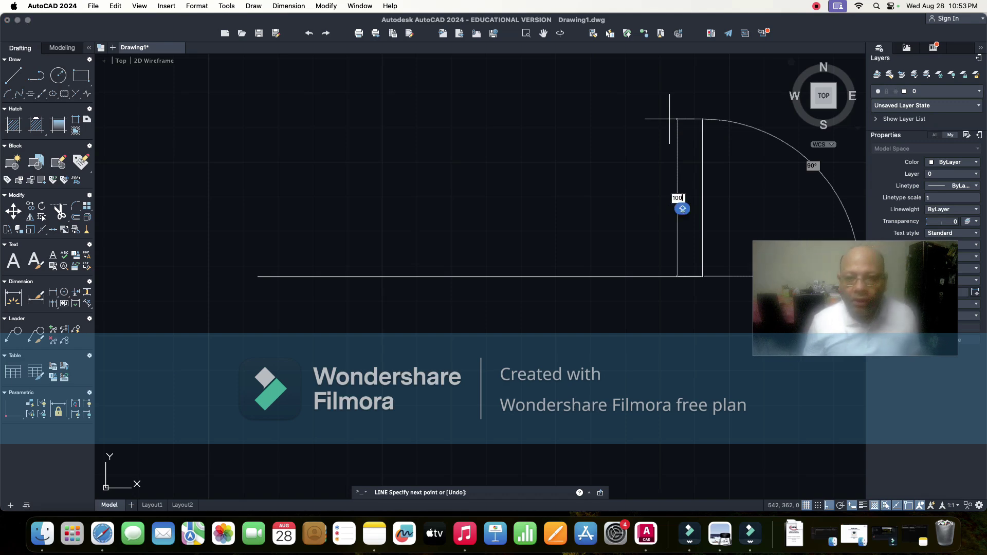
{"action": "key", "text": "Return"}
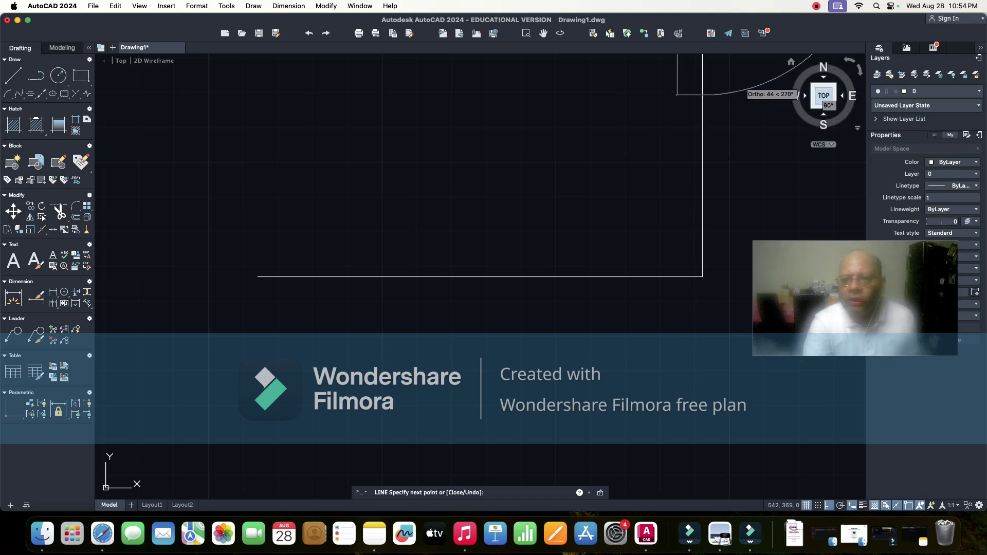
{"action": "left_click", "coordinate": [825, 99]}
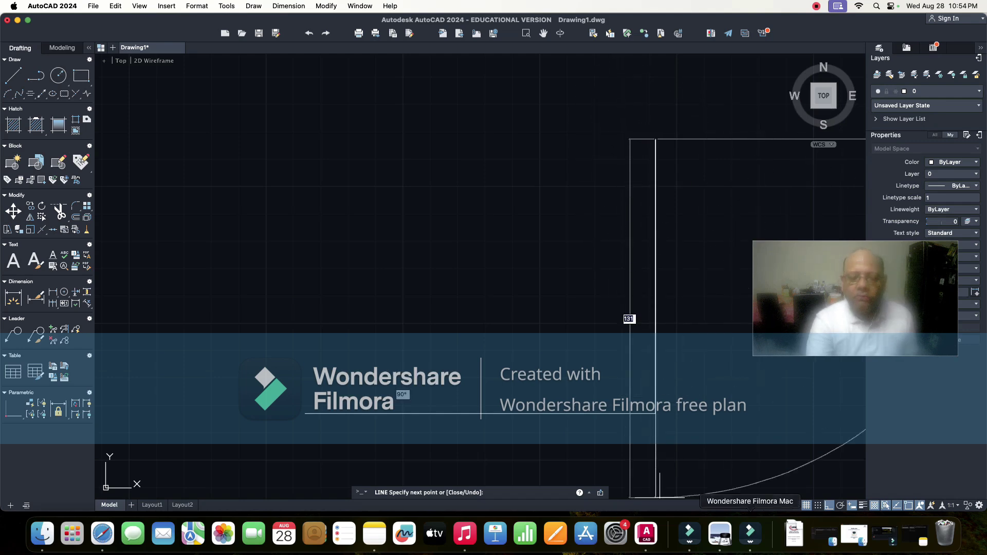
{"action": "left_click", "coordinate": [794, 534]}
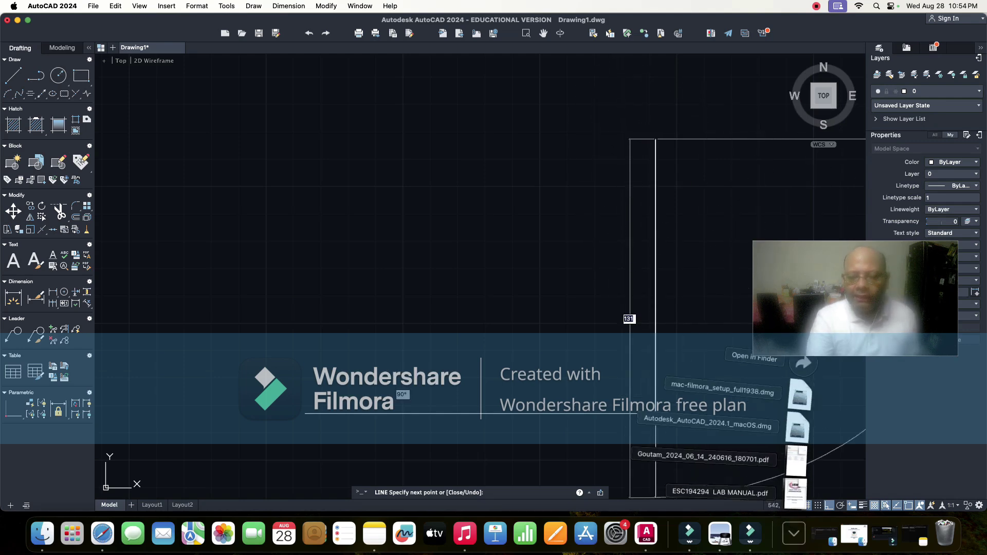
{"action": "left_click", "coordinate": [797, 494]}
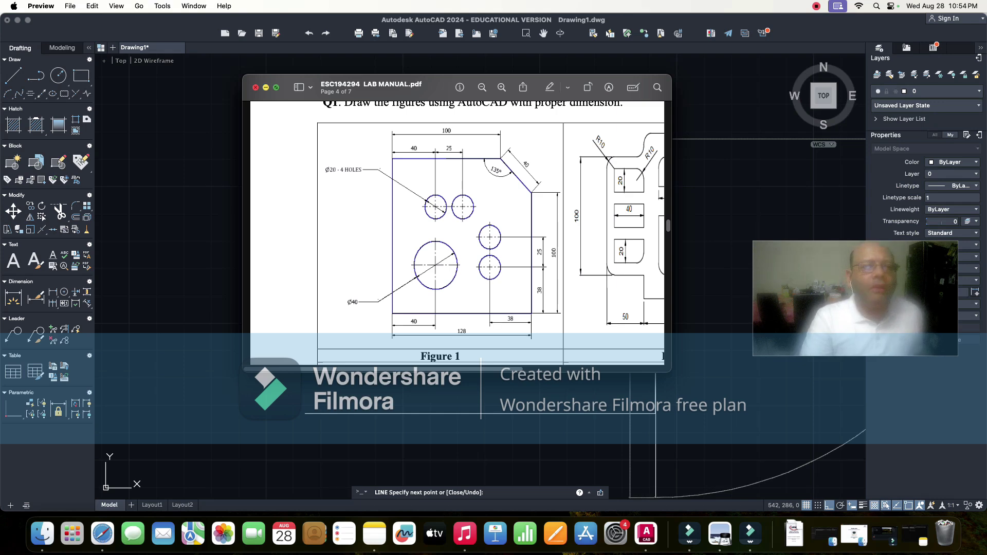
{"action": "left_click", "coordinate": [265, 87]}
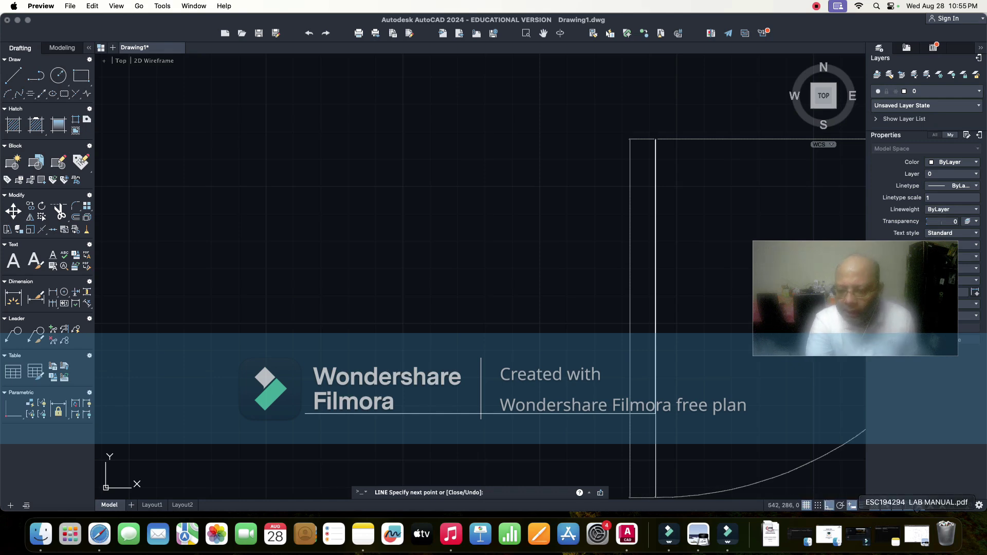
- Enter length 40 at angle 135° for the chamfer line, then retype 40 and 135 for the next segment
{"action": "left_click", "coordinate": [630, 318]}
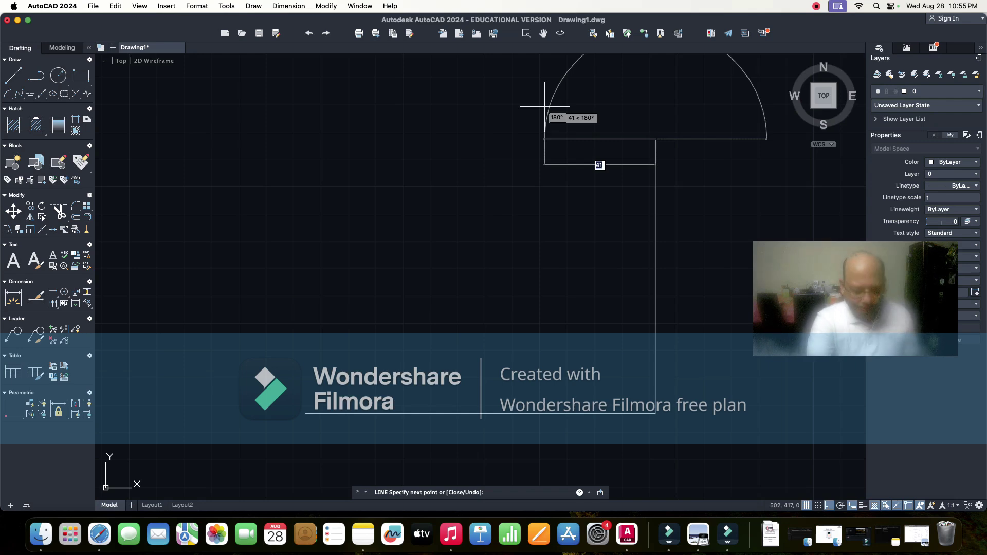
{"action": "type", "text": "40"}
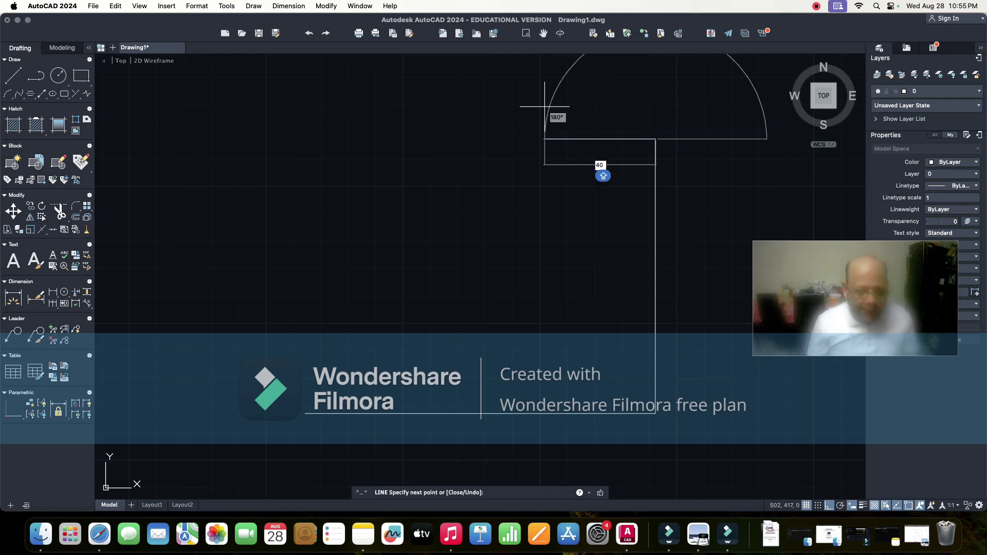
{"action": "key", "text": "Tab"}
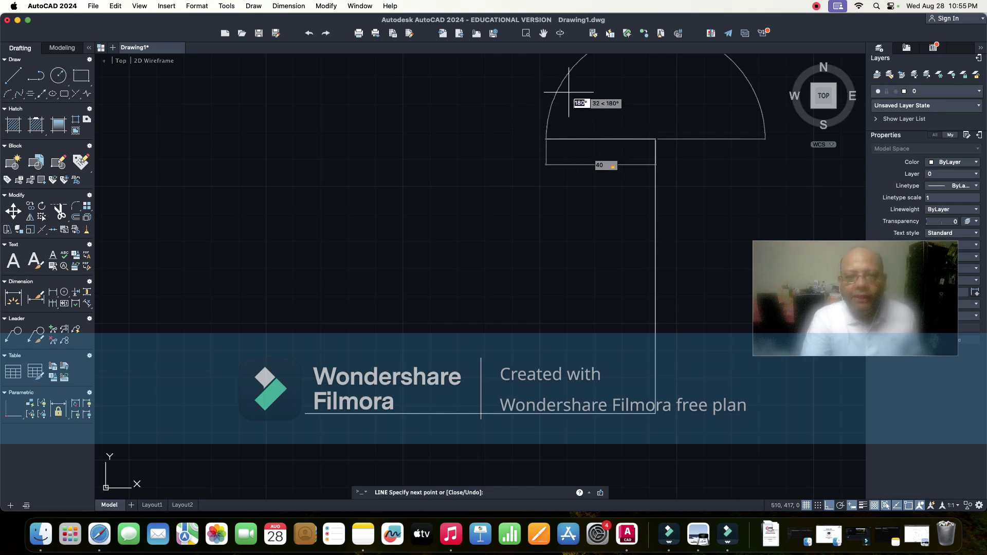
{"action": "type", "text": "13"}
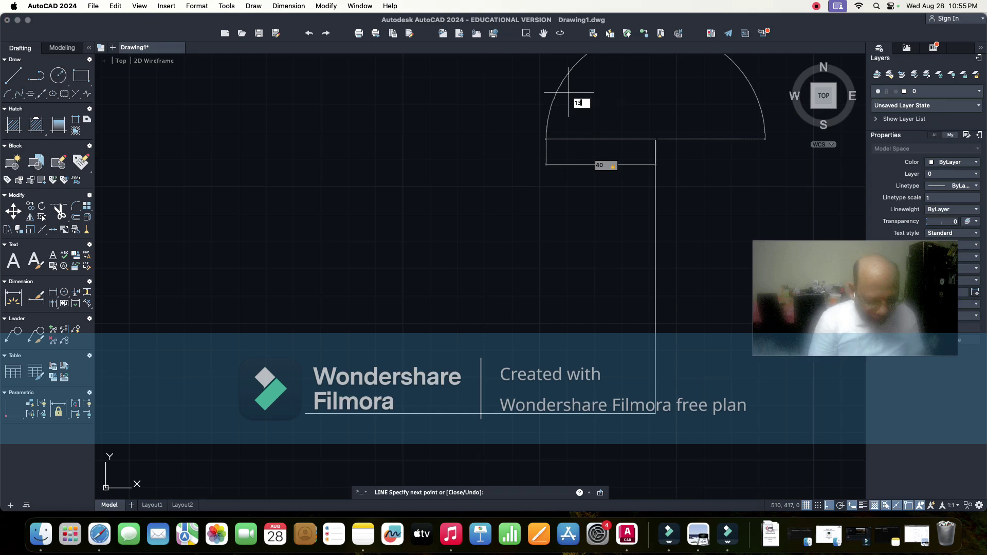
{"action": "type", "text": "5"}
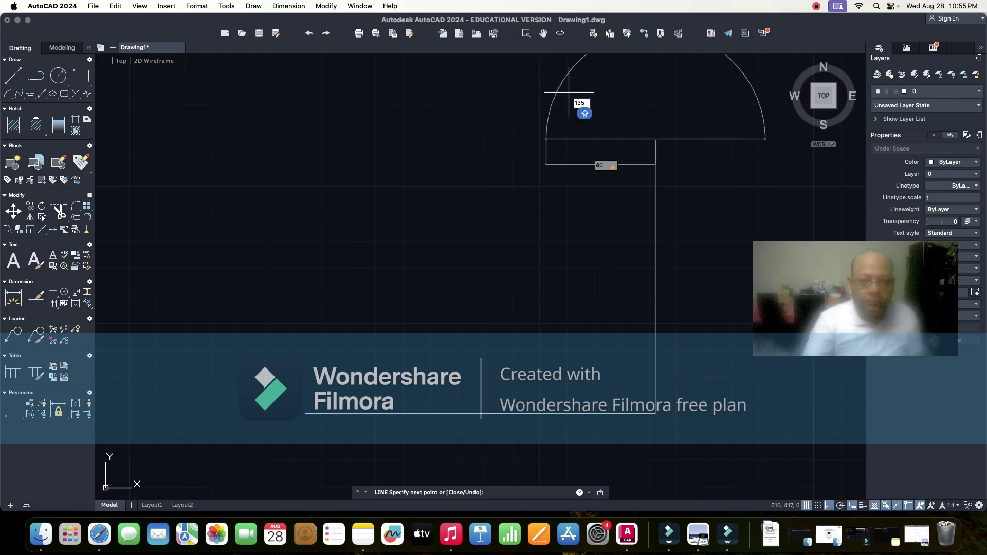
{"action": "key", "text": "Return"}
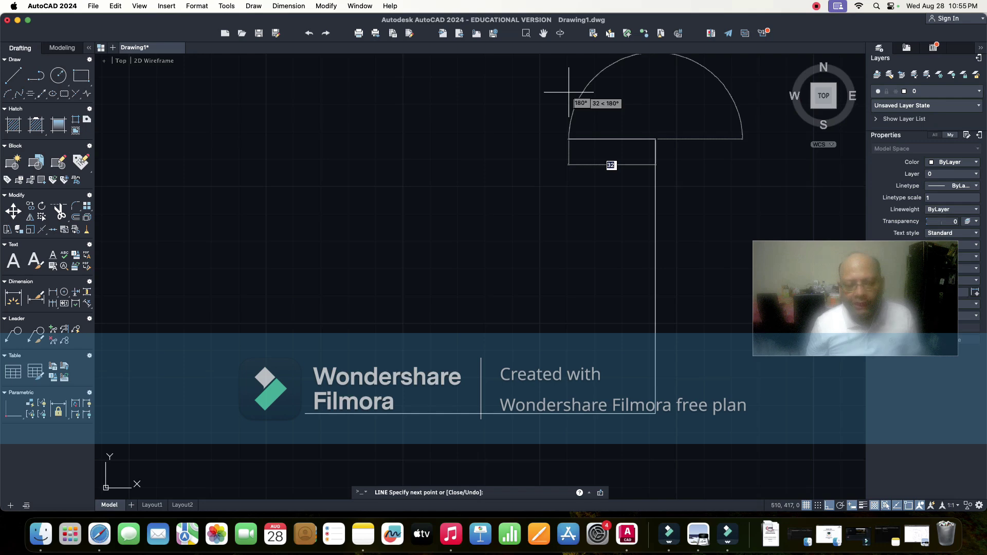
{"action": "type", "text": "40"}
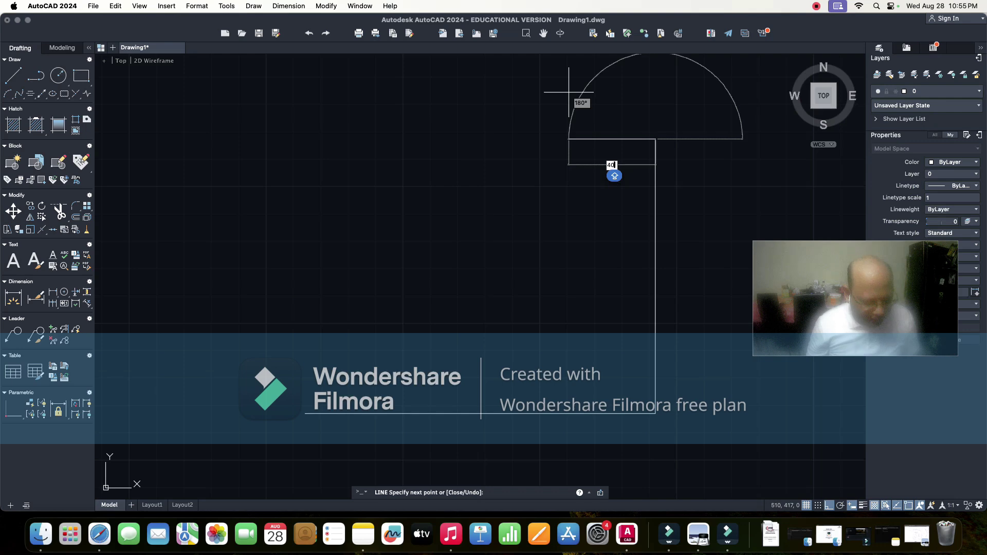
{"action": "key", "text": "Tab"}
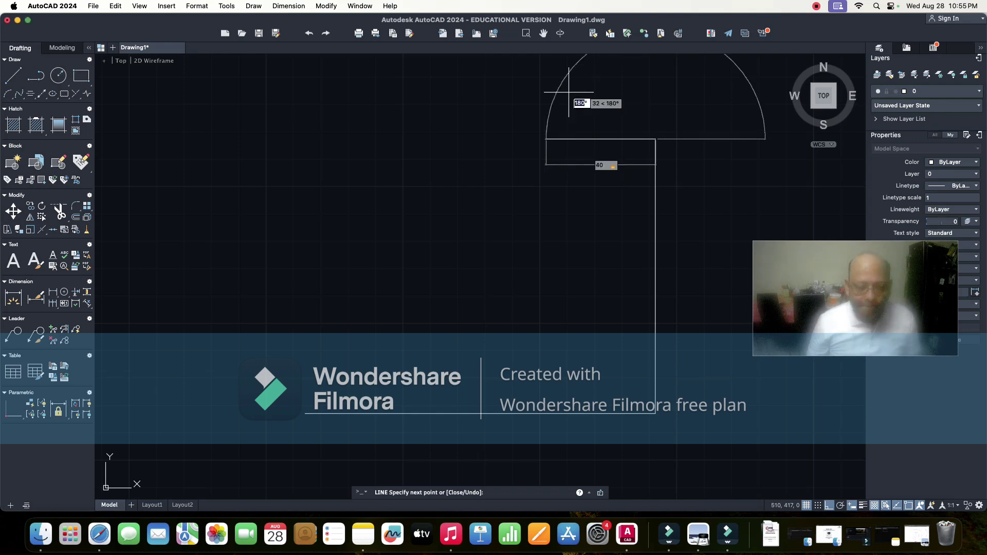
{"action": "type", "text": "135"}
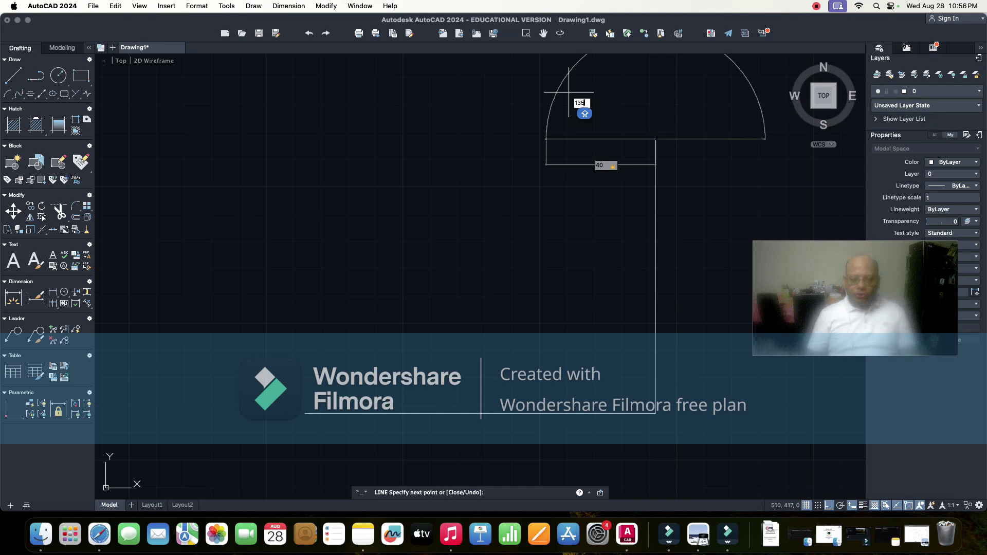
- Commit the 40-unit 135° chamfer and draw the 107-unit top edge running left
{"action": "key", "text": "Return"}
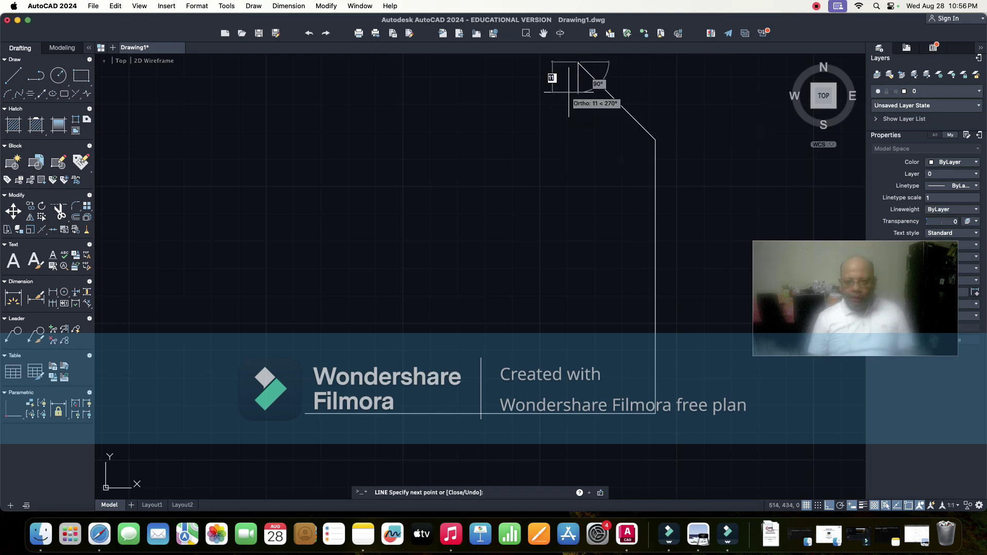
{"action": "left_click", "coordinate": [569, 90]}
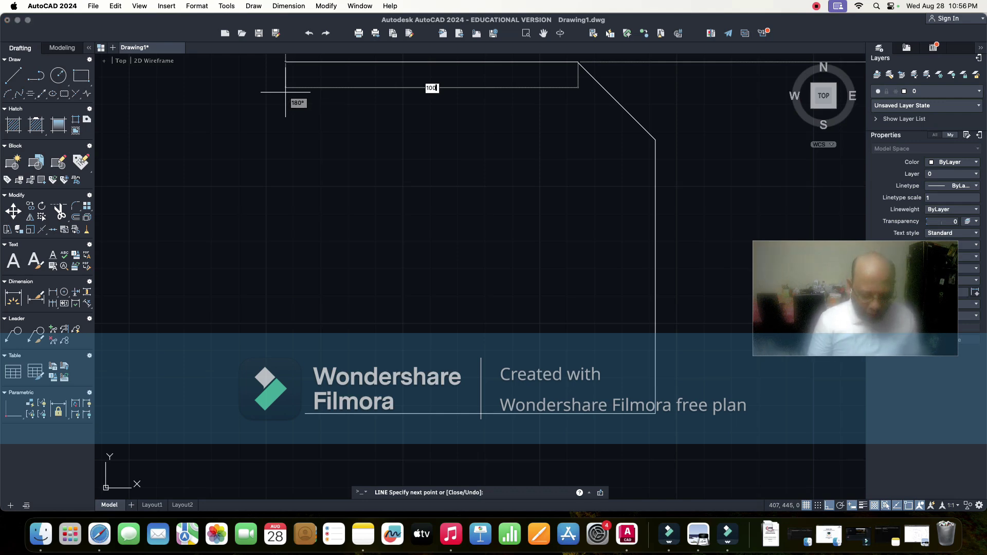
{"action": "key", "text": "Return"}
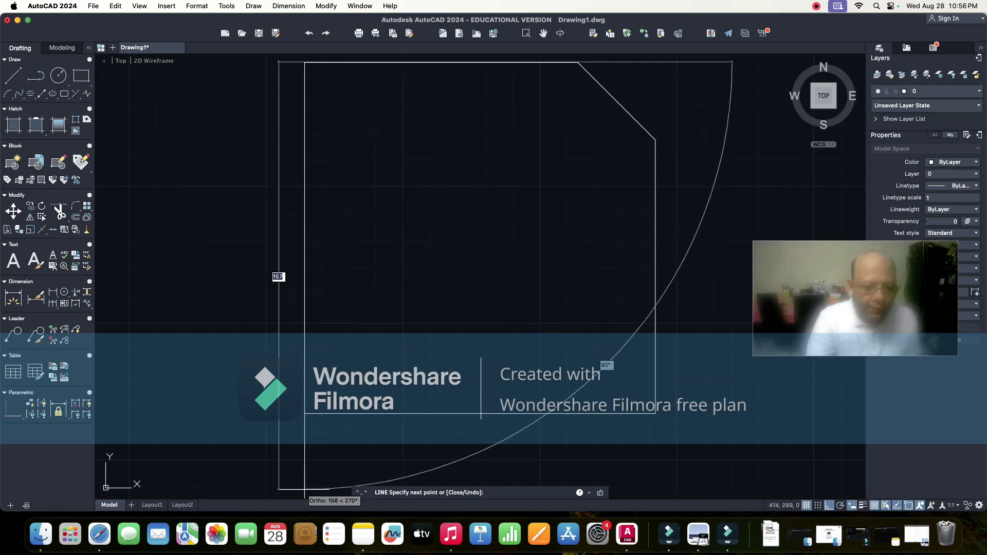
- Add the note 'C WITHIN LINE COMMAND MEANS CLOSE' on a new line in Notes
{"action": "left_click", "coordinate": [363, 535]}
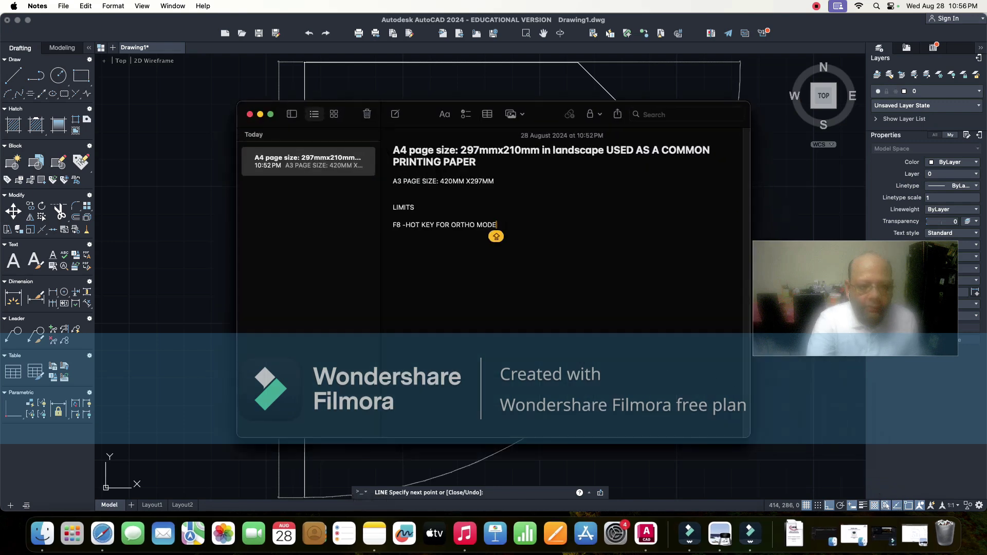
{"action": "key", "text": "Return"}
{"action": "key", "text": "Return"}
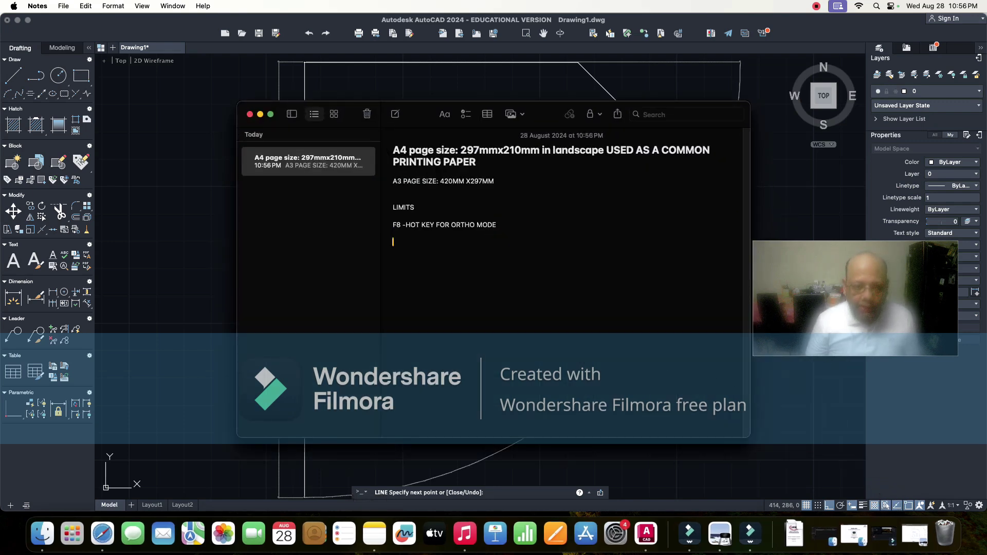
{"action": "type", "text": "C"}
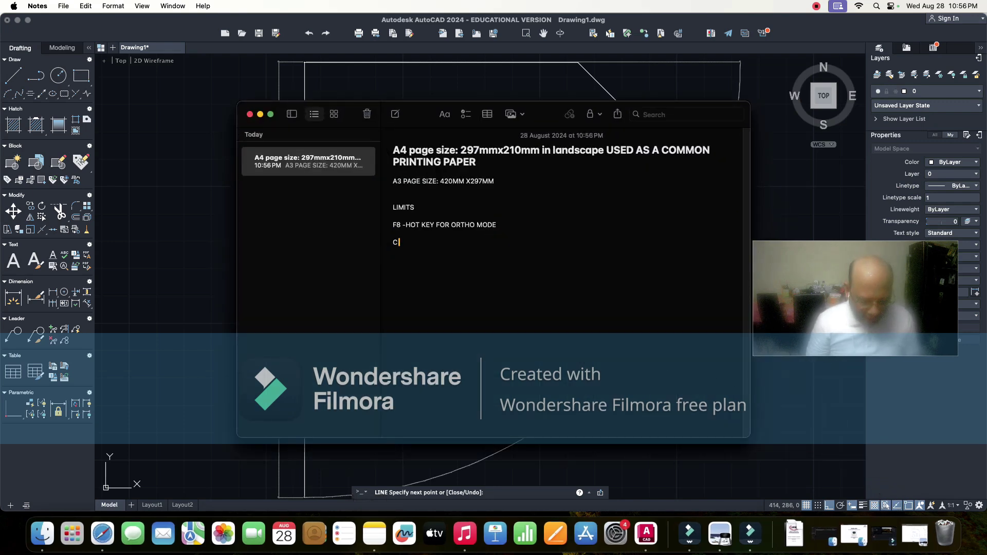
{"action": "type", "text": " WITH"}
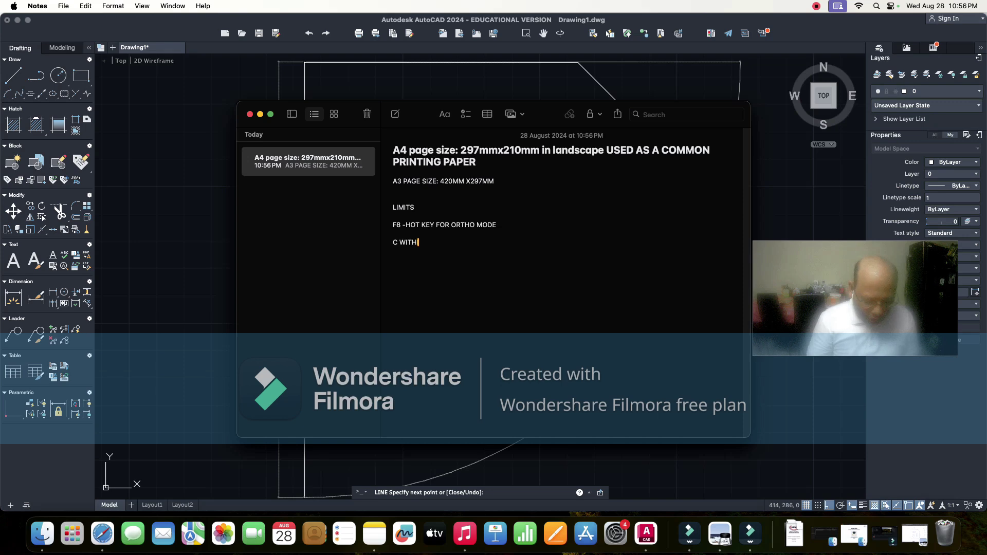
{"action": "type", "text": "IN LINE COMMAN"}
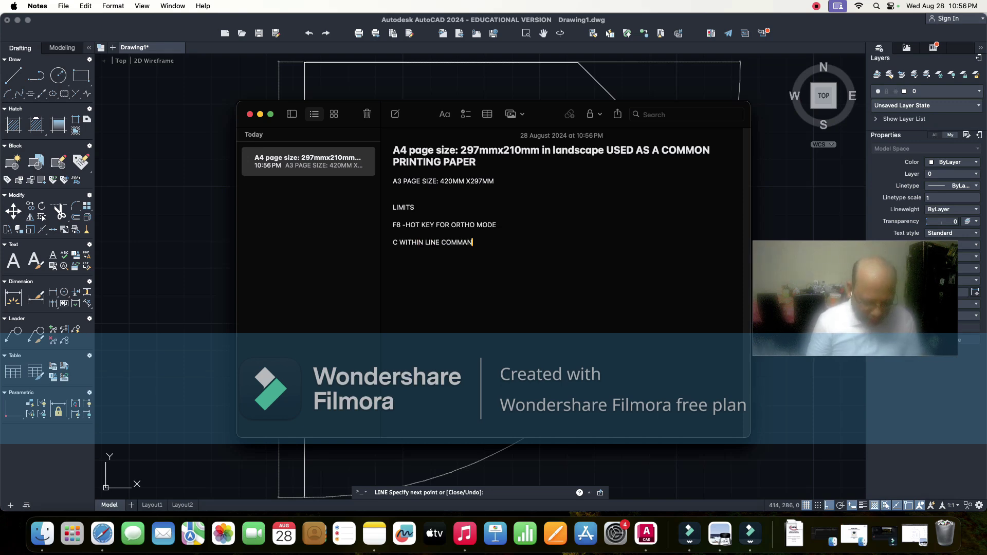
{"action": "type", "text": "D M"}
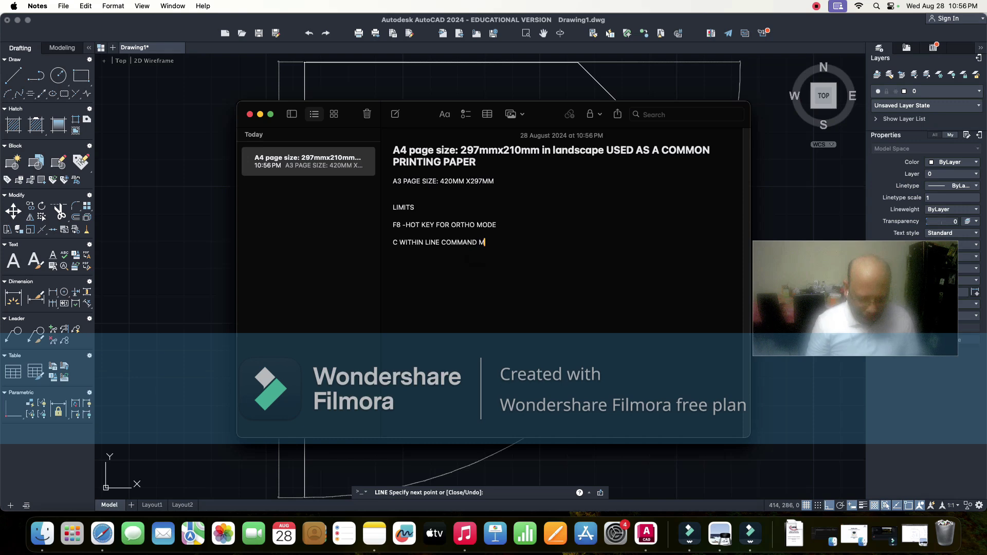
{"action": "type", "text": "EANS"}
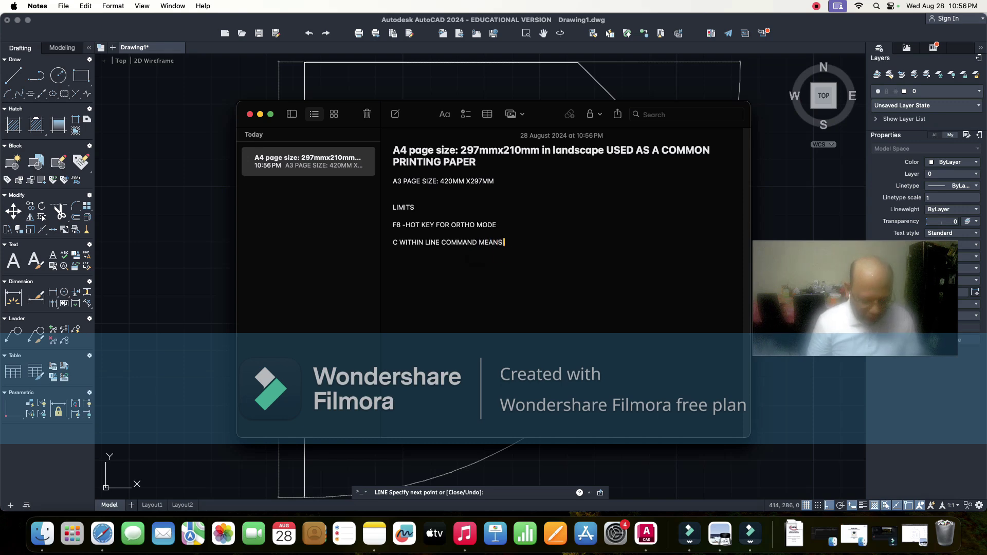
{"action": "type", "text": " CLOSE"}
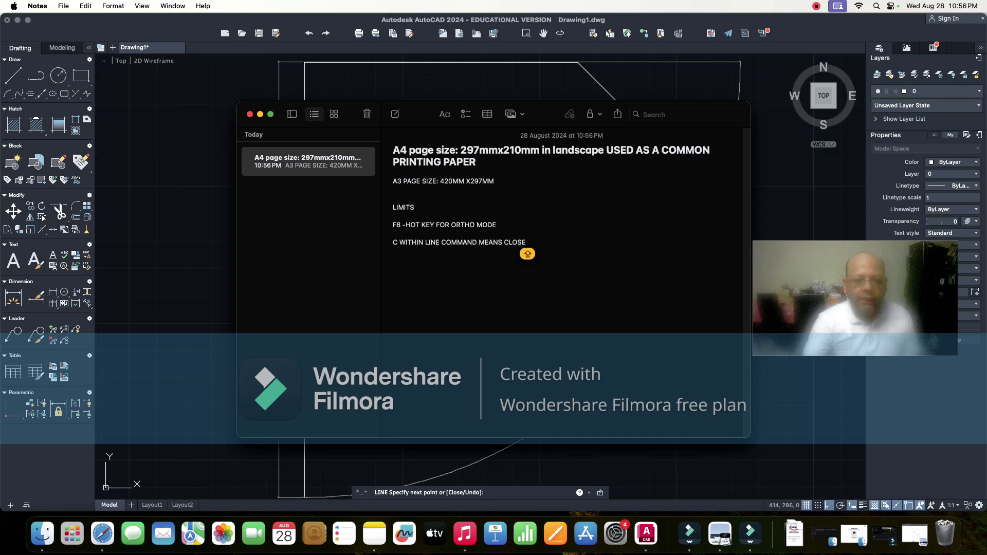
- Hide Notes and close the outline to its start point using the LINE command's C option
{"action": "left_click", "coordinate": [260, 114]}
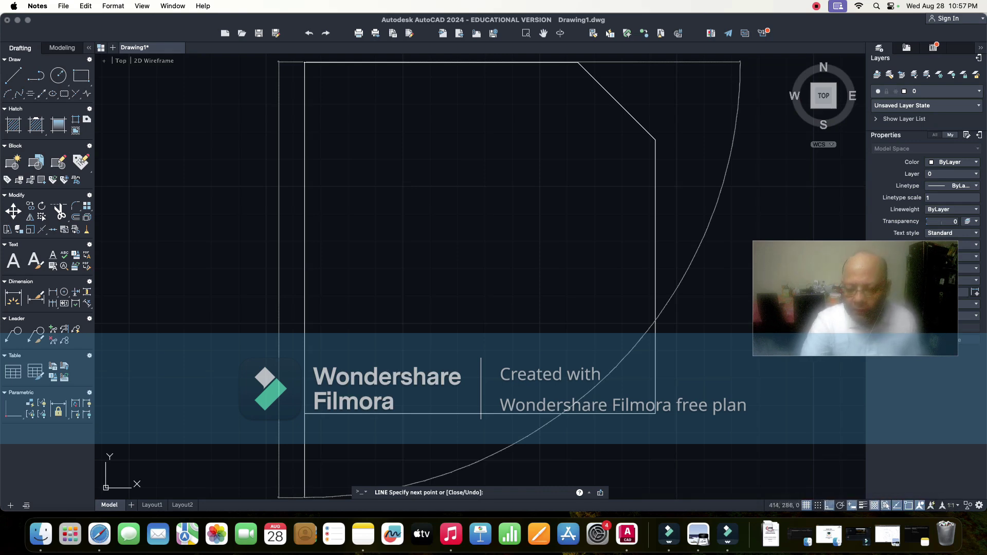
{"action": "left_click", "coordinate": [277, 280]}
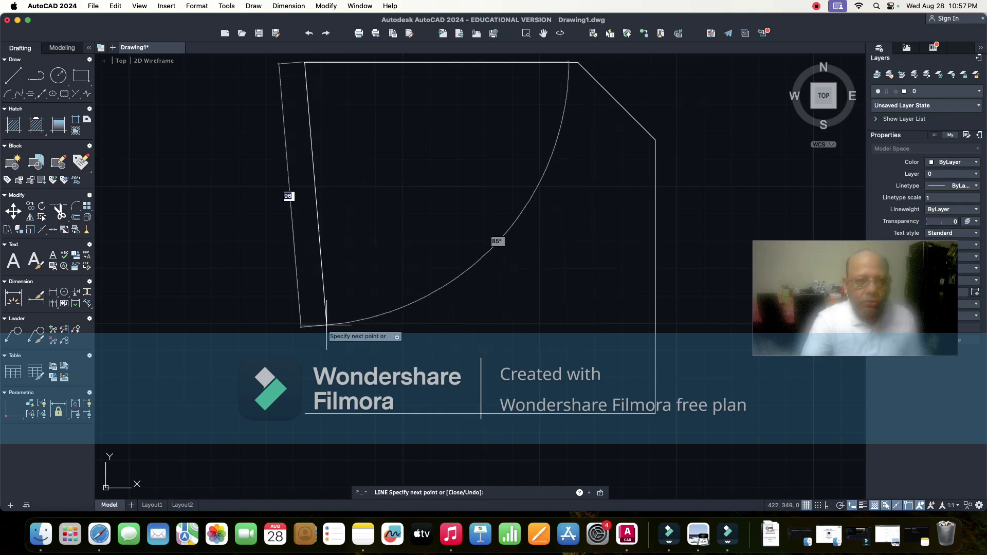
{"action": "type", "text": "C"}
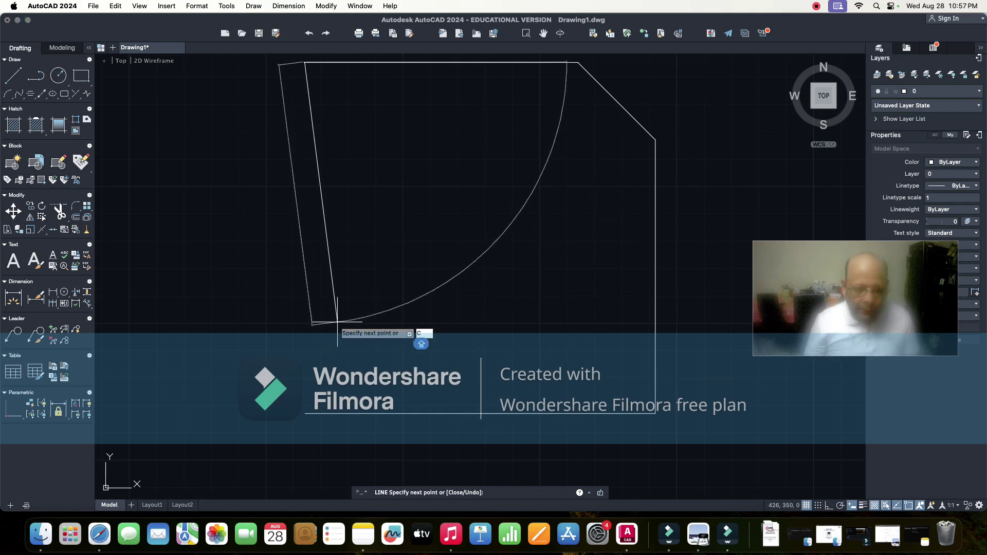
{"action": "key", "text": "Return"}
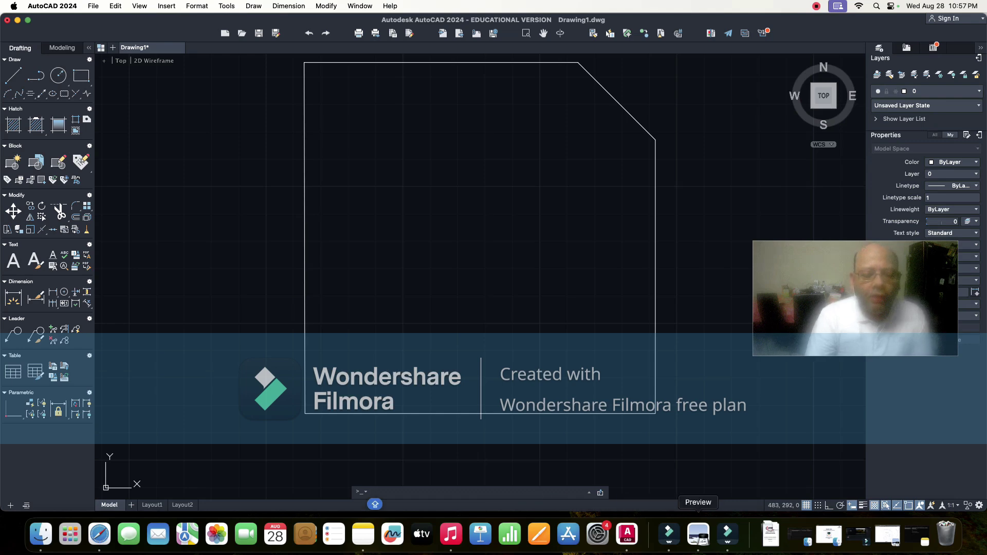
- Open ESC194294 LAB MANUAL.pdf from Downloads, minimise it, then reopen it at Figure 1
{"action": "left_click", "coordinate": [770, 534]}
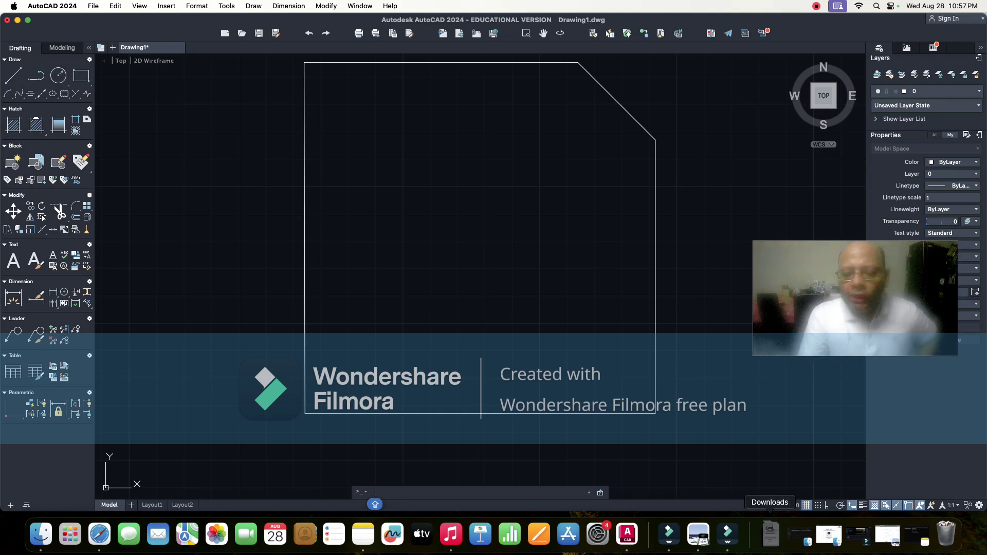
{"action": "left_click", "coordinate": [771, 494]}
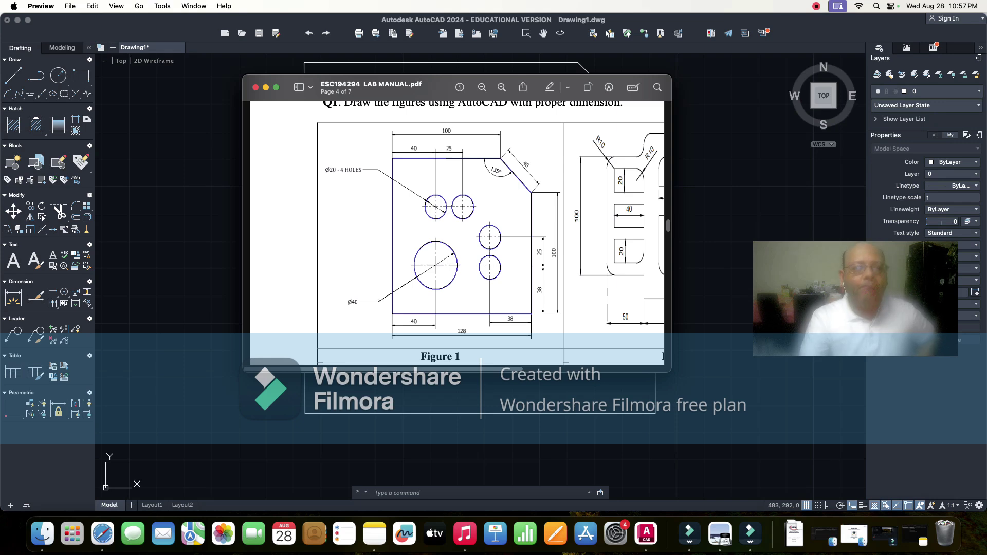
{"action": "key", "text": "super+m"}
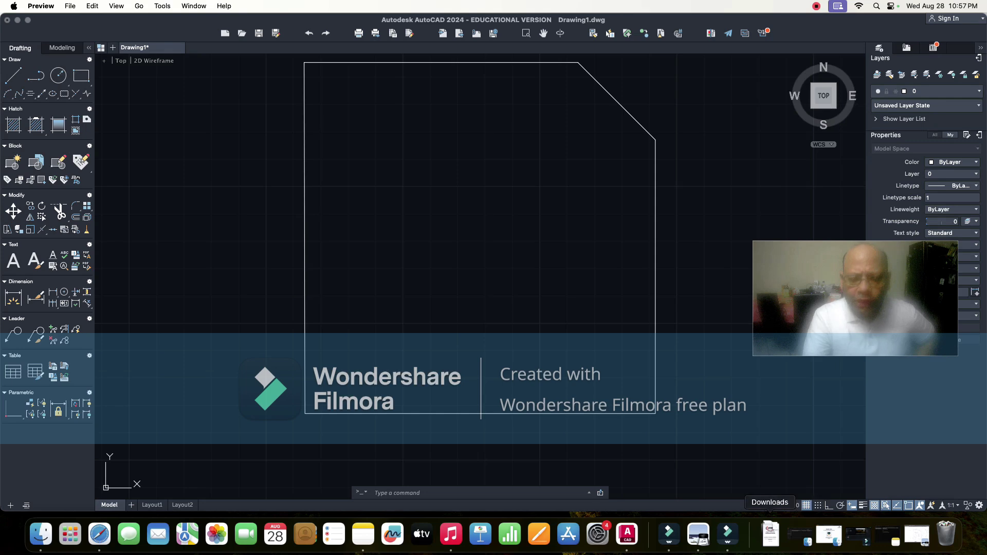
{"action": "left_click", "coordinate": [770, 535]}
{"action": "left_click", "coordinate": [771, 494]}
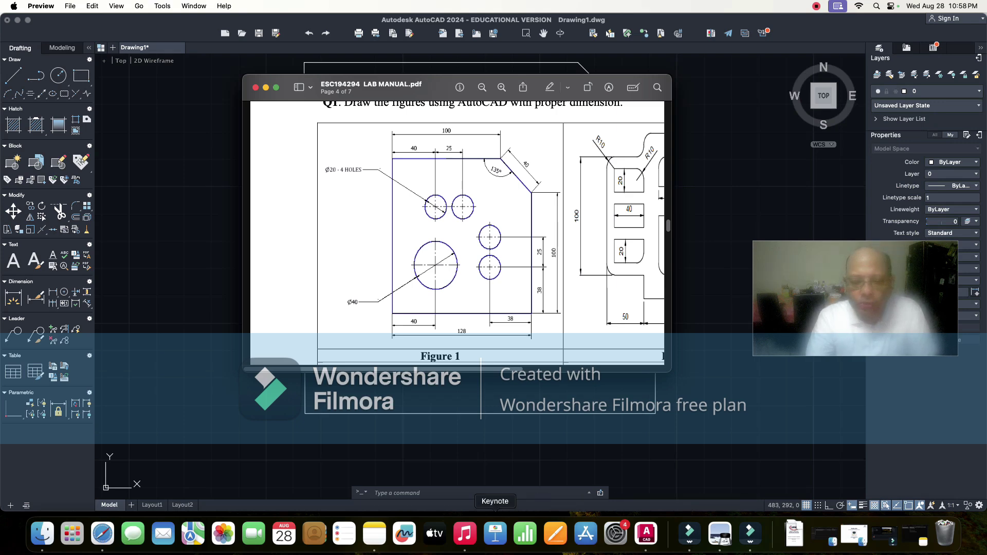
- Note that the C circle command needs a centre point and radius or diameter, then return to AutoCAD
{"action": "left_click", "coordinate": [374, 535]}
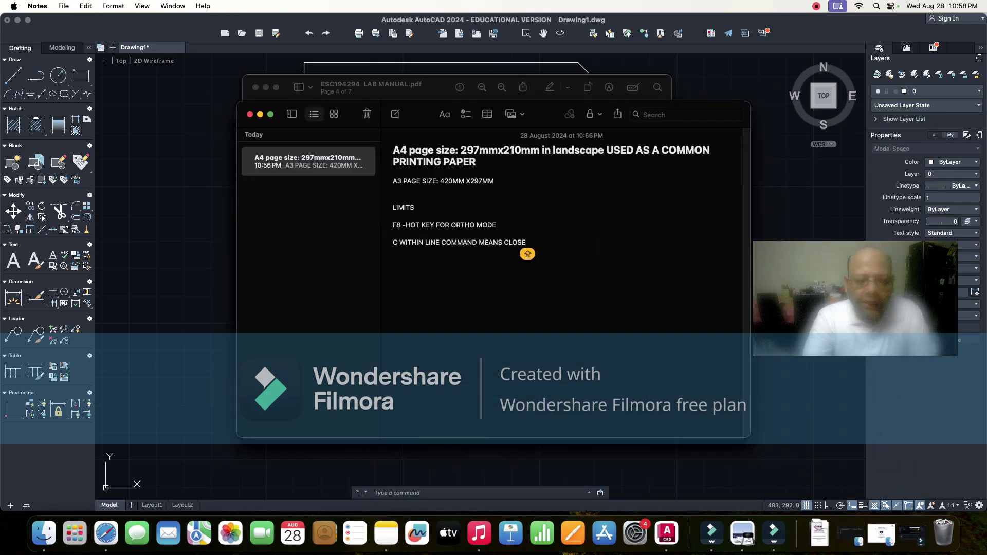
{"action": "key", "text": "Return"}
{"action": "key", "text": "Return"}
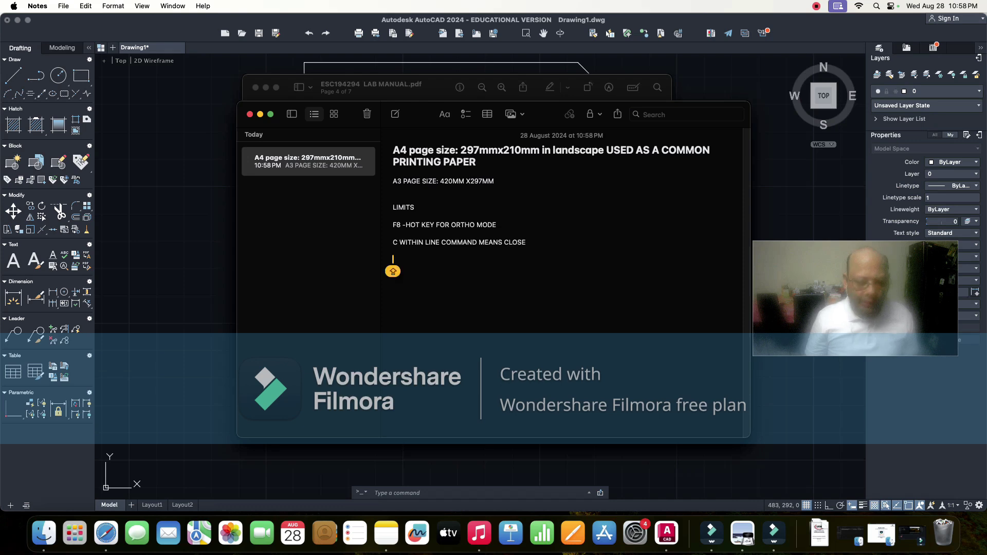
{"action": "type", "text": "C"}
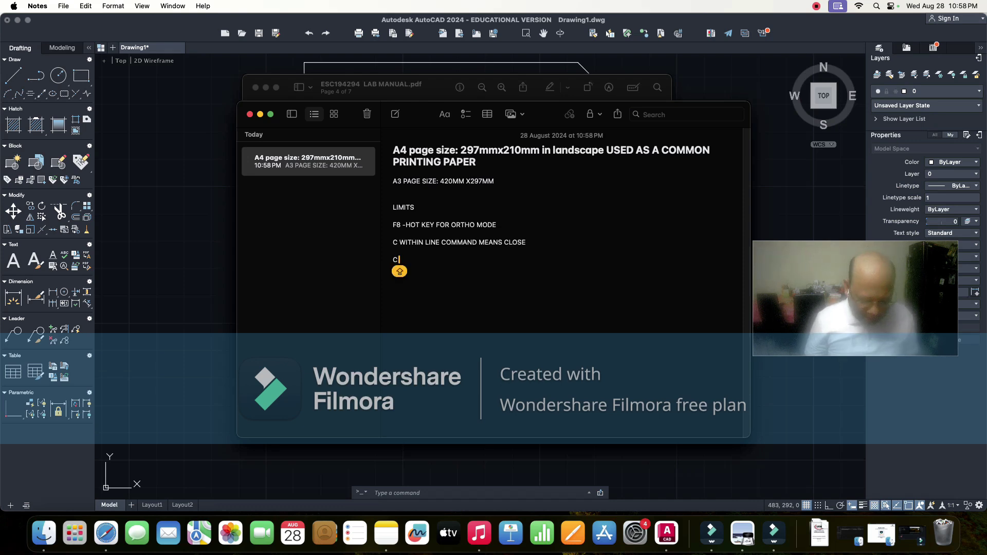
{"action": "type", "text": " IS"}
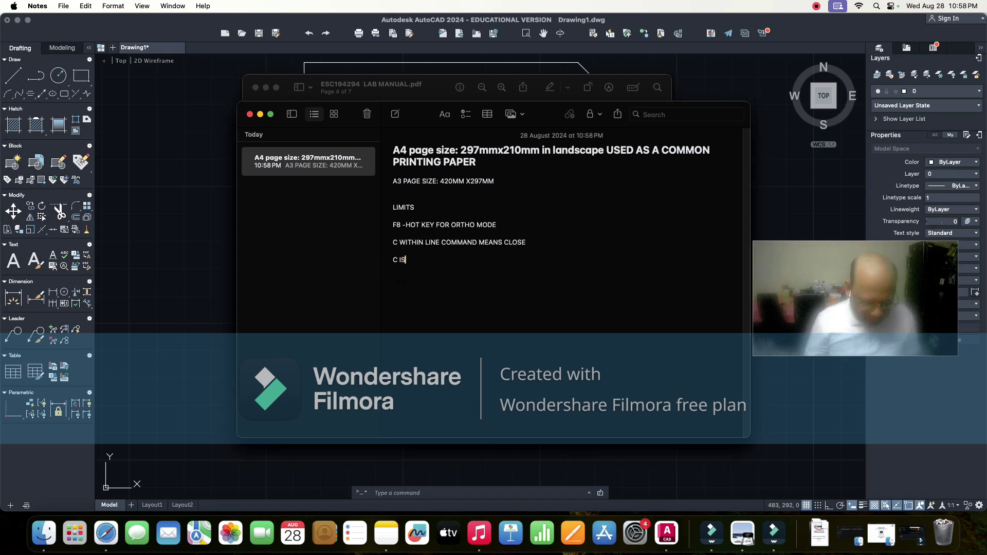
{"action": "type", "text": " CIR"}
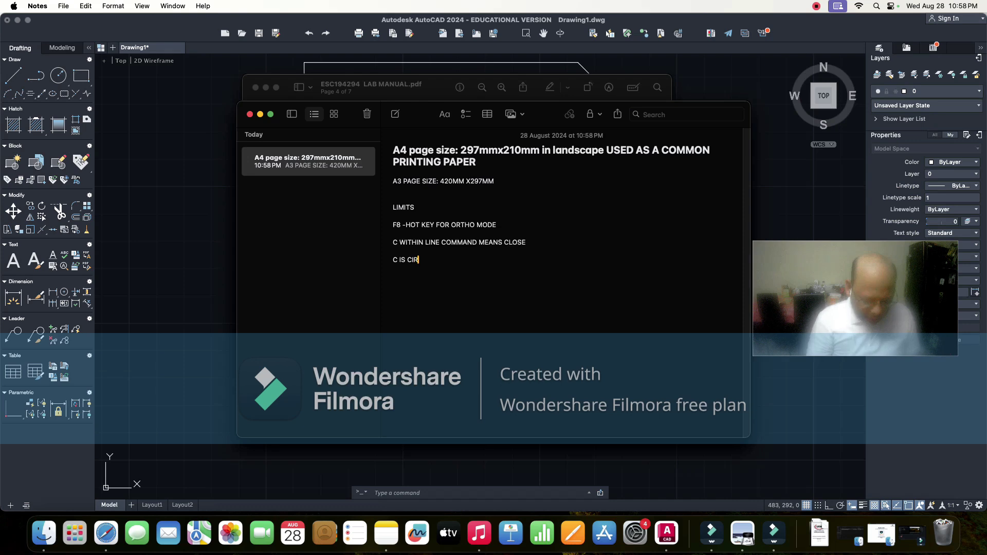
{"action": "type", "text": "CLE C"}
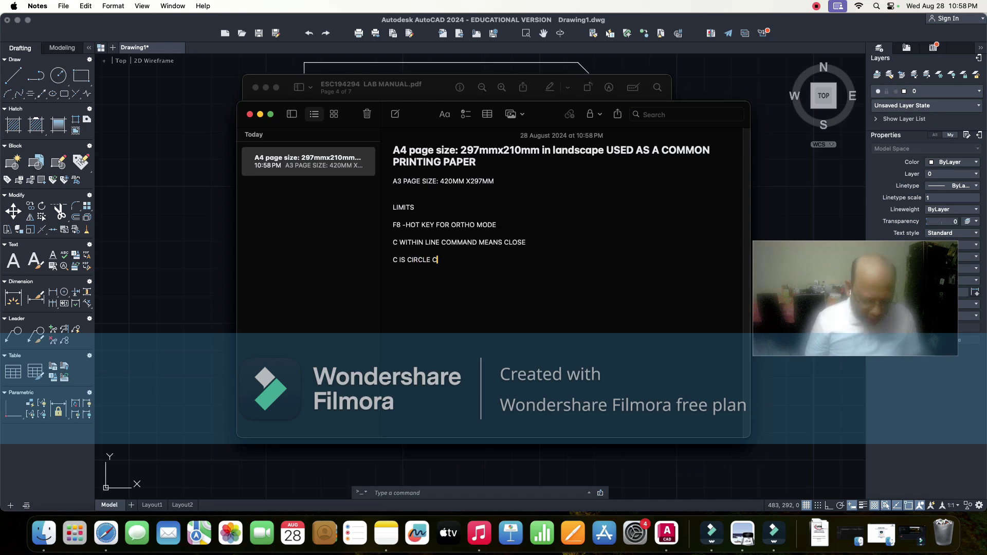
{"action": "type", "text": "OMMAND"}
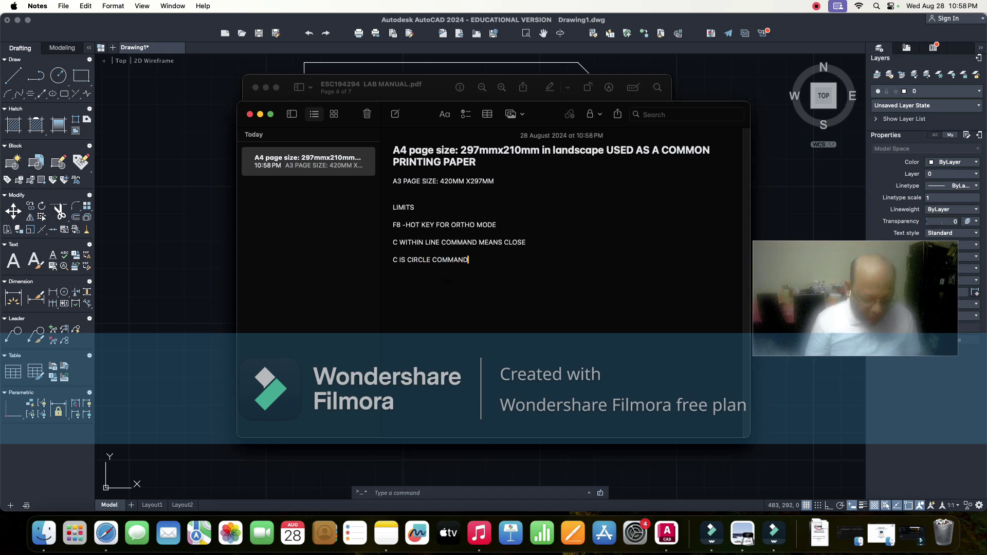
{"action": "type", "text": " AND"}
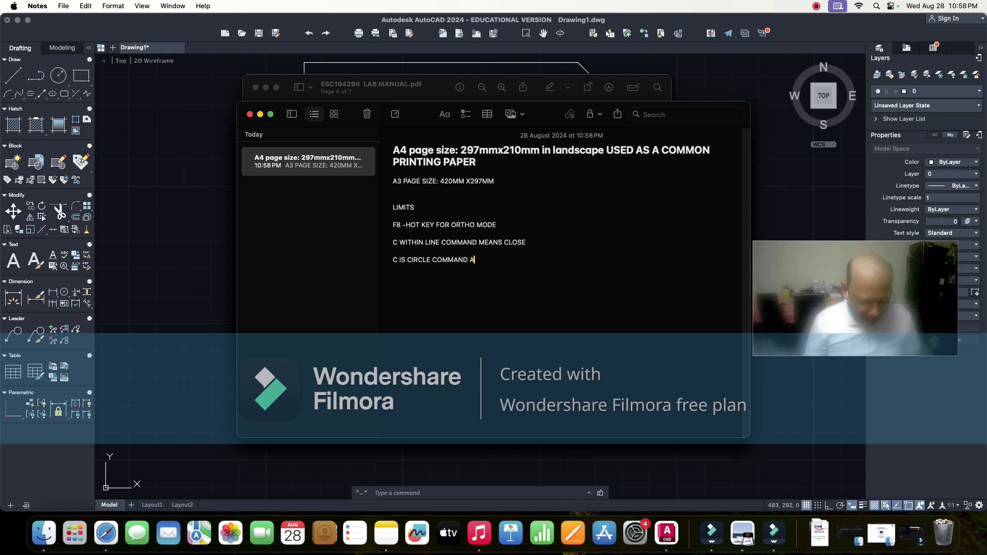
{"action": "type", "text": " BAS"}
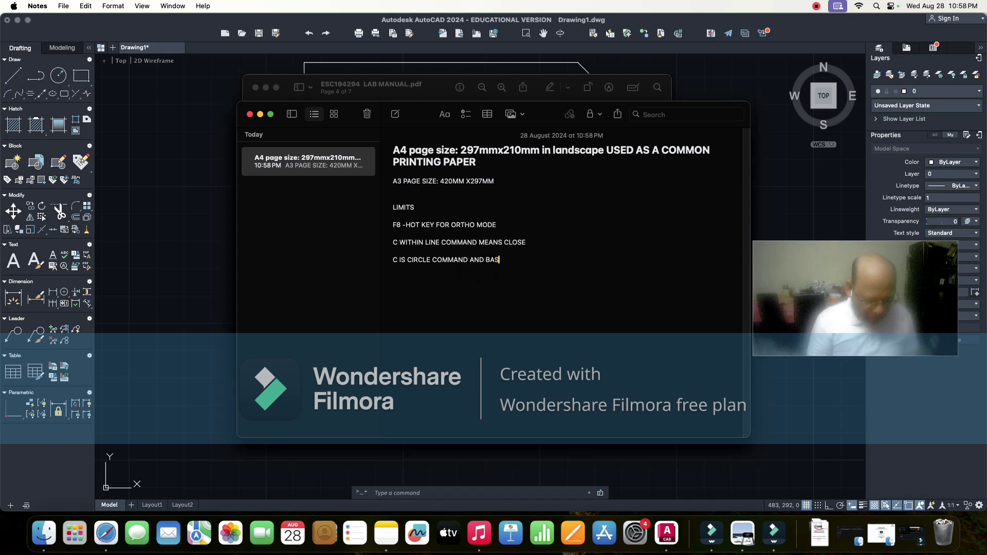
{"action": "type", "text": "IC REQ"}
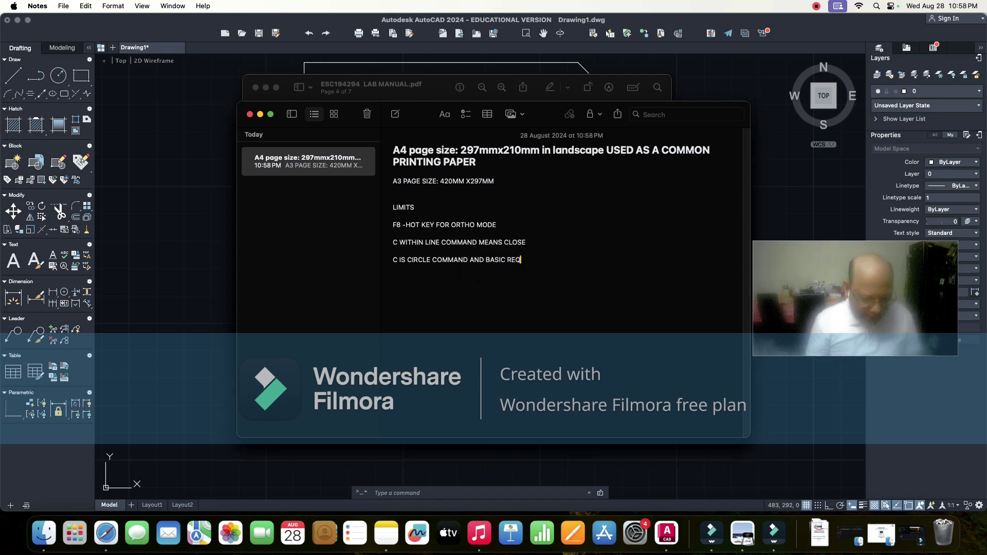
{"action": "type", "text": "UIREME"}
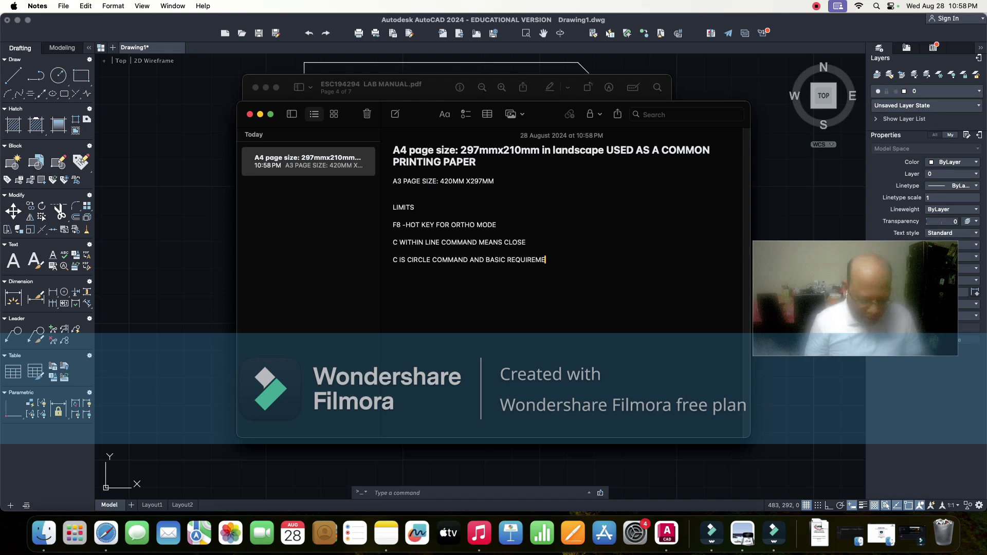
{"action": "type", "text": "NT FOR O"}
{"action": "type", "text": "IRCLE "}
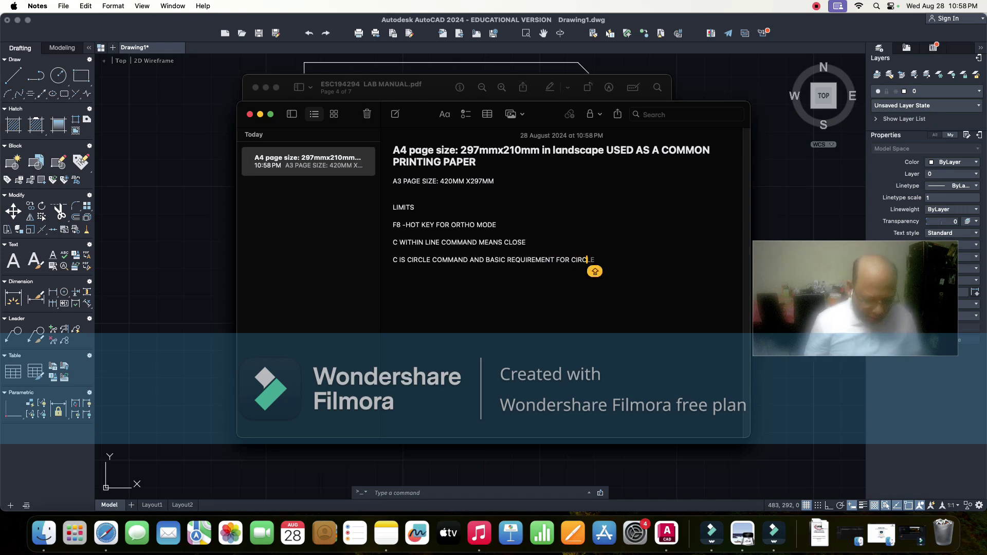
{"action": "type", "text": "DRAW"}
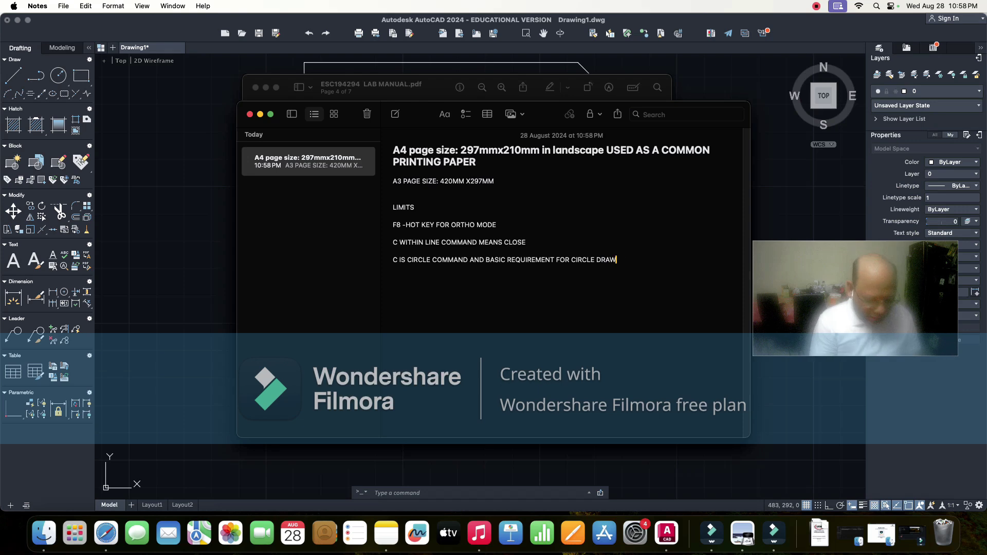
{"action": "type", "text": "ING IS"}
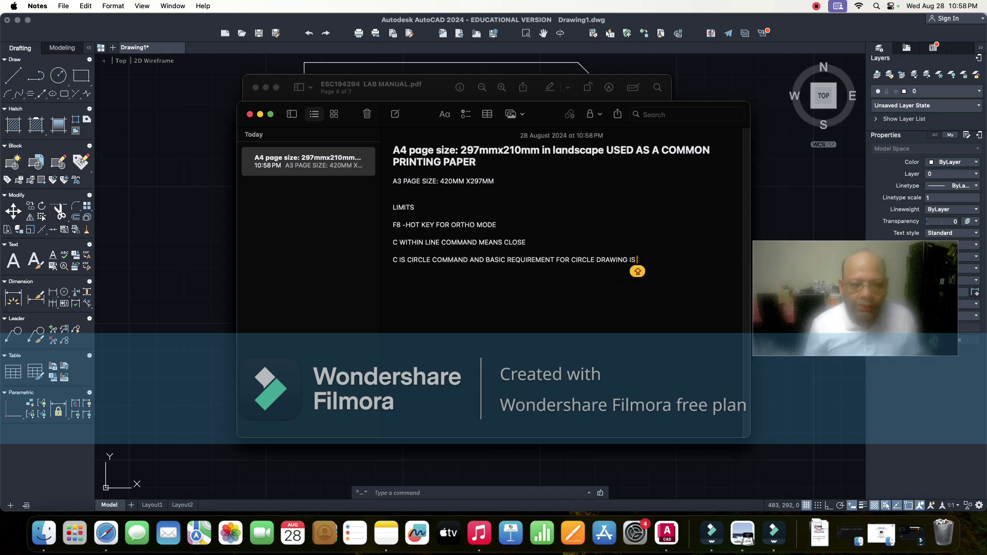
{"action": "type", "text": "  TO"}
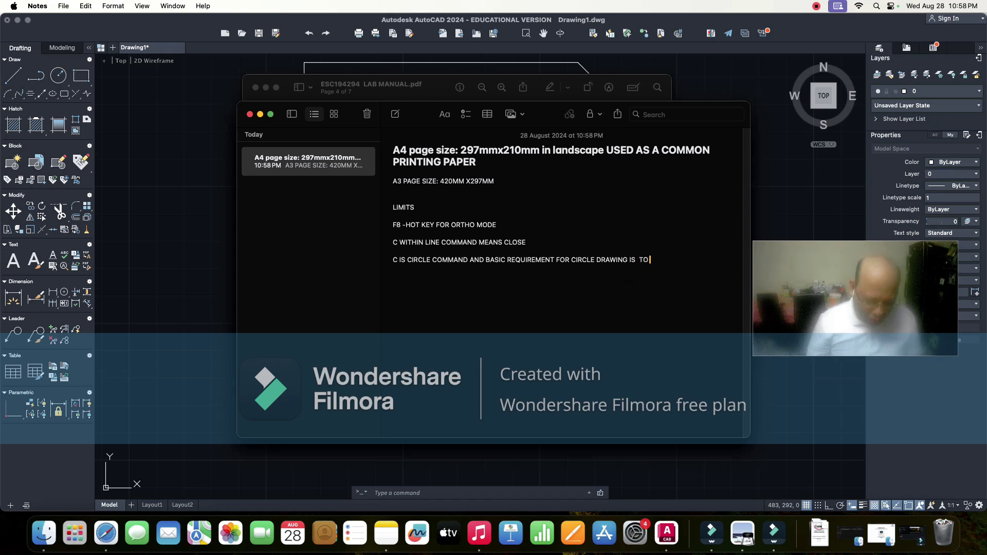
{"action": "type", "text": " LOCATE"}
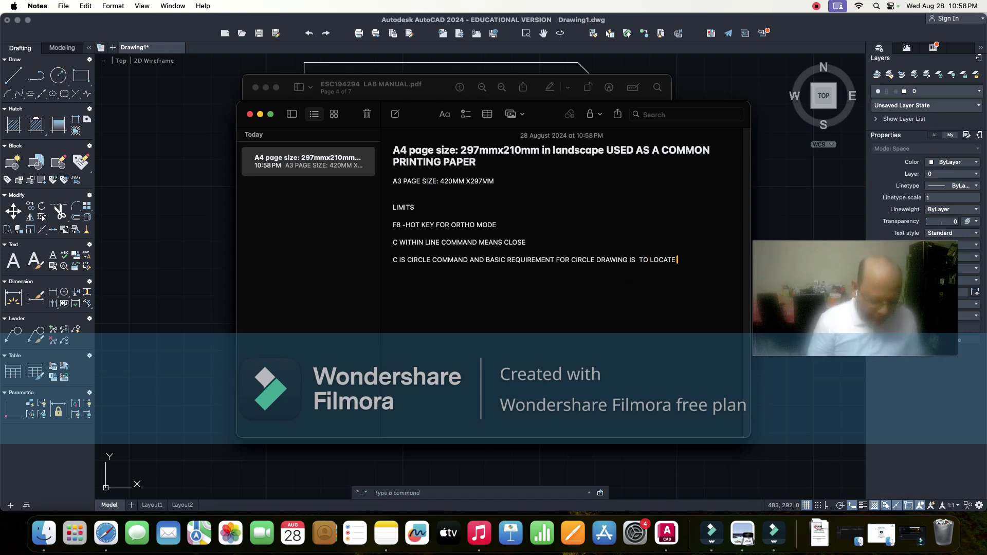
{"action": "type", "text": " THE"}
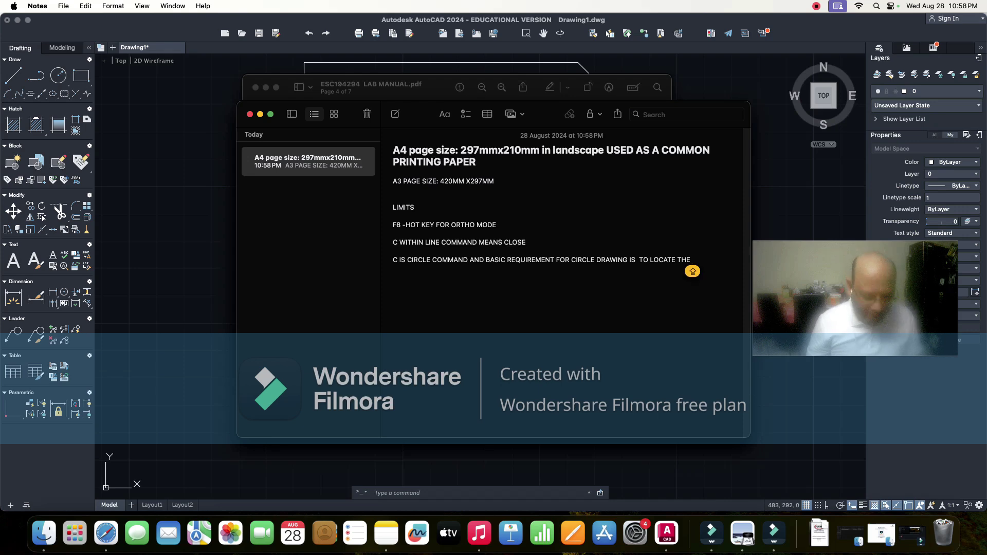
{"action": "type", "text": " CENTE"}
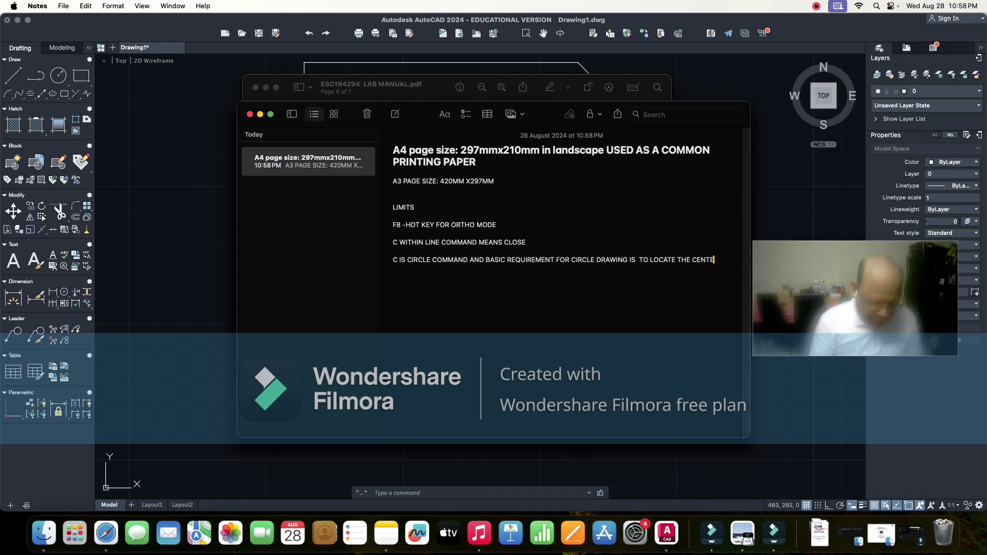
{"action": "type", "text": "R PO"}
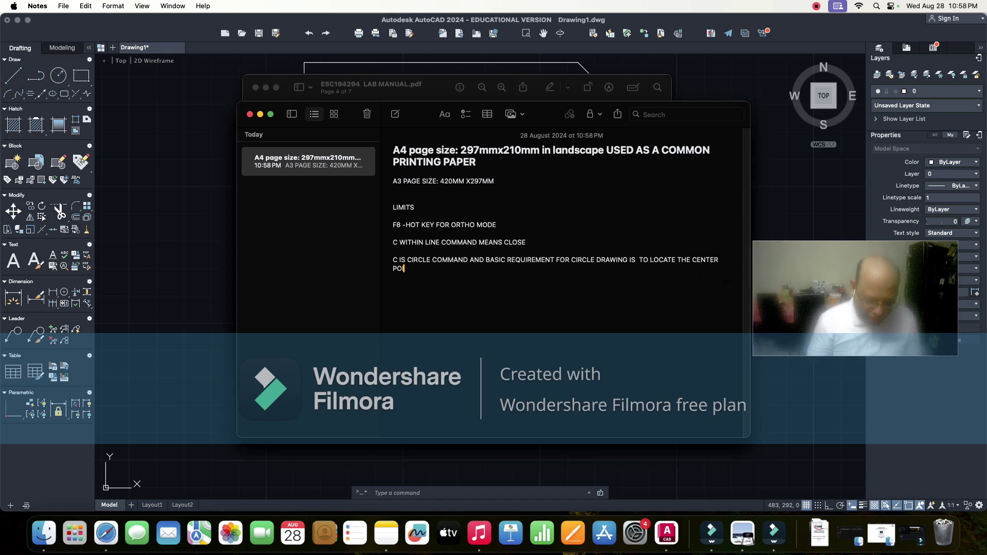
{"action": "type", "text": "INT OF"}
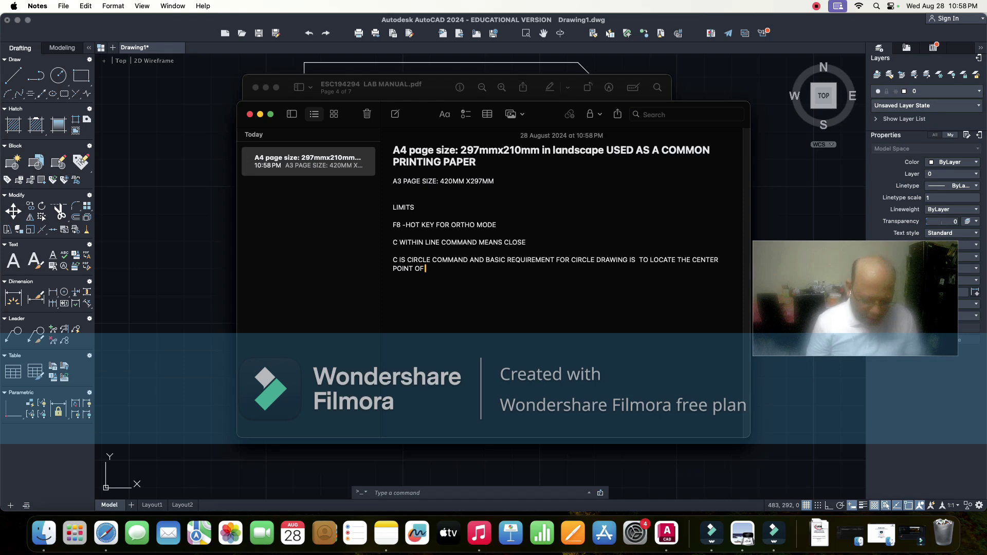
{"action": "type", "text": " THE CI"}
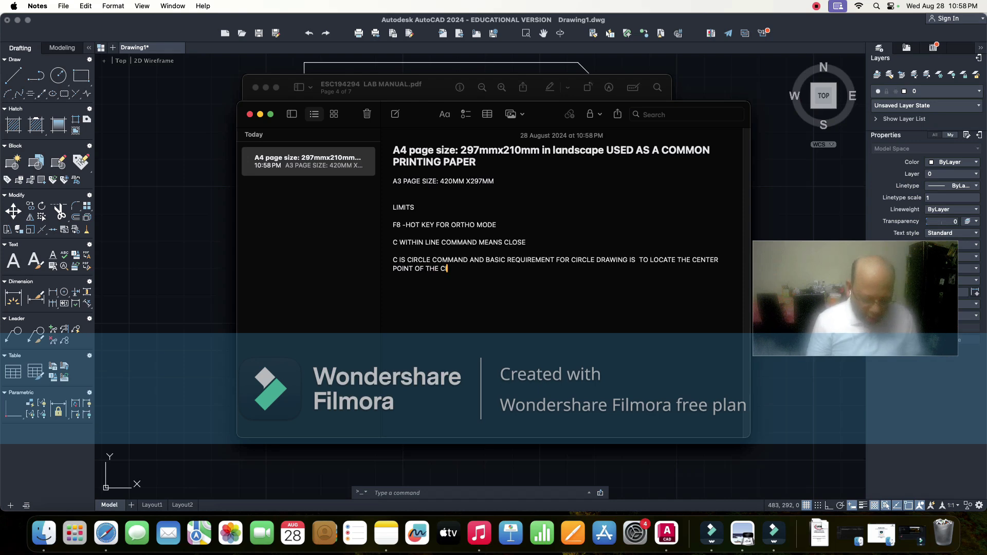
{"action": "type", "text": "RCLE AND TO"}
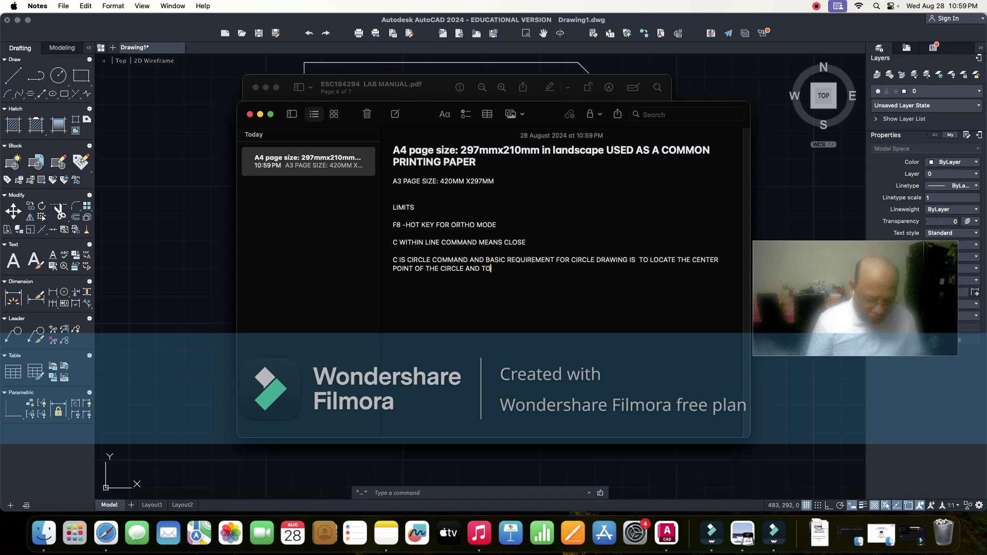
{"action": "type", "text": " KNOW"}
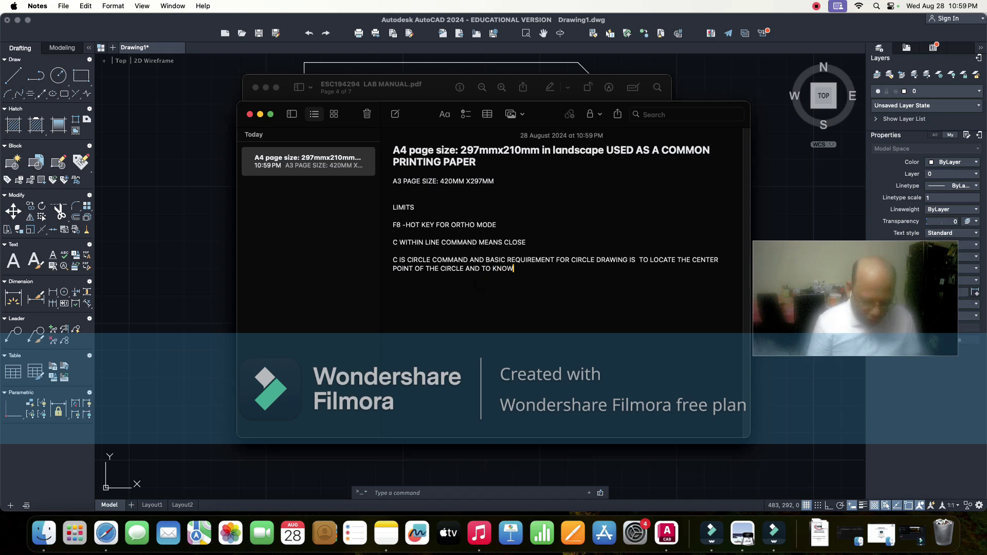
{"action": "type", "text": " THE"}
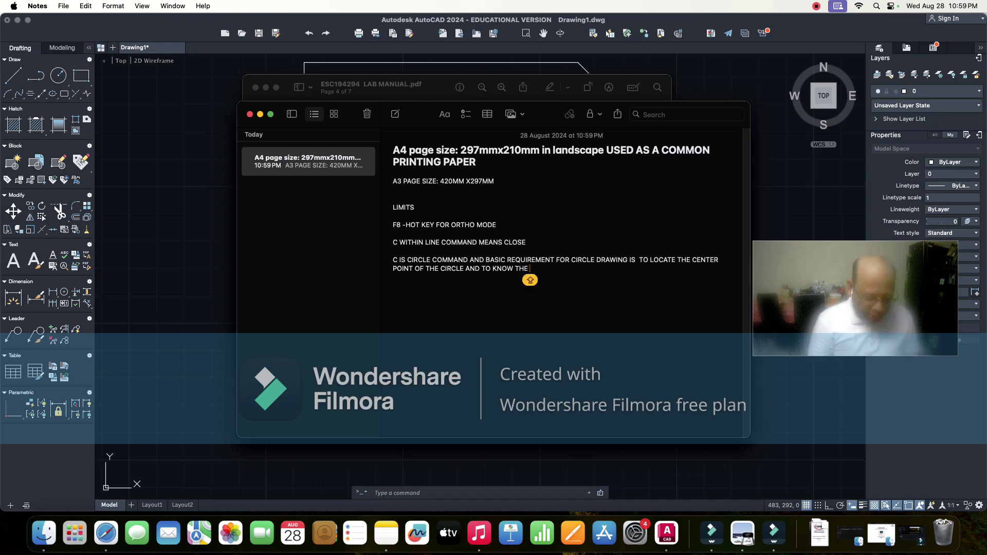
{"action": "type", "text": " RADIUS"}
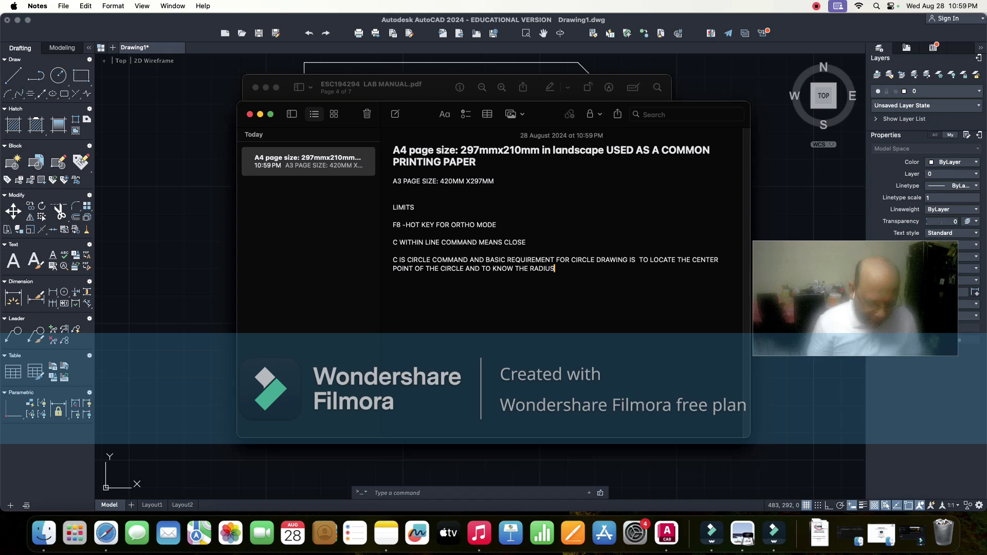
{"action": "type", "text": " /D"}
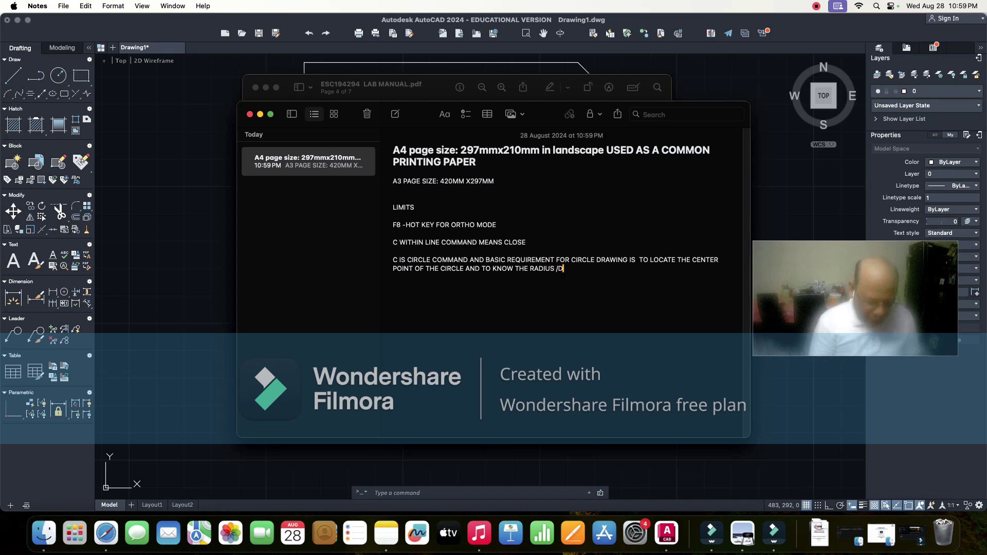
{"action": "type", "text": "IAMETER"}
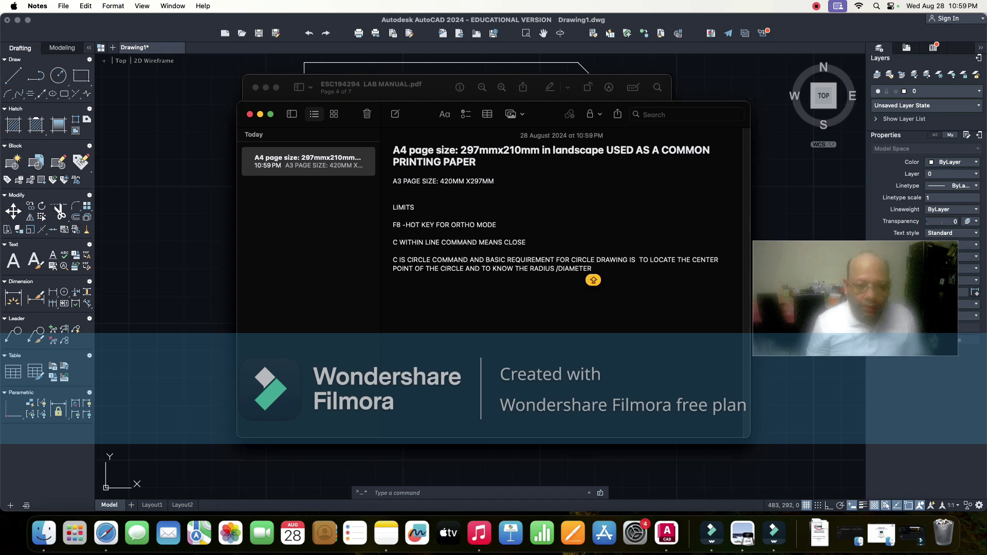
{"action": "type", "text": " OF THE"}
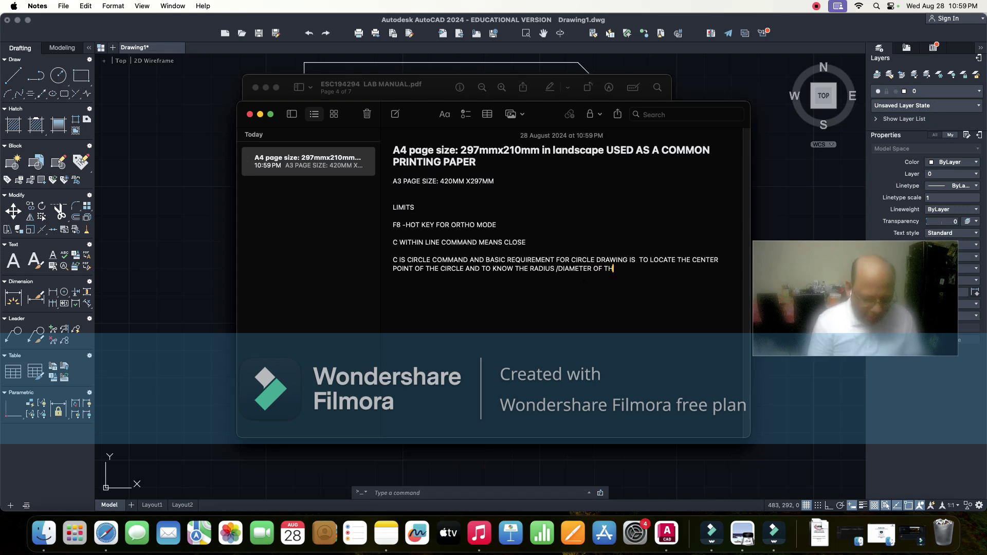
{"action": "type", "text": " CIRCLE."}
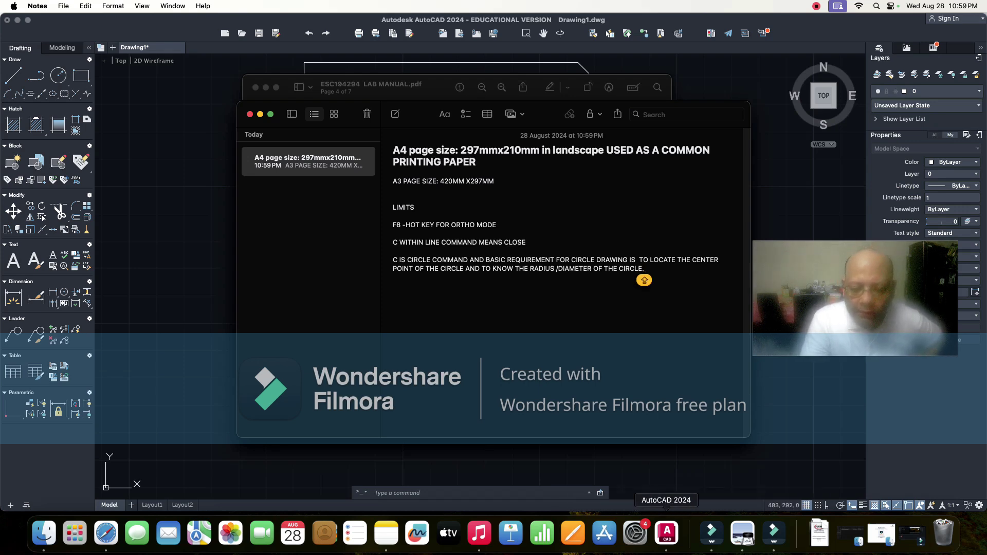
{"action": "left_click", "coordinate": [667, 533]}
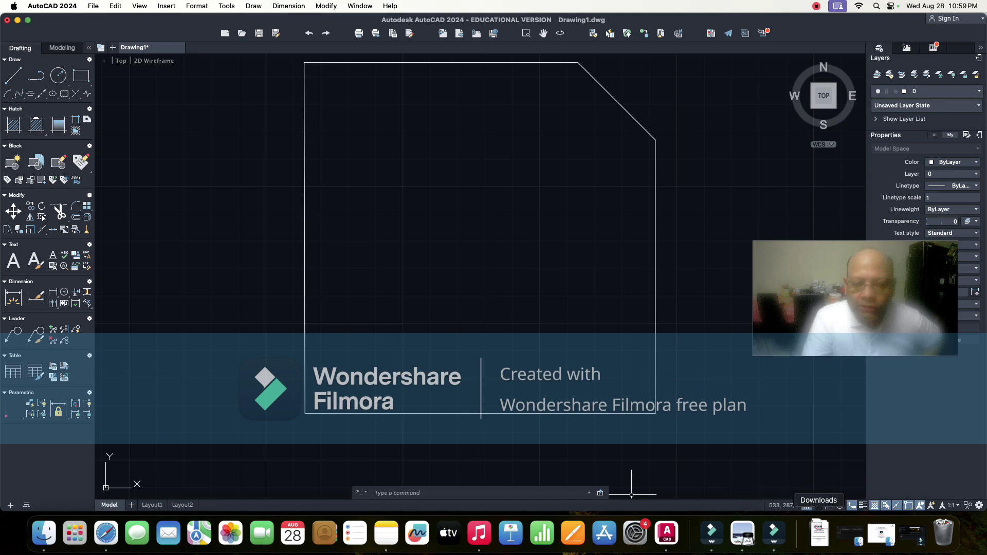
{"action": "left_click", "coordinate": [819, 533]}
{"action": "left_click", "coordinate": [819, 505]}
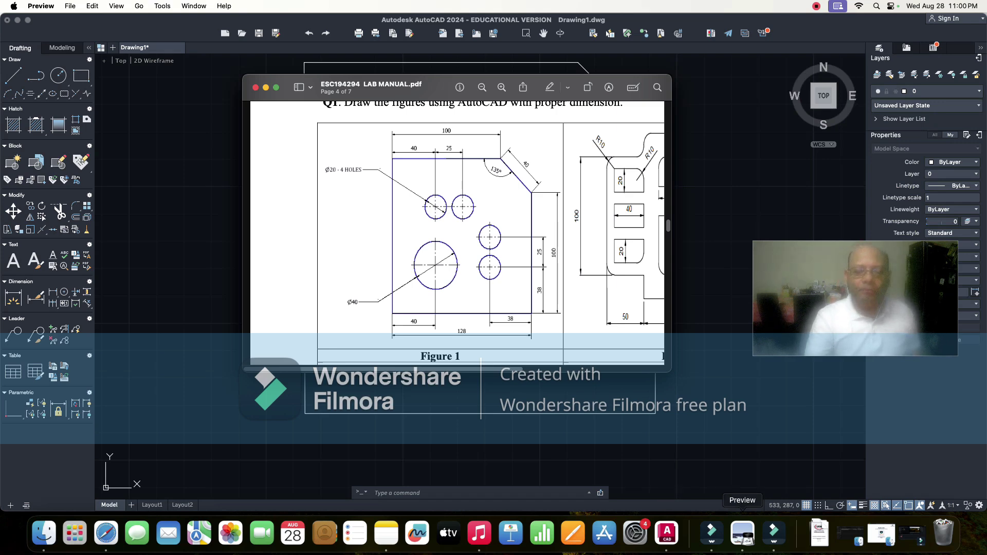
{"action": "left_click", "coordinate": [667, 533]}
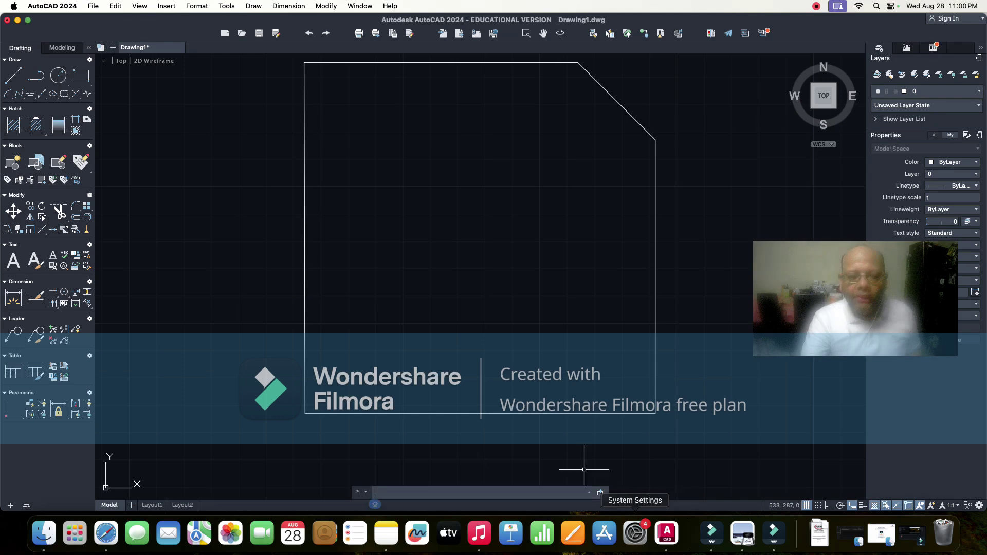
{"action": "left_click", "coordinate": [449, 493]}
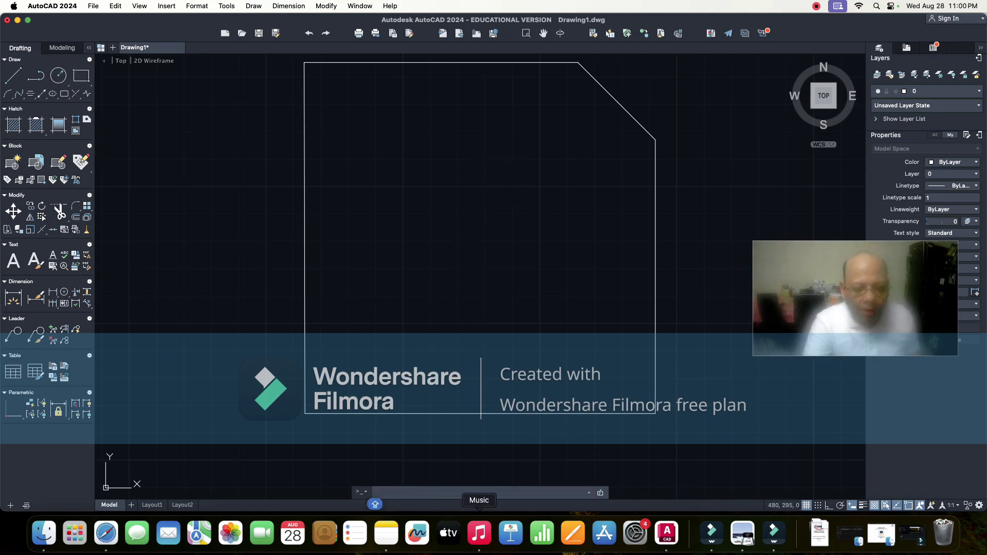
{"action": "left_click", "coordinate": [386, 533]}
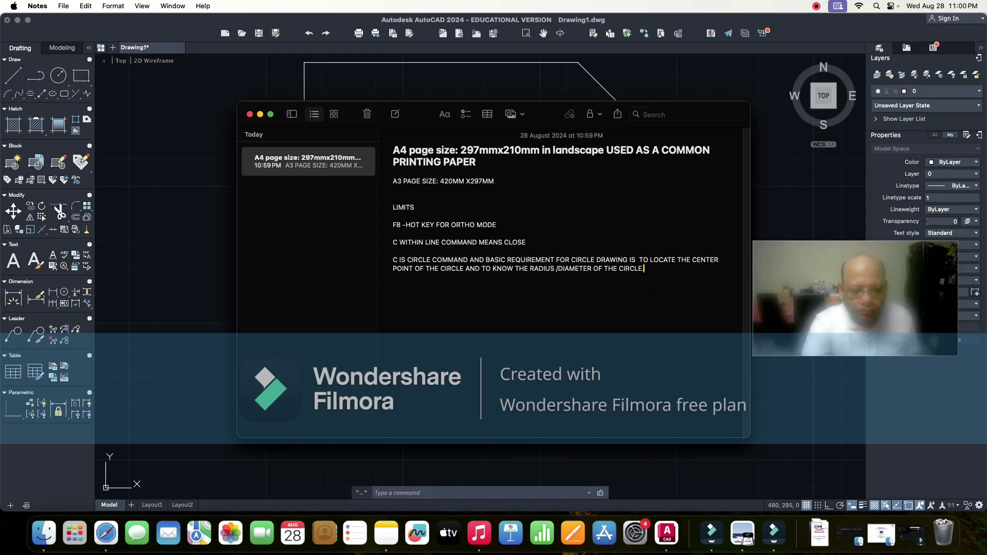
- Type 'OFFSET(O)' on a new Notes line below the circle note
{"action": "key", "text": "Return"}
{"action": "key", "text": "Return"}
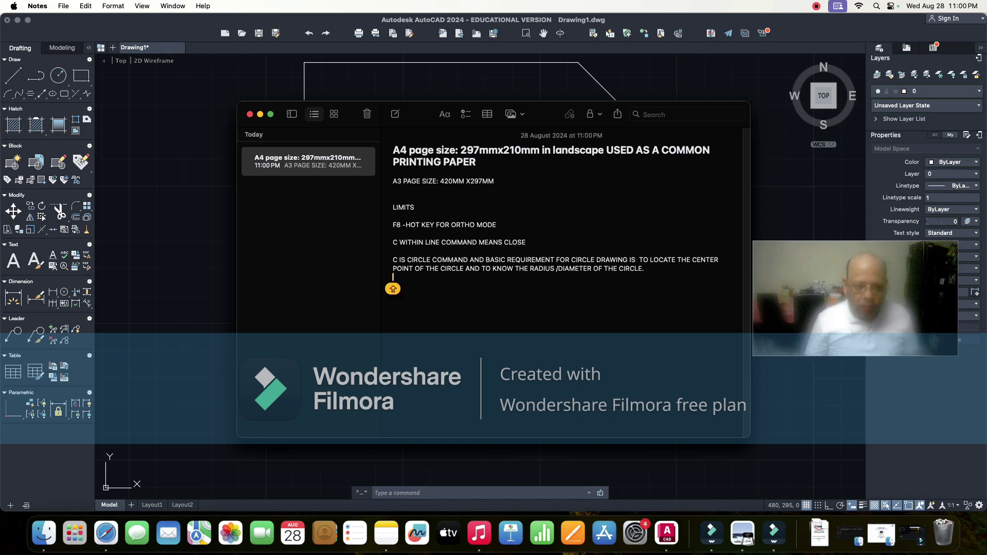
{"action": "type", "text": "OFF"}
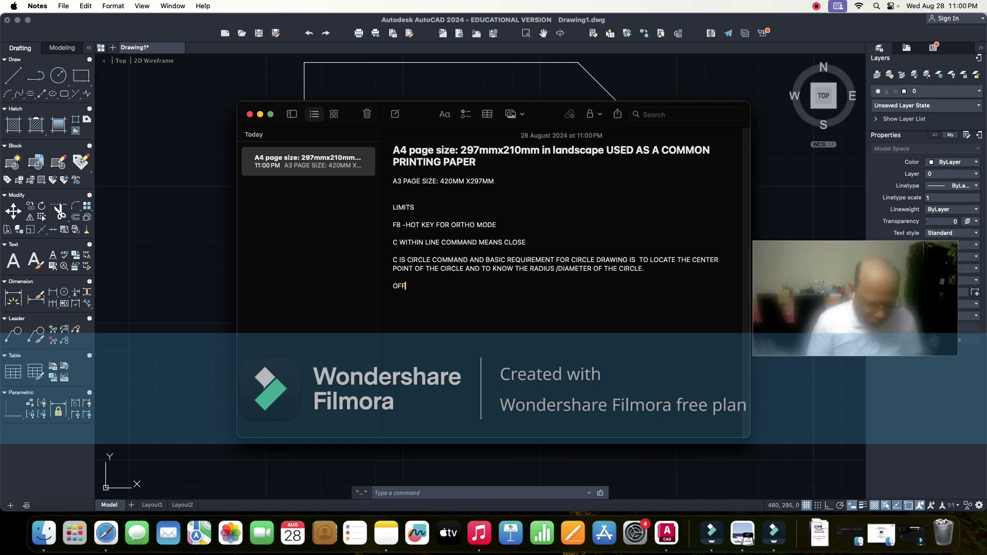
{"action": "type", "text": "SET"}
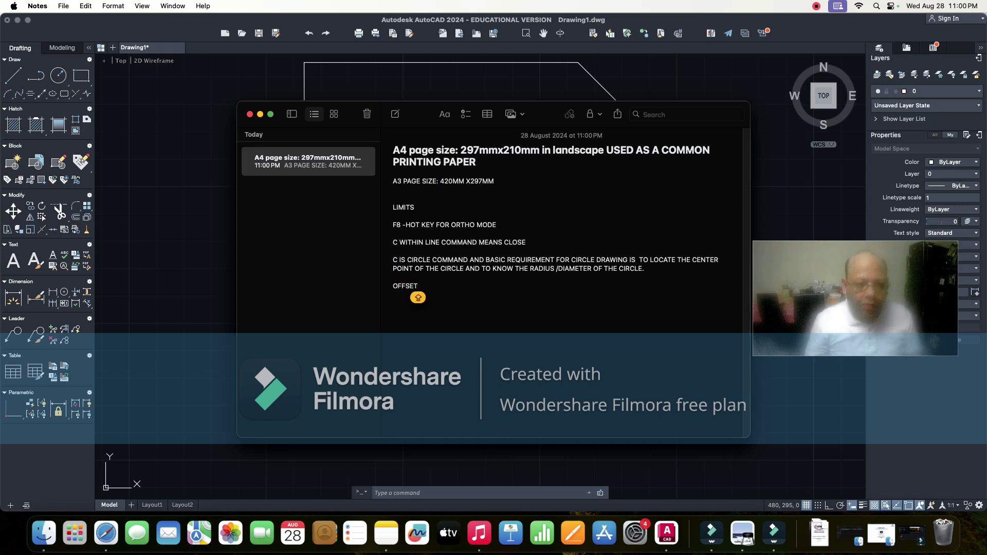
{"action": "type", "text": "("}
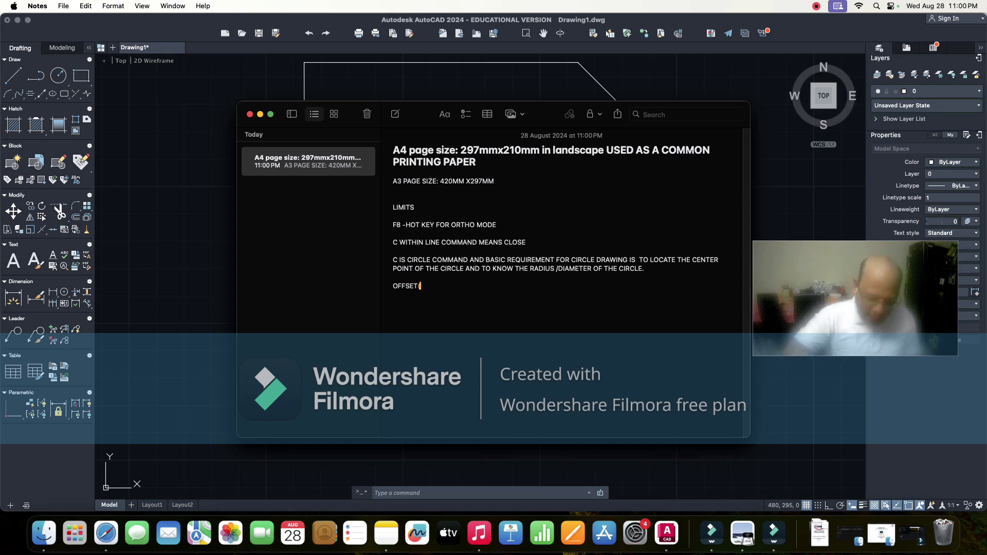
{"action": "type", "text": "O)"}
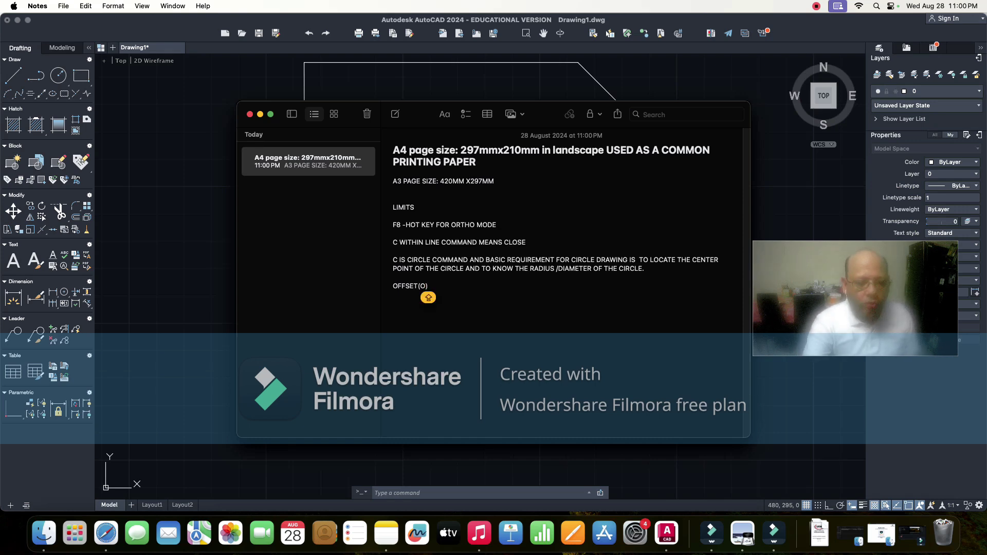
- Start the OFFSET command in AutoCAD and confirm the offset distance
{"action": "left_click", "coordinate": [446, 465]}
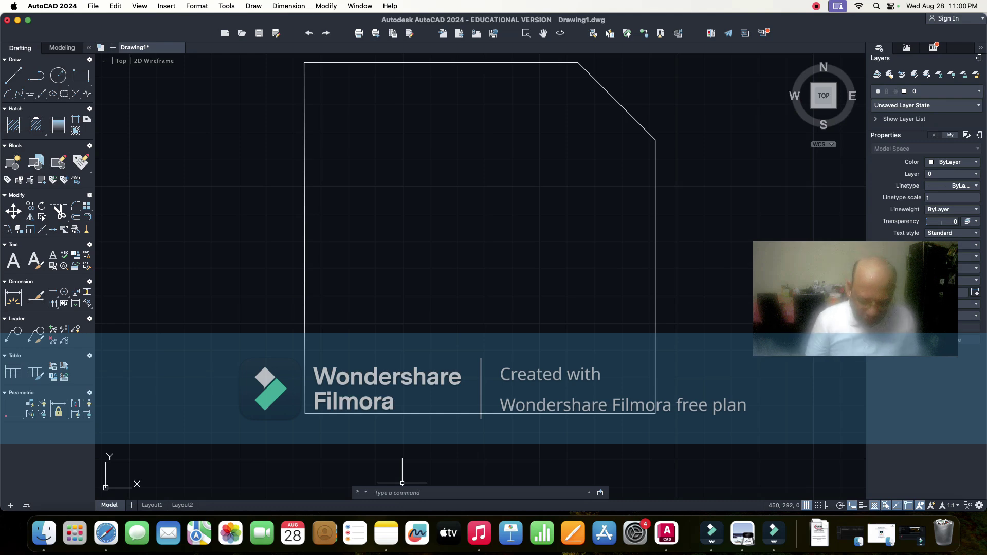
{"action": "type", "text": "O"}
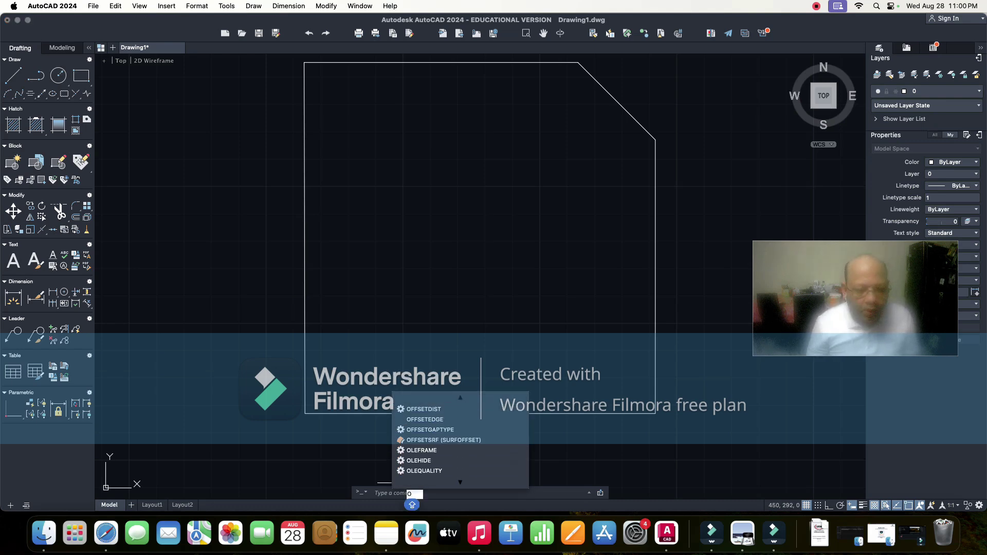
{"action": "scroll", "coordinate": [460, 439], "scroll_direction": "down", "scroll_amount": 10}
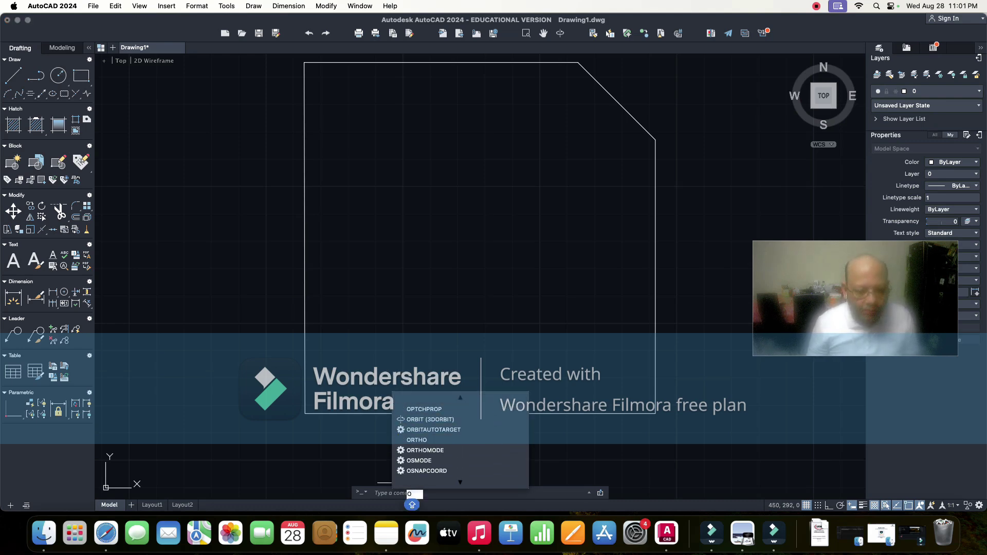
{"action": "scroll", "coordinate": [460, 440], "scroll_direction": "down", "scroll_amount": 3}
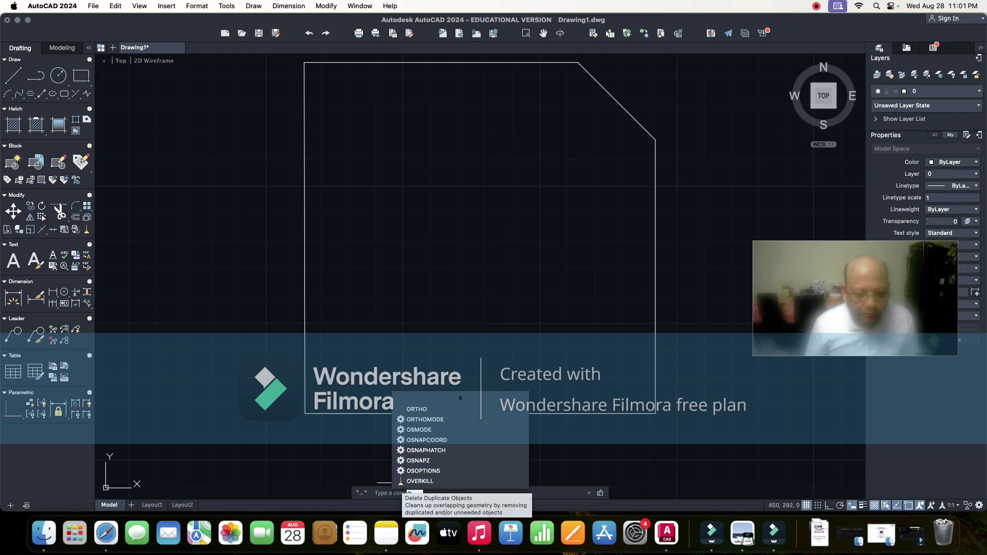
{"action": "key", "text": "Escape"}
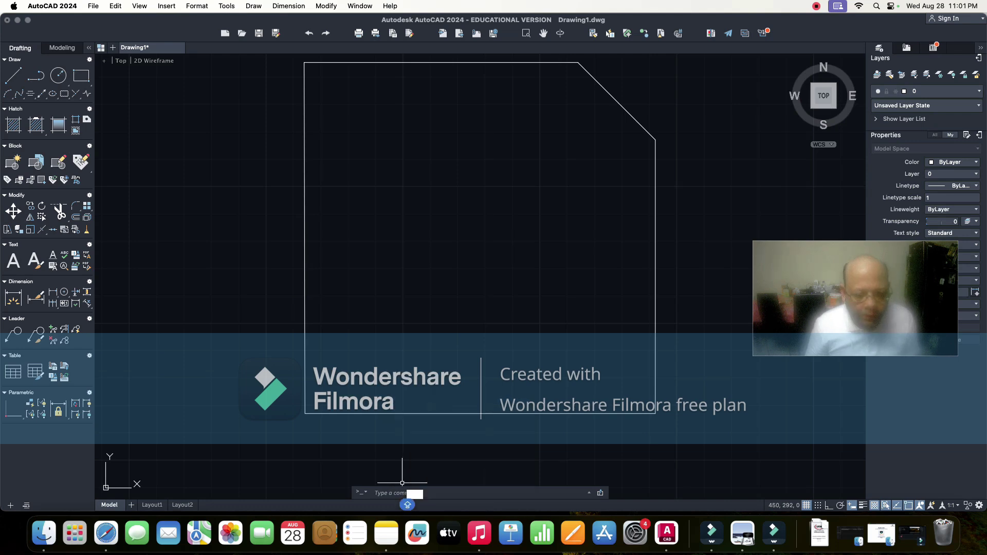
{"action": "type", "text": "O"}
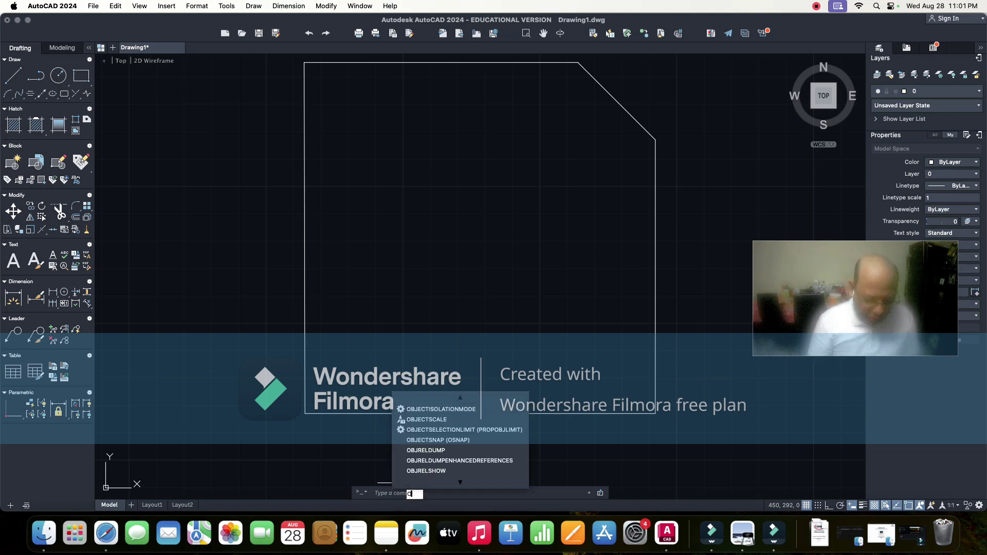
{"action": "type", "text": "FFSET"}
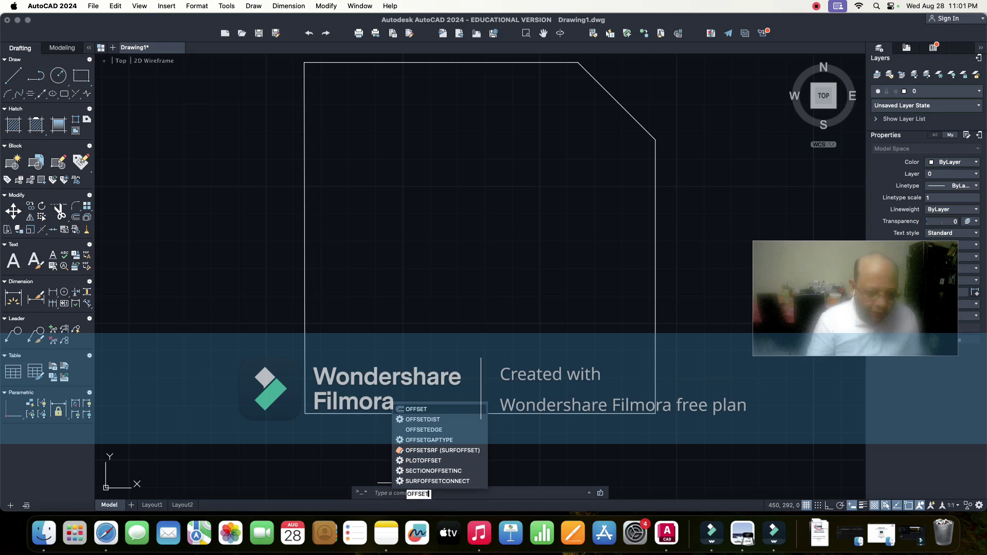
{"action": "key", "text": "Return"}
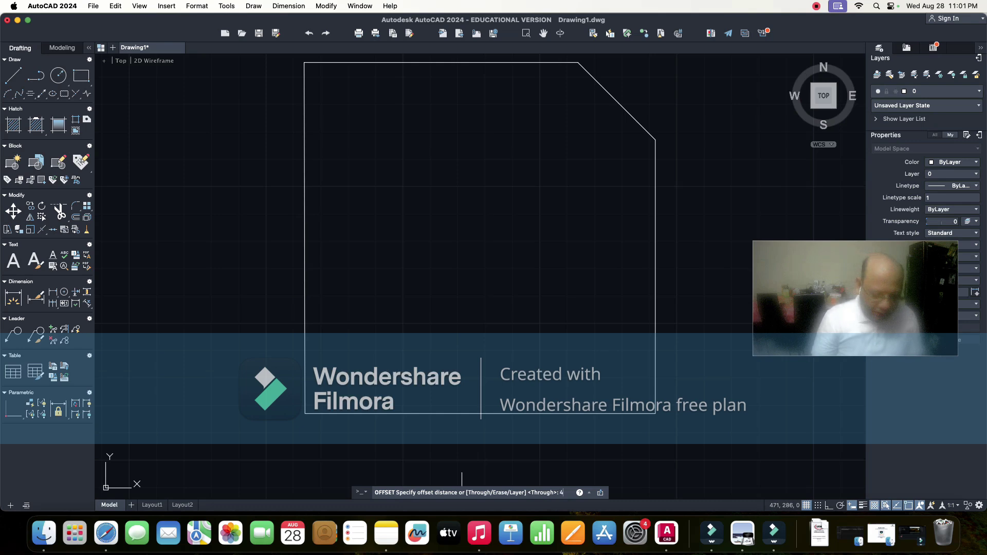
{"action": "key", "text": "Return"}
- Offset the bottom edge upward and the left edge rightward as construction lines
{"action": "key", "text": "Caps_Lock"}
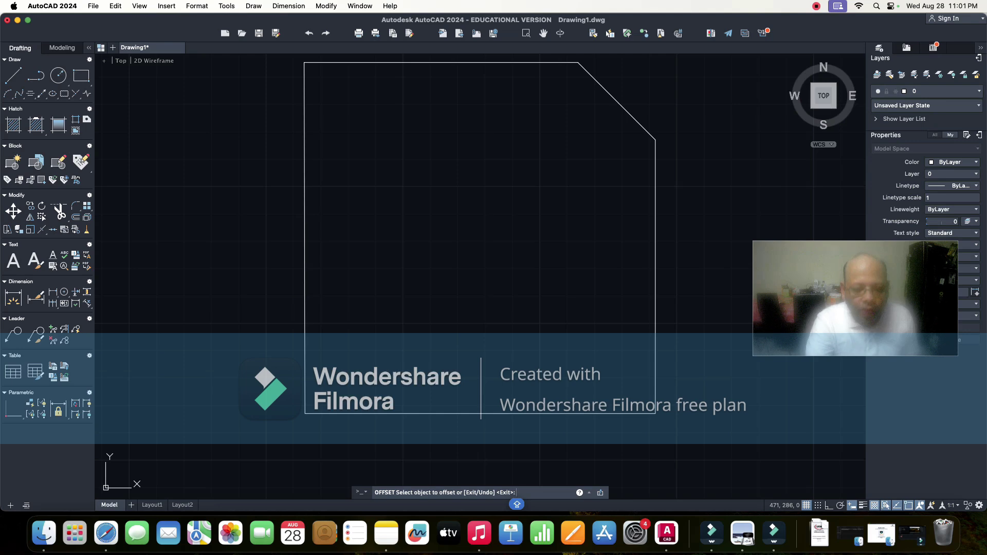
{"action": "left_click", "coordinate": [372, 413]}
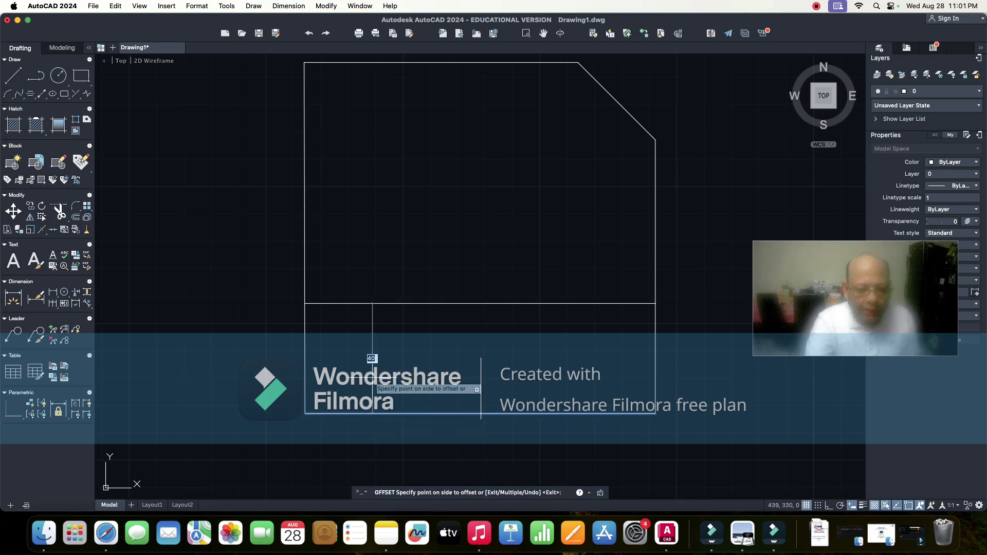
{"action": "left_click", "coordinate": [372, 378]}
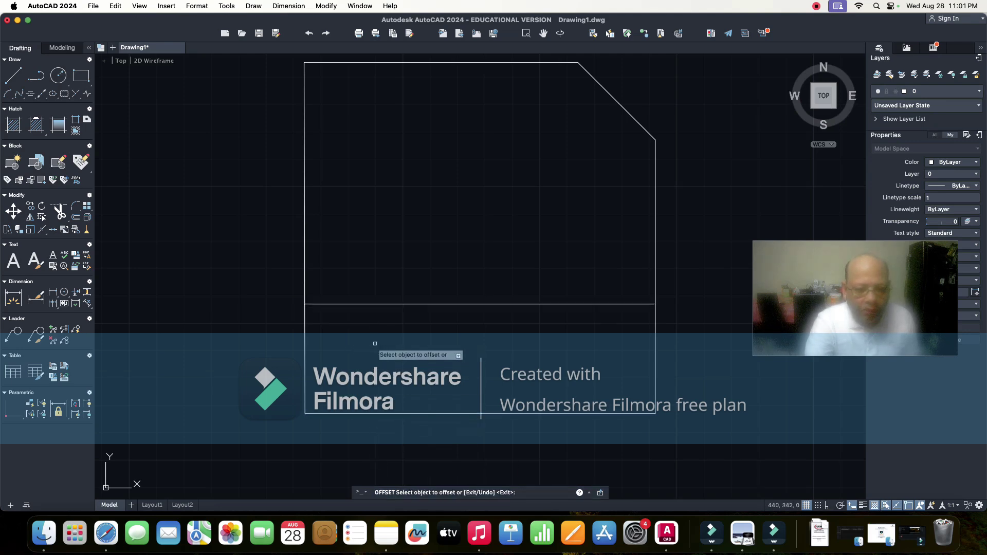
{"action": "left_click", "coordinate": [303, 265]}
{"action": "left_click", "coordinate": [363, 268]}
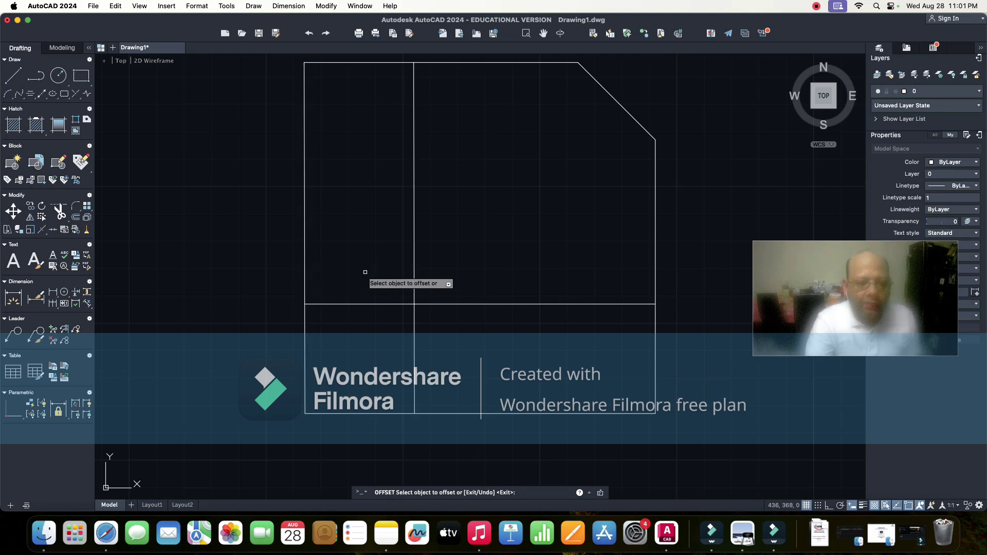
{"action": "key", "text": "Escape"}
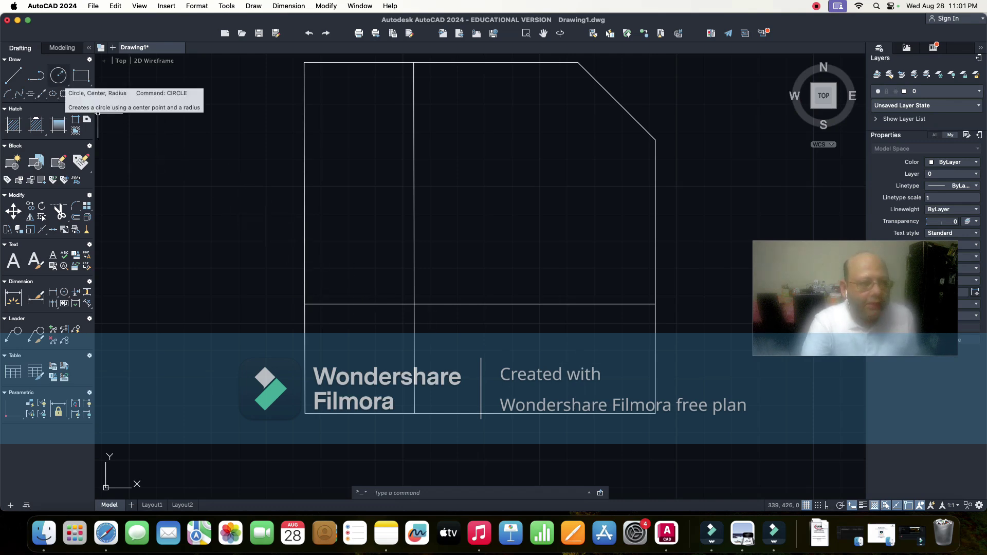
- Start a Center-Radius circle, cancelling a stray revision cloud, and centre it where the offset lines cross
{"action": "left_click", "coordinate": [58, 76]}
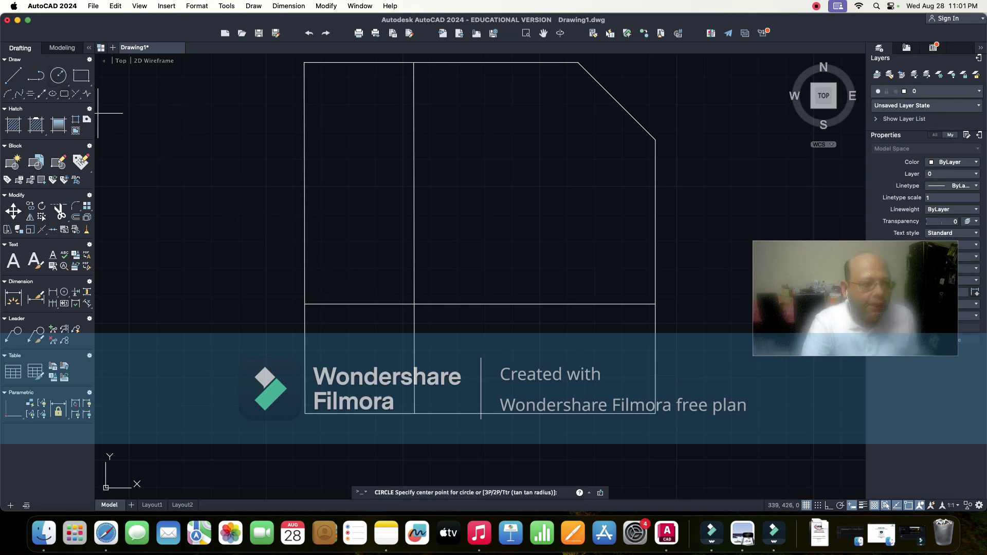
{"action": "left_click", "coordinate": [65, 94]}
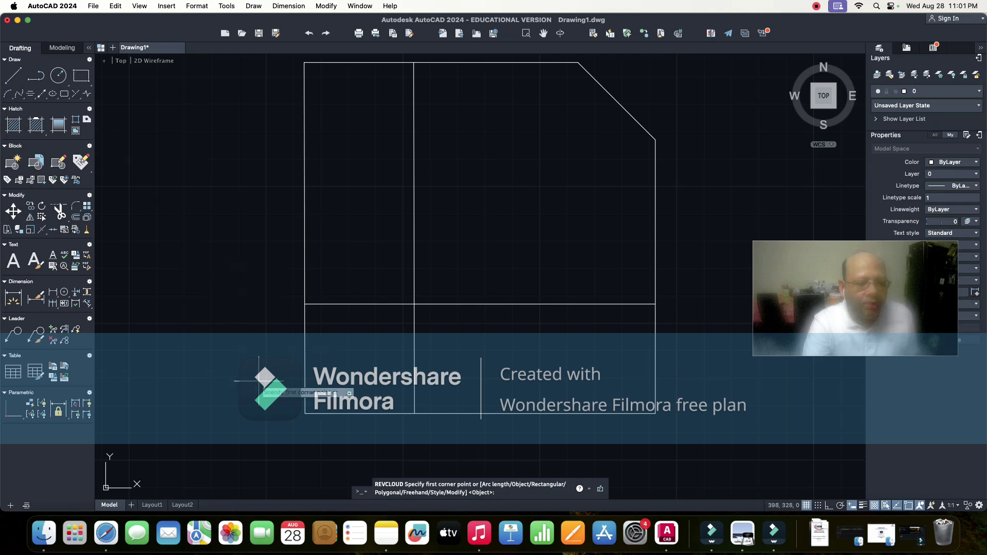
{"action": "key", "text": "Escape"}
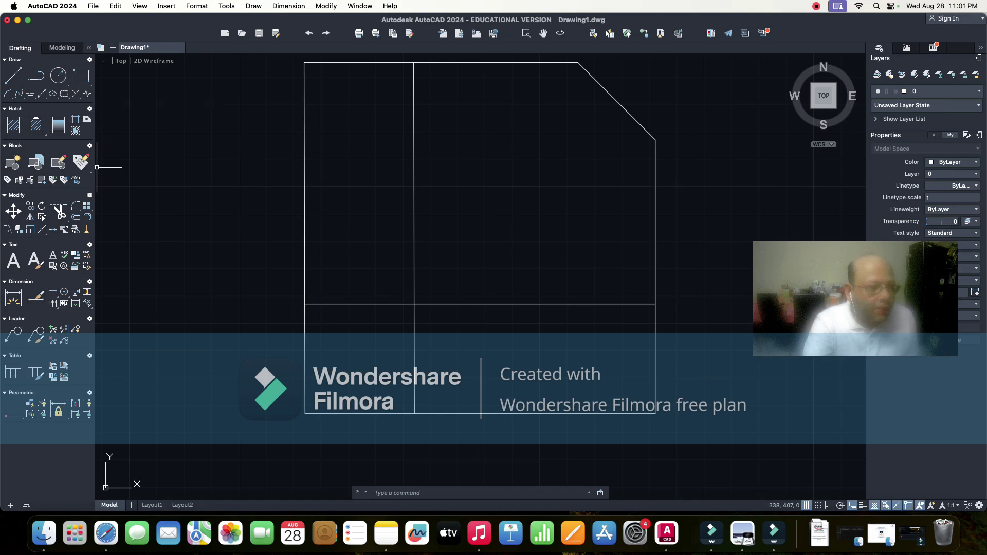
{"action": "left_click", "coordinate": [65, 94]}
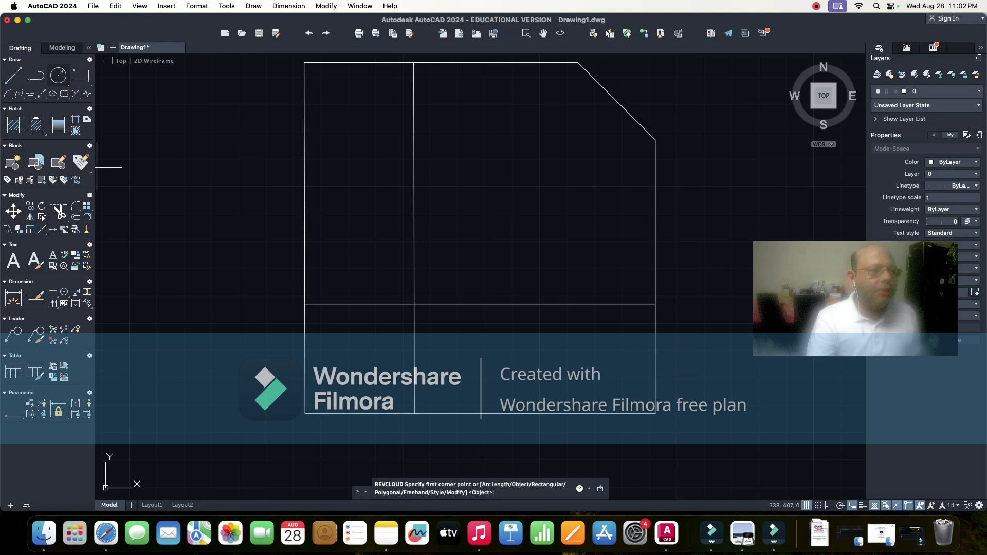
{"action": "left_click", "coordinate": [58, 75]}
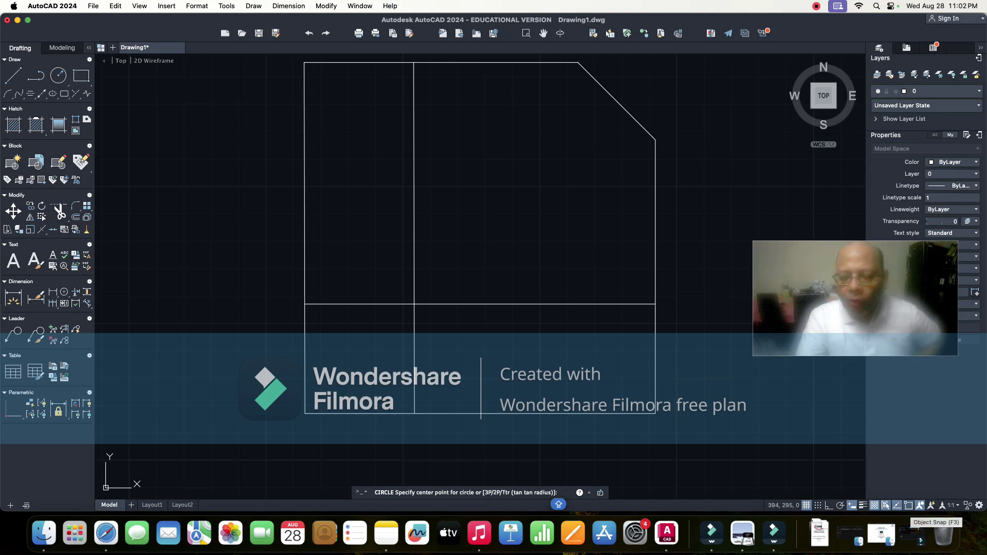
{"action": "right_click", "coordinate": [885, 506]}
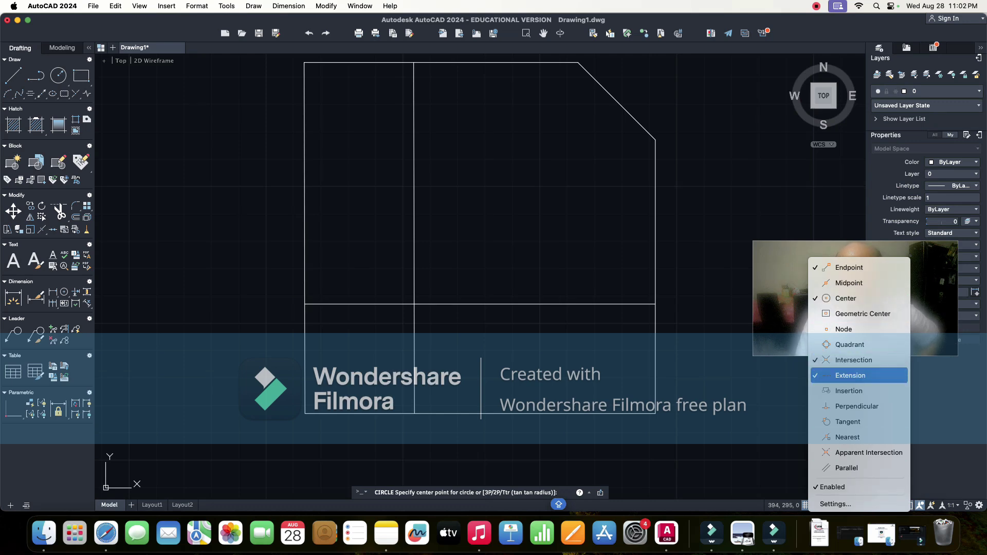
{"action": "left_click", "coordinate": [851, 375]}
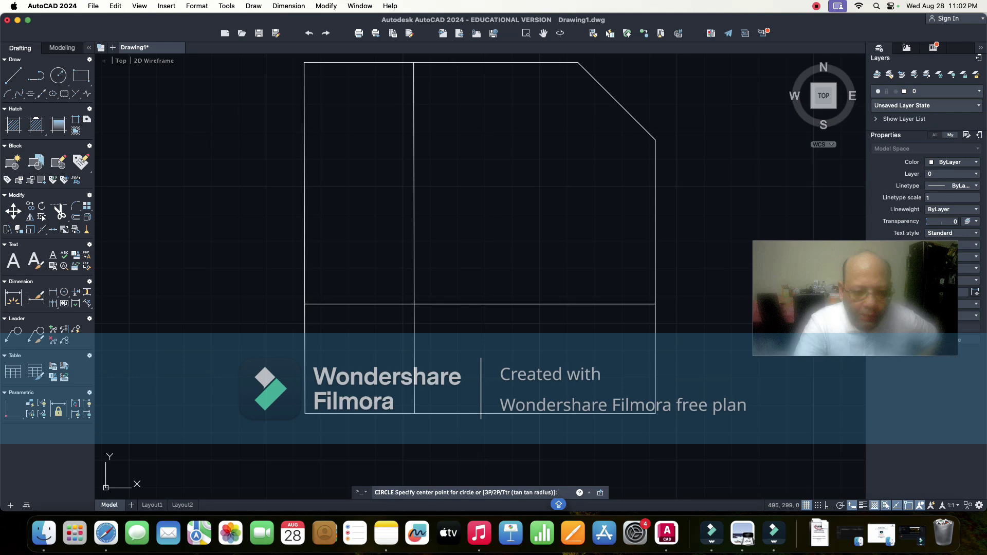
{"action": "left_click", "coordinate": [414, 304]}
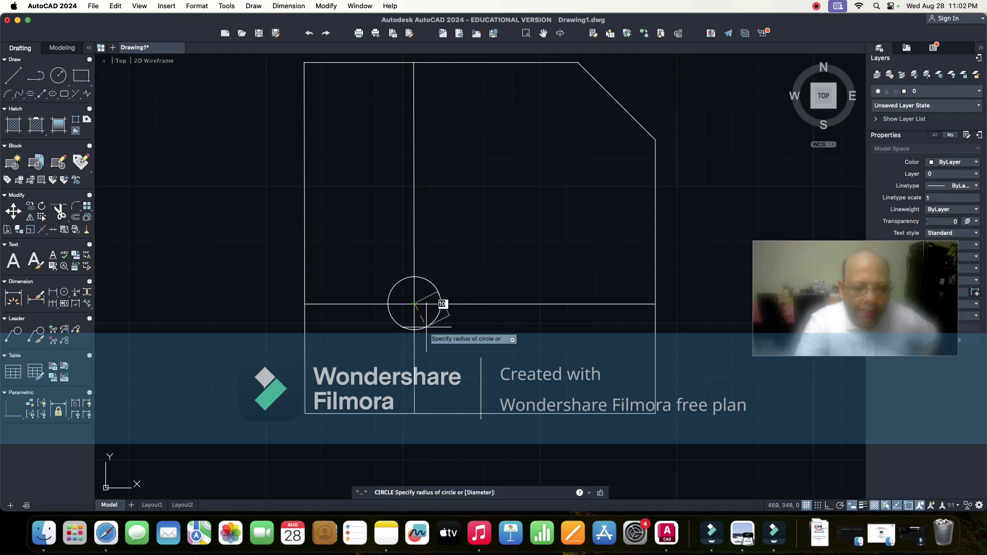
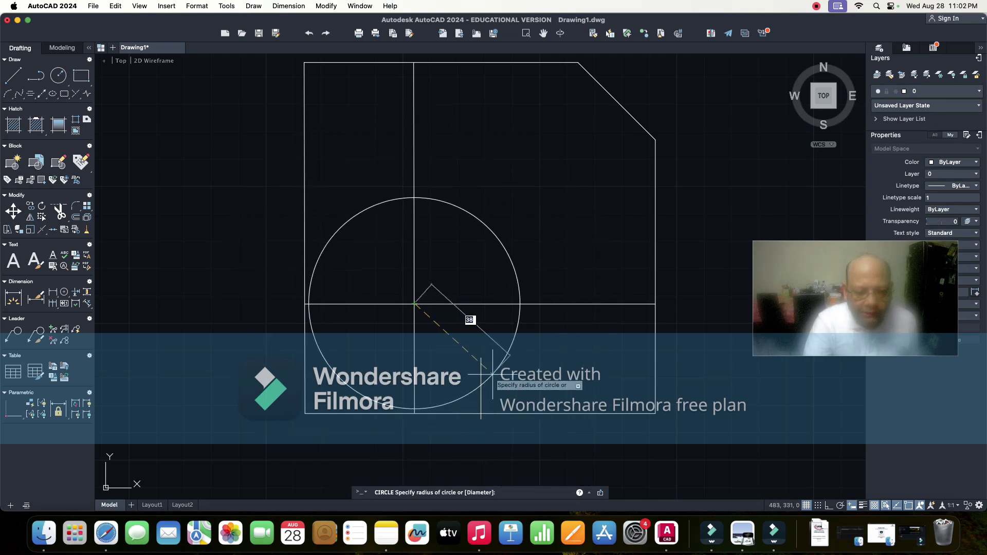
- Size the circle at the construction-line intersection to a diameter of 40
{"action": "type", "text": "d"}
{"action": "key", "text": "Return"}
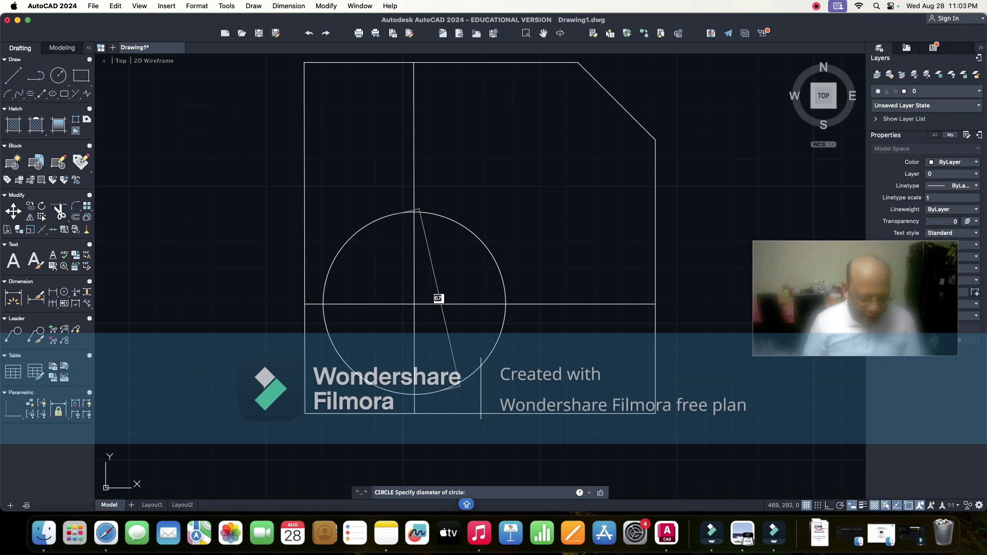
{"action": "type", "text": "40"}
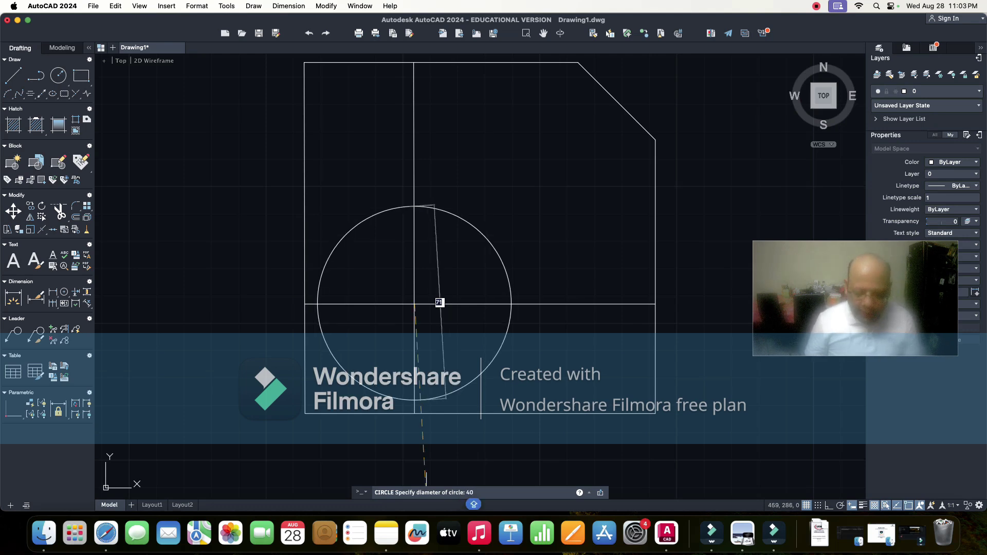
{"action": "key", "text": "Return"}
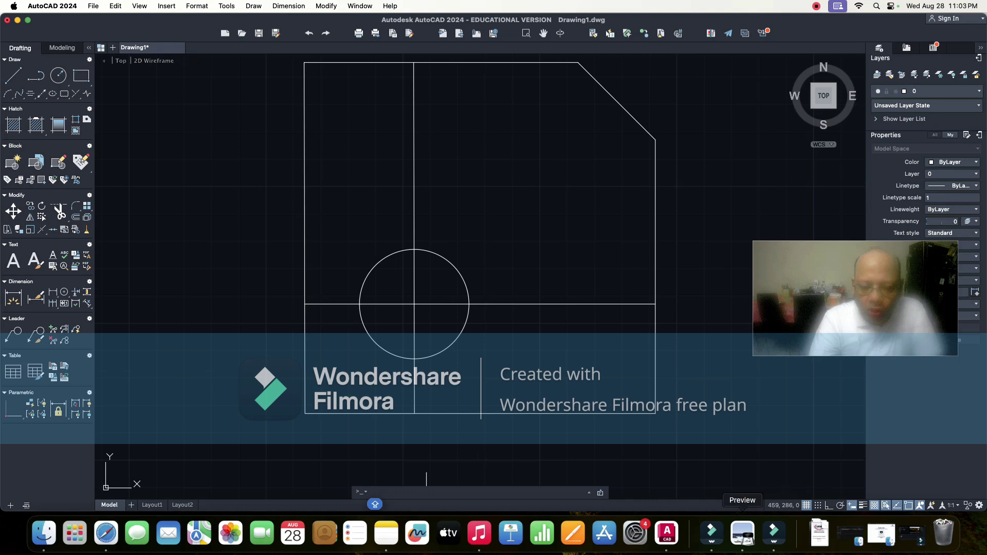
{"action": "left_click", "coordinate": [819, 534]}
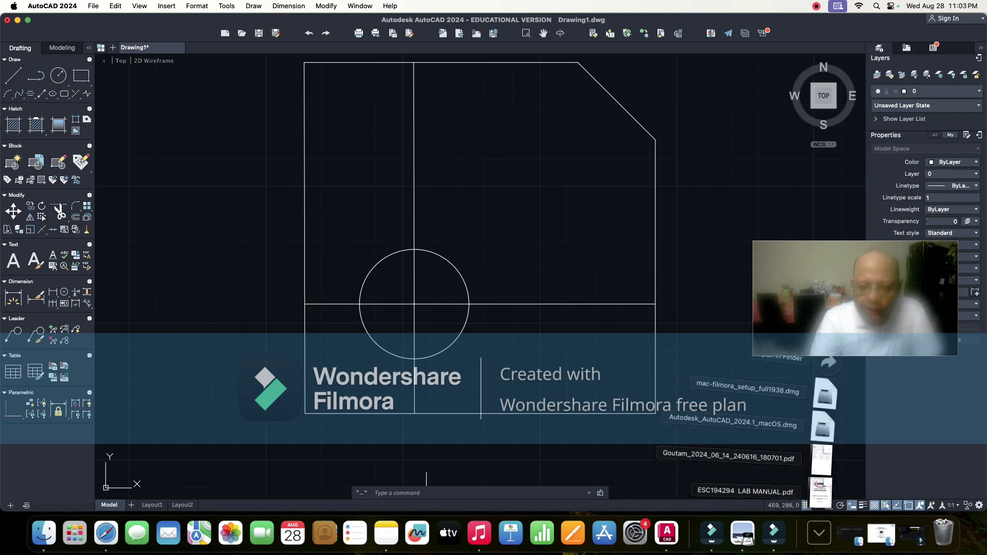
{"action": "left_click", "coordinate": [820, 492]}
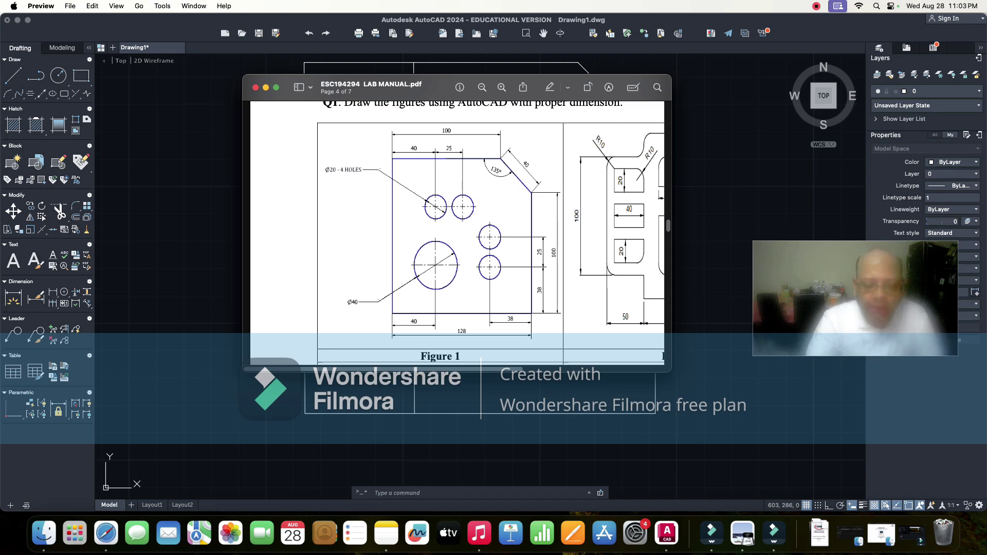
{"action": "left_click", "coordinate": [519, 387]}
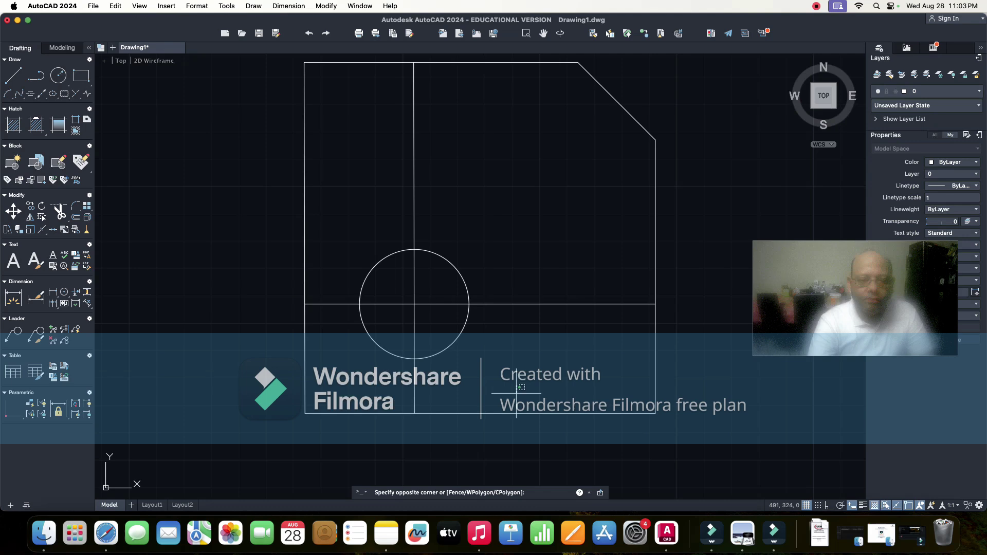
{"action": "left_click", "coordinate": [609, 377]}
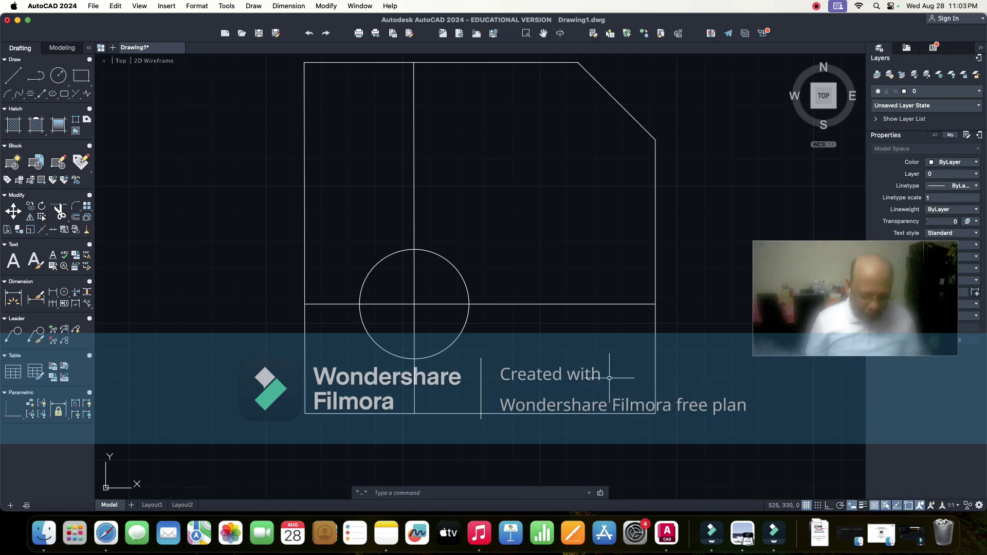
- Offset the plate's bottom and right edges inward by 38
{"action": "type", "text": "OFFSET"}
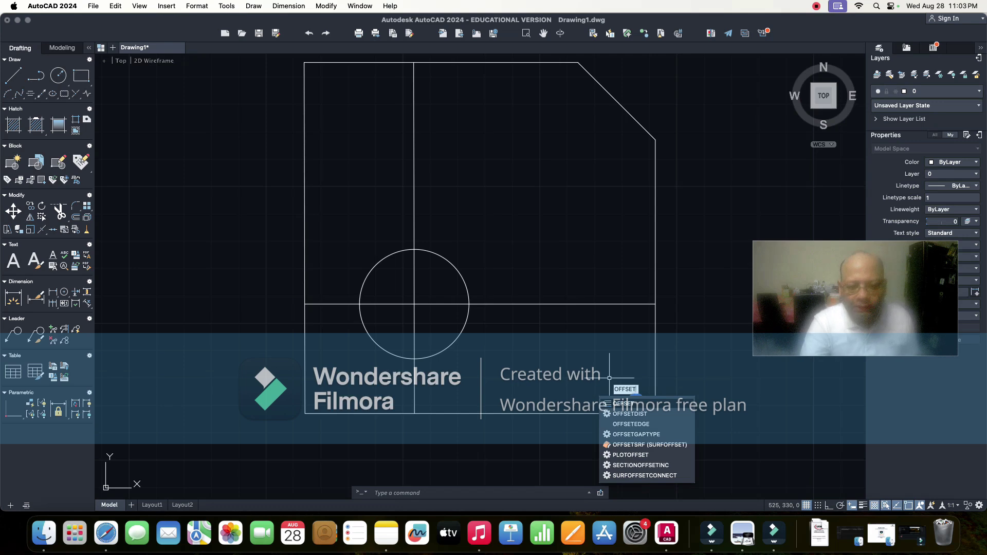
{"action": "left_click", "coordinate": [622, 403]}
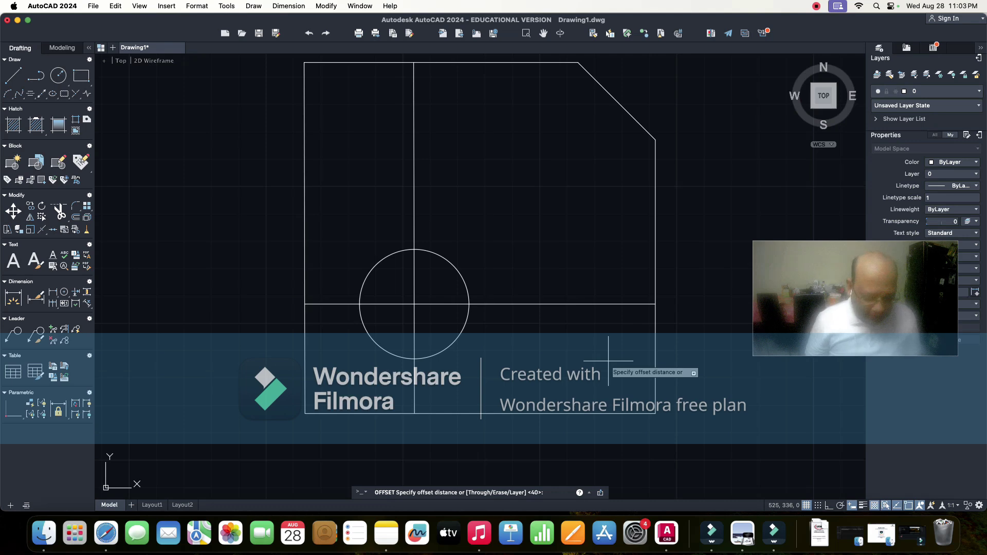
{"action": "type", "text": "38"}
{"action": "key", "text": "Return"}
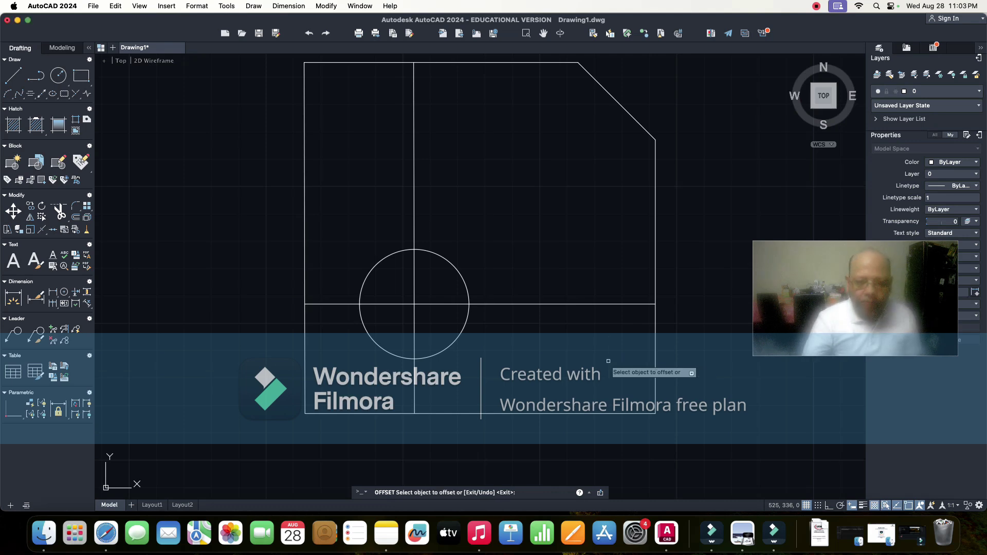
{"action": "left_click", "coordinate": [592, 413]}
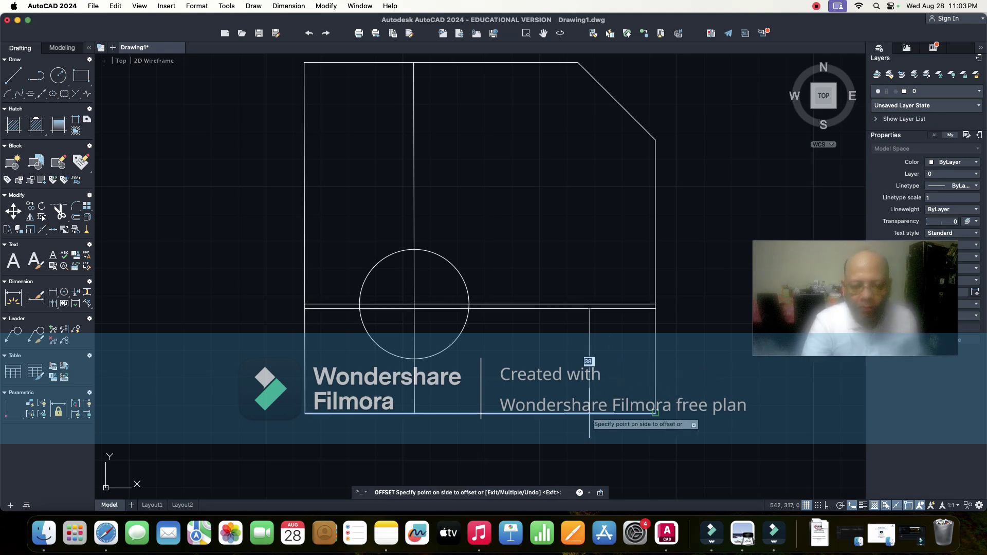
{"action": "left_click", "coordinate": [606, 359]}
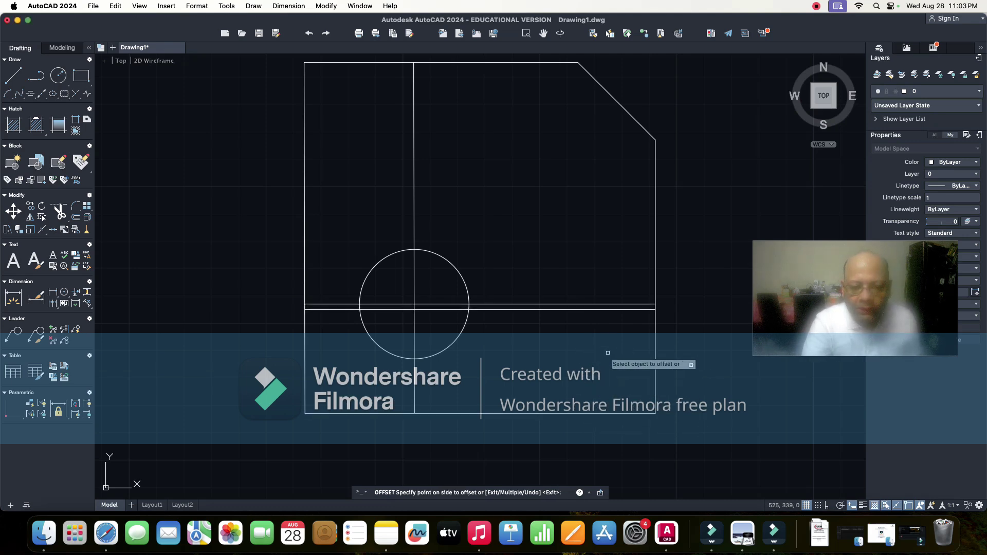
{"action": "left_click", "coordinate": [656, 339]}
{"action": "left_click", "coordinate": [603, 340]}
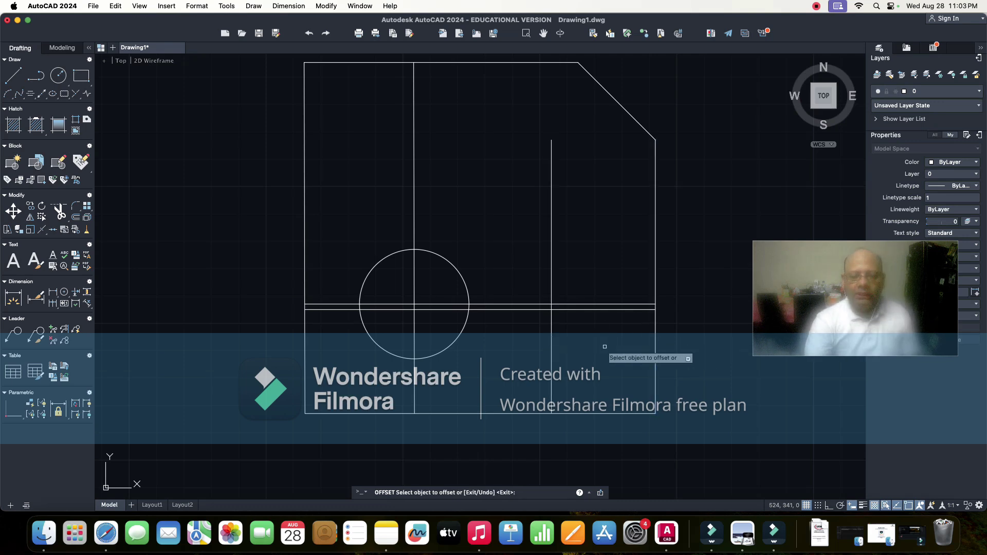
{"action": "key", "text": "Escape"}
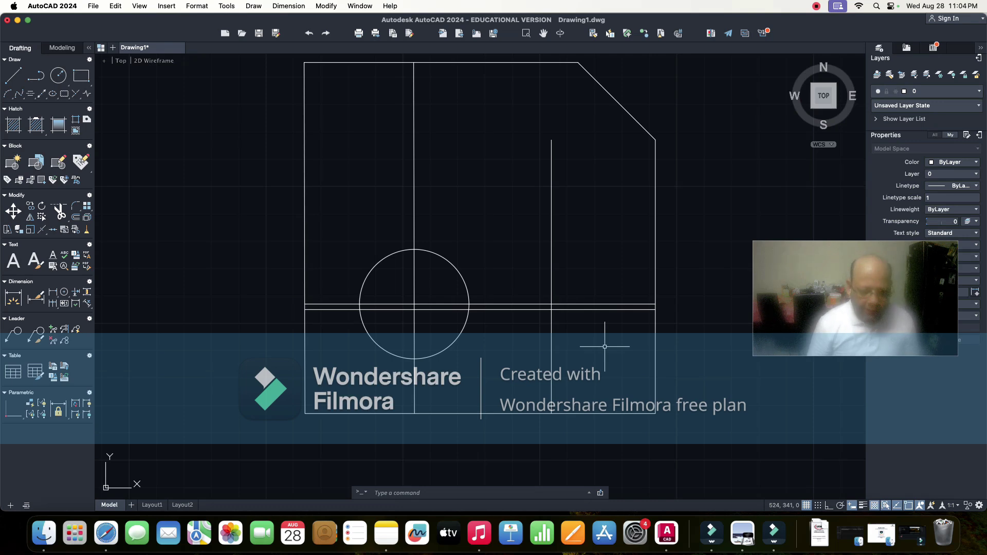
- Offset the vertical centre line 25 right and the horizontal line twice 25 upward
{"action": "key", "text": "Return"}
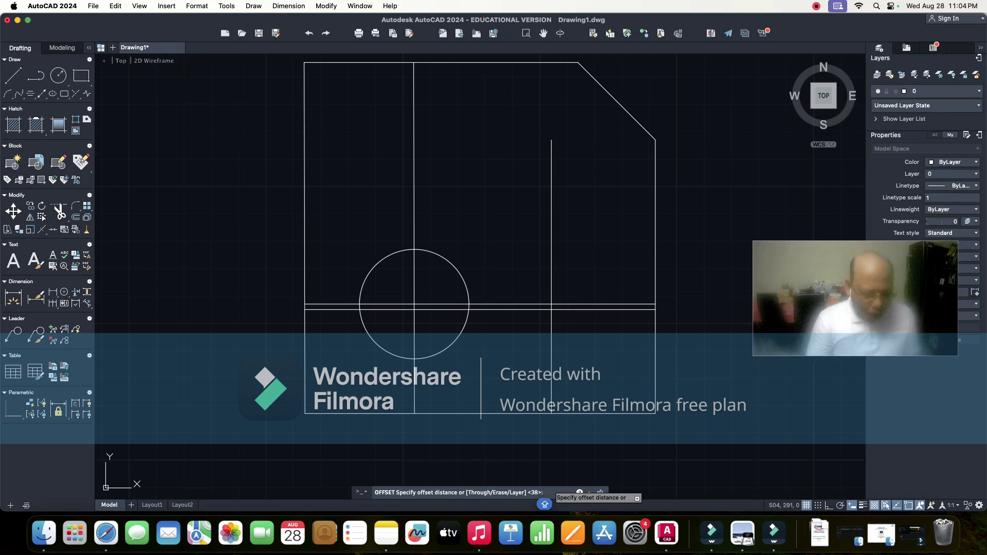
{"action": "key", "text": "Return"}
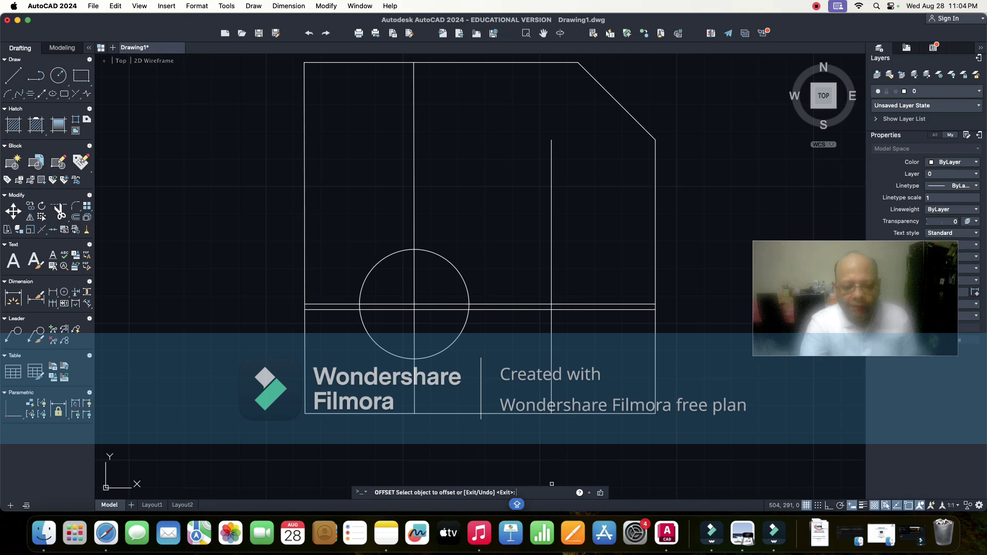
{"action": "key", "text": "Escape"}
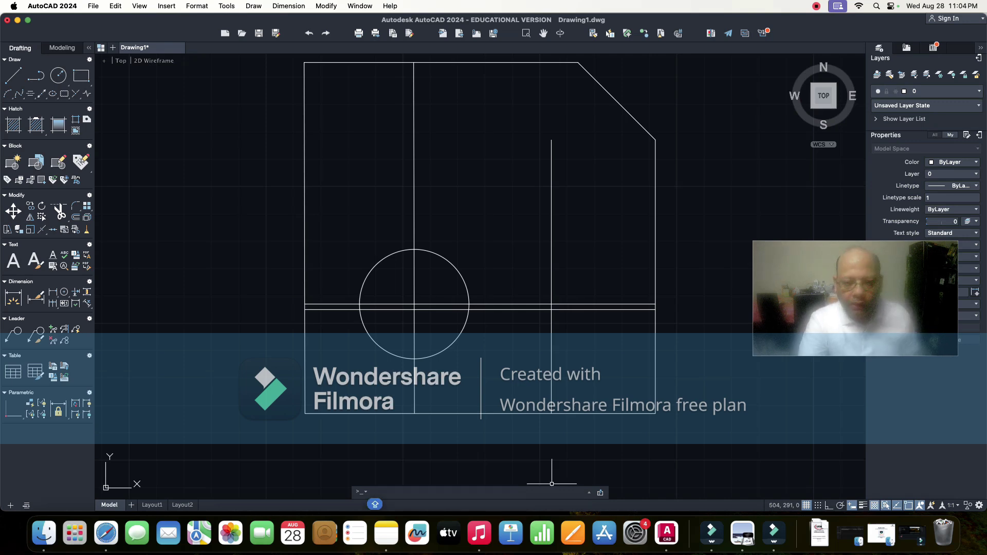
{"action": "key", "text": "Return"}
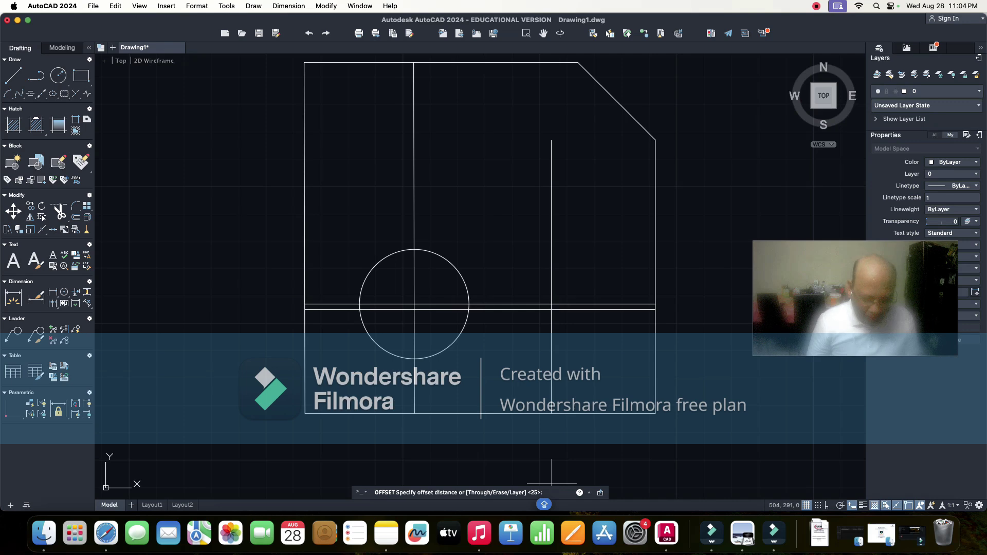
{"action": "key", "text": "Return"}
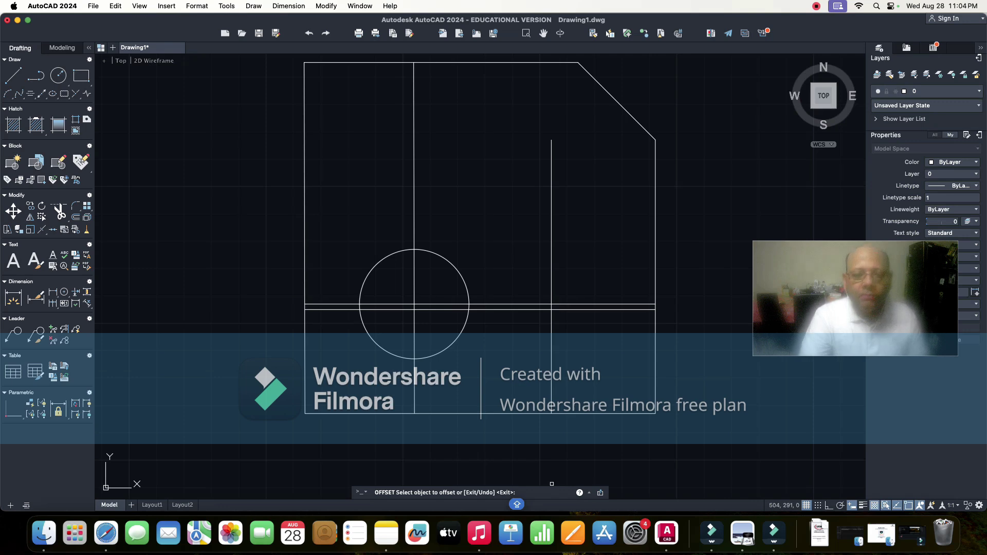
{"action": "left_click", "coordinate": [414, 84]}
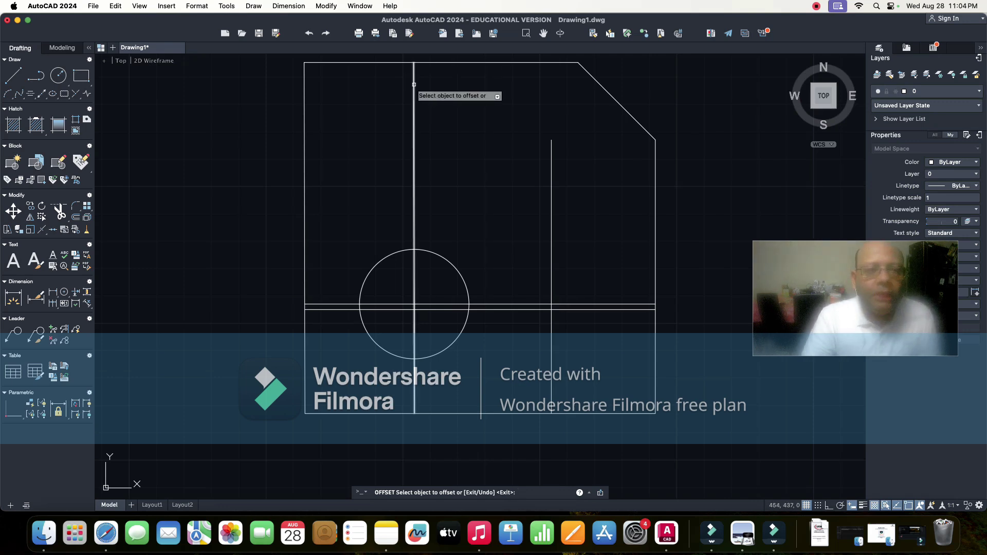
{"action": "left_click", "coordinate": [446, 103]}
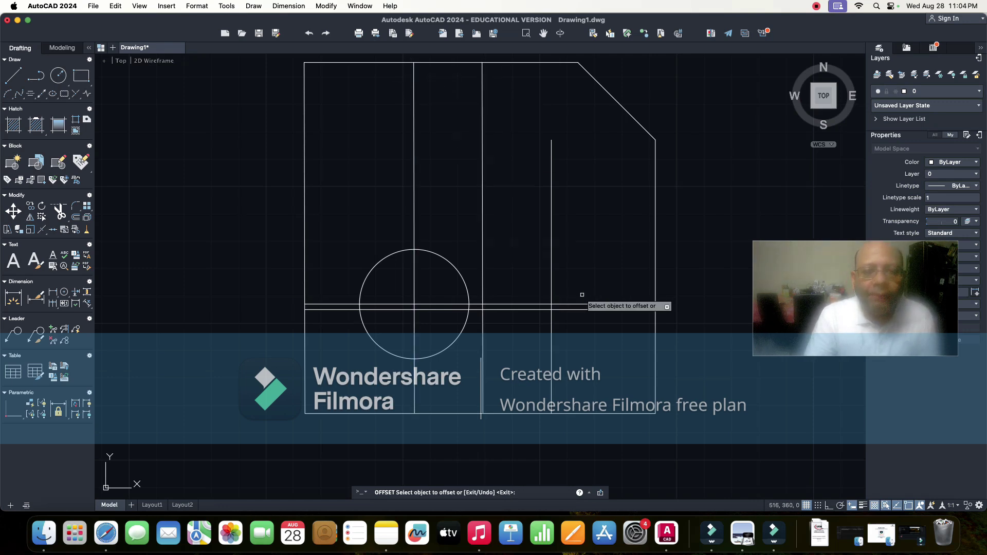
{"action": "left_click", "coordinate": [595, 305]}
{"action": "left_click", "coordinate": [601, 243]}
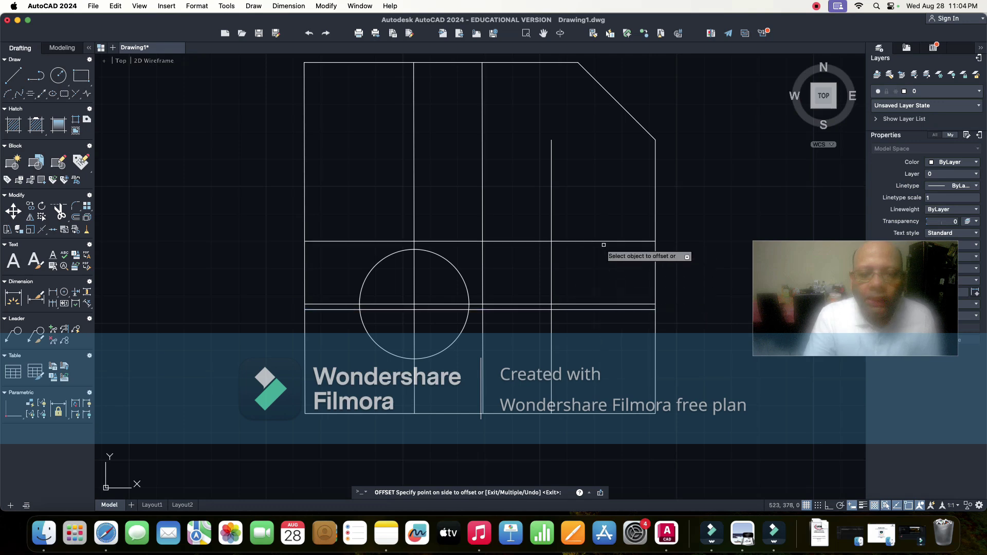
{"action": "left_click", "coordinate": [601, 241]}
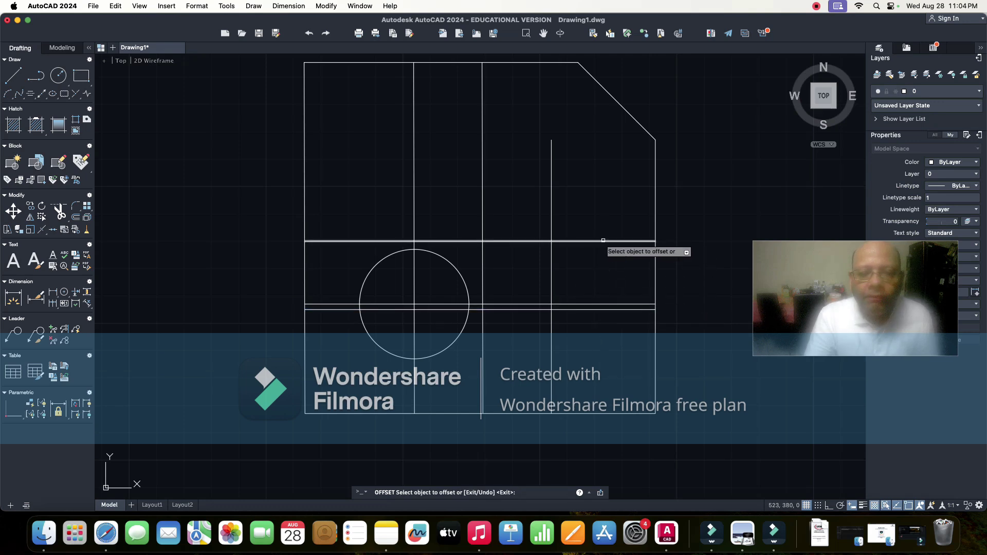
{"action": "left_click", "coordinate": [594, 197]}
{"action": "key", "text": "Escape"}
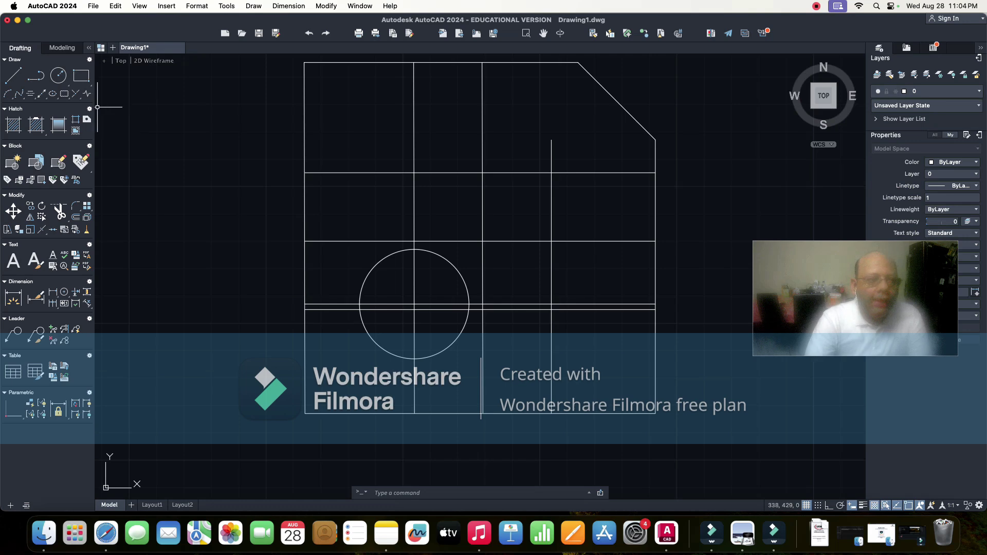
{"action": "left_click", "coordinate": [383, 492]}
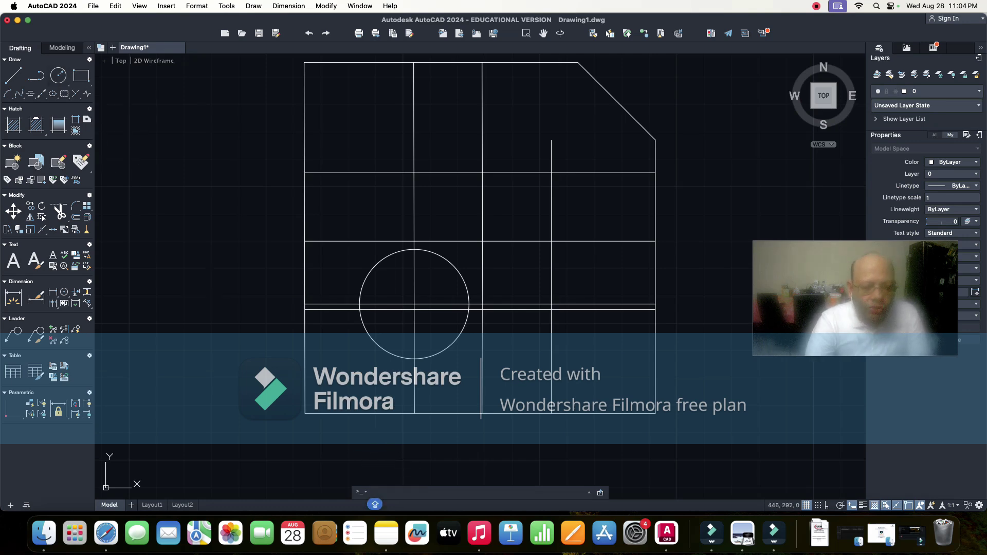
- Draw a radius-20 circle at the upper-left intersection, then undo it
{"action": "type", "text": "c"}
{"action": "key", "text": "Return"}
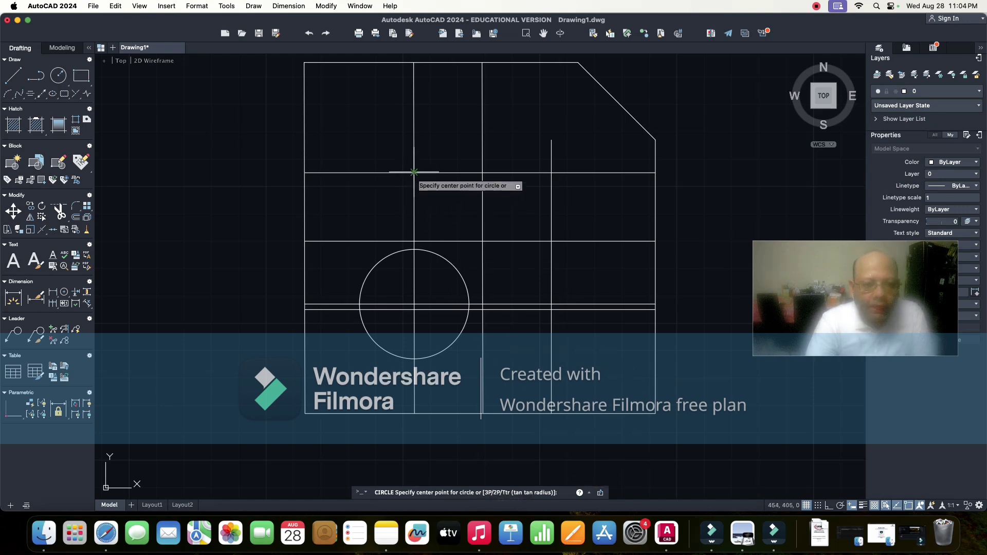
{"action": "left_click", "coordinate": [414, 173]}
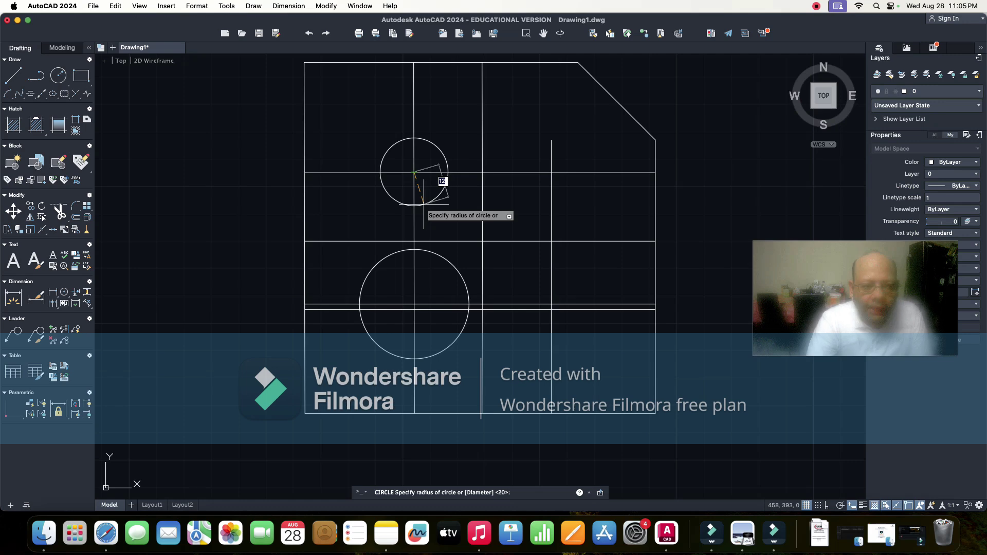
{"action": "type", "text": "20"}
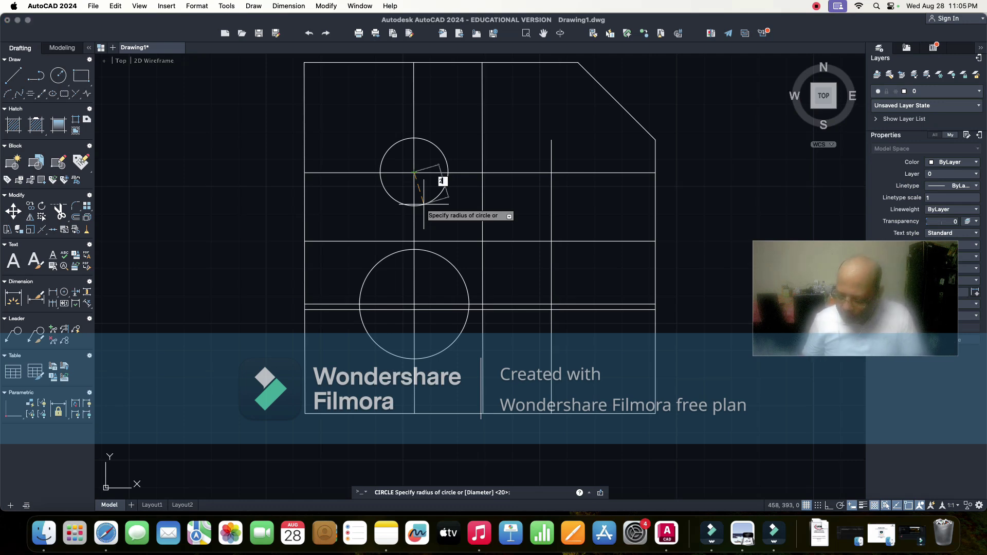
{"action": "key", "text": "Return"}
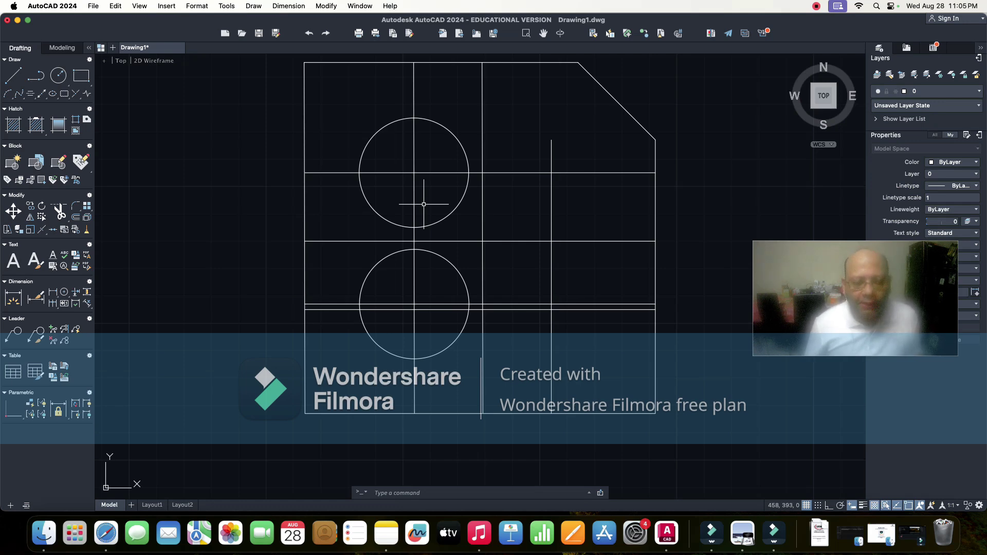
{"action": "key", "text": "super+z"}
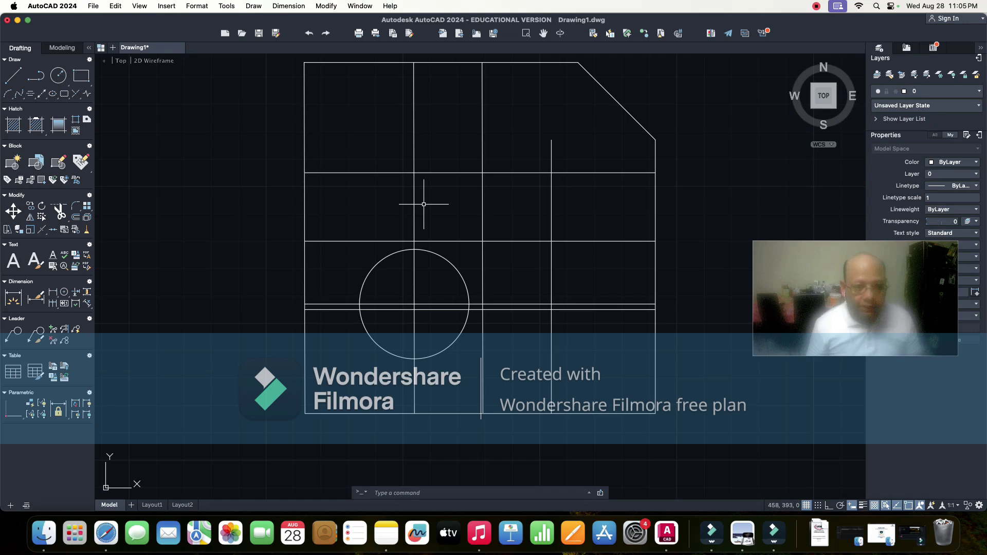
- Draw a diameter-20 circle at the upper-left intersection and reopen the lab manual's Figure 1
{"action": "left_click", "coordinate": [531, 492]}
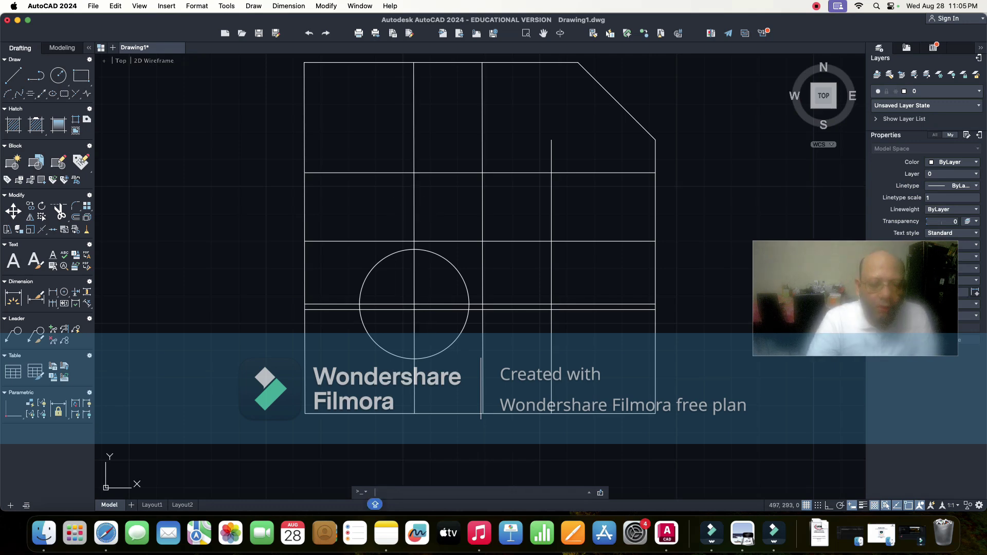
{"action": "type", "text": "circle"}
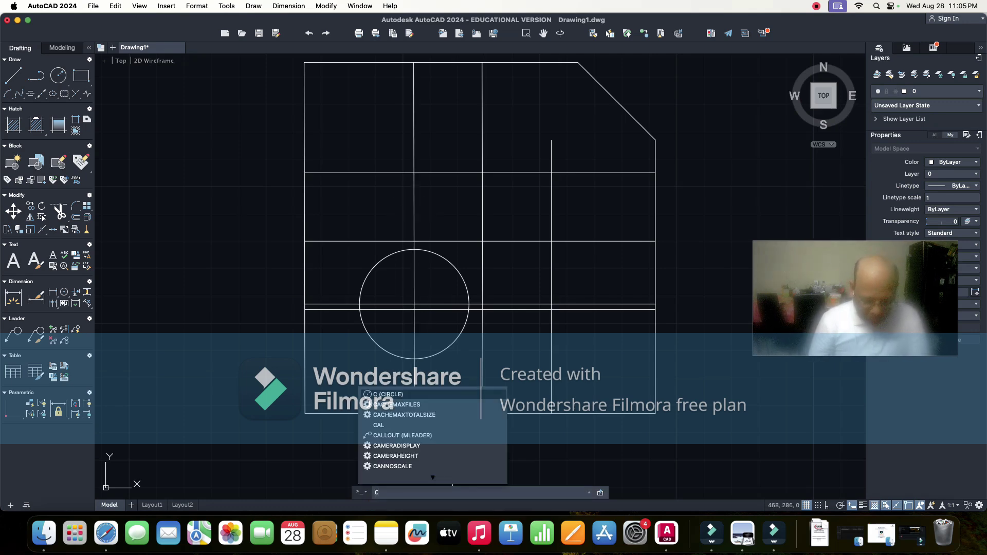
{"action": "key", "text": "Return"}
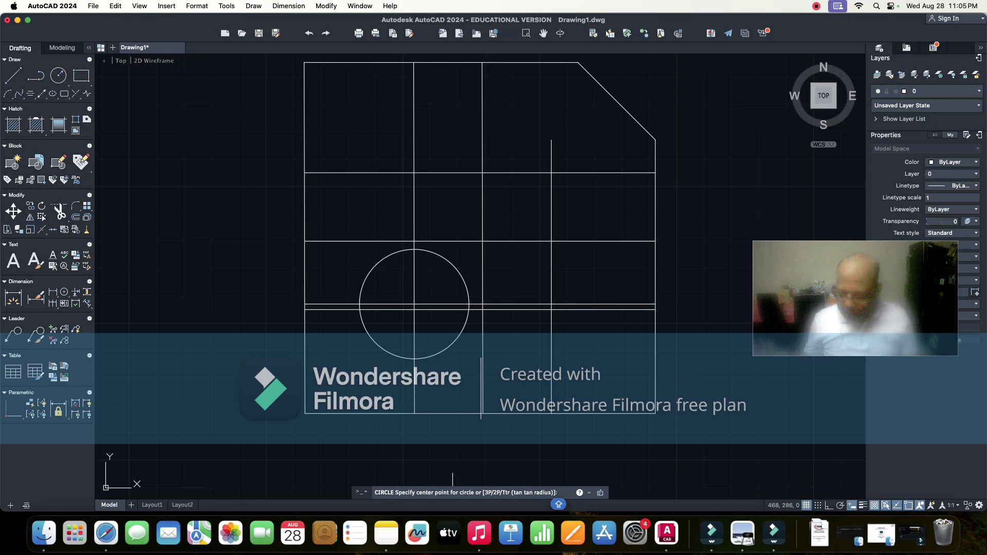
{"action": "left_click", "coordinate": [414, 172]}
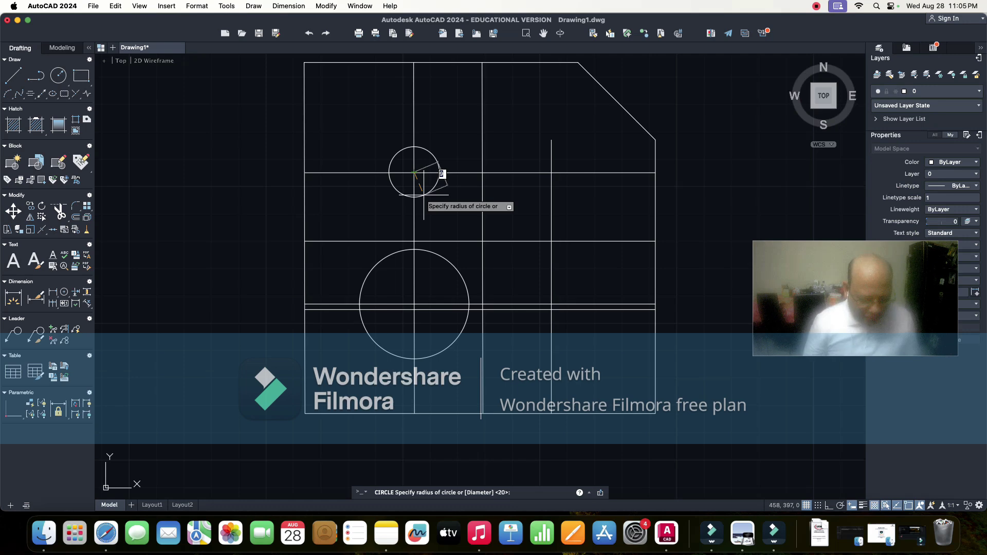
{"action": "type", "text": "D"}
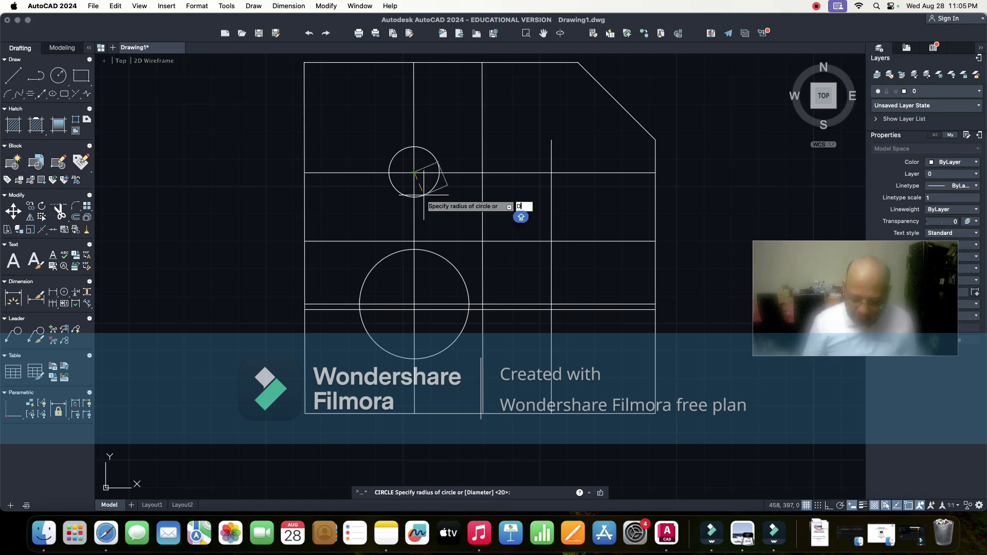
{"action": "key", "text": "Return"}
{"action": "type", "text": "20"}
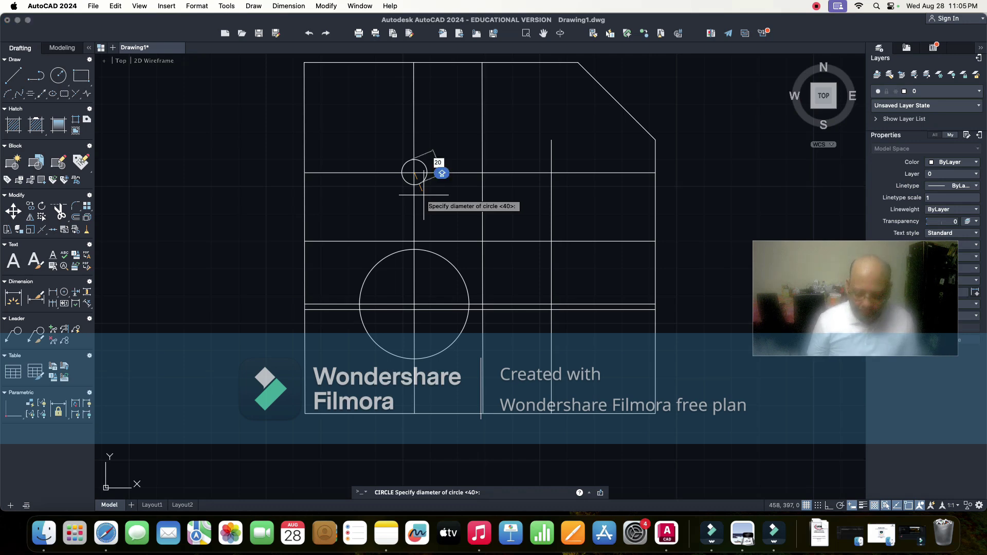
{"action": "key", "text": "Return"}
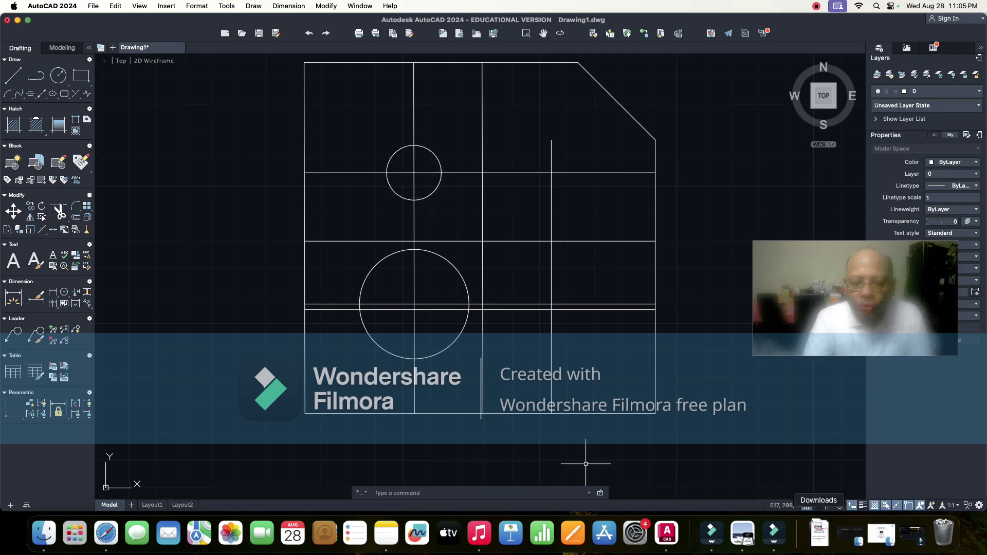
{"action": "left_click", "coordinate": [819, 533]}
{"action": "left_click", "coordinate": [821, 491]}
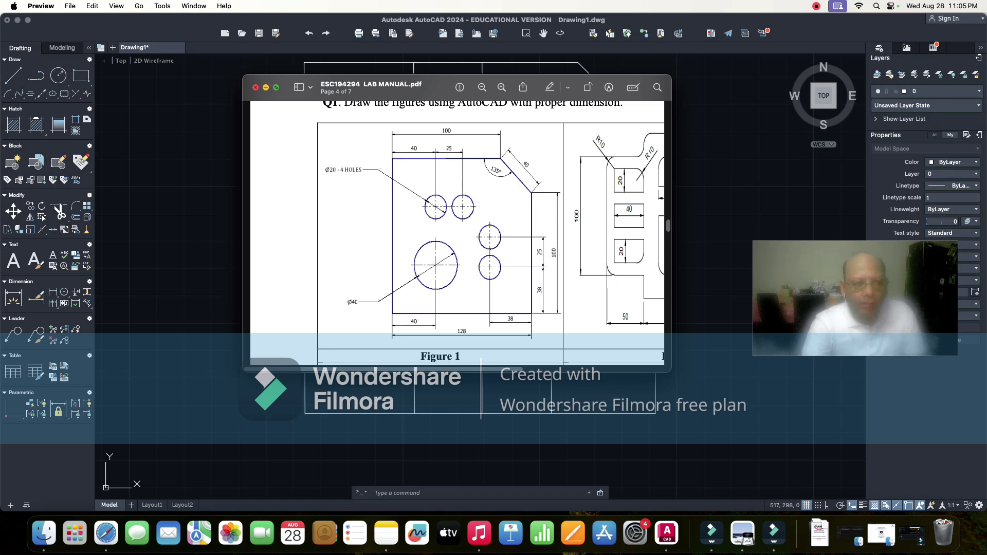
- Minimize the lab manual and start the COPY command (CO) in AutoCAD
{"action": "key", "text": "super+m"}
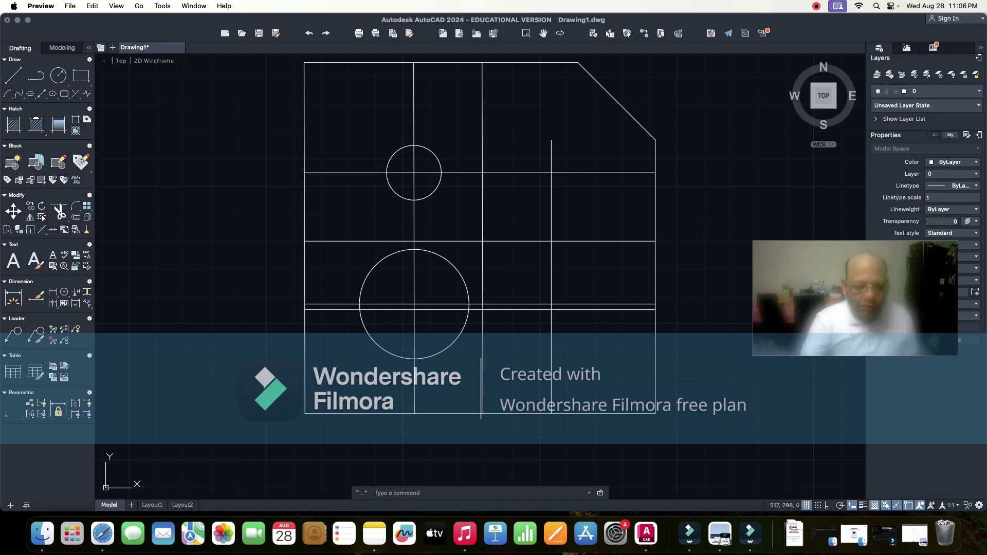
{"action": "left_click", "coordinate": [586, 463]}
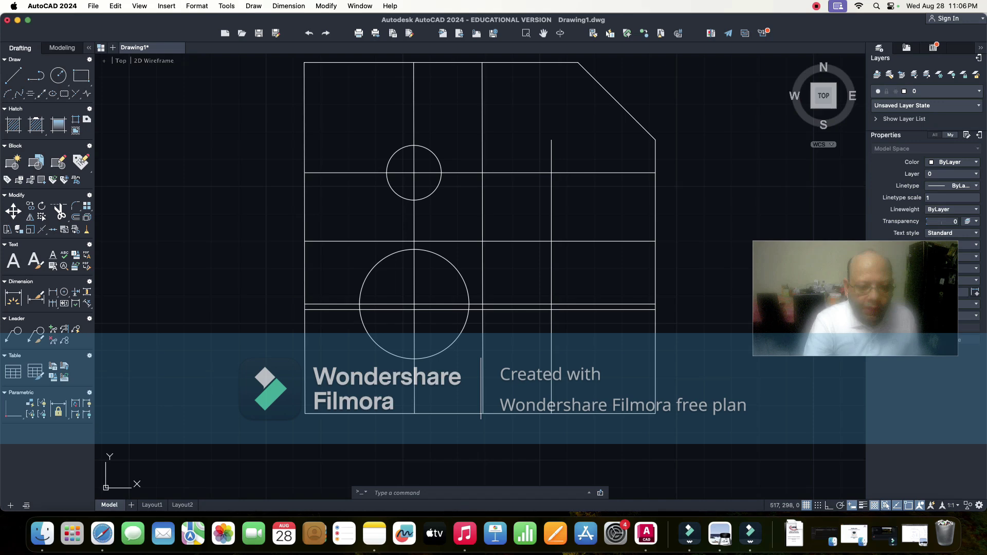
{"action": "type", "text": "CP"}
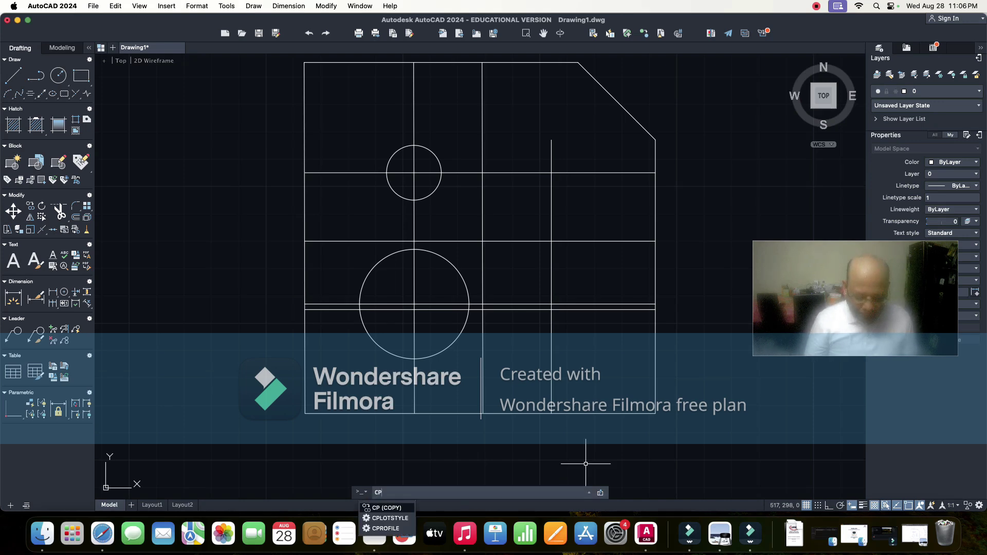
{"action": "type", "text": "O"}
{"action": "key", "text": "Return"}
{"action": "key", "text": "Caps_Lock"}
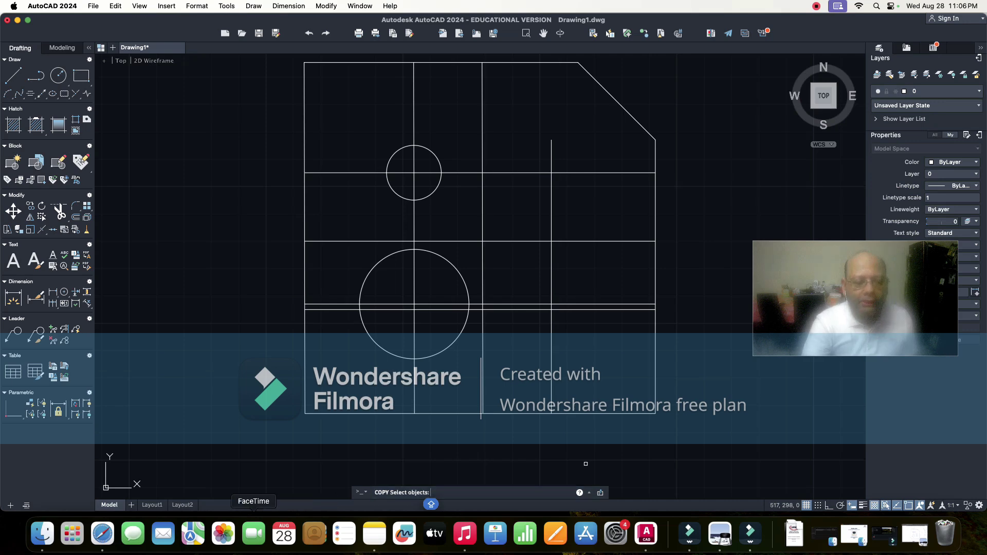
- Add a 'CP: COPY' line to the AutoCAD command notes and minimize Notes
{"action": "left_click", "coordinate": [374, 534]}
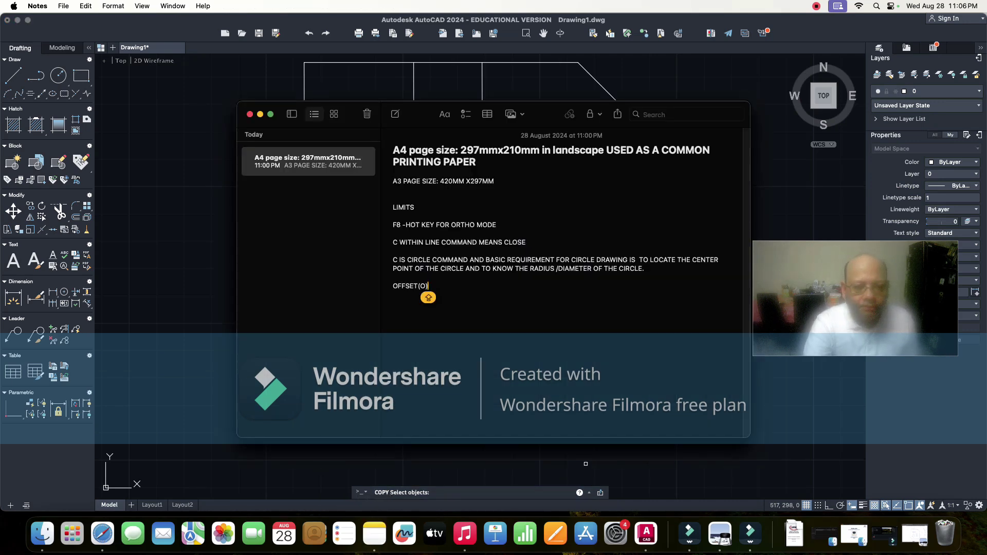
{"action": "key", "text": "Return"}
{"action": "key", "text": "Return"}
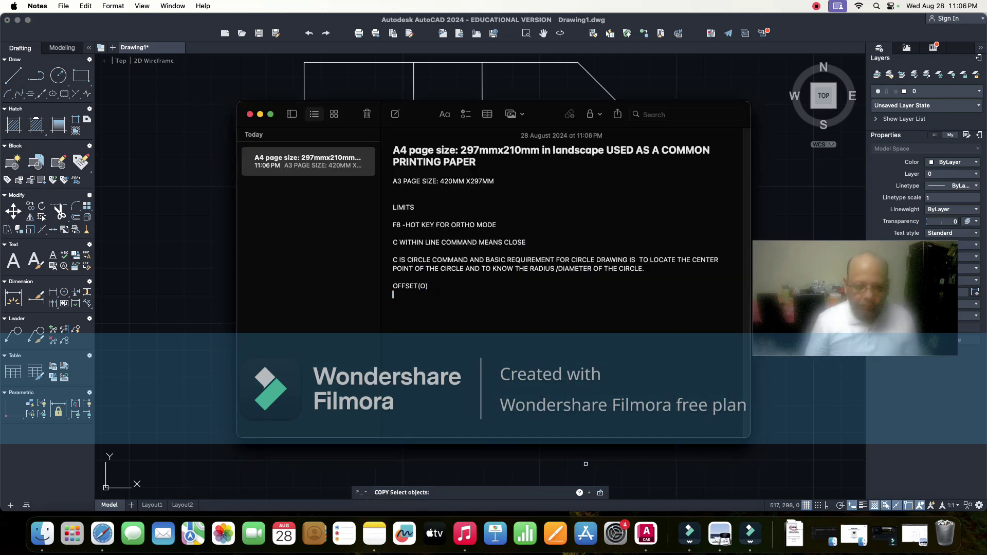
{"action": "type", "text": "C"}
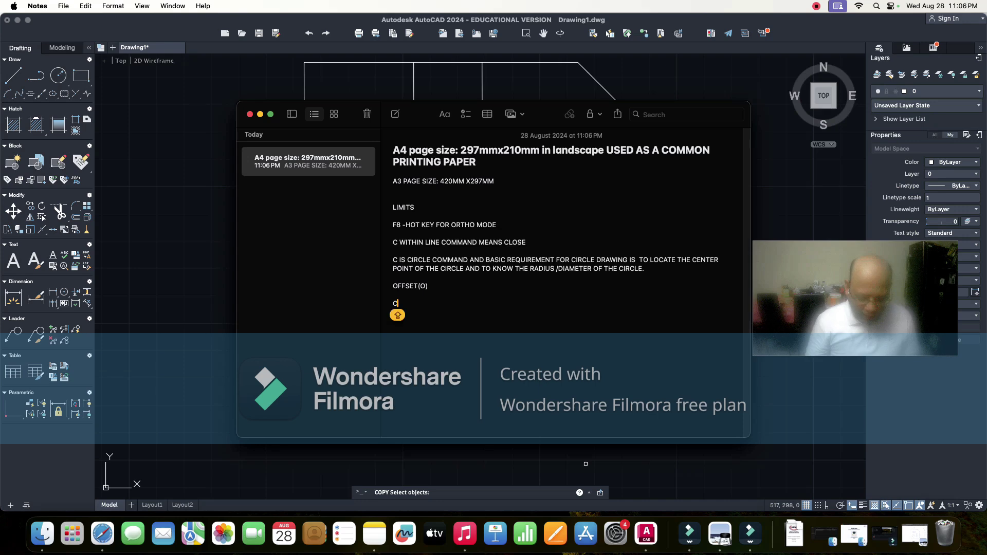
{"action": "type", "text": "P"}
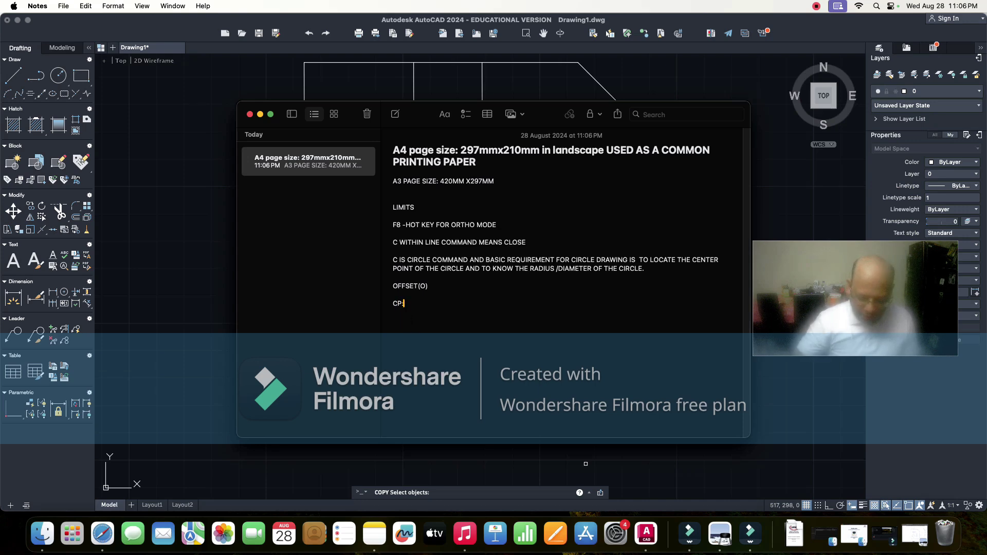
{"action": "type", "text": ": COPY"}
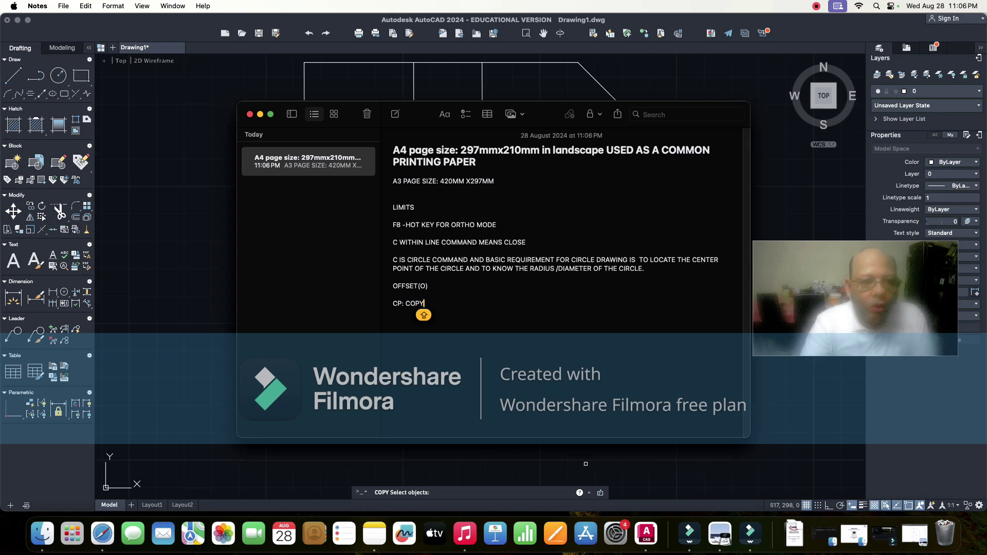
{"action": "key", "text": "super+m"}
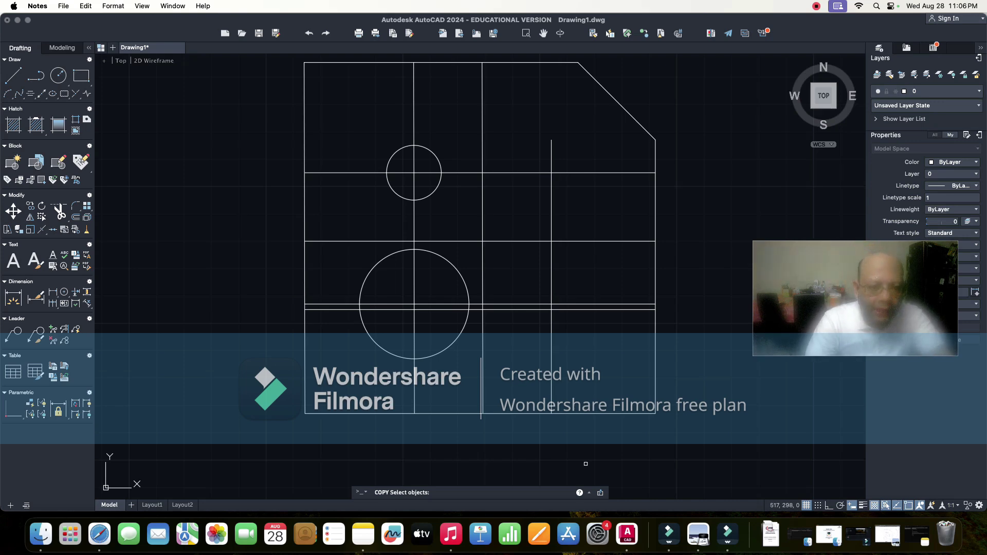
- Copy the diameter-20 circle from its centre to the upper-right, middle-right and lower-right intersections
{"action": "left_click", "coordinate": [586, 464]}
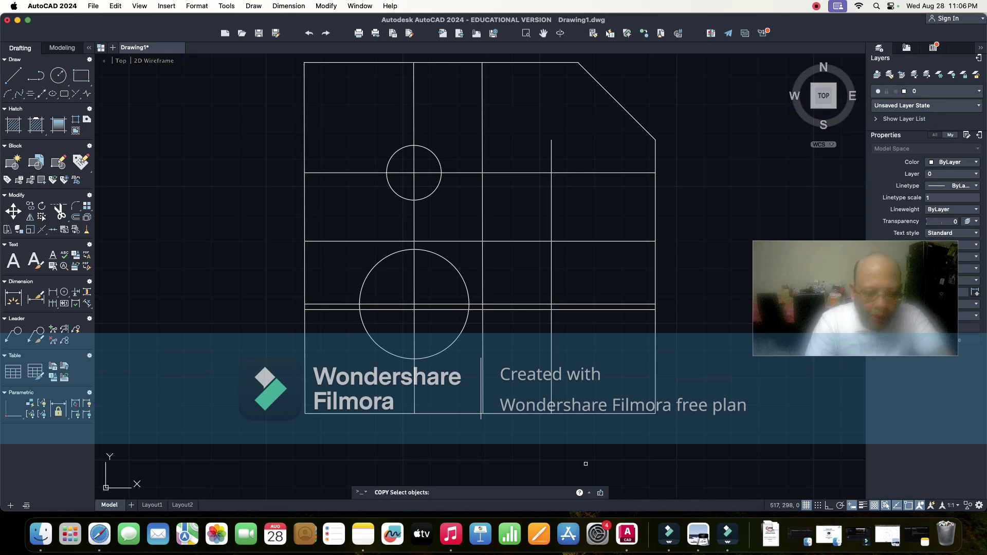
{"action": "left_click", "coordinate": [431, 192]}
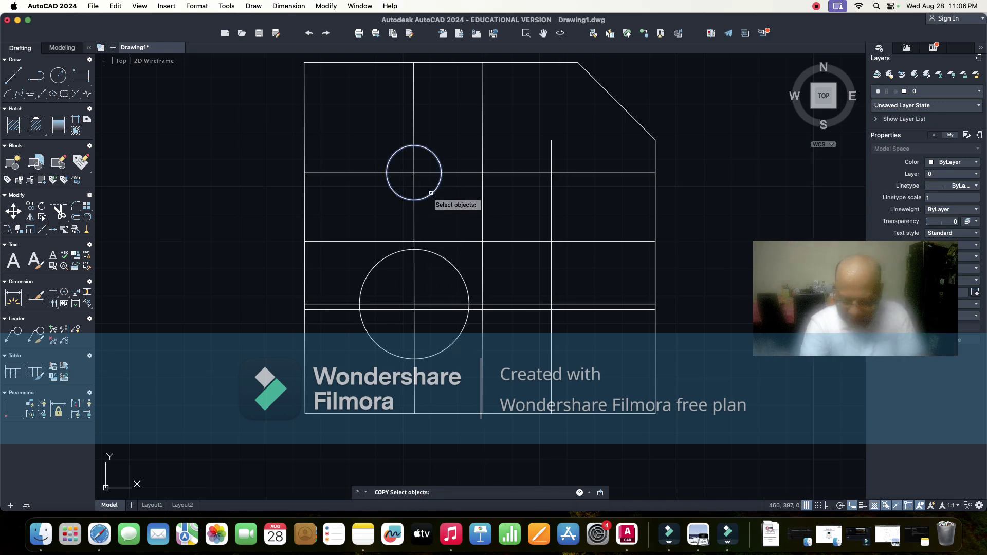
{"action": "key", "text": "Return"}
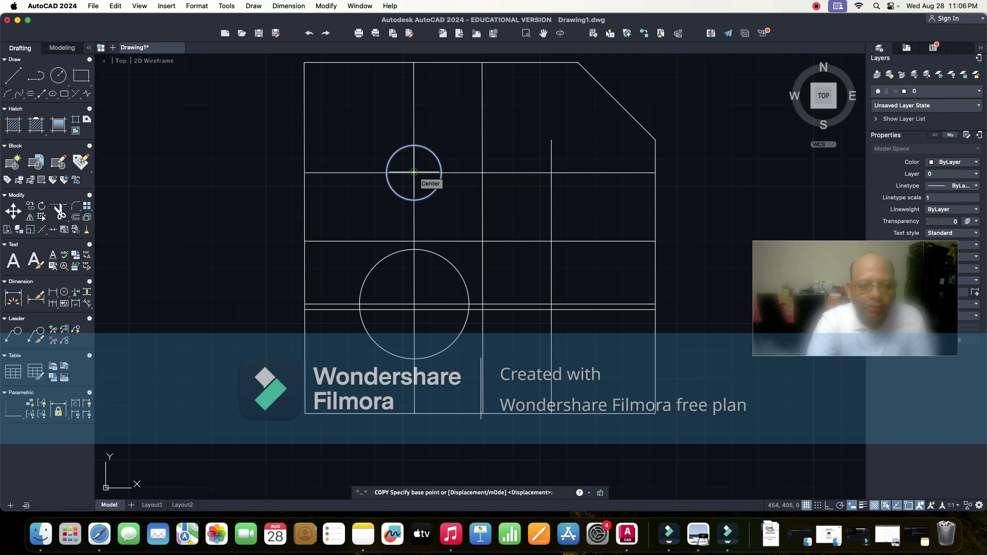
{"action": "left_click", "coordinate": [414, 173]}
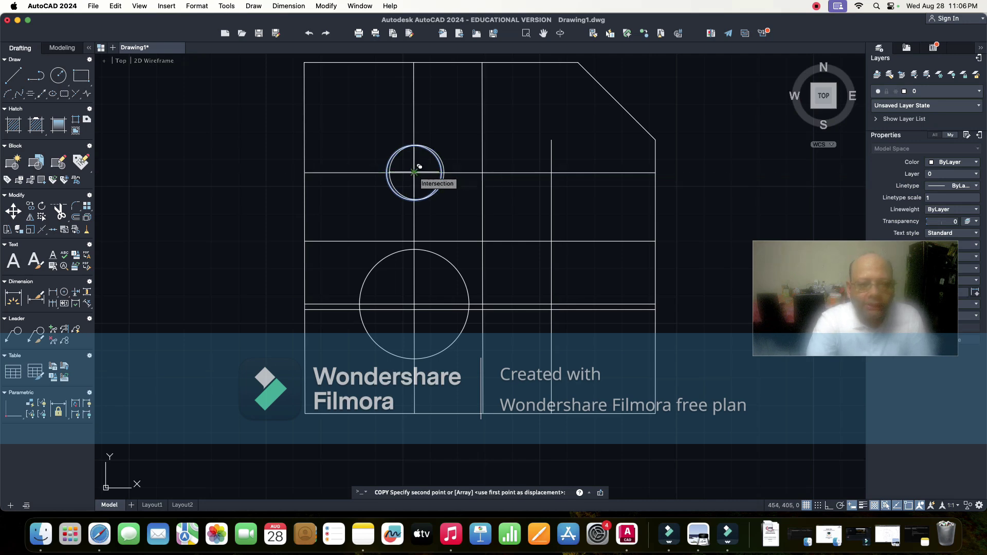
{"action": "left_click", "coordinate": [483, 173]}
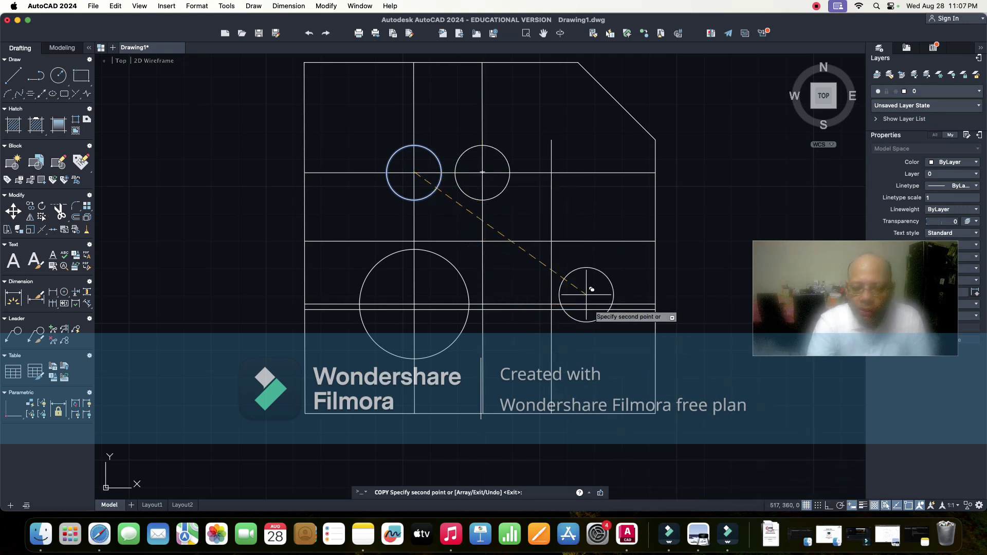
{"action": "left_click", "coordinate": [552, 240]}
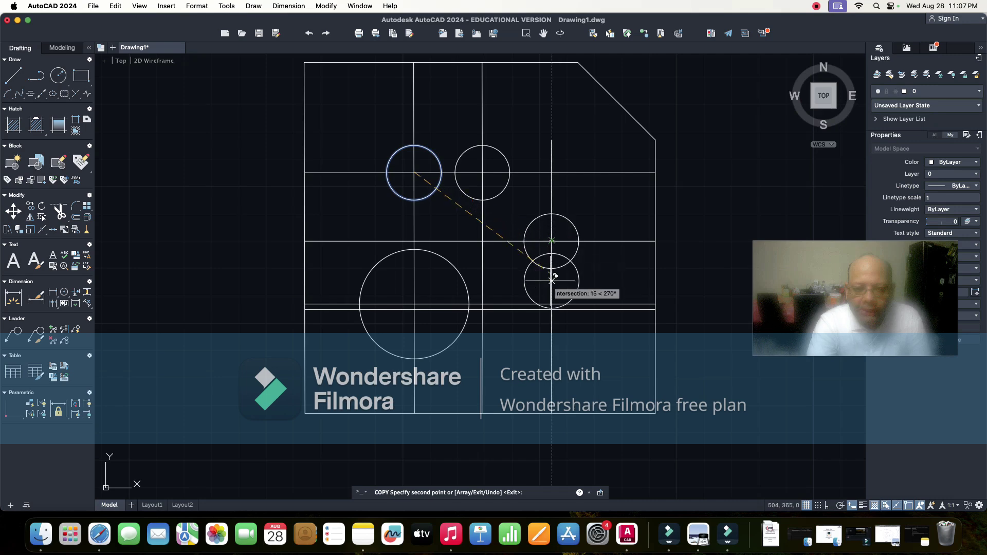
{"action": "left_click", "coordinate": [552, 310]}
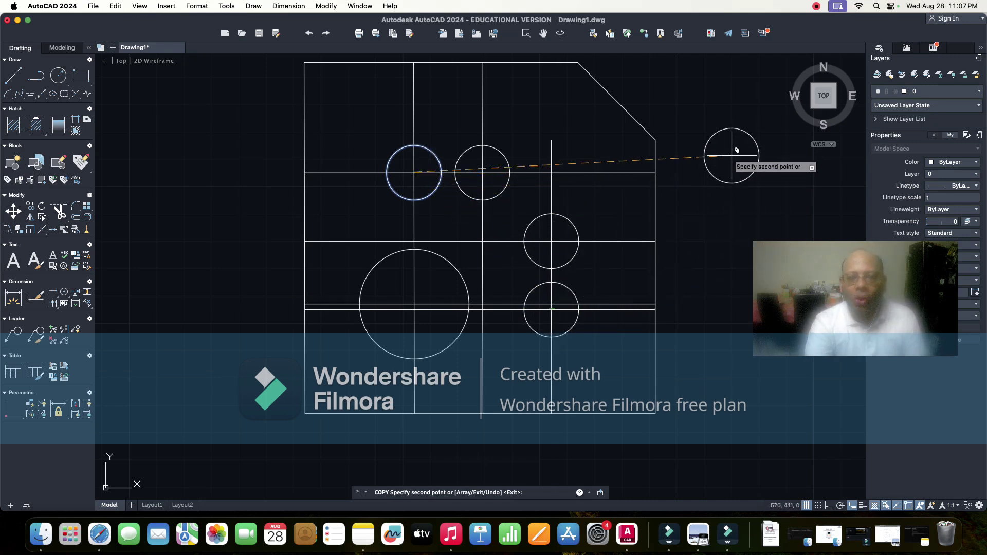
{"action": "key", "text": "Escape"}
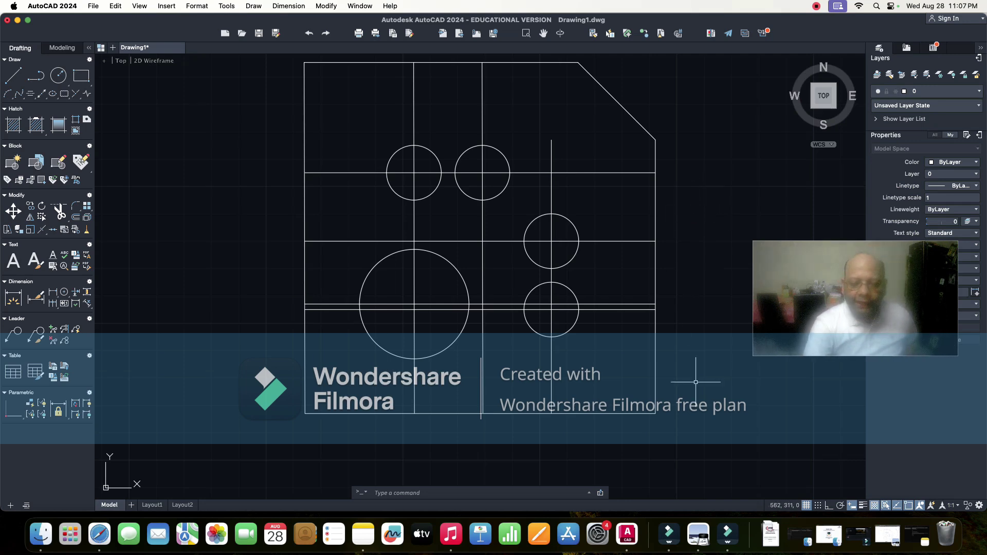
{"action": "left_click", "coordinate": [770, 535]}
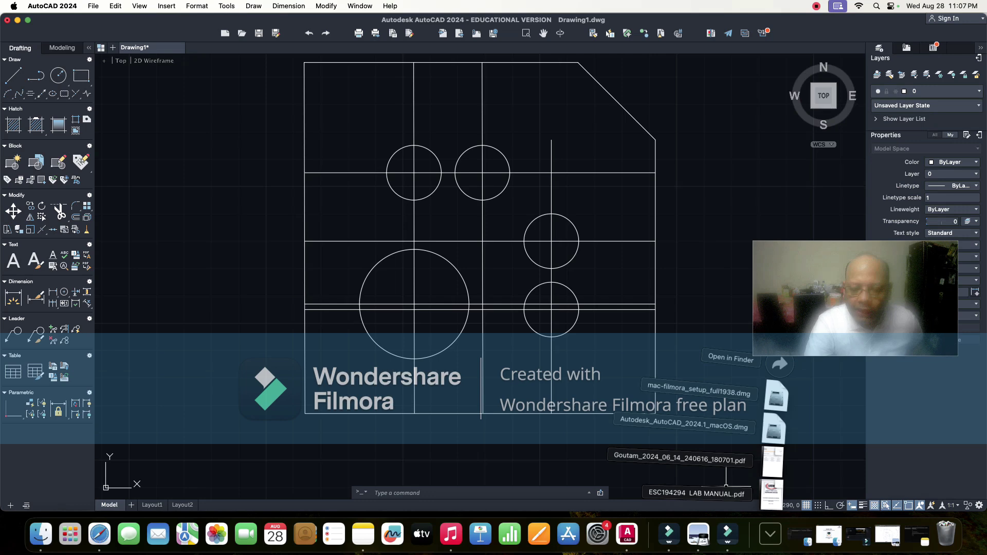
{"action": "left_click", "coordinate": [771, 495]}
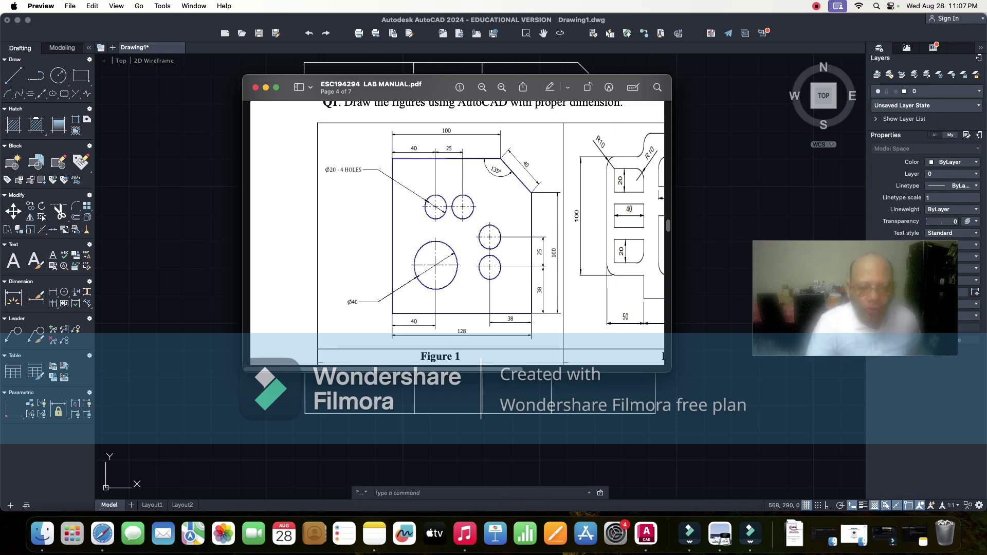
{"action": "key", "text": "super+Tab"}
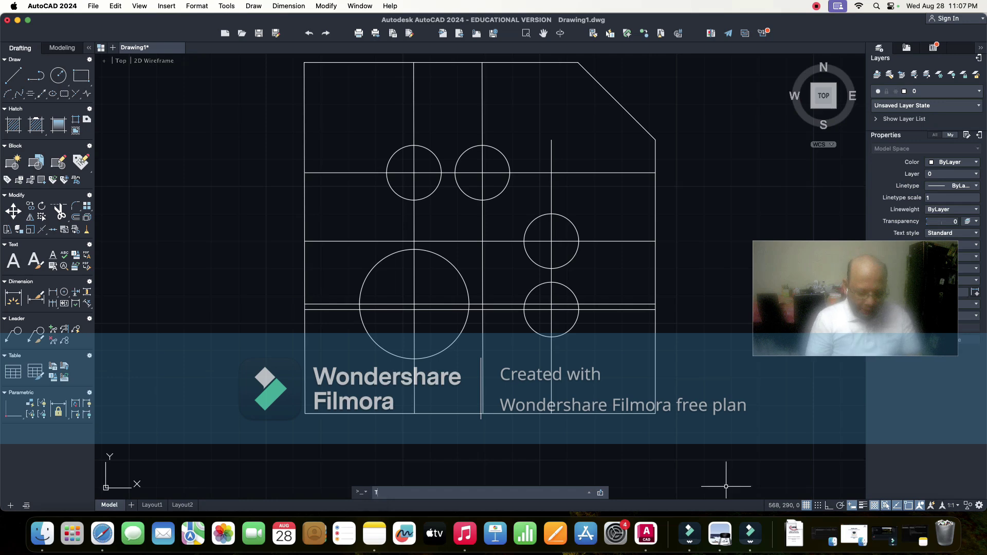
- Trim the left-side construction-line ends with fence selections
{"action": "type", "text": "tr"}
{"action": "key", "text": "Return"}
{"action": "key", "text": "Caps_Lock"}
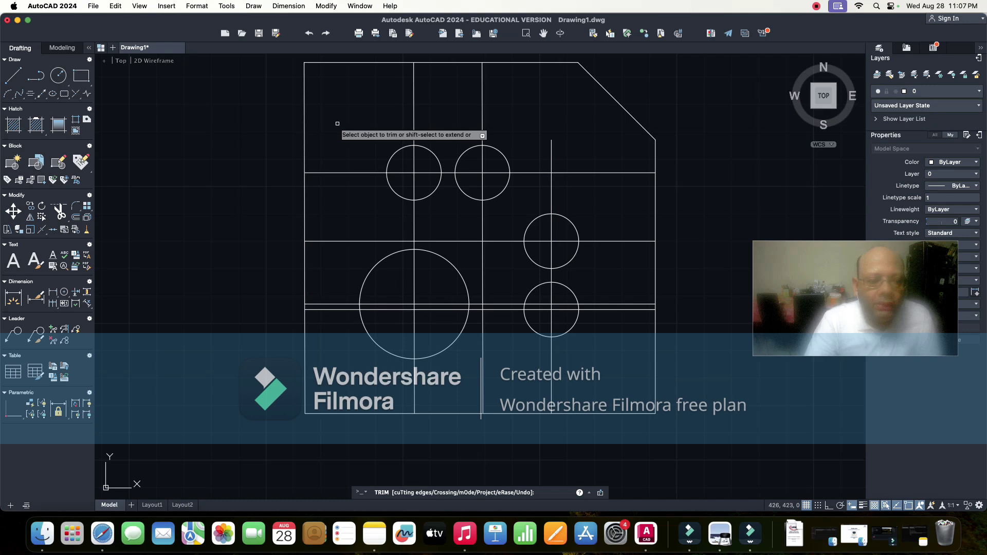
{"action": "left_click", "coordinate": [333, 173]}
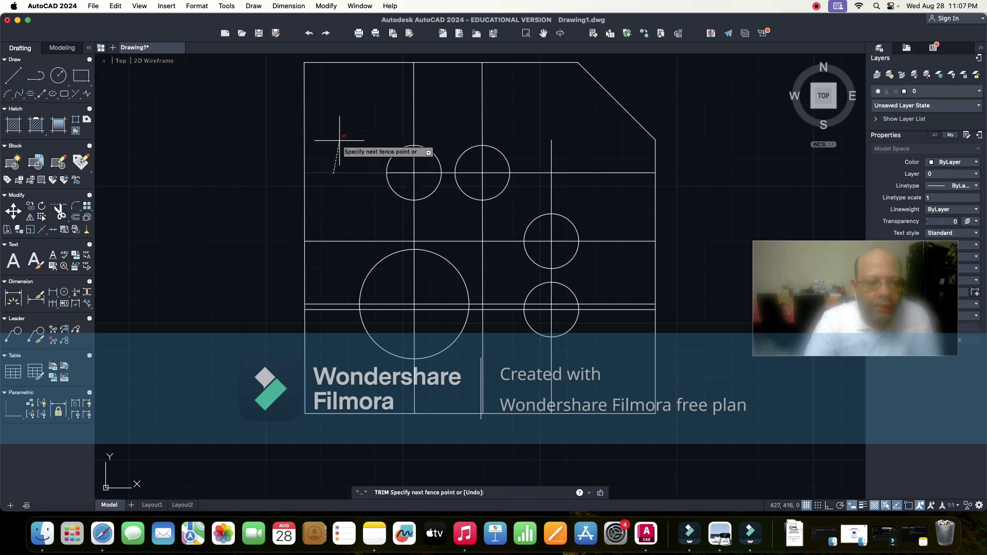
{"action": "key", "text": "Return"}
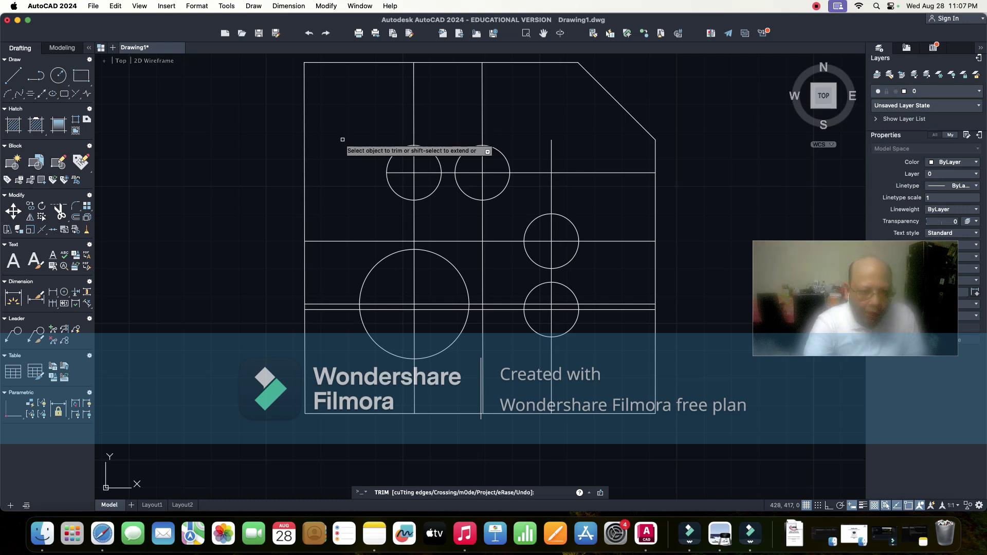
{"action": "left_click", "coordinate": [342, 139]}
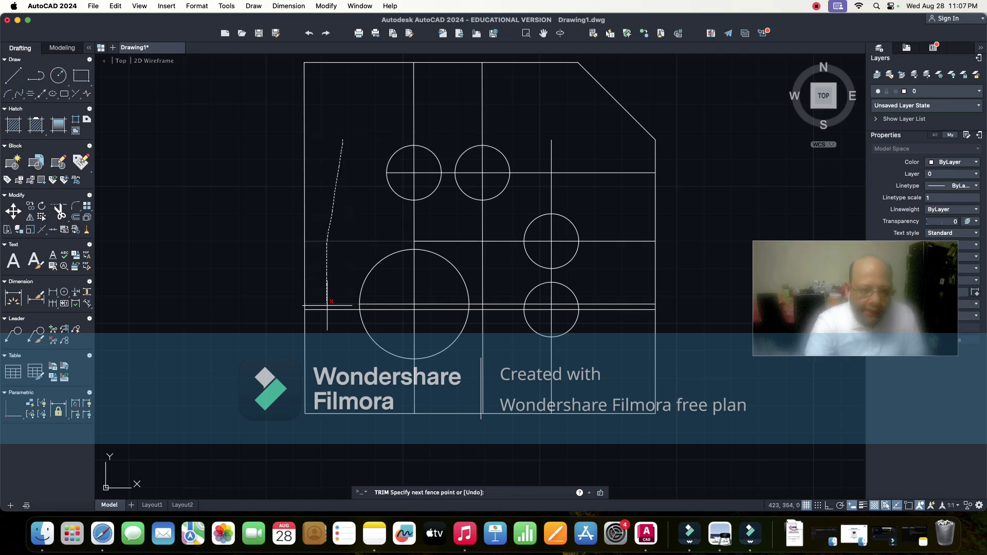
{"action": "left_click", "coordinate": [336, 369]}
{"action": "key", "text": "Return"}
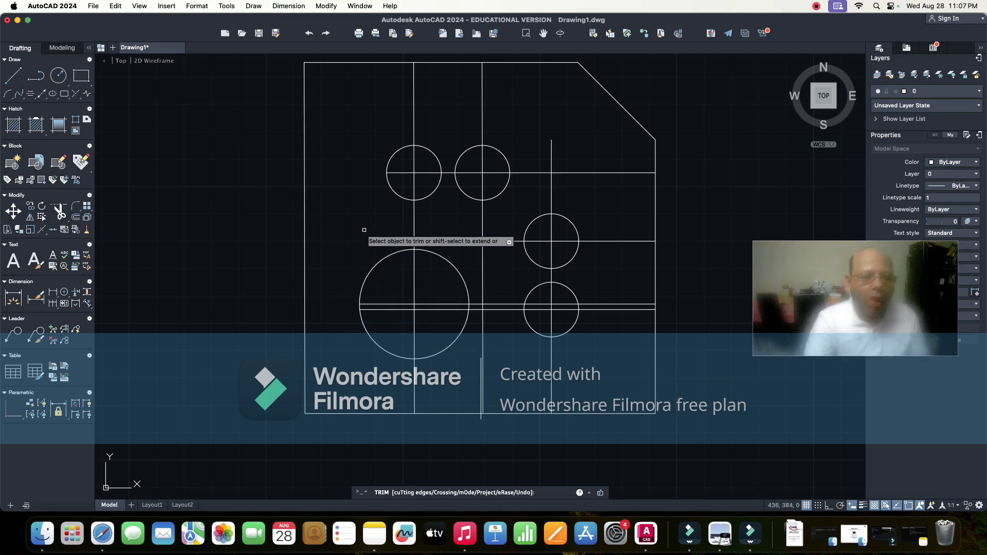
- Trim the lower guide lines, the stub inside the big circle and lines beside the lower-right hole
{"action": "left_click", "coordinate": [364, 231]}
{"action": "mouse_move", "coordinate": [465, 229]}
{"action": "left_mouse_down"}
{"action": "mouse_move", "coordinate": [488, 226]}
{"action": "mouse_move", "coordinate": [493, 238]}
{"action": "mouse_move", "coordinate": [504, 334]}
{"action": "mouse_move", "coordinate": [472, 385]}
{"action": "mouse_move", "coordinate": [487, 349]}
{"action": "mouse_move", "coordinate": [482, 319]}
{"action": "mouse_move", "coordinate": [486, 327]}
{"action": "left_mouse_up"}
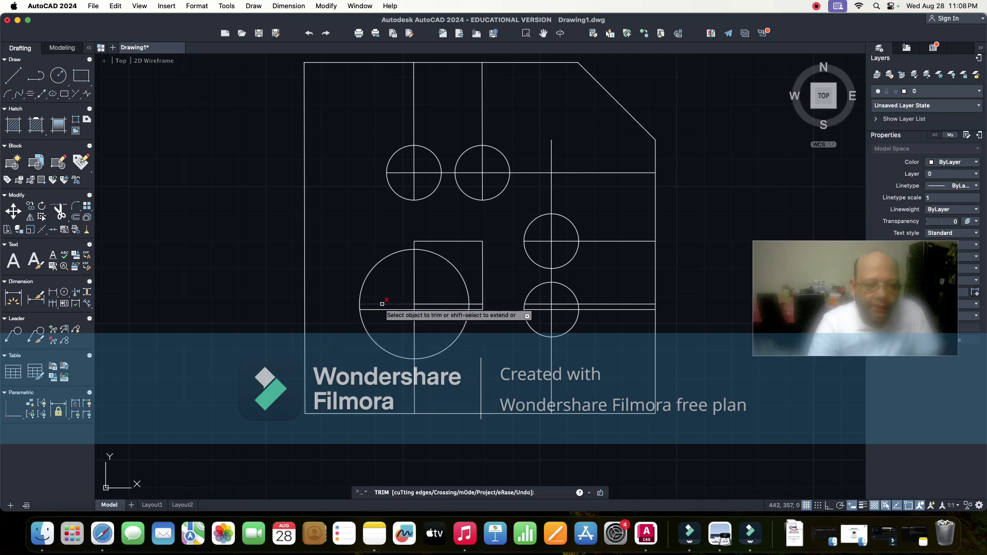
{"action": "left_click", "coordinate": [427, 310]}
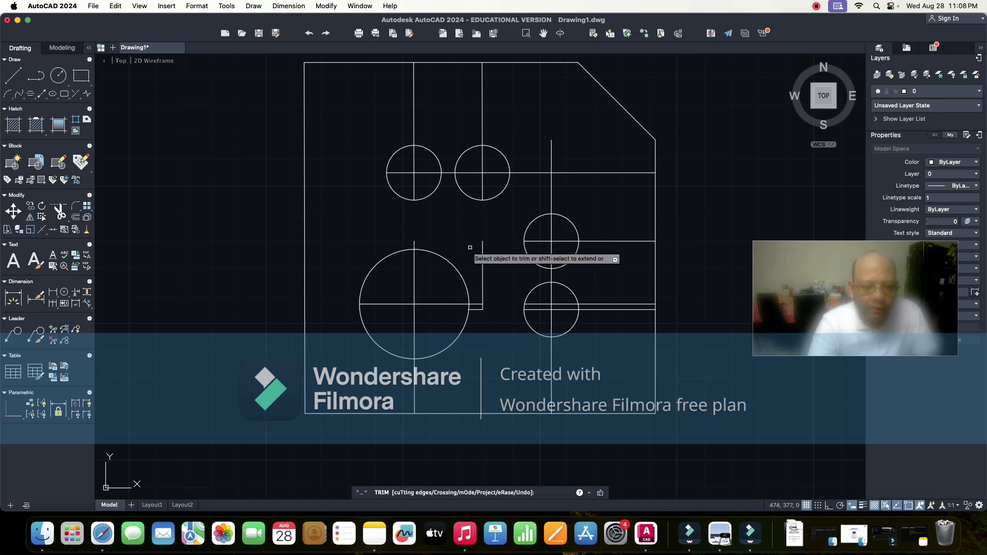
{"action": "left_click_drag", "start_coordinate": [469, 248], "coordinate": [485, 316]}
{"action": "left_click_drag", "start_coordinate": [497, 272], "coordinate": [474, 251]}
{"action": "mouse_move", "coordinate": [524, 195]}
{"action": "left_mouse_down"}
{"action": "mouse_move", "coordinate": [547, 152]}
{"action": "mouse_move", "coordinate": [574, 173]}
{"action": "mouse_move", "coordinate": [619, 252]}
{"action": "left_mouse_up"}
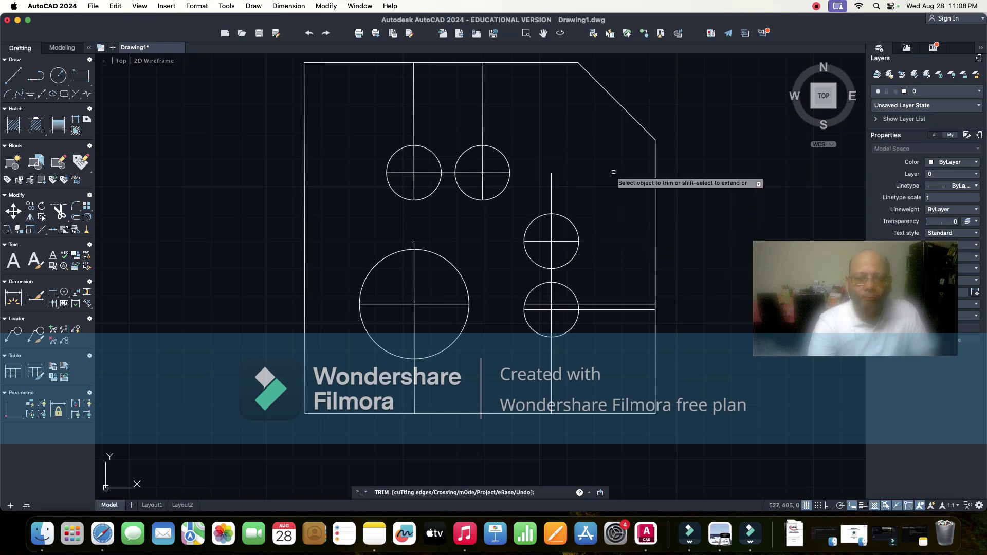
{"action": "left_click", "coordinate": [602, 304]}
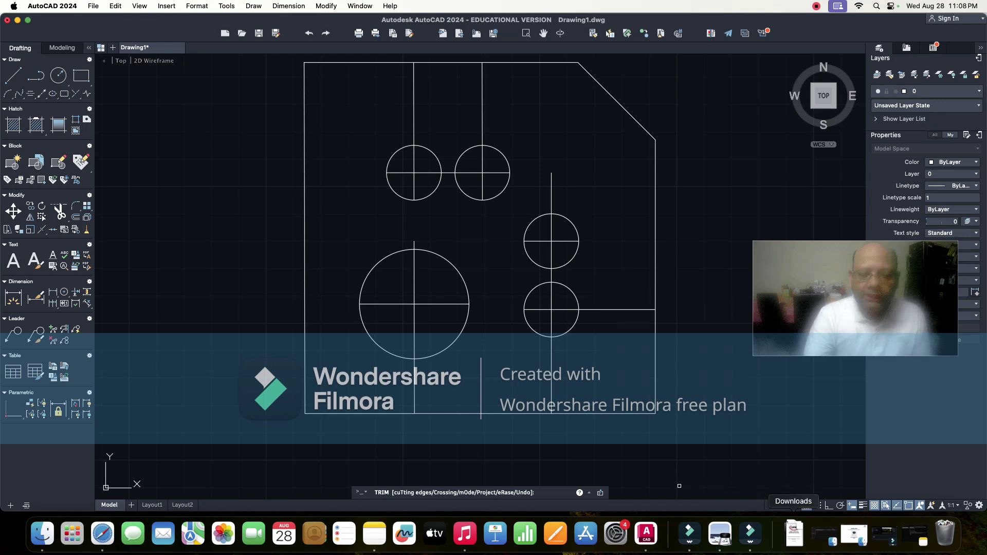
{"action": "left_click", "coordinate": [794, 534]}
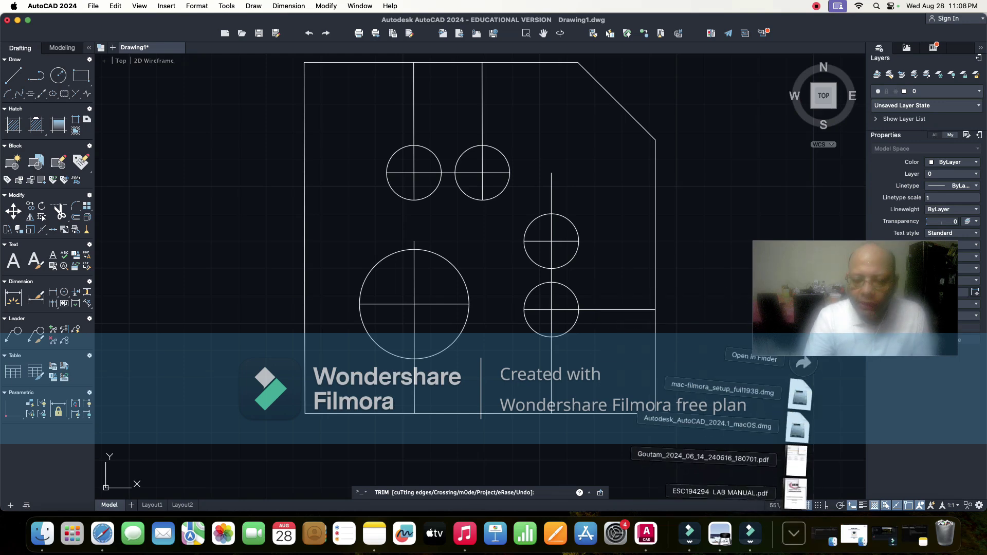
{"action": "left_click", "coordinate": [794, 493]}
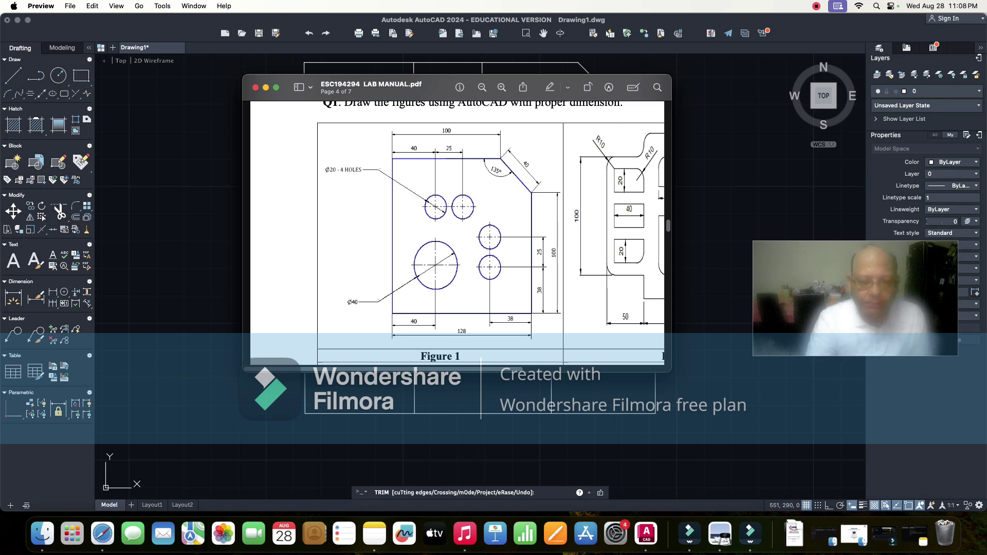
{"action": "key", "text": "super+Tab"}
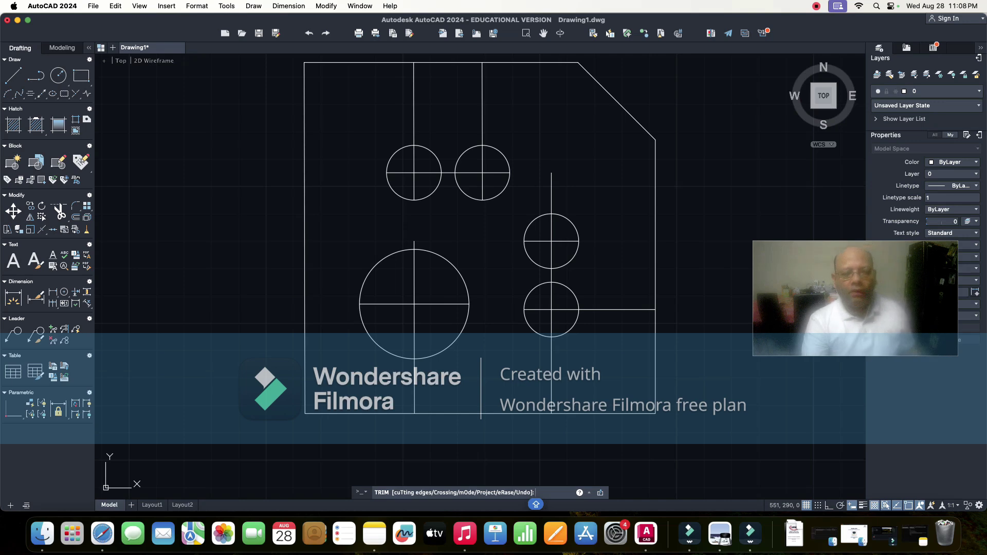
- End trimming and begin a -LINETYPE Load, entering CENTERLINE as the linetype name
{"action": "key", "text": "Escape"}
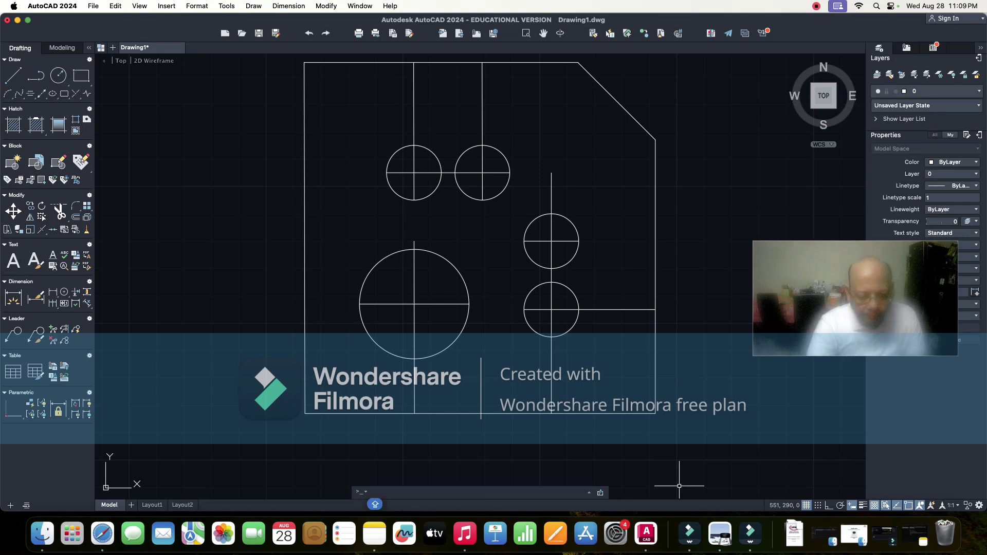
{"action": "type", "text": "l"}
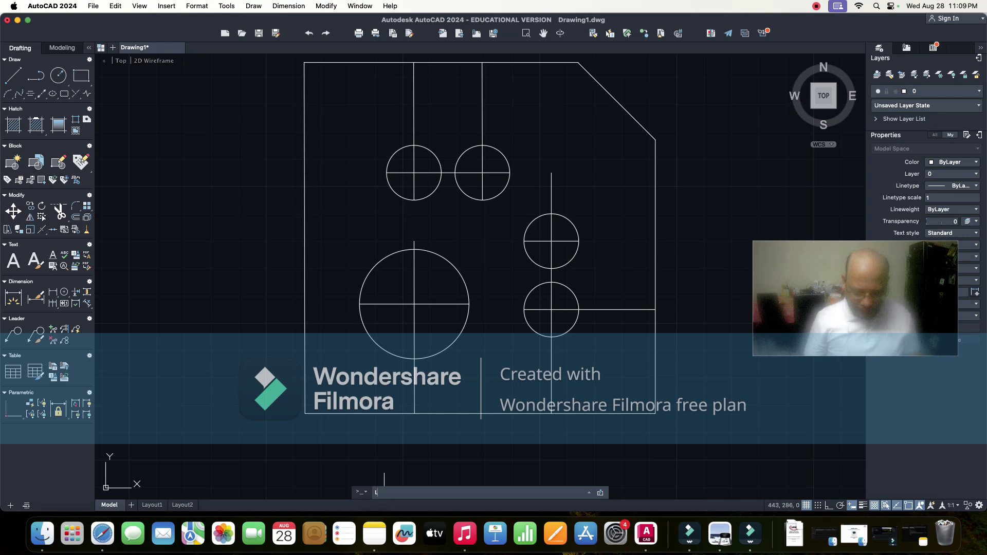
{"action": "type", "text": "INE"}
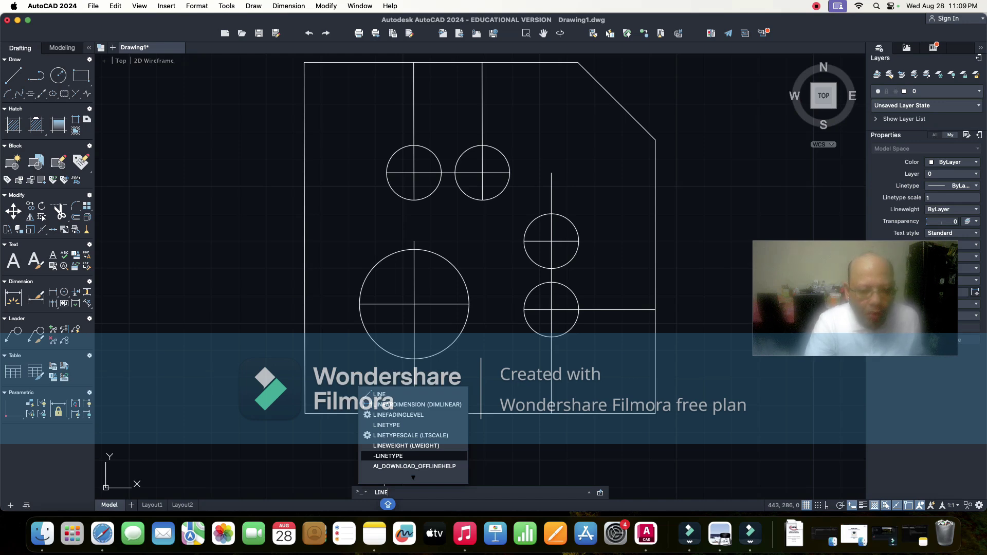
{"action": "left_click", "coordinate": [392, 456]}
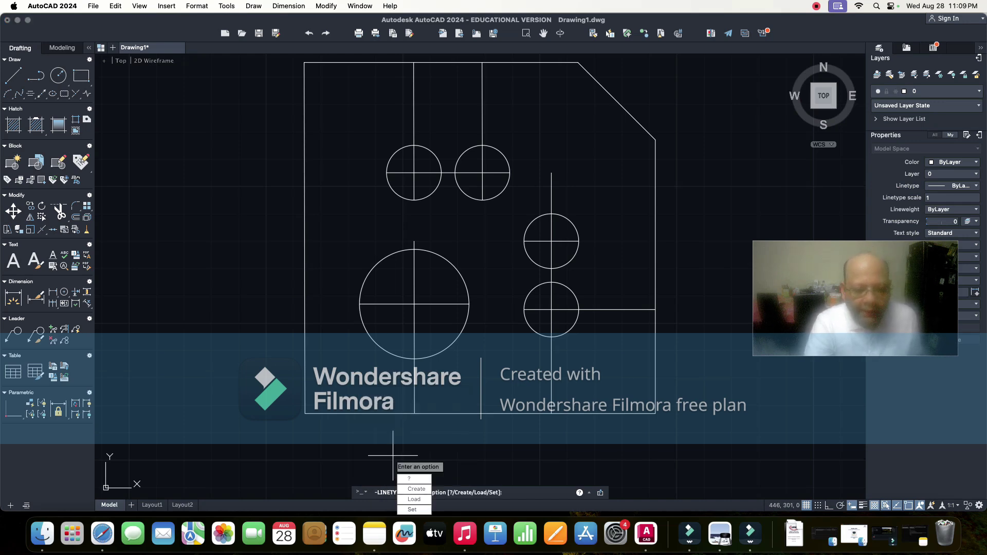
{"action": "key", "text": "Down"}
{"action": "key", "text": "Down"}
{"action": "key", "text": "Down"}
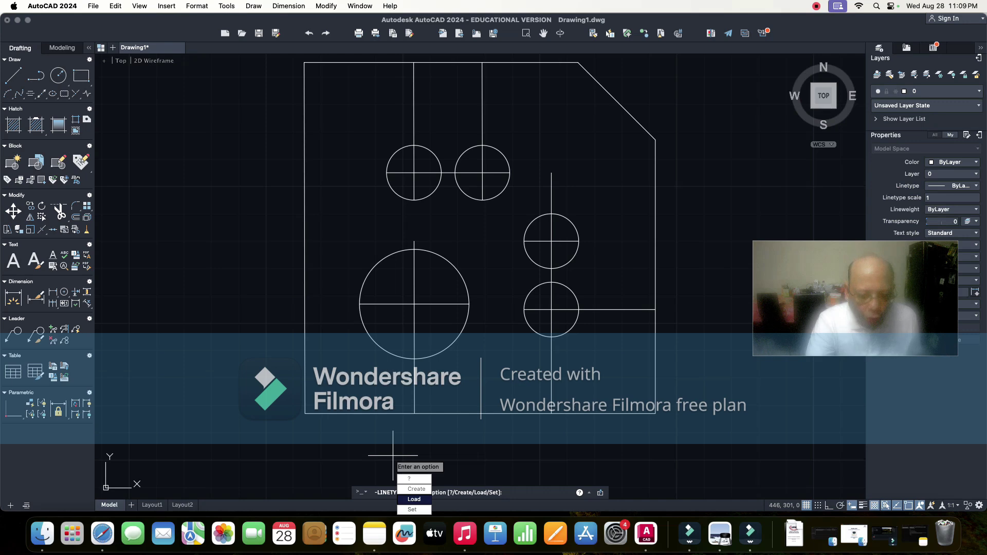
{"action": "key", "text": "Return"}
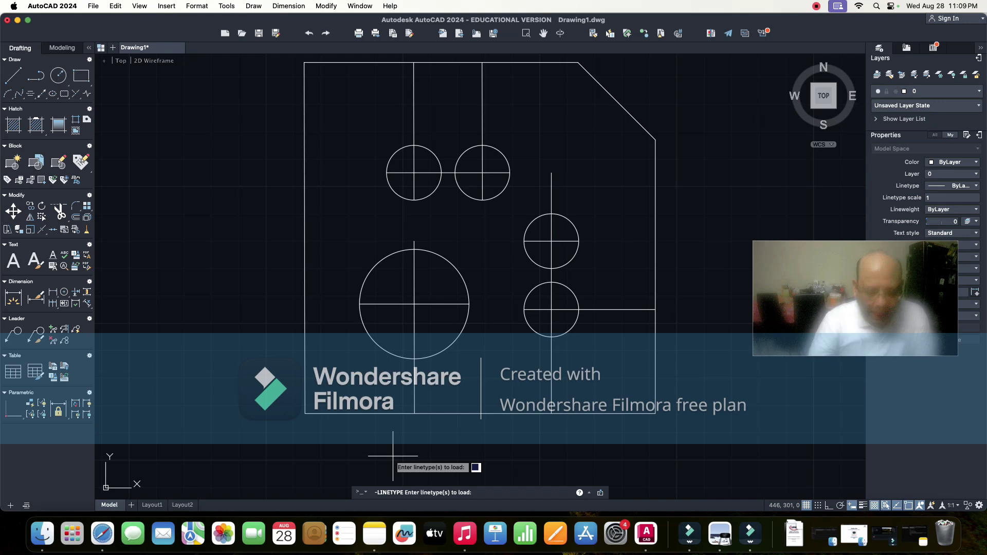
{"action": "key", "text": "Return"}
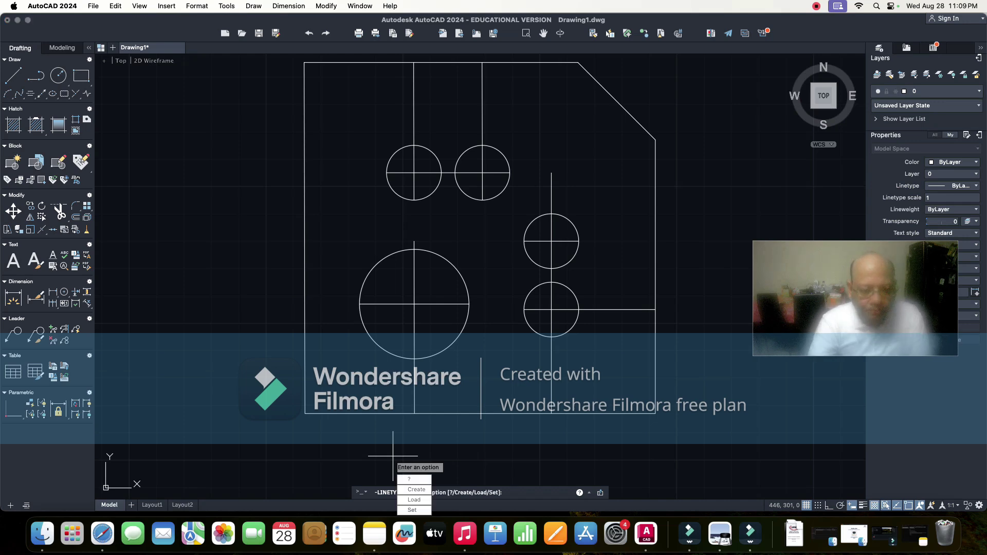
{"action": "key", "text": "Down"}
{"action": "key", "text": "Down"}
{"action": "key", "text": "Down"}
{"action": "key", "text": "Return"}
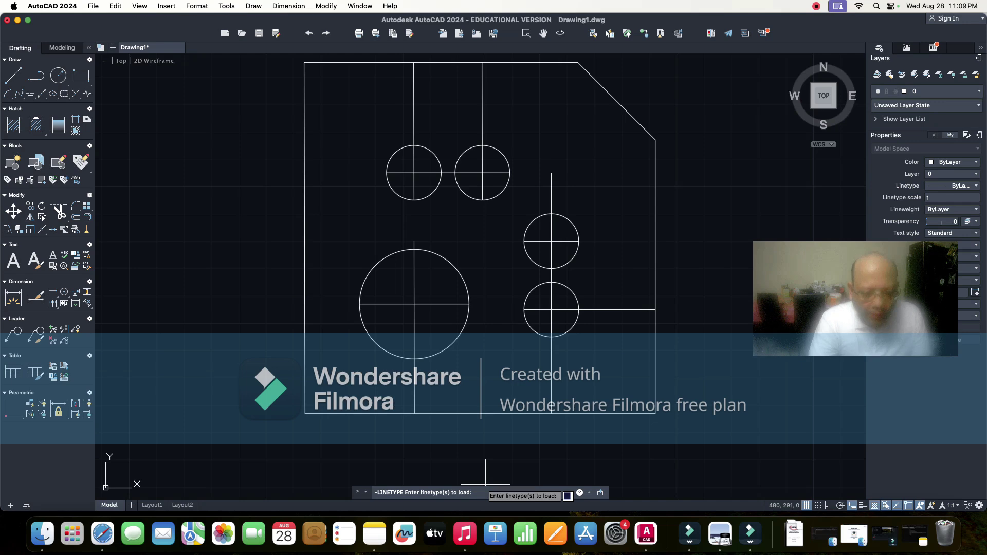
{"action": "key", "text": "Caps_Lock"}
{"action": "type", "text": "C"}
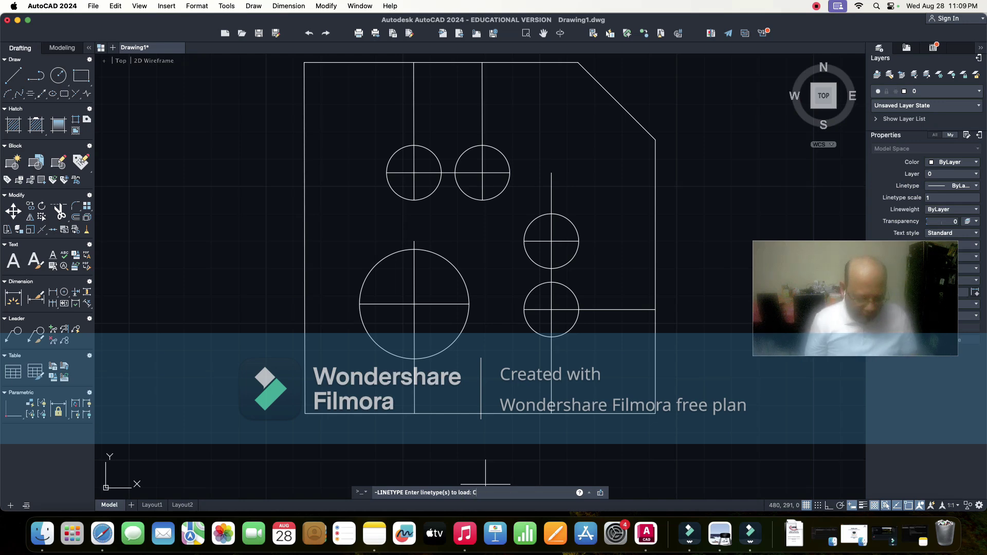
{"action": "key", "text": "Caps_Lock"}
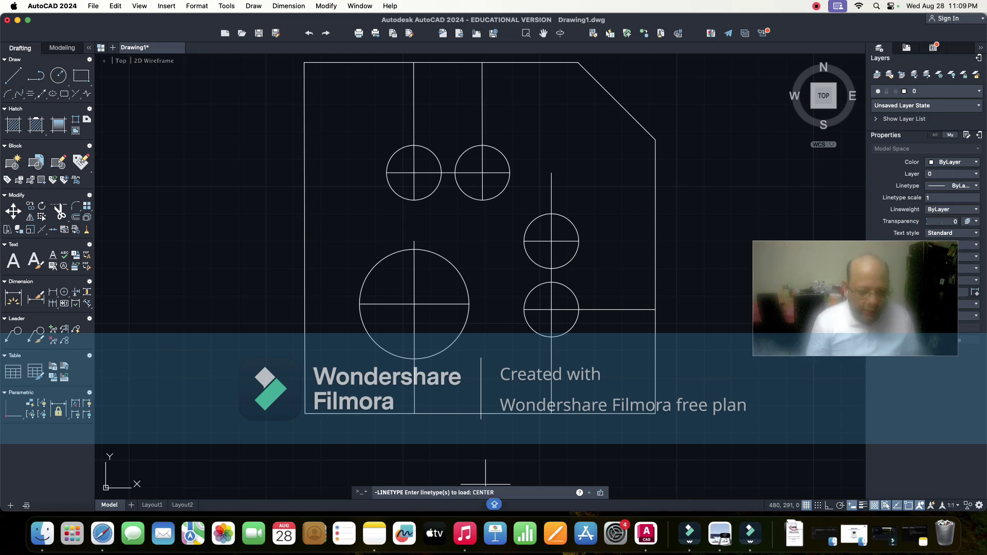
{"action": "type", "text": "ENTERLINES"}
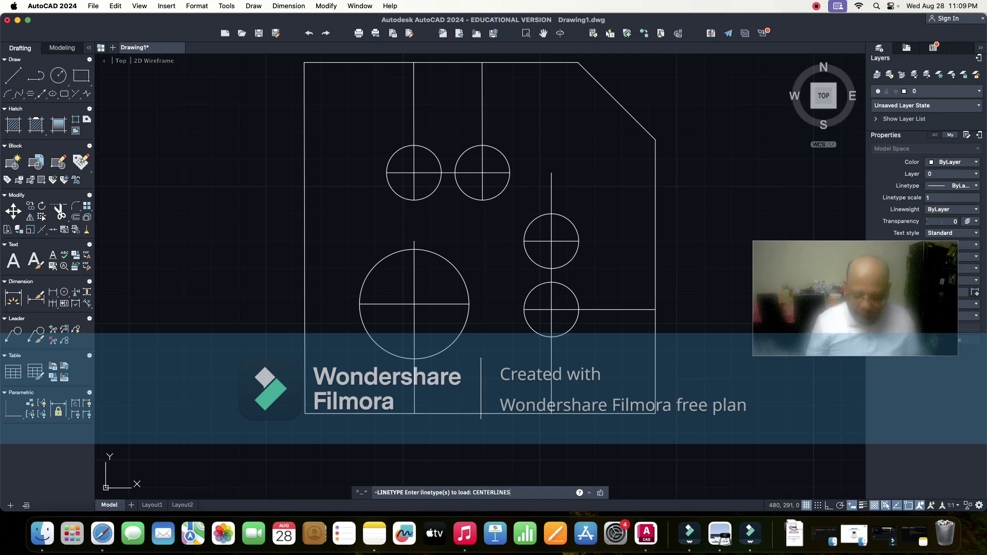
{"action": "key", "text": "Return"}
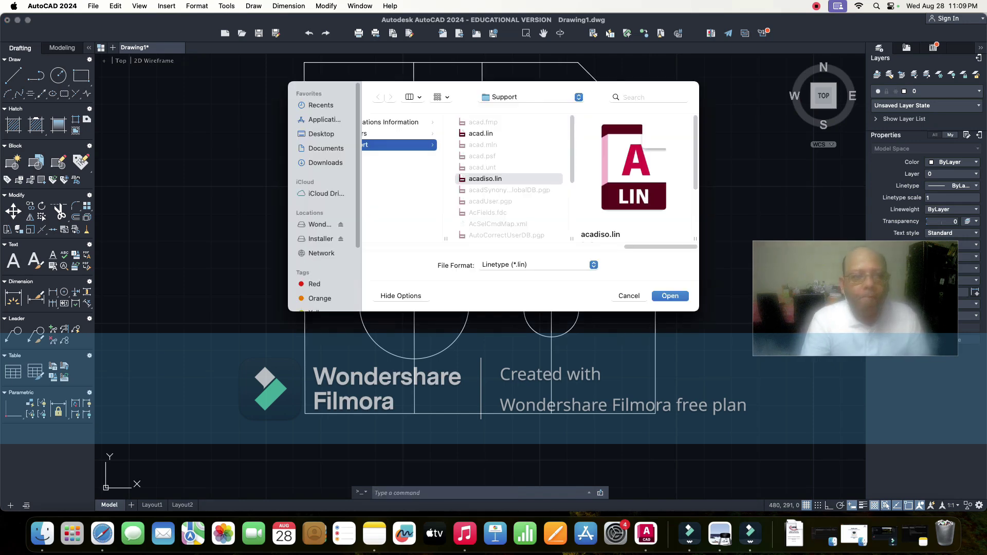
{"action": "key", "text": "Escape"}
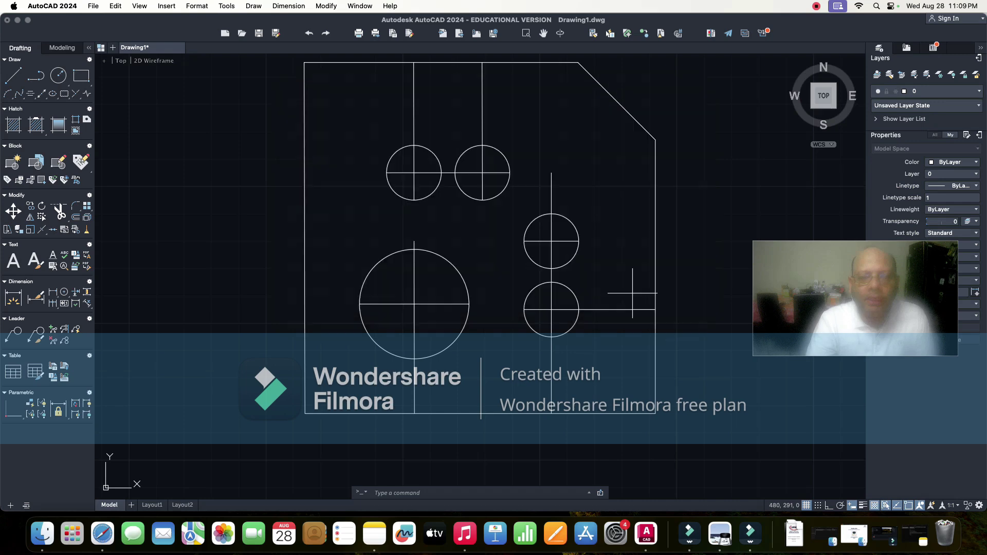
{"action": "key", "text": "Down"}
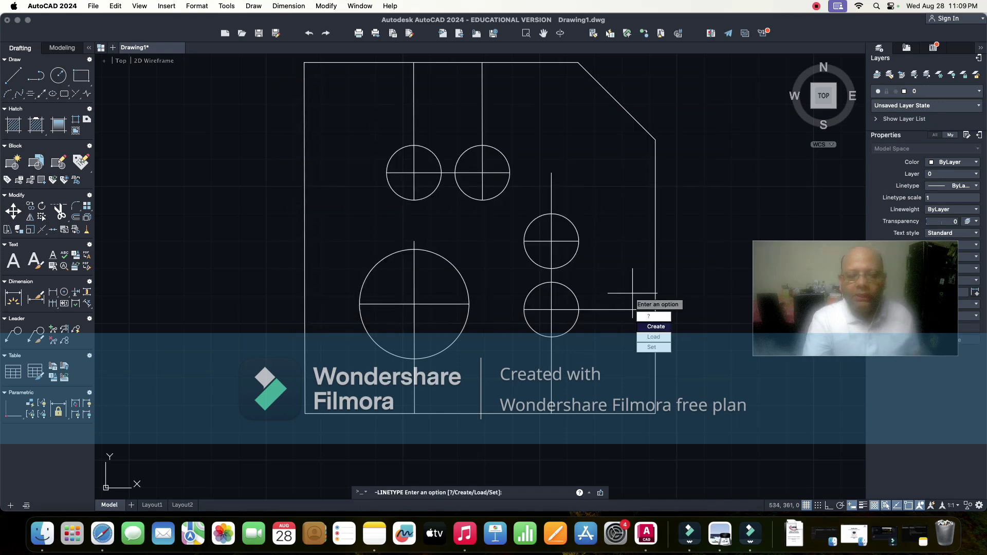
{"action": "key", "text": "Down"}
{"action": "key", "text": "Down"}
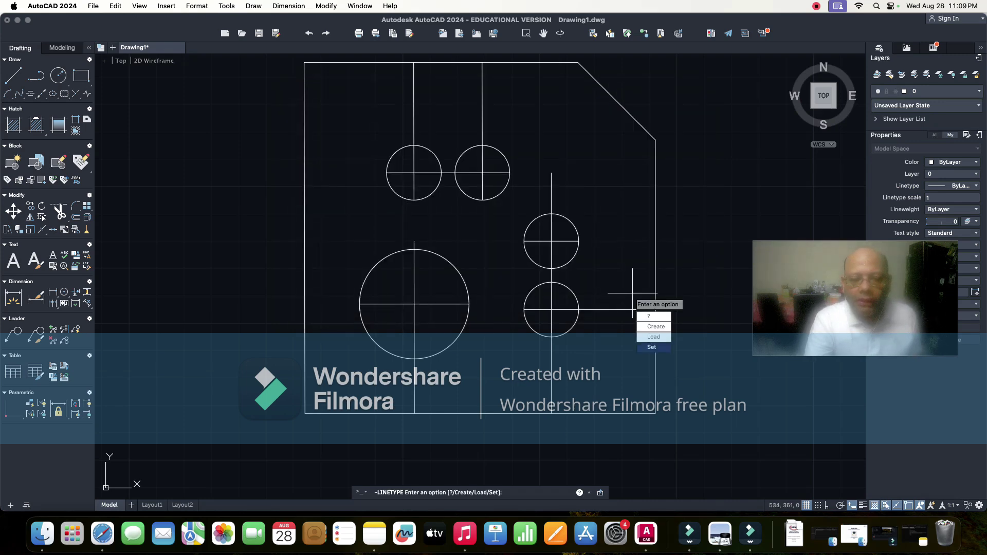
{"action": "key", "text": "Return"}
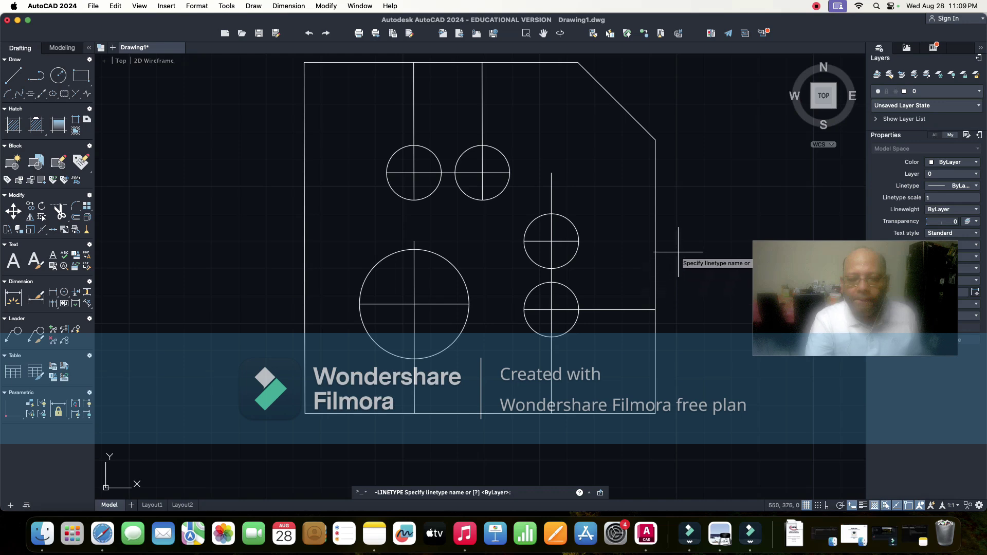
{"action": "key", "text": "Return"}
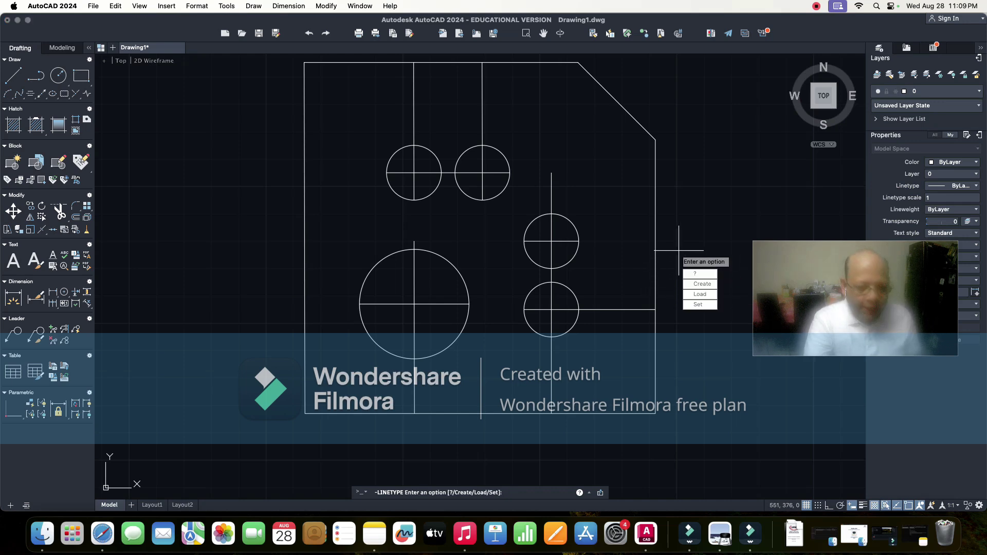
{"action": "key", "text": "Return"}
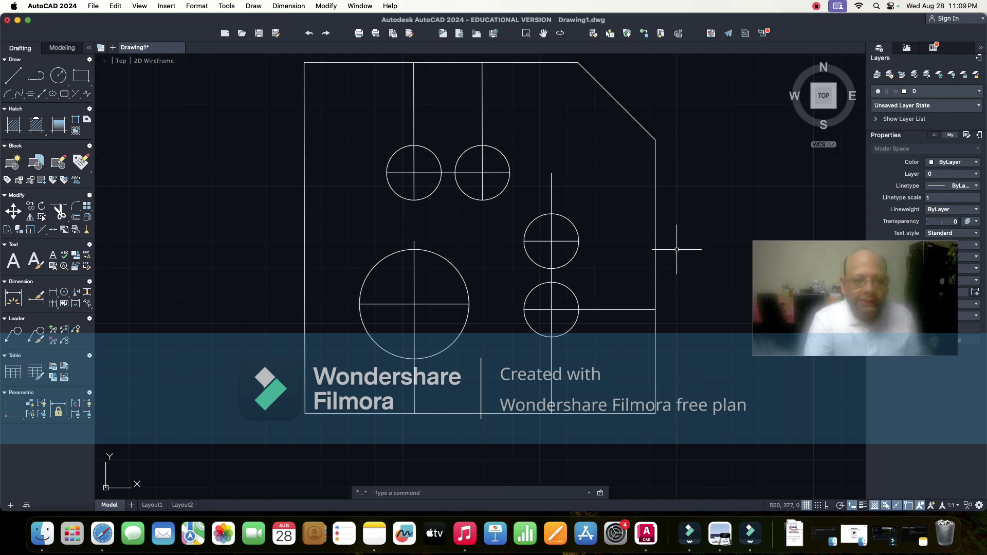
{"action": "left_click", "coordinate": [375, 492]}
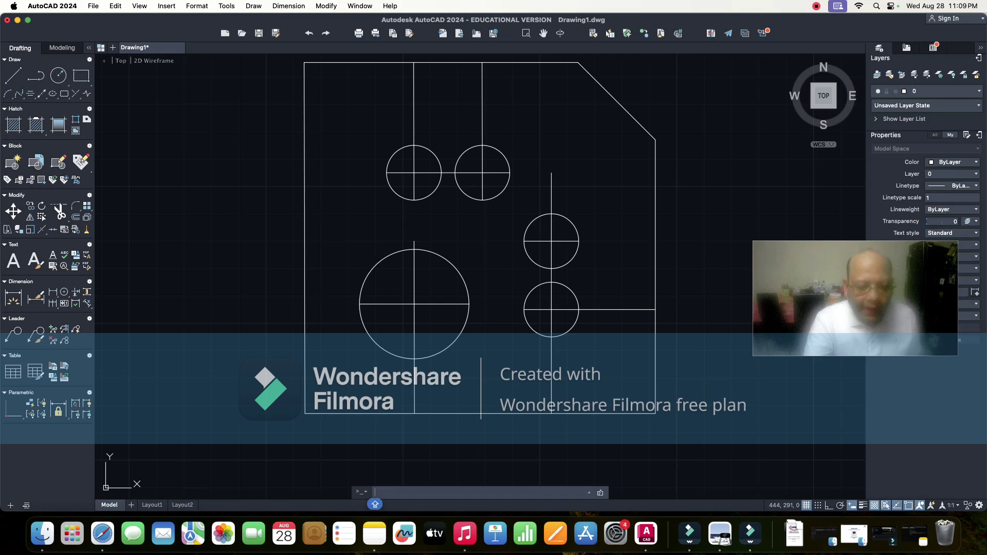
{"action": "type", "text": "LOAD"}
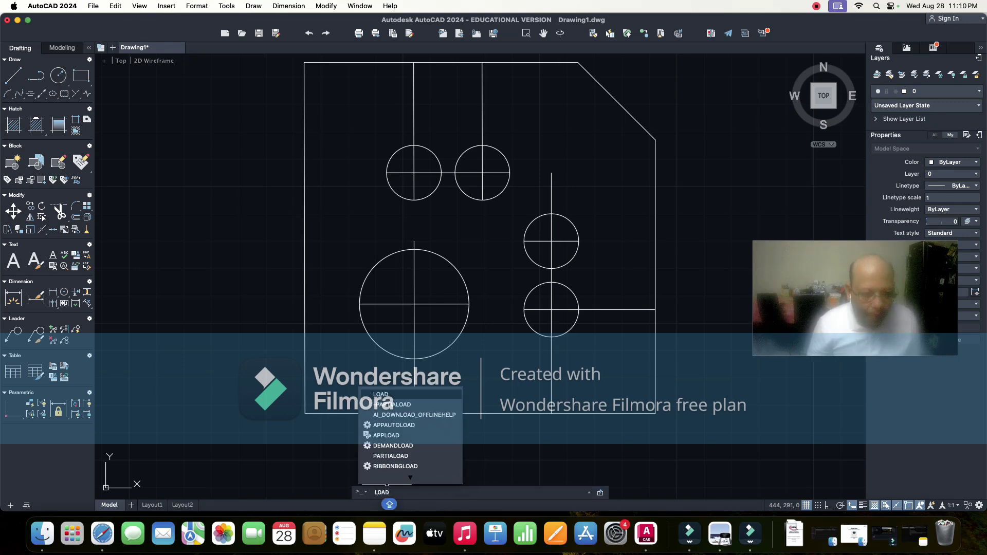
{"action": "key", "text": "Return"}
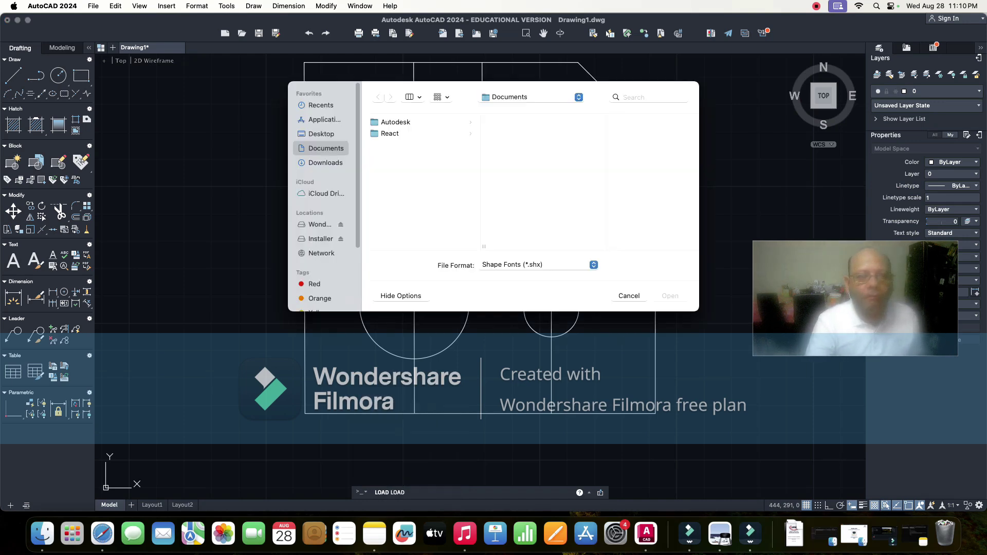
{"action": "key", "text": "Escape"}
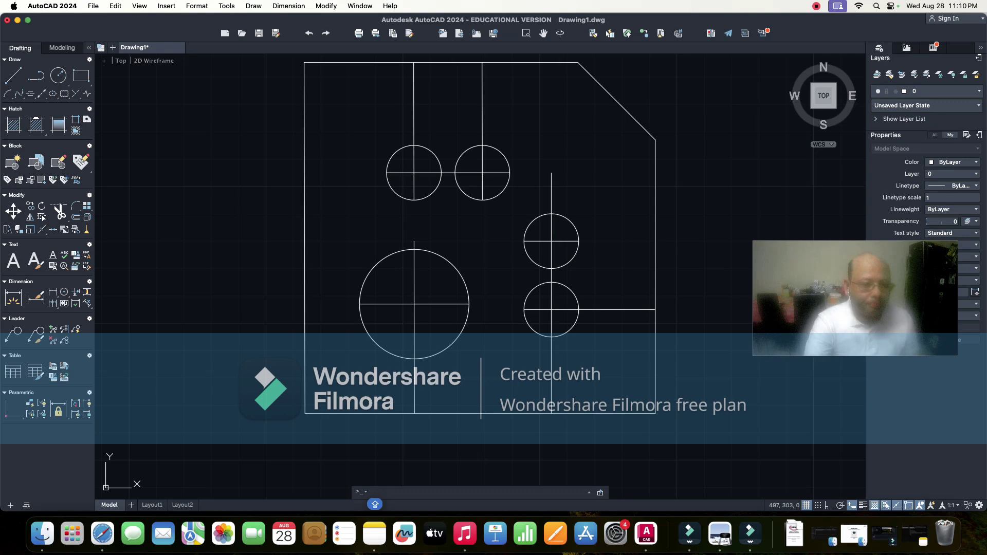
{"action": "type", "text": "PROPER"}
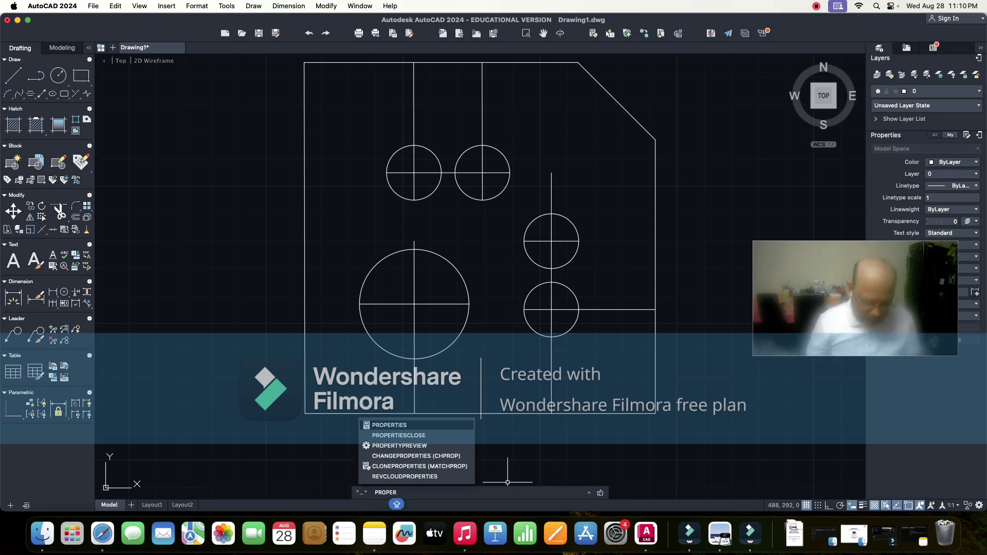
{"action": "type", "text": "PERT"}
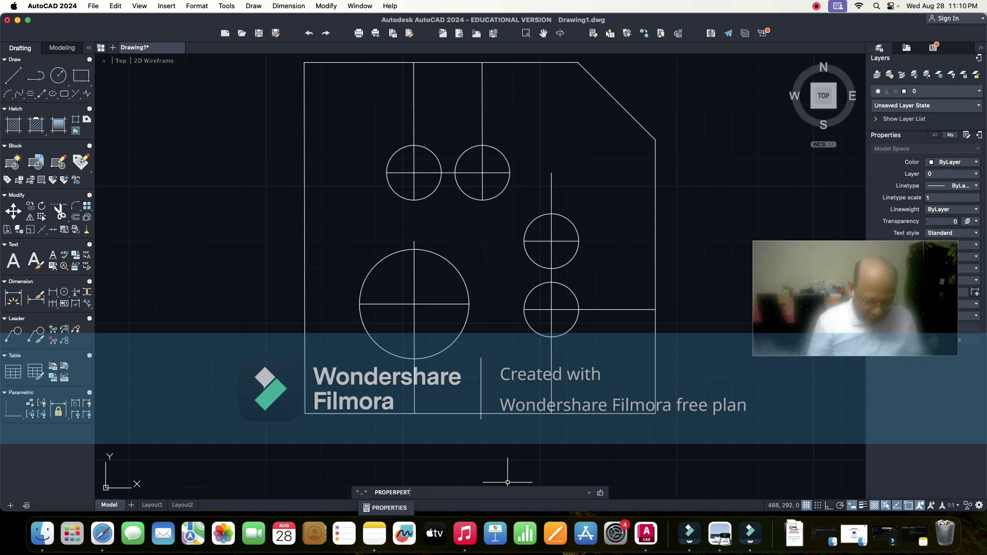
{"action": "type", "text": "IES"}
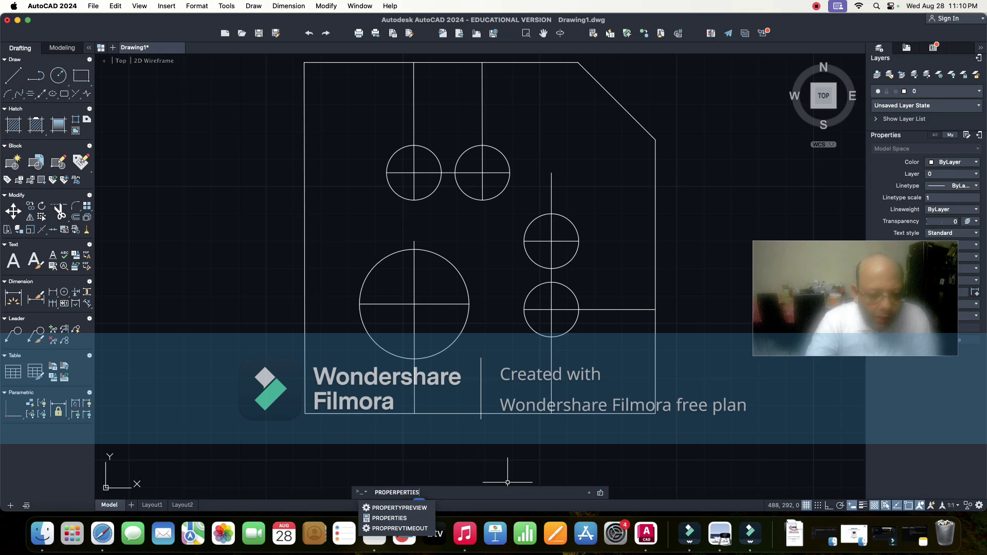
{"action": "key", "text": "Escape"}
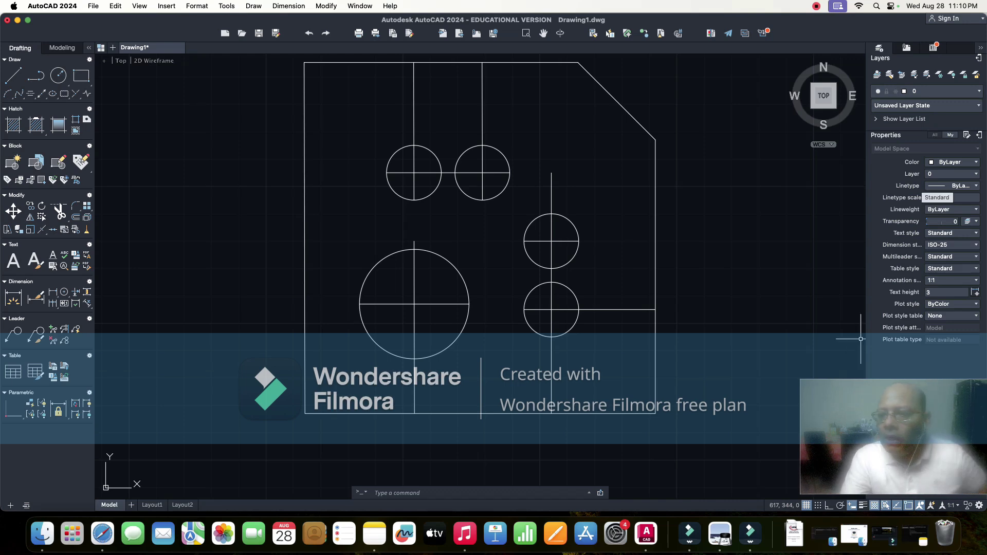
- Load CENTER from acadiso.lin through the linetype manager and make it current
{"action": "left_click", "coordinate": [954, 185]}
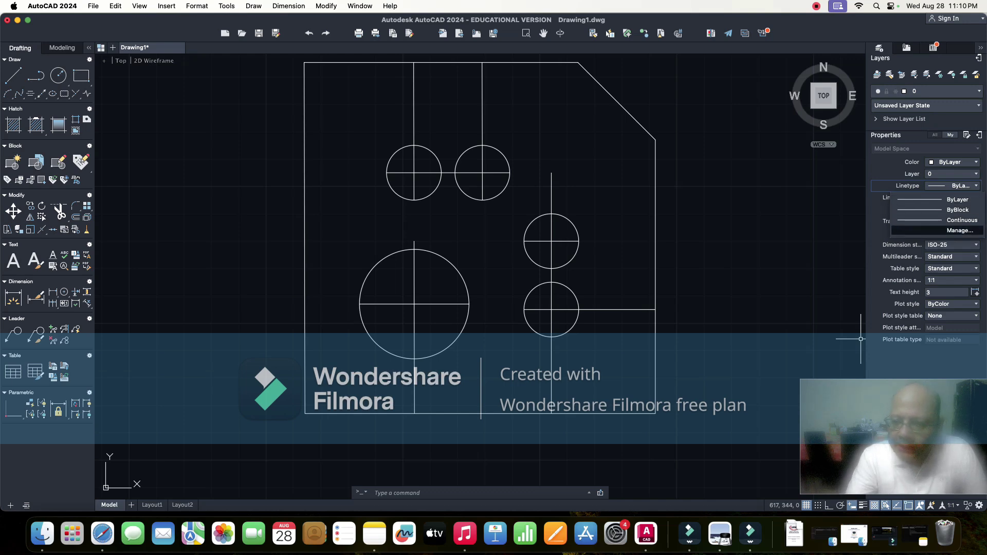
{"action": "left_click", "coordinate": [960, 231]}
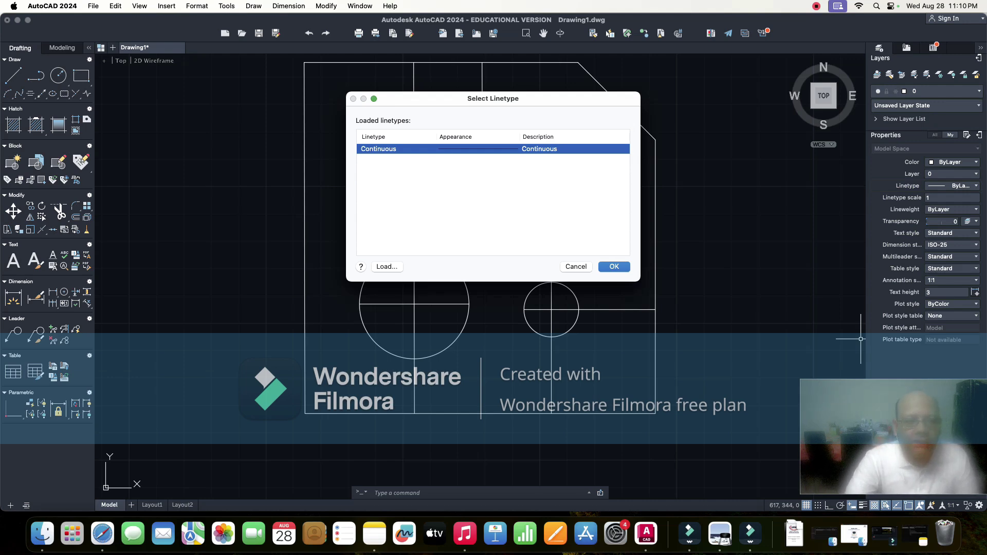
{"action": "left_click", "coordinate": [387, 267]}
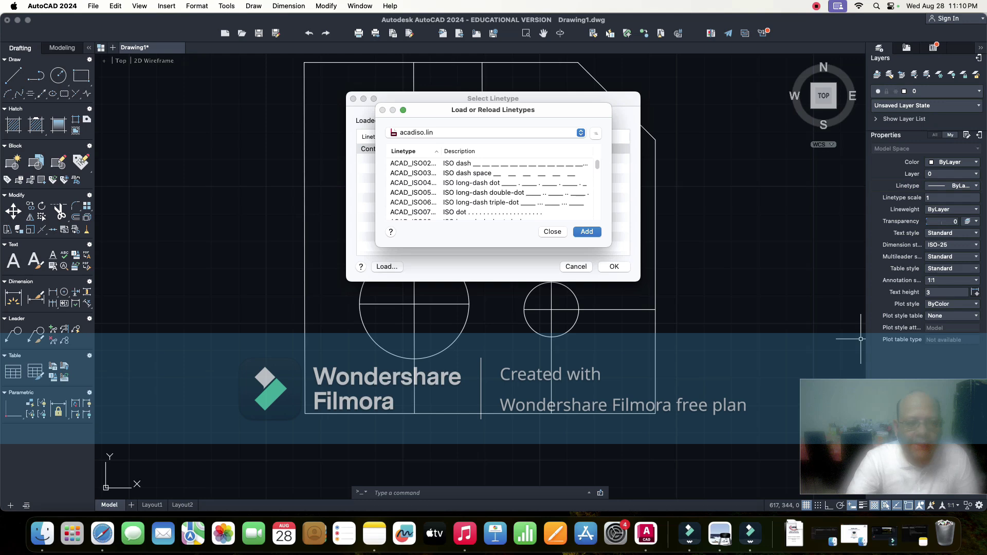
{"action": "left_click", "coordinate": [457, 163]}
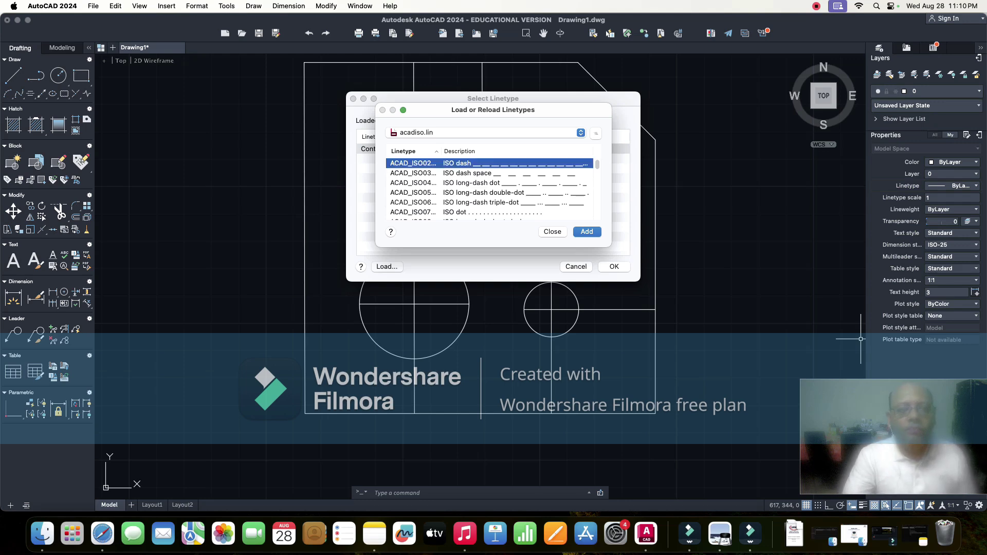
{"action": "key", "text": "c"}
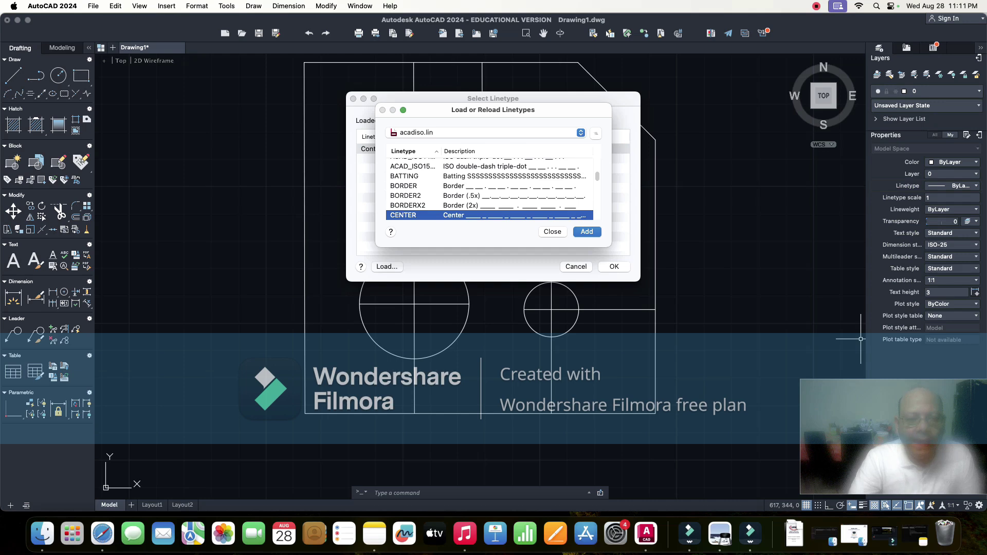
{"action": "key", "text": "Return"}
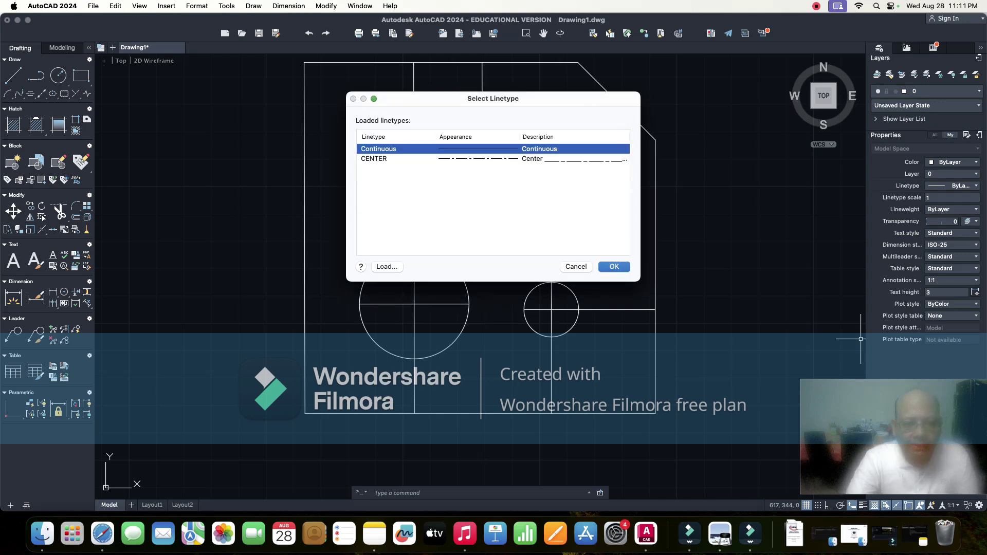
{"action": "left_click", "coordinate": [374, 159]}
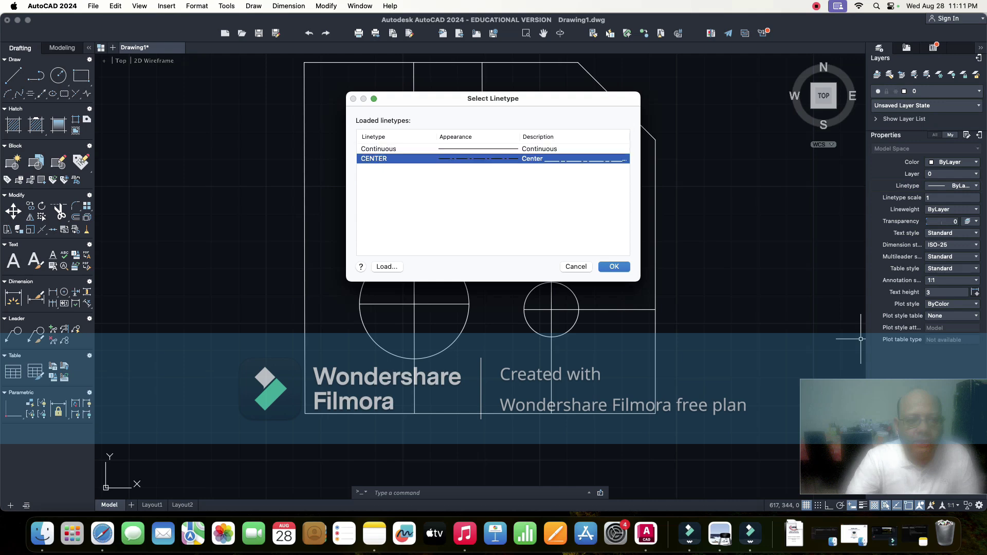
{"action": "key", "text": "Return"}
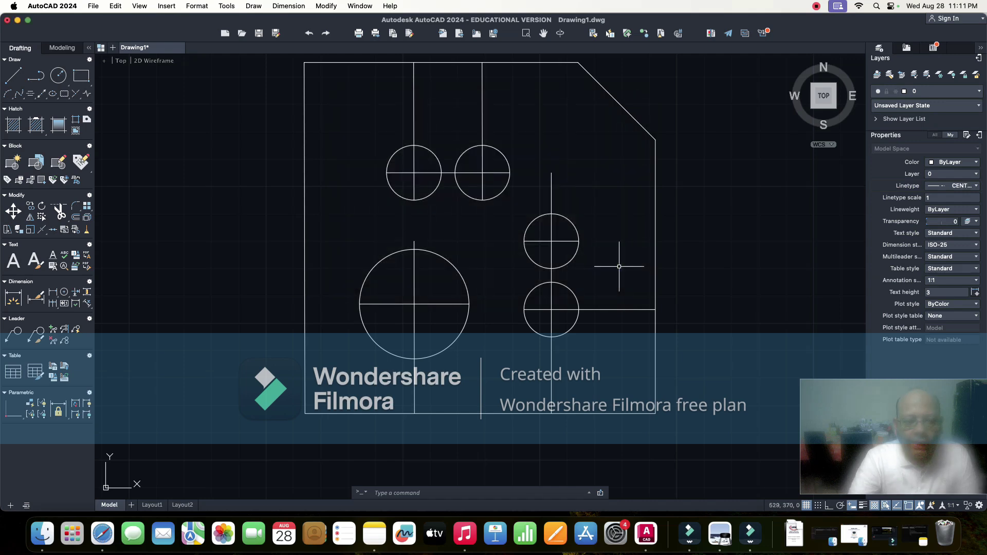
- Select the eight hole centre lines and assign them the CENTER linetype
{"action": "left_click", "coordinate": [415, 268]}
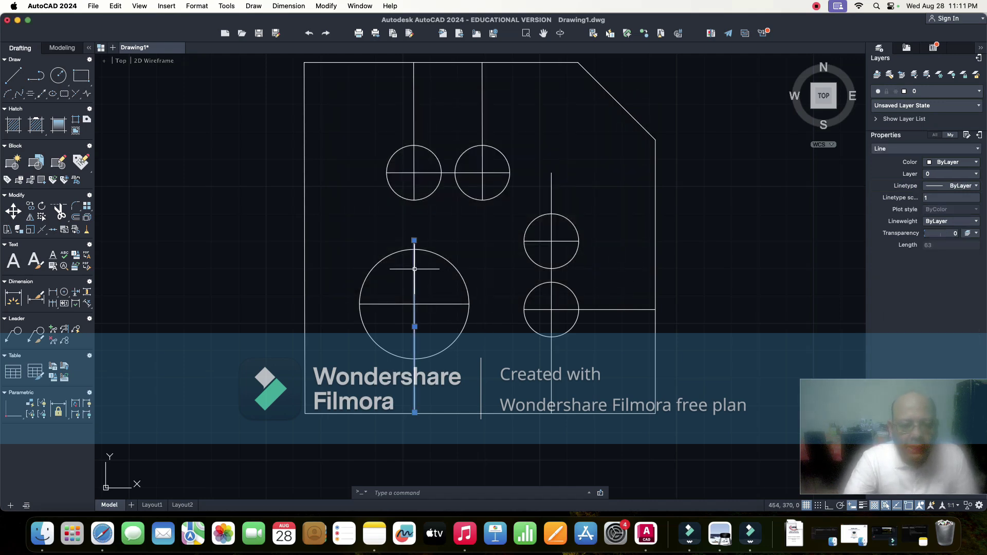
{"action": "left_click", "coordinate": [443, 304]}
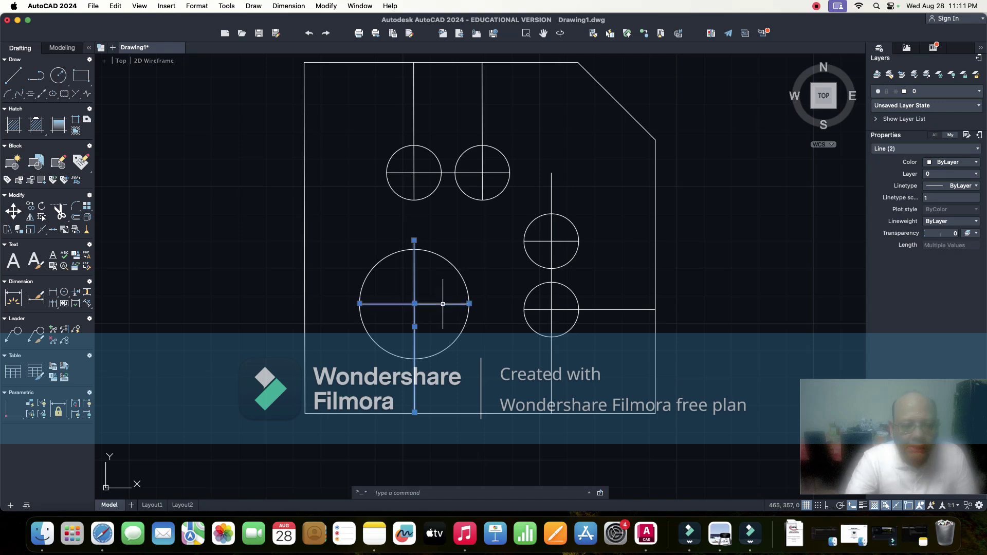
{"action": "left_click", "coordinate": [417, 174]}
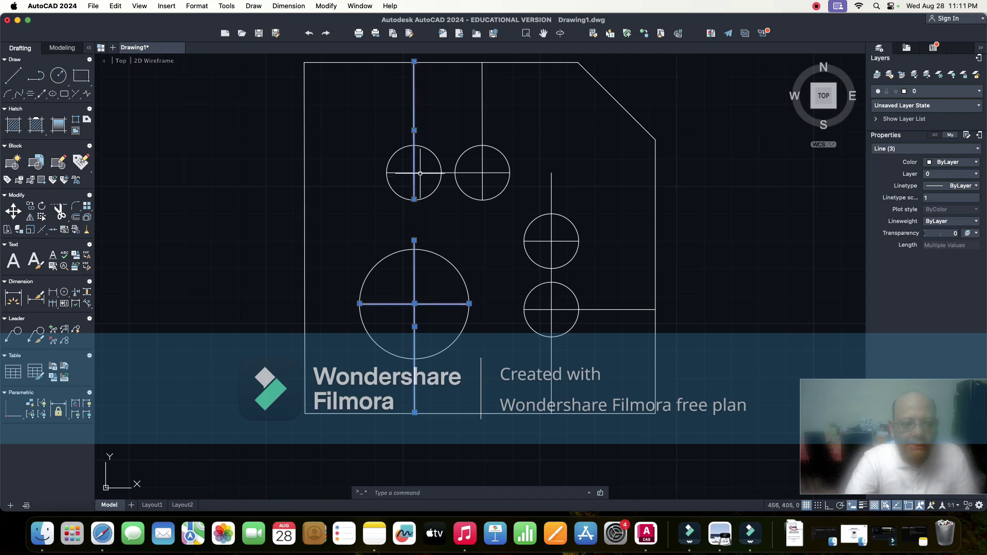
{"action": "left_click", "coordinate": [421, 173]}
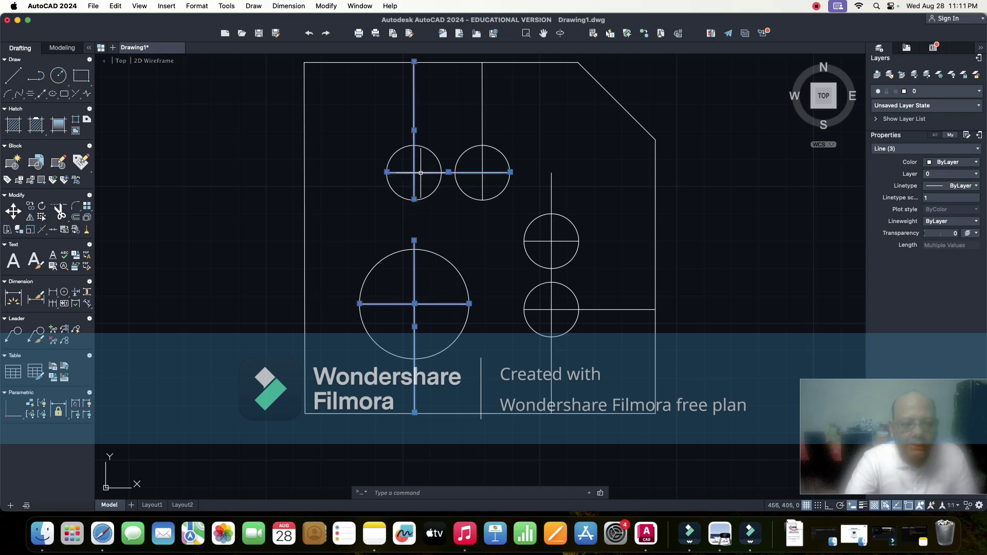
{"action": "left_click", "coordinate": [482, 170]}
{"action": "left_click", "coordinate": [551, 246]}
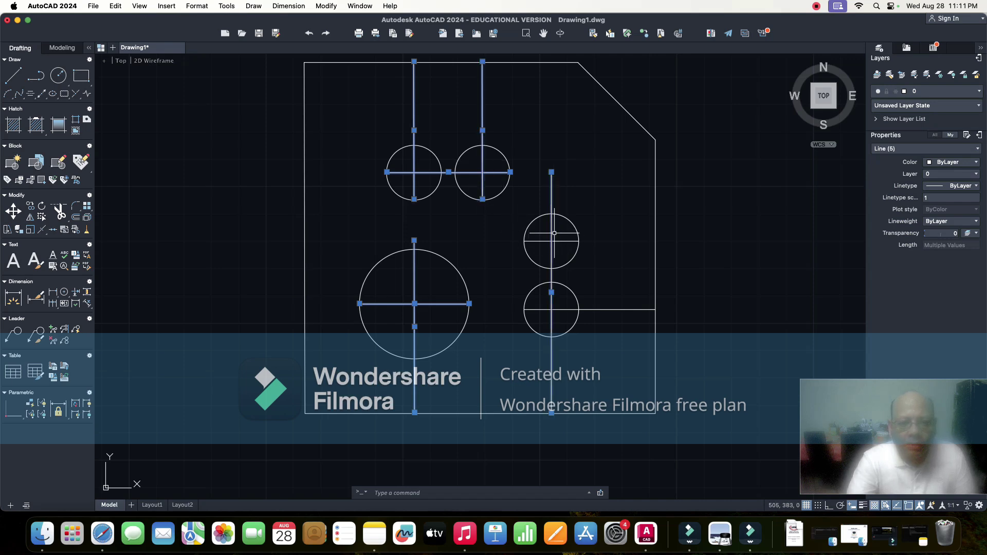
{"action": "left_click", "coordinate": [565, 241]}
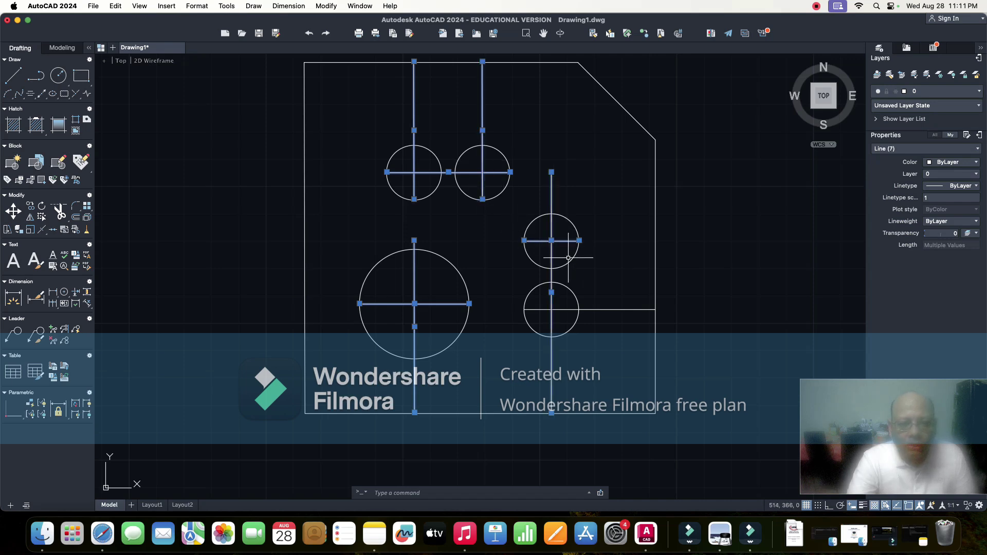
{"action": "left_click", "coordinate": [568, 309]}
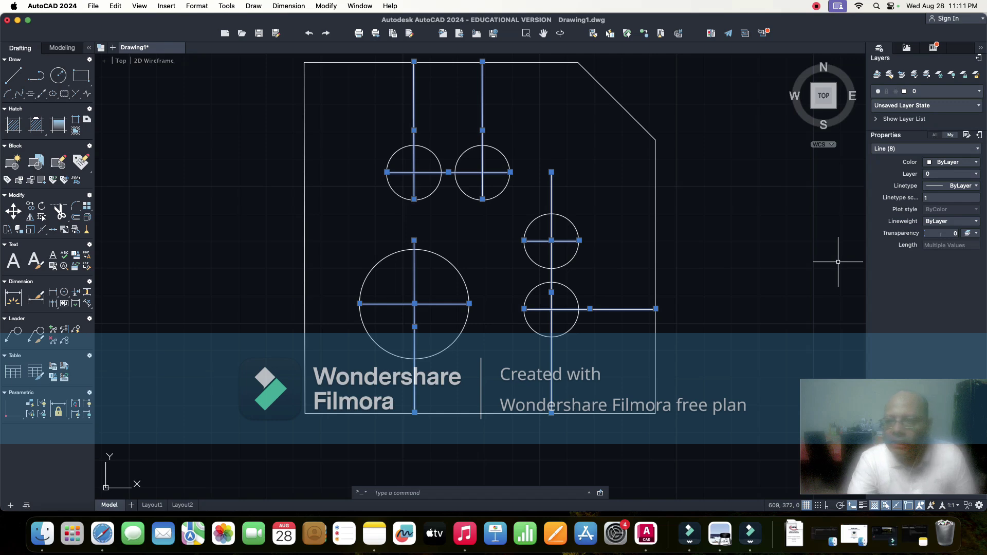
{"action": "left_click", "coordinate": [952, 186]}
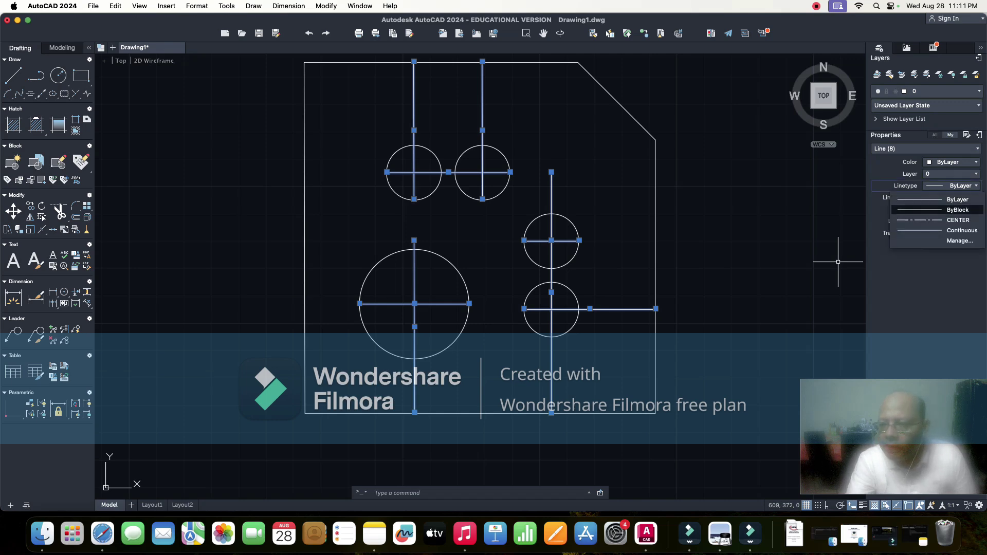
{"action": "left_click", "coordinate": [952, 221]}
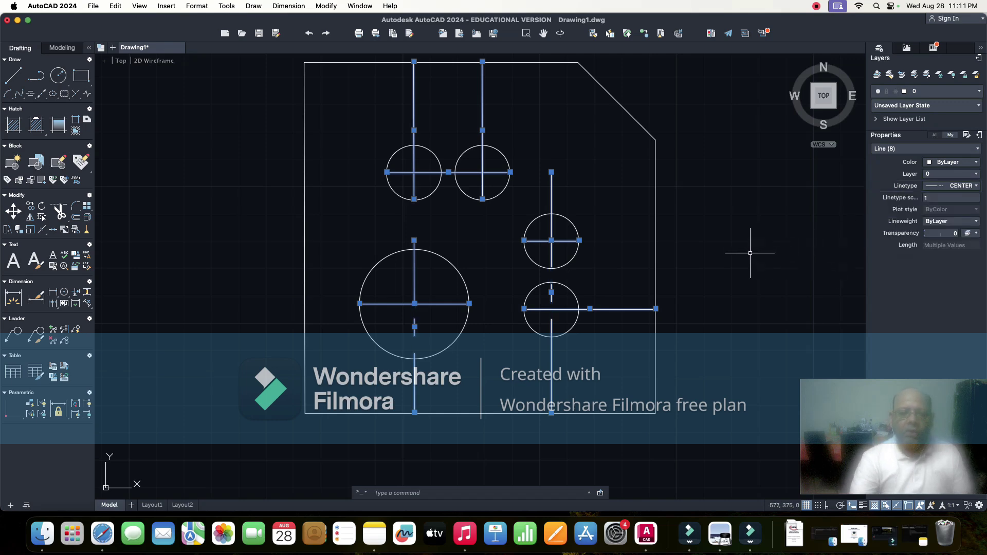
{"action": "key", "text": "Return"}
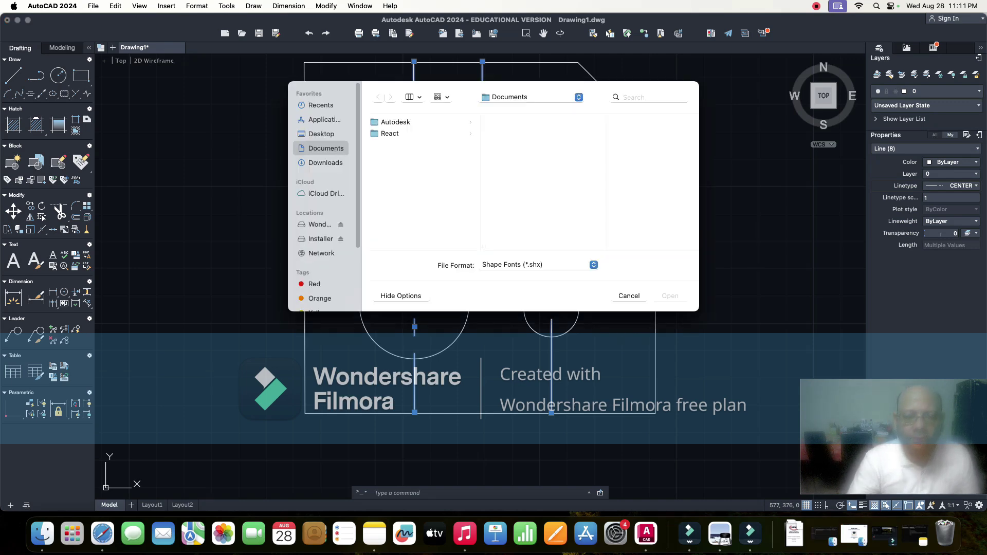
{"action": "key", "text": "Escape"}
{"action": "key", "text": "Escape"}
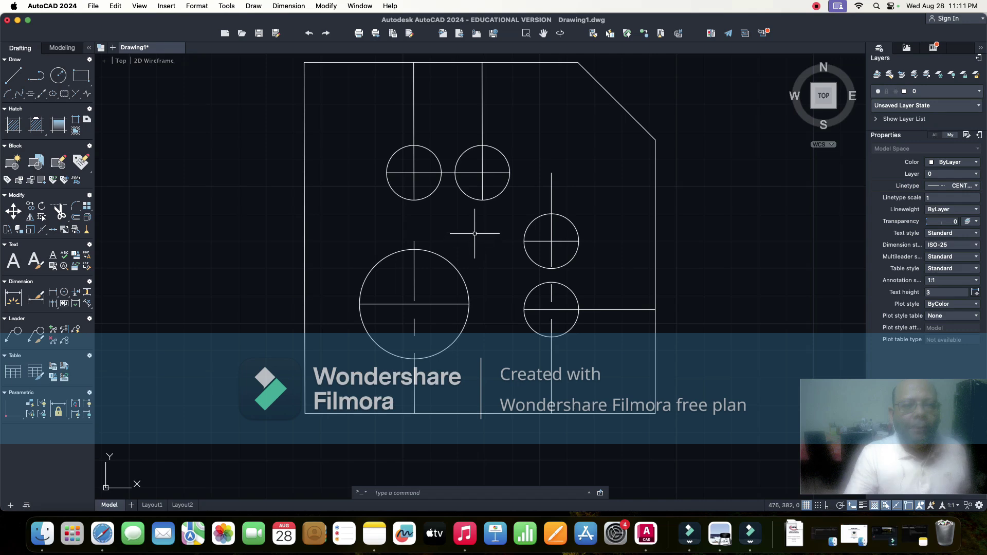
{"action": "scroll", "coordinate": [475, 234], "scroll_direction": "down", "scroll_amount": 2}
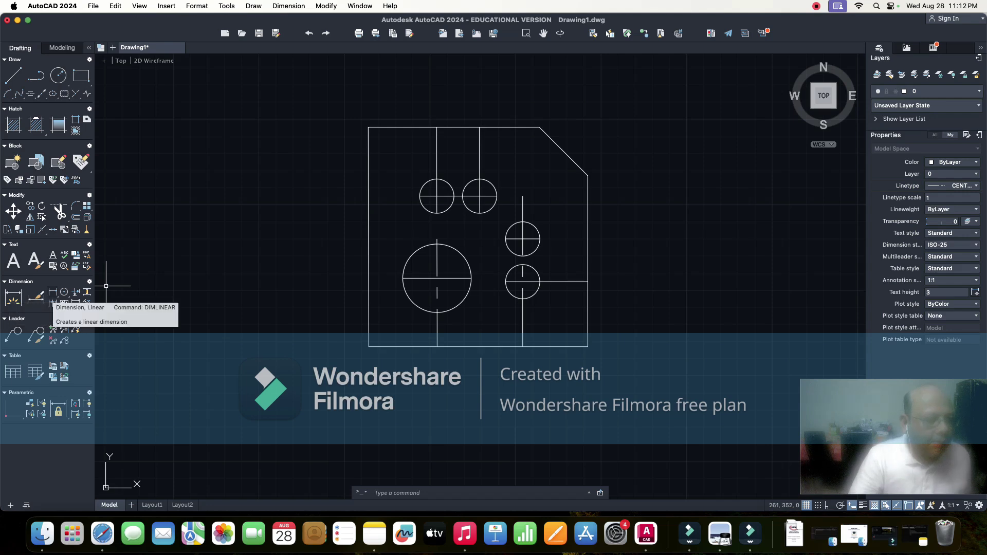
- Place a 40 linear dimension below the plate, from its lower-left corner to the large circle's centre line
{"action": "left_click", "coordinate": [52, 292]}
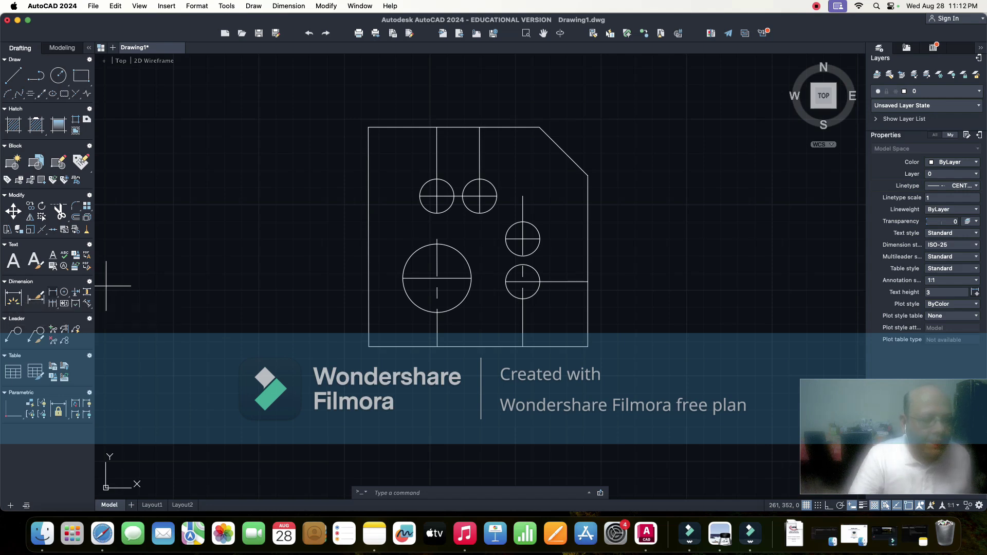
{"action": "left_click", "coordinate": [368, 345]}
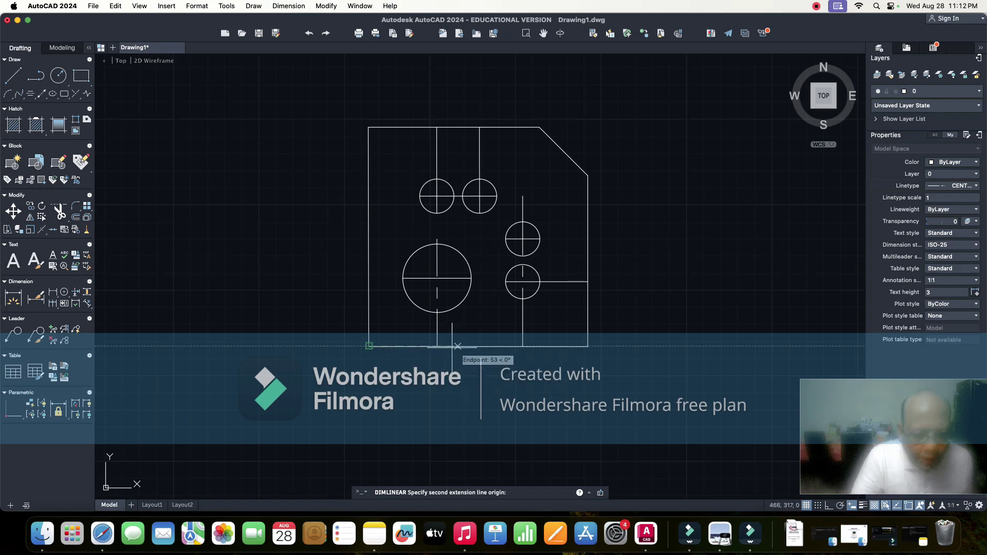
{"action": "left_click", "coordinate": [437, 345]}
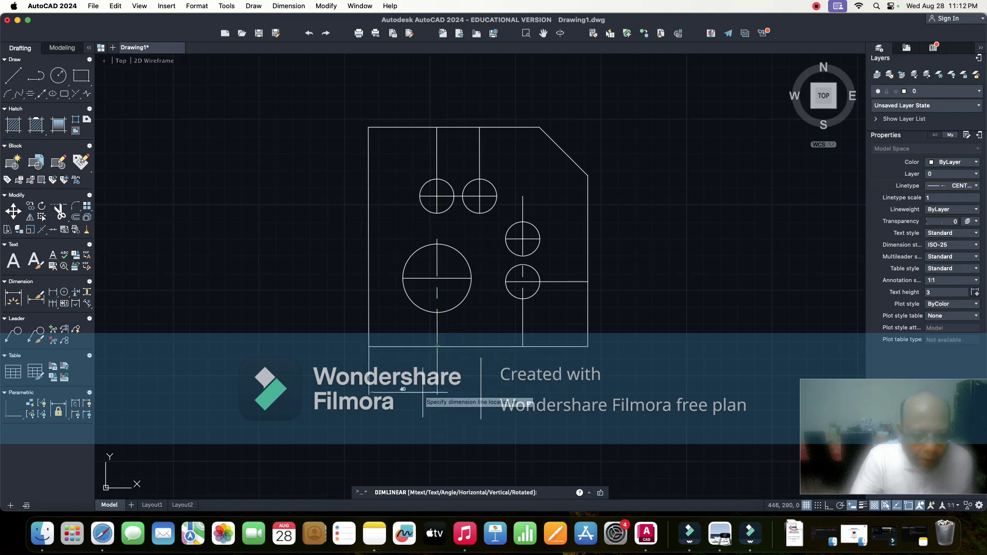
{"action": "left_click", "coordinate": [415, 378]}
{"action": "scroll", "coordinate": [415, 378], "scroll_direction": "down", "scroll_amount": 2}
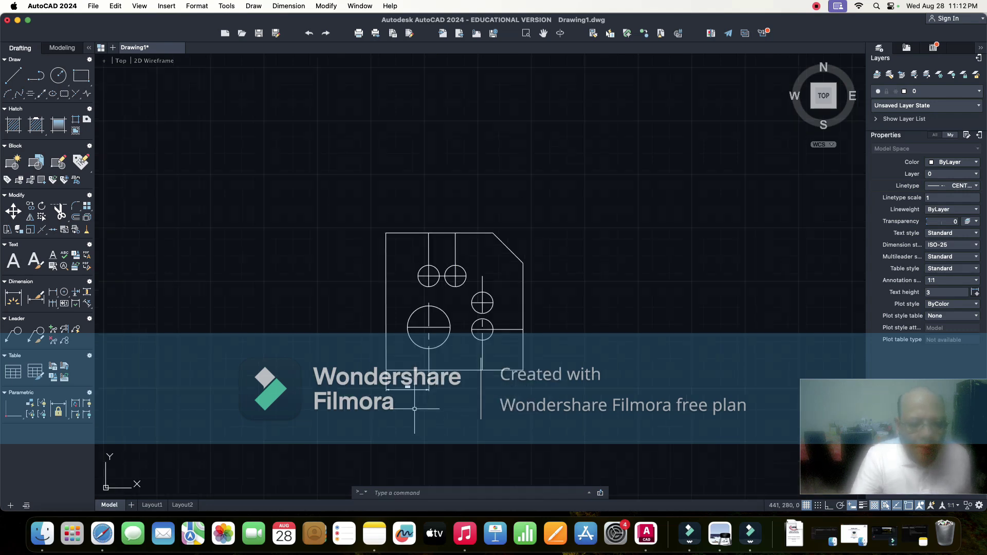
{"action": "scroll", "coordinate": [415, 378], "scroll_direction": "up", "scroll_amount": 5}
{"action": "scroll", "coordinate": [414, 408], "scroll_direction": "down", "scroll_amount": 2}
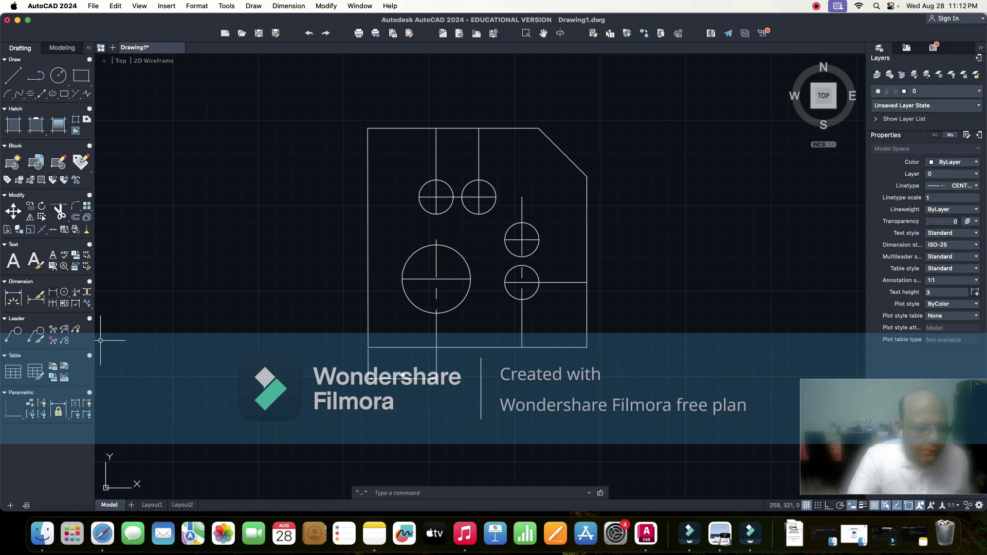
- Abandon a first bottom-edge dimension attempt and set the current linetype to ByLayer
{"action": "left_click", "coordinate": [52, 292]}
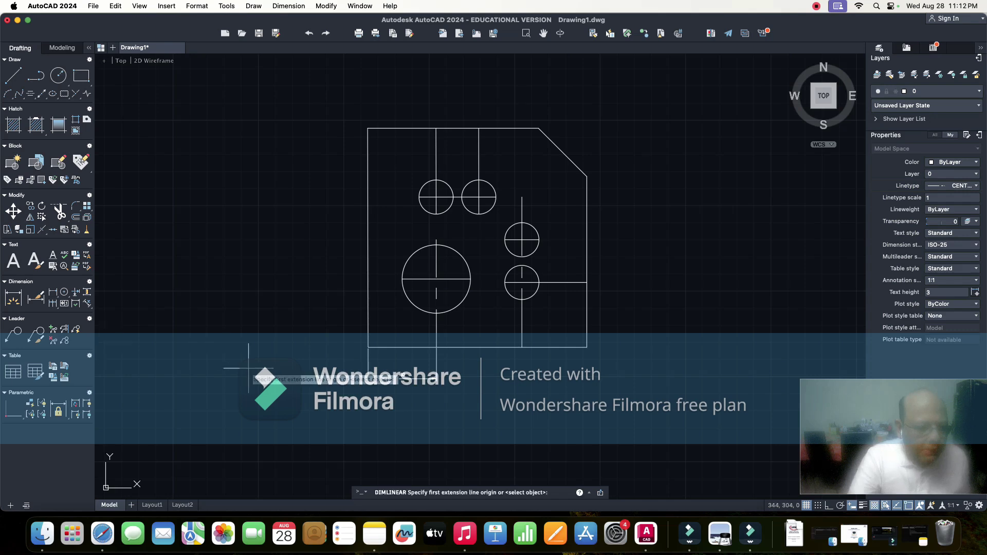
{"action": "left_click", "coordinate": [368, 346]}
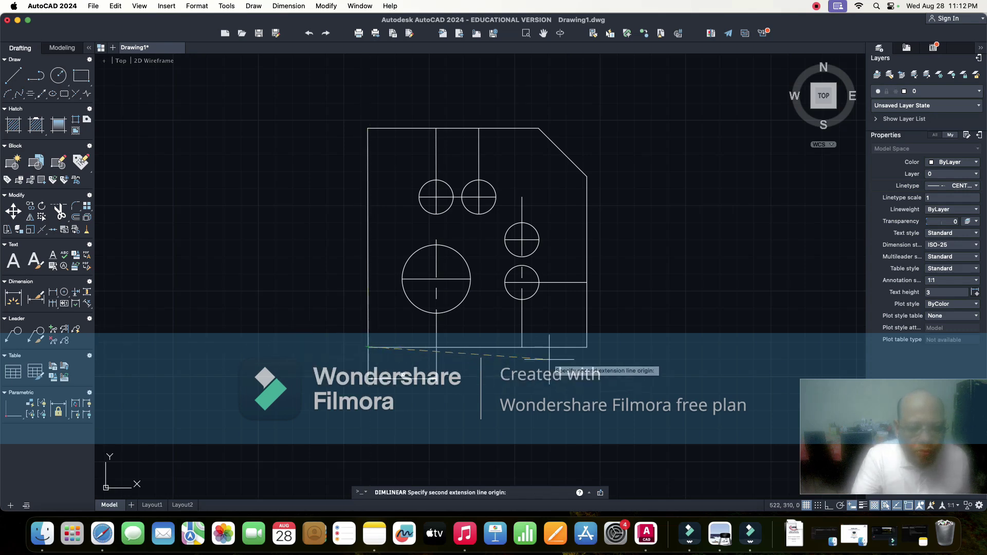
{"action": "left_click", "coordinate": [587, 346]}
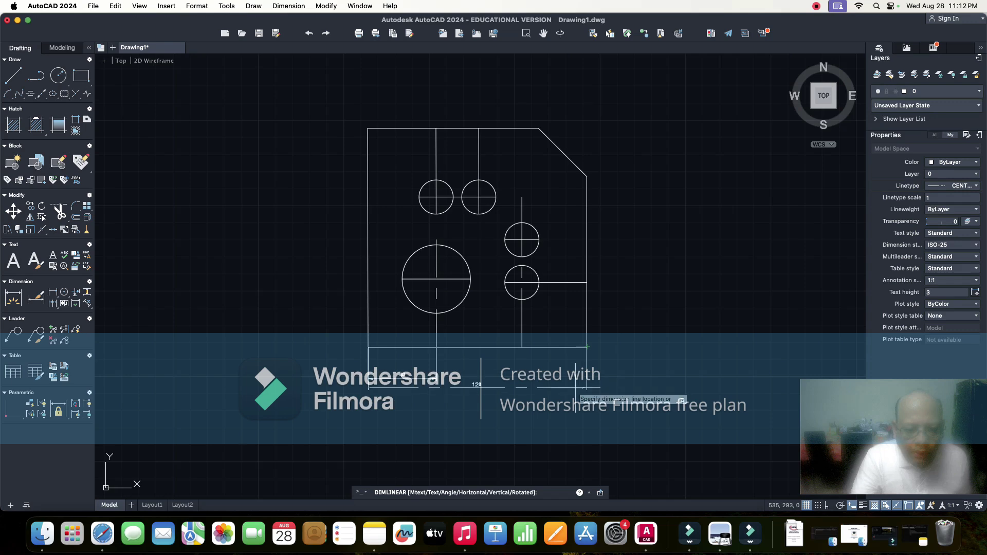
{"action": "key", "text": "Escape"}
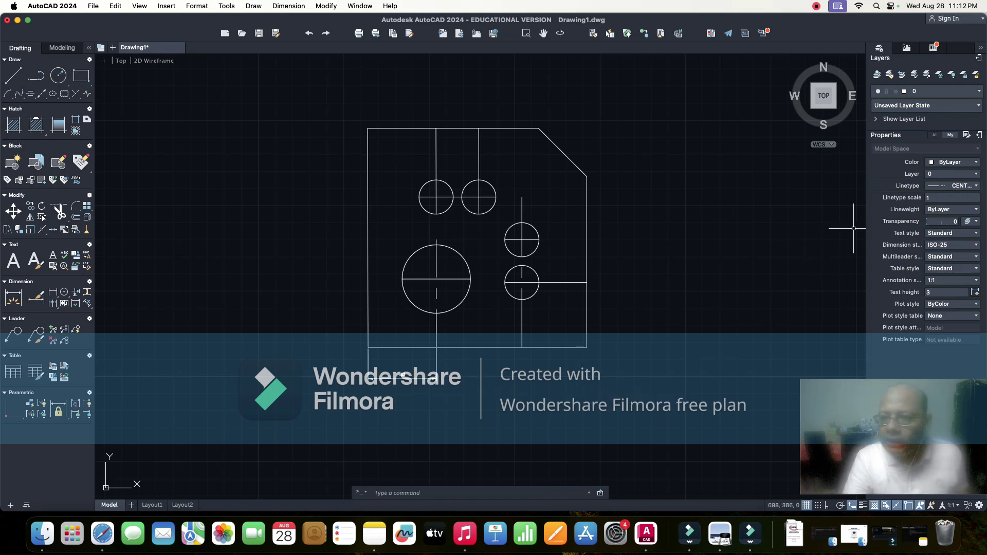
{"action": "left_click", "coordinate": [954, 185]}
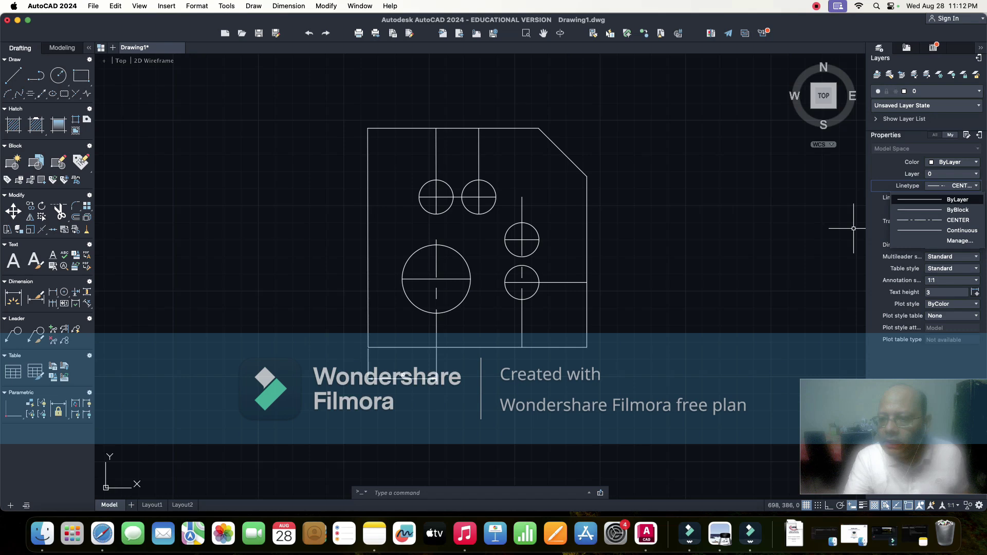
{"action": "left_click", "coordinate": [957, 200]}
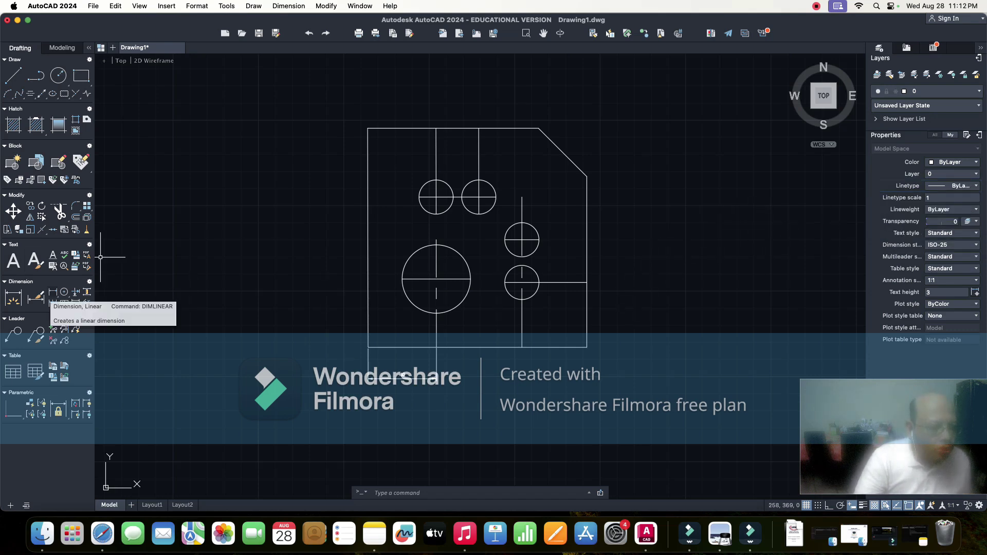
- Dimension the plate's full bottom width as 128, placed below the plate
{"action": "left_click", "coordinate": [13, 298]}
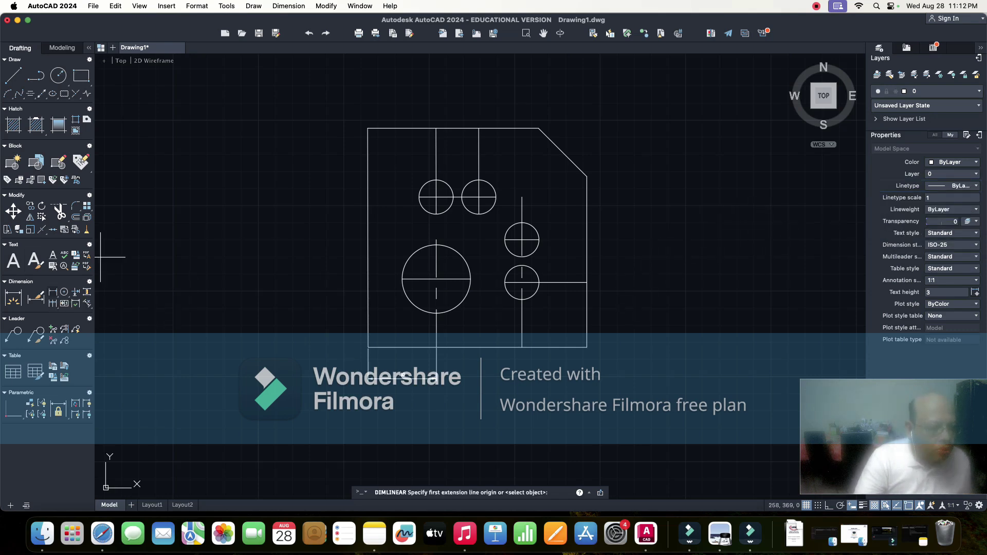
{"action": "left_click", "coordinate": [368, 346]}
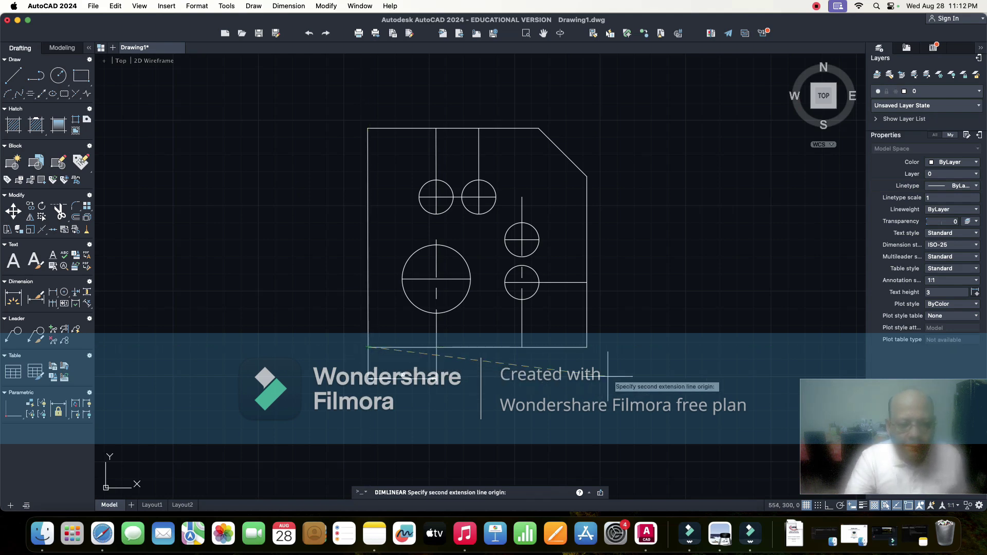
{"action": "left_click", "coordinate": [587, 346]}
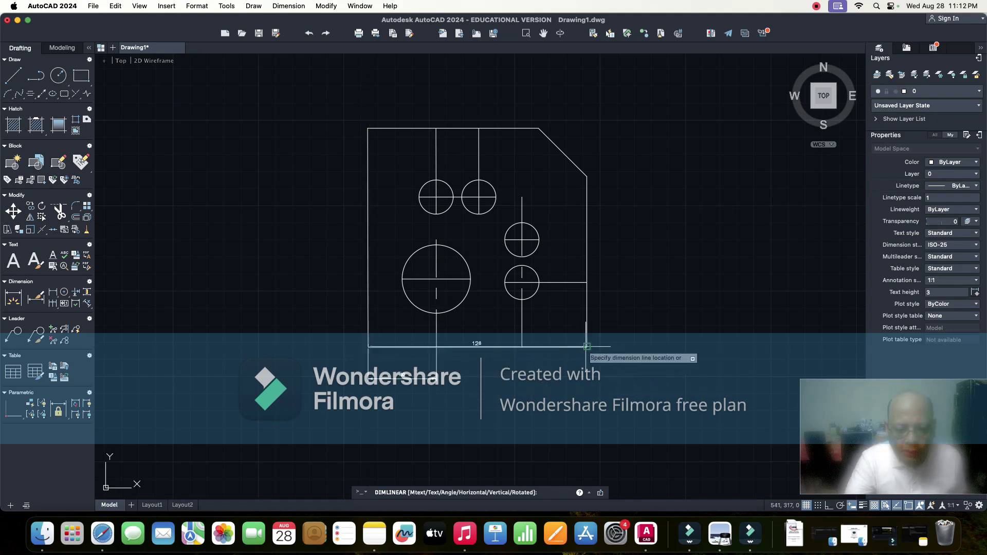
{"action": "left_click", "coordinate": [472, 401]}
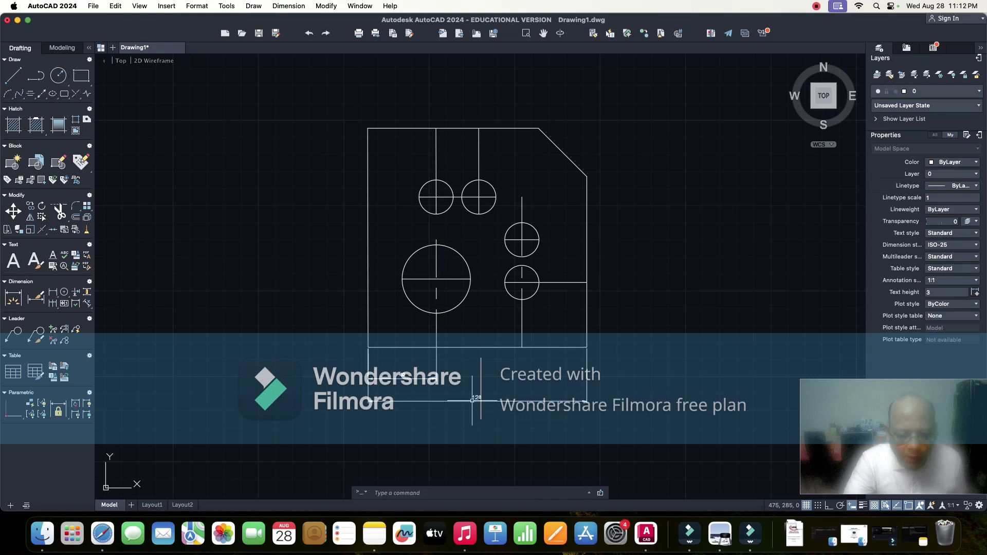
{"action": "scroll", "coordinate": [533, 406], "scroll_direction": "down", "scroll_amount": 2}
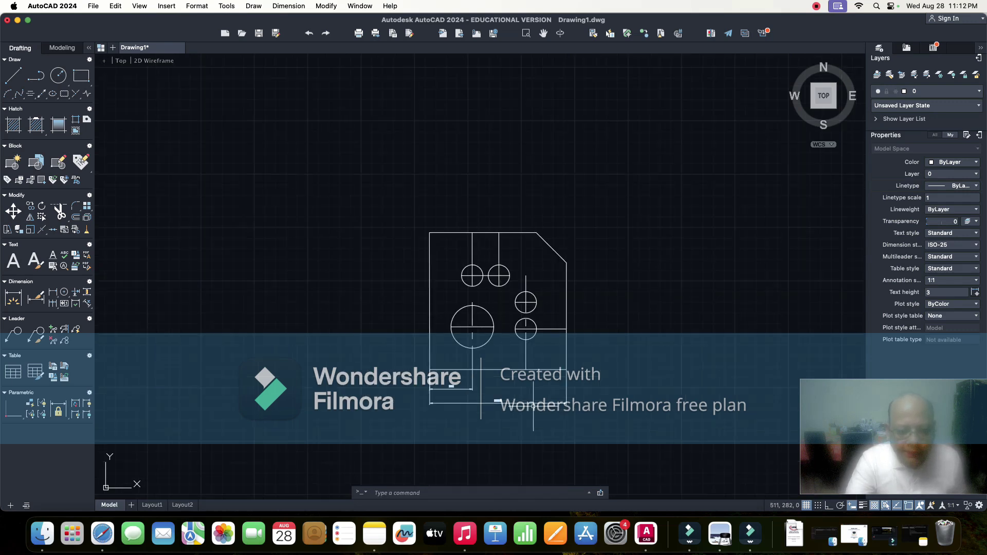
{"action": "scroll", "coordinate": [533, 406], "scroll_direction": "up", "scroll_amount": 4}
{"action": "scroll", "coordinate": [533, 407], "scroll_direction": "down", "scroll_amount": 2}
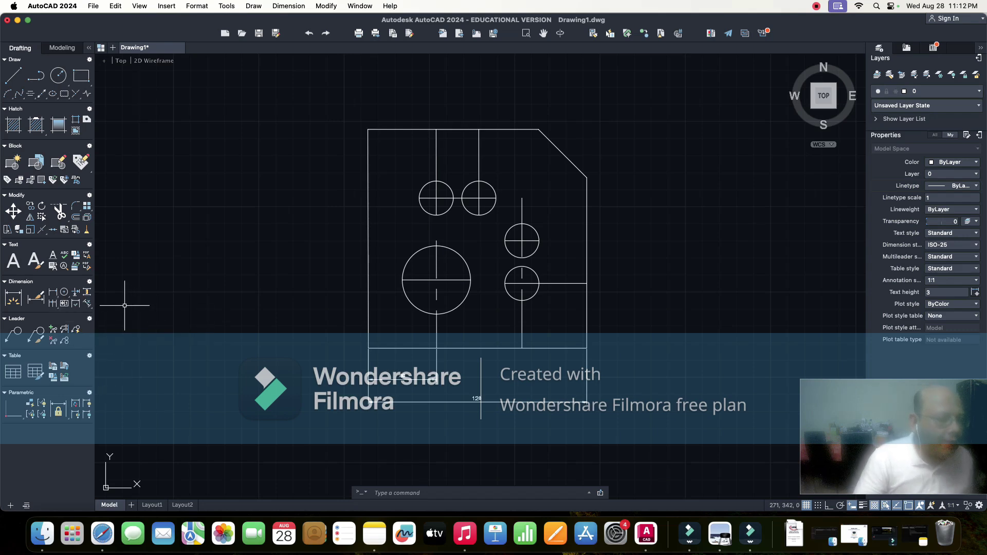
- Cancel the text-angle command and add a 40 DIMALIGNED dimension along the chamfered top-right edge
{"action": "left_click", "coordinate": [88, 303]}
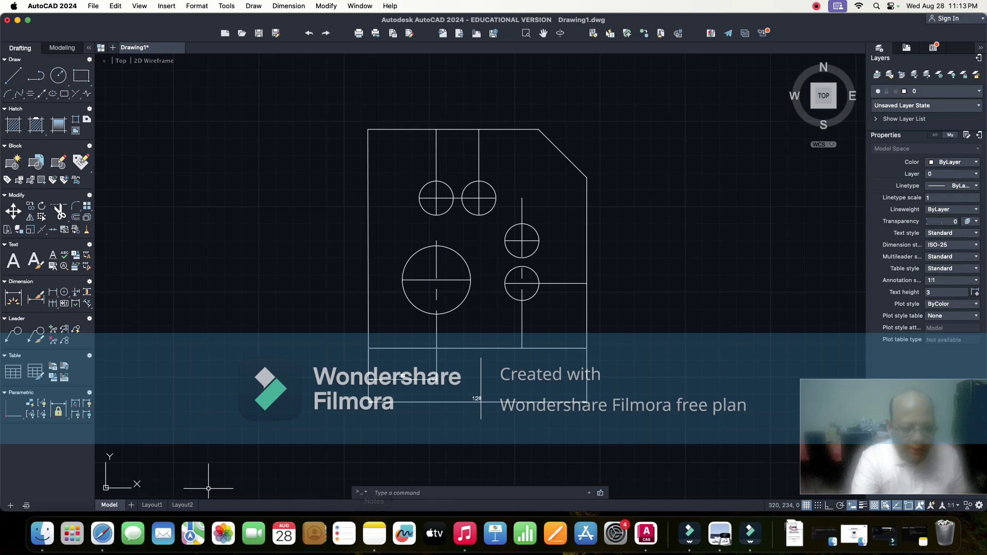
{"action": "key", "text": "Escape"}
{"action": "key", "text": "Caps_Lock"}
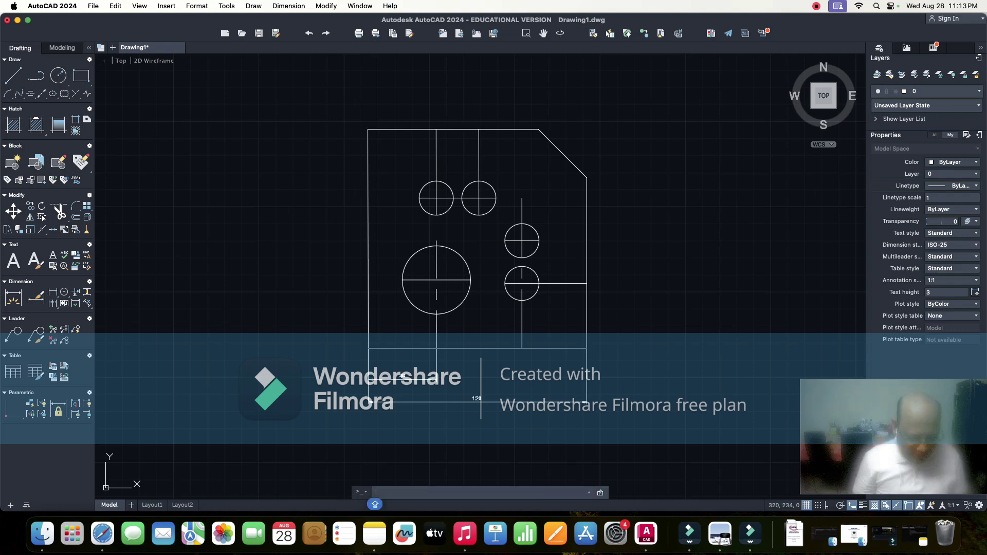
{"action": "type", "text": "DIMA"}
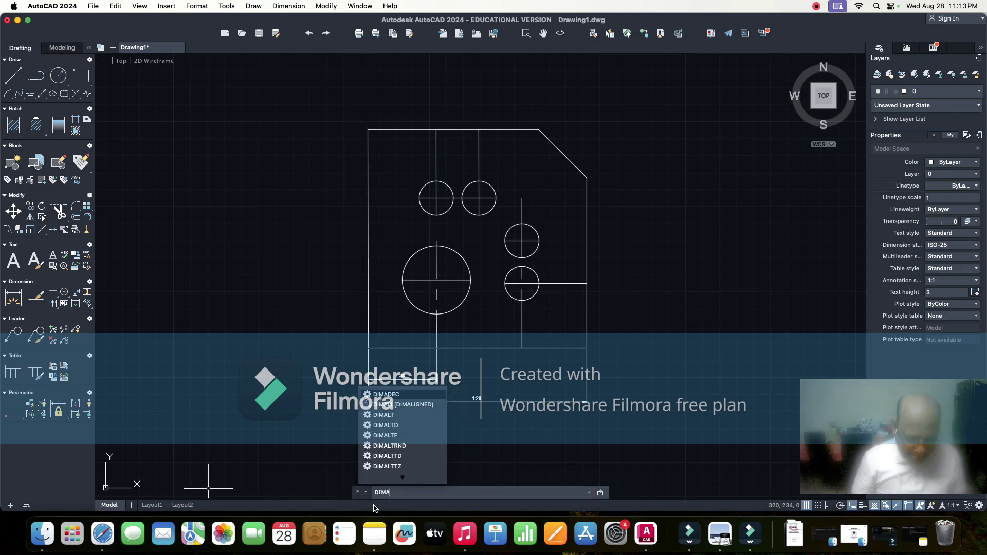
{"action": "type", "text": "LIGN"}
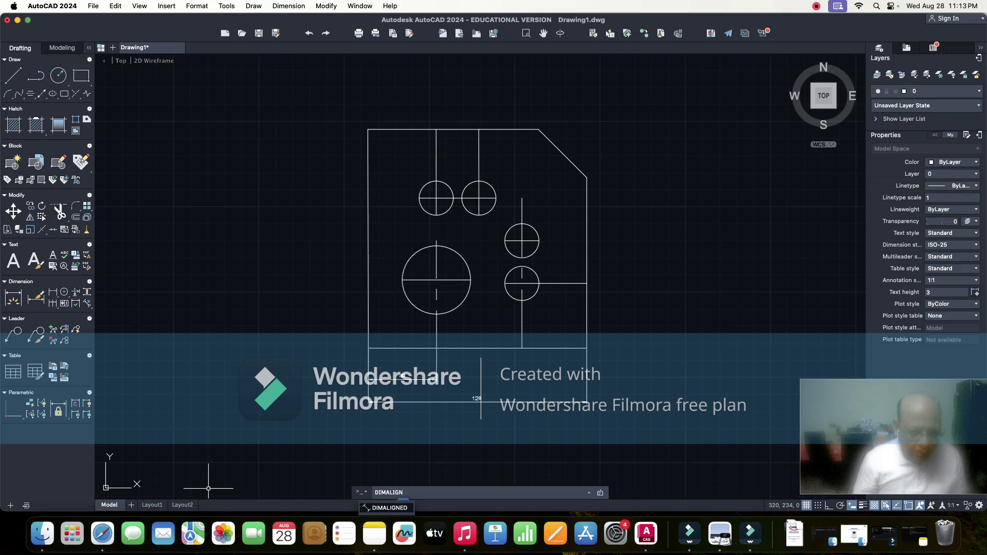
{"action": "key", "text": "Return"}
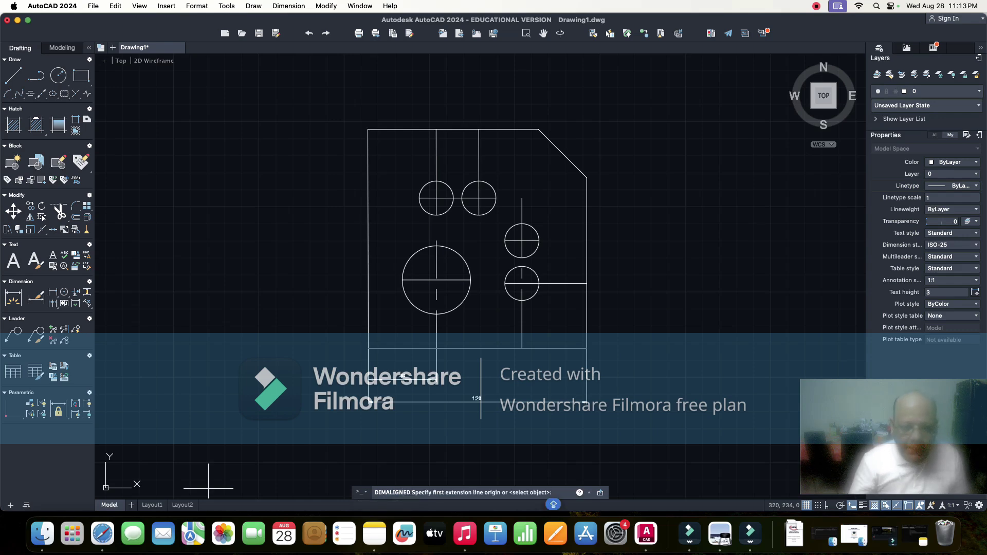
{"action": "left_click", "coordinate": [538, 128]}
{"action": "left_click", "coordinate": [587, 178]}
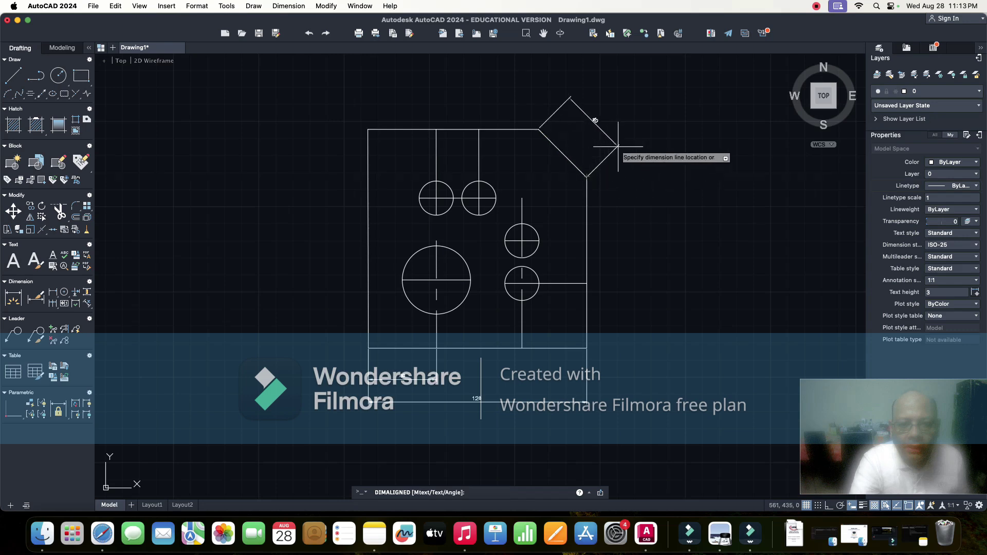
{"action": "left_click", "coordinate": [619, 146]}
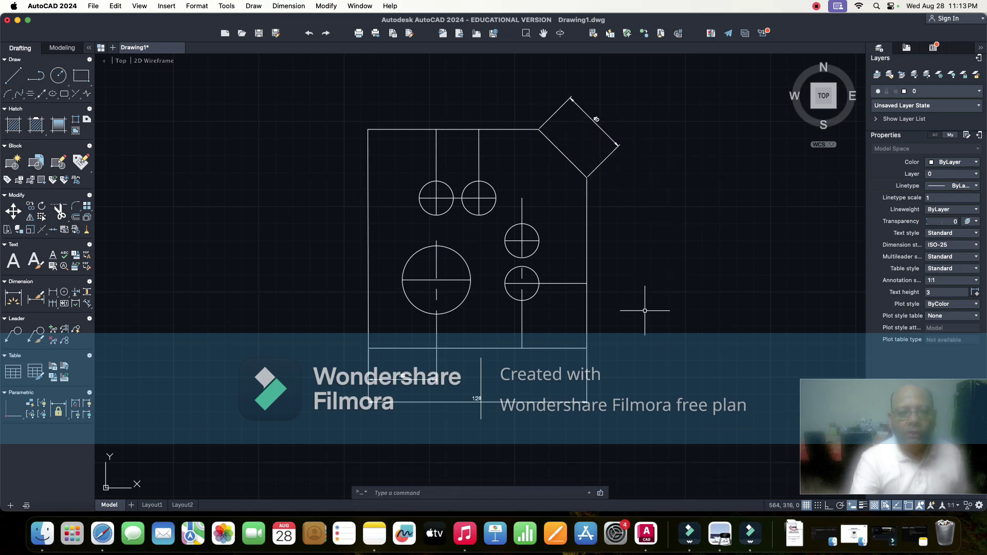
{"action": "type", "text": "D"}
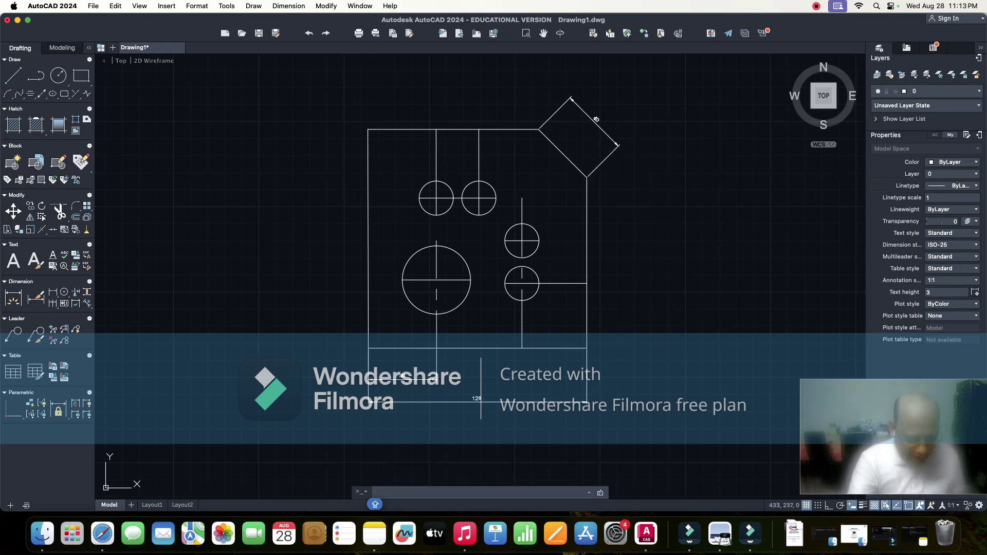
{"action": "type", "text": "IM"}
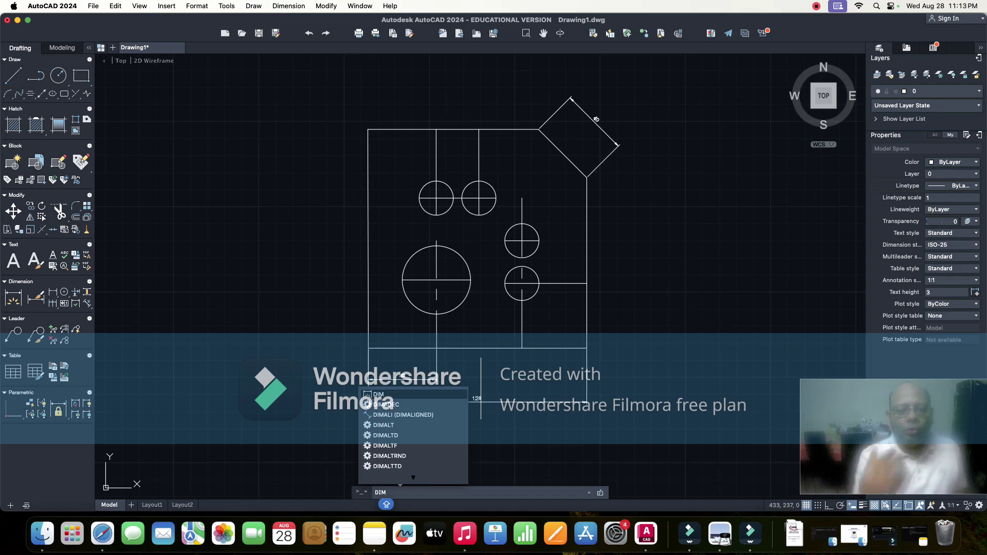
- Use DIMANGULAR on the top edge and chamfer to mark the 135° corner angle
{"action": "type", "text": "A"}
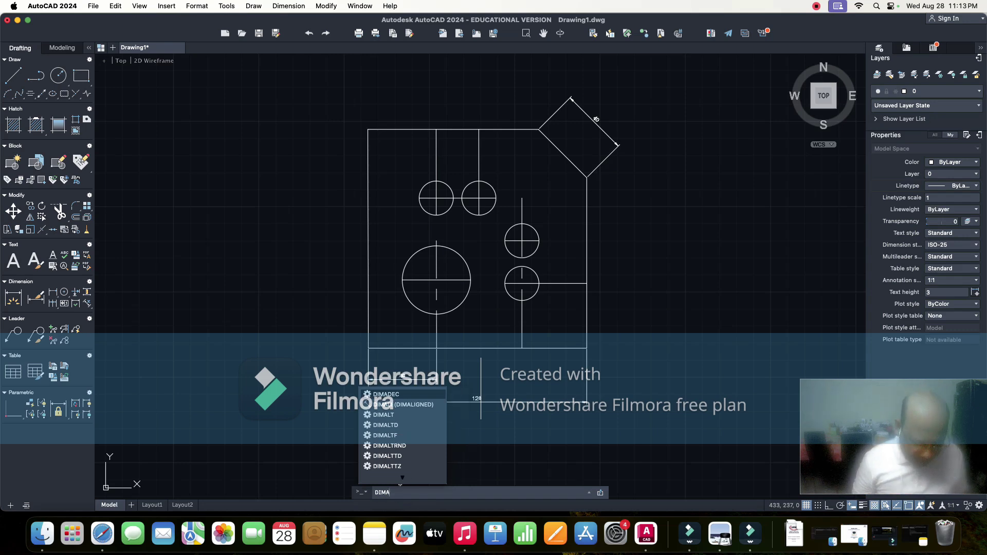
{"action": "type", "text": "NGLE"}
{"action": "key", "text": "Return"}
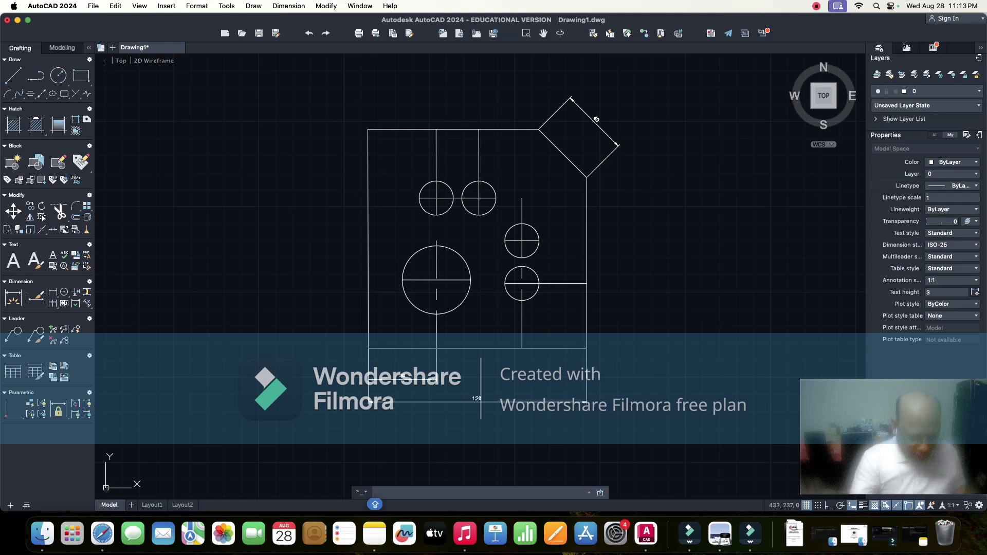
{"action": "type", "text": "DIM"}
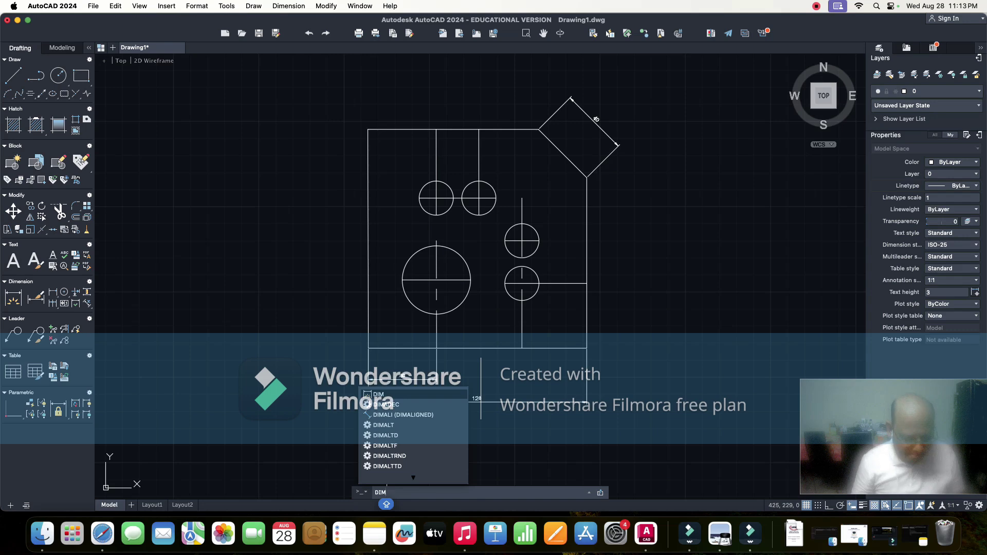
{"action": "type", "text": "A"}
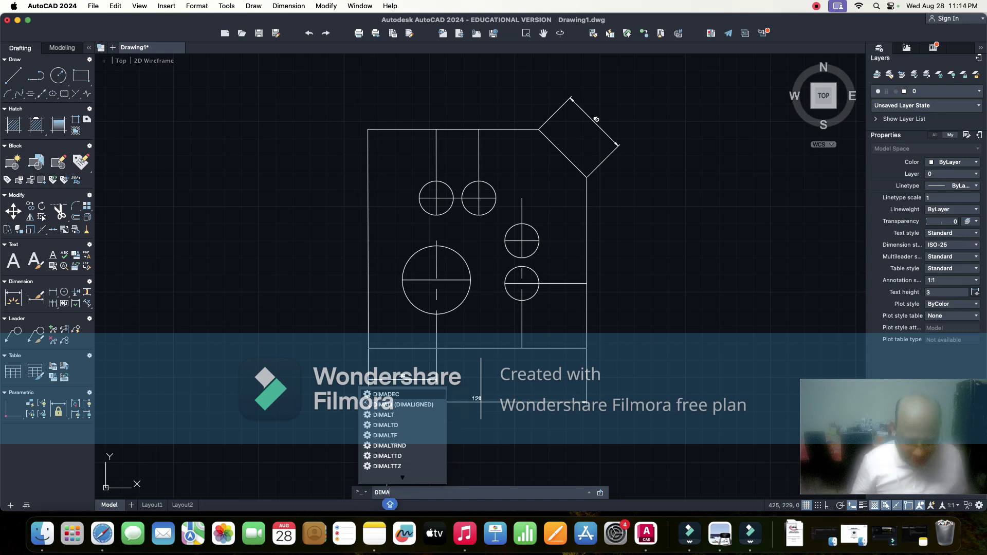
{"action": "type", "text": "N"}
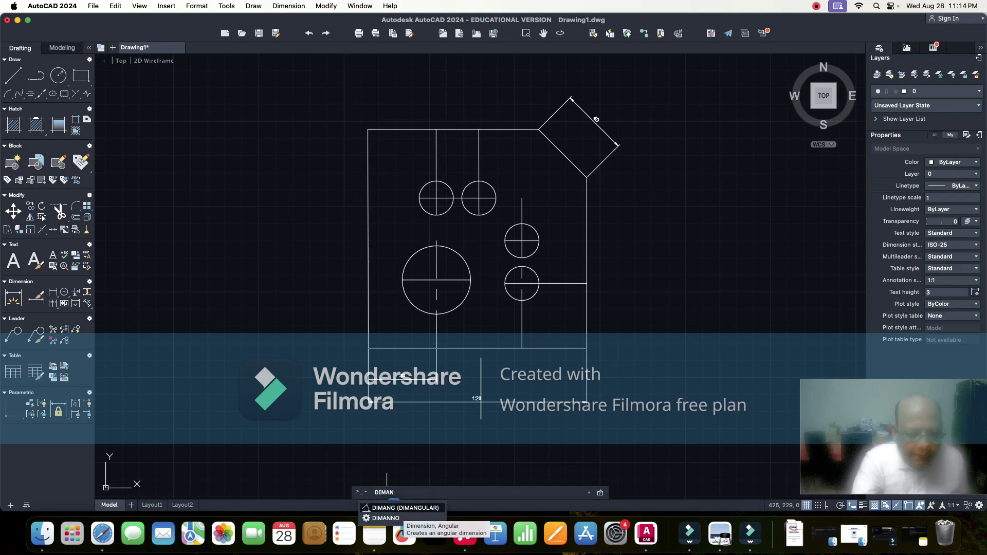
{"action": "key", "text": "Return"}
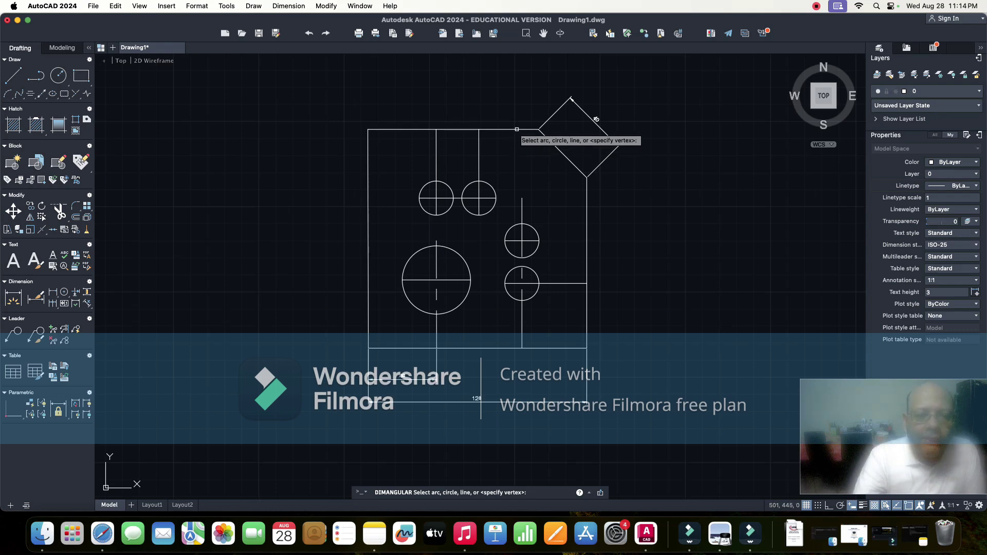
{"action": "left_click", "coordinate": [518, 130]}
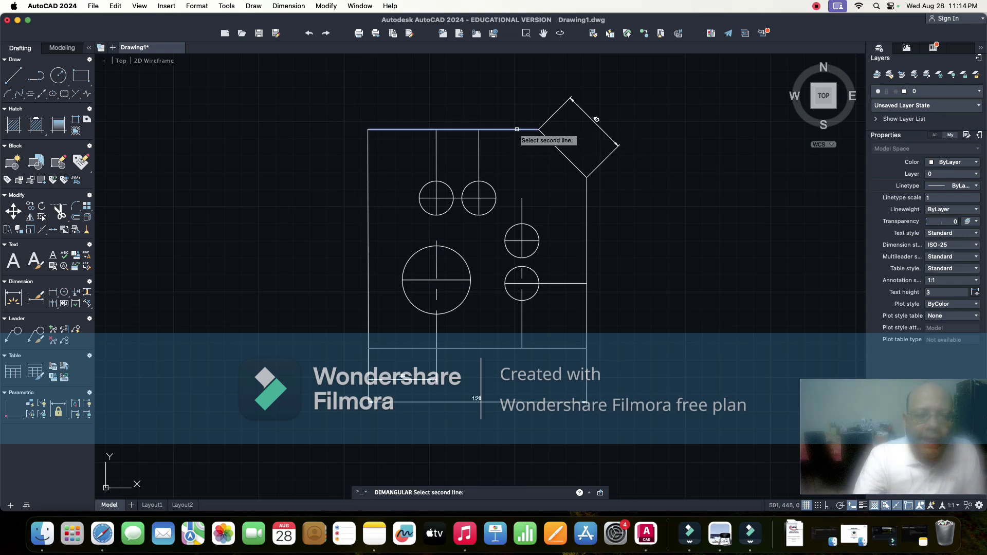
{"action": "left_click", "coordinate": [562, 153]}
{"action": "left_click", "coordinate": [534, 170]}
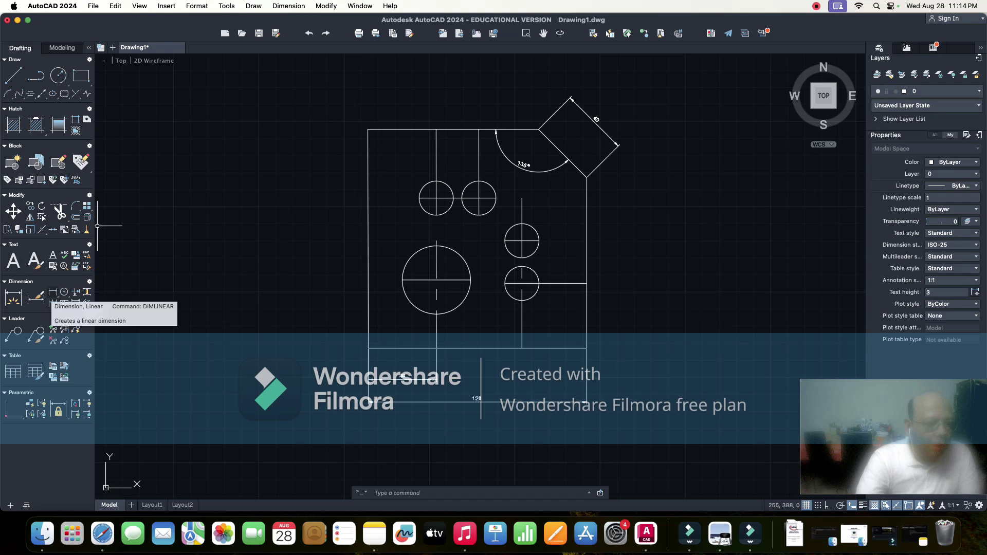
- Add the 100 height dimension right of the plate and another horizontal dimension below it
{"action": "left_click", "coordinate": [53, 292]}
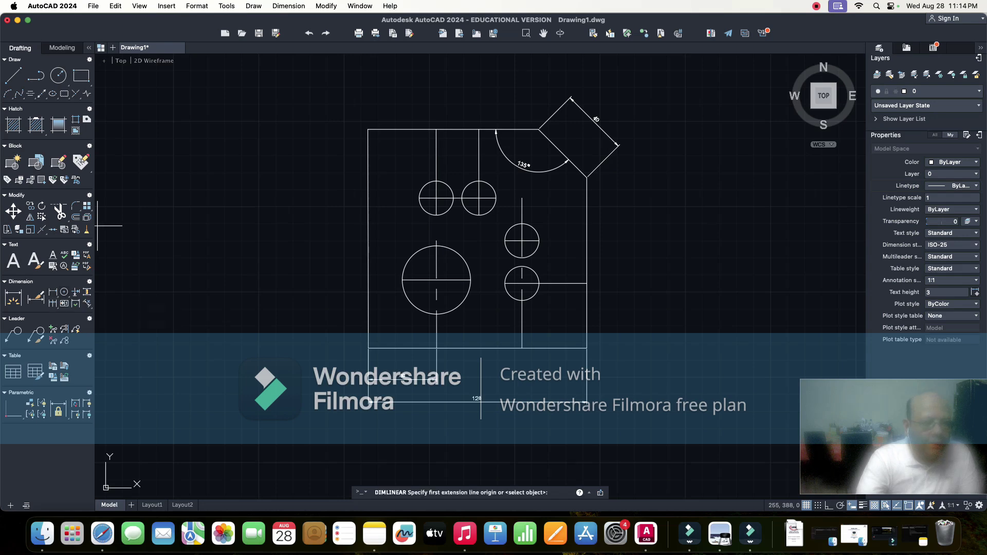
{"action": "left_click", "coordinate": [586, 177]}
{"action": "left_click", "coordinate": [588, 349]}
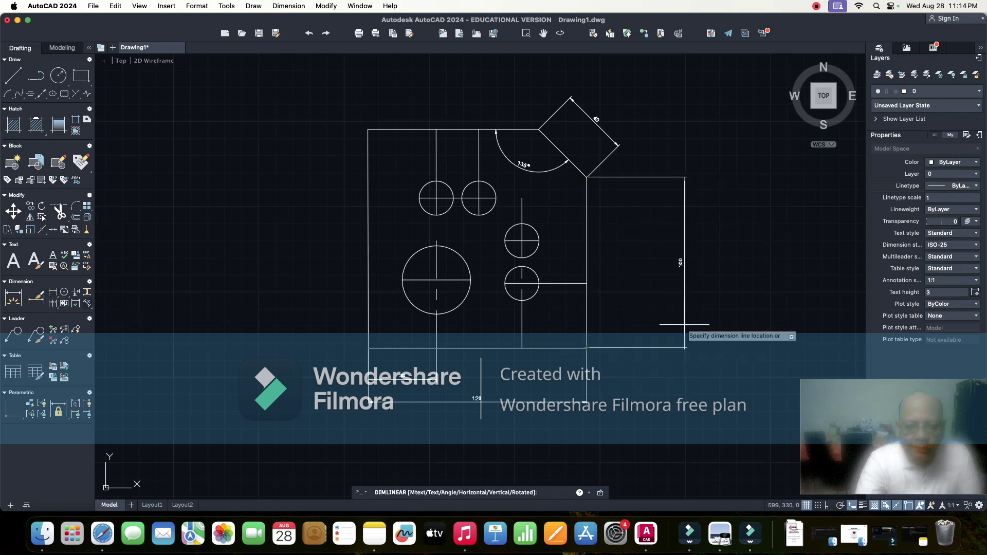
{"action": "left_click", "coordinate": [685, 325]}
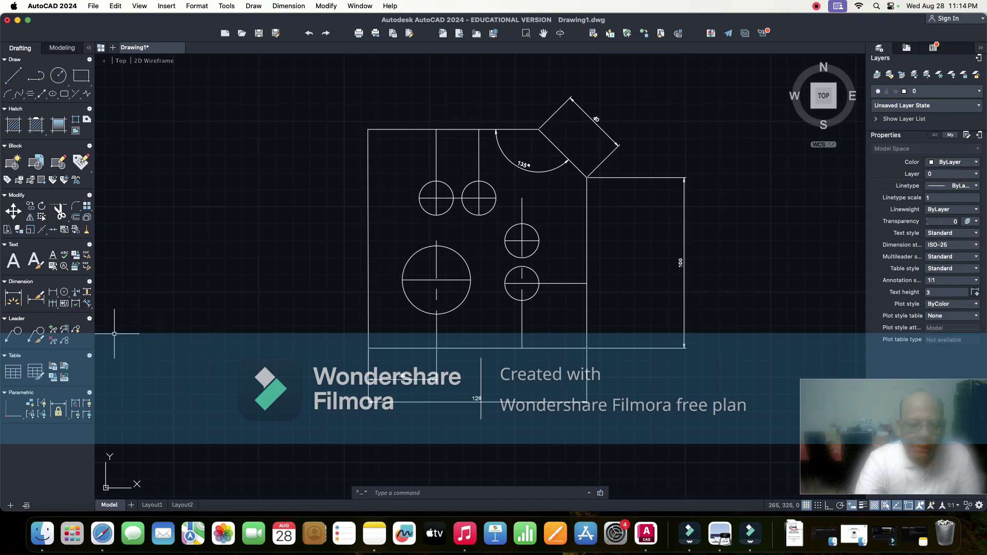
{"action": "left_click", "coordinate": [53, 291]}
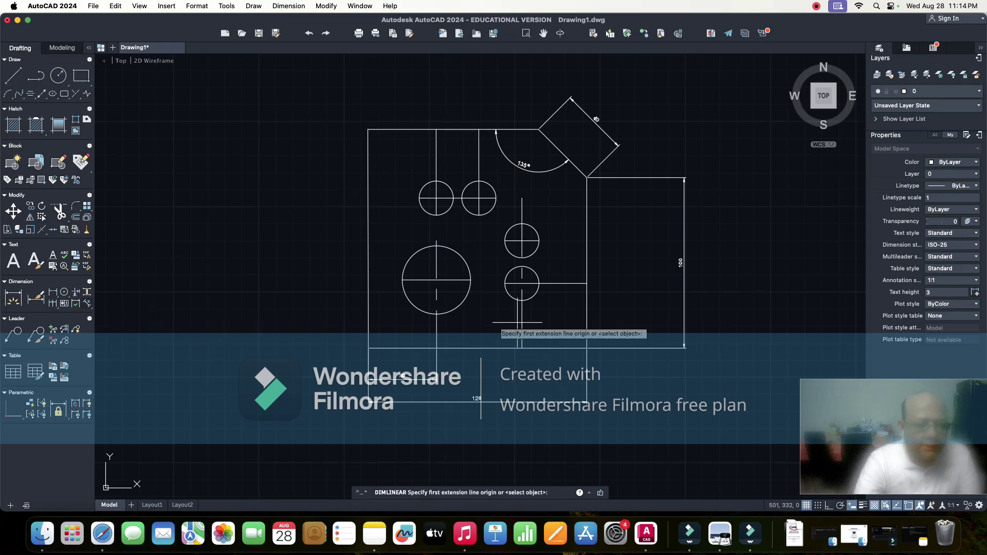
{"action": "left_click", "coordinate": [522, 348]}
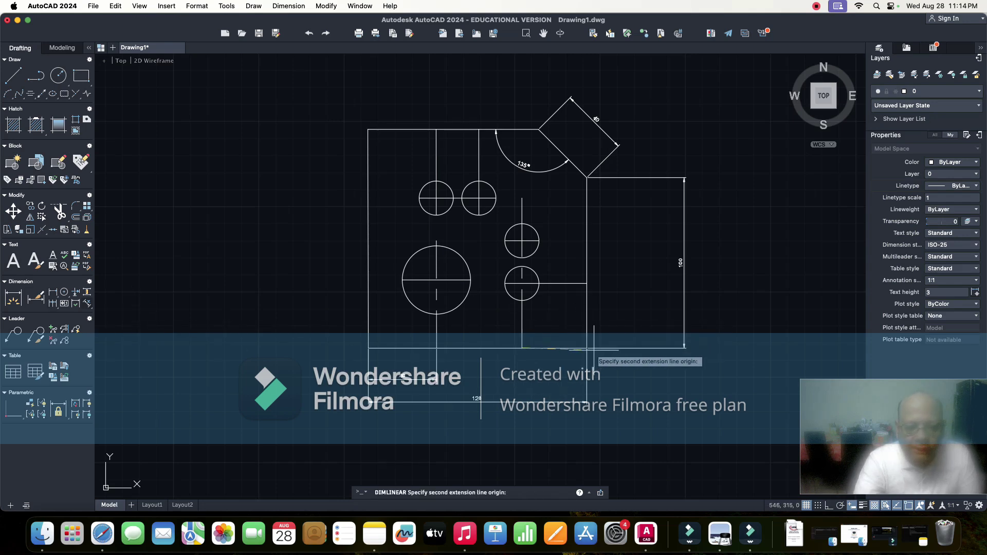
{"action": "left_click", "coordinate": [587, 348]}
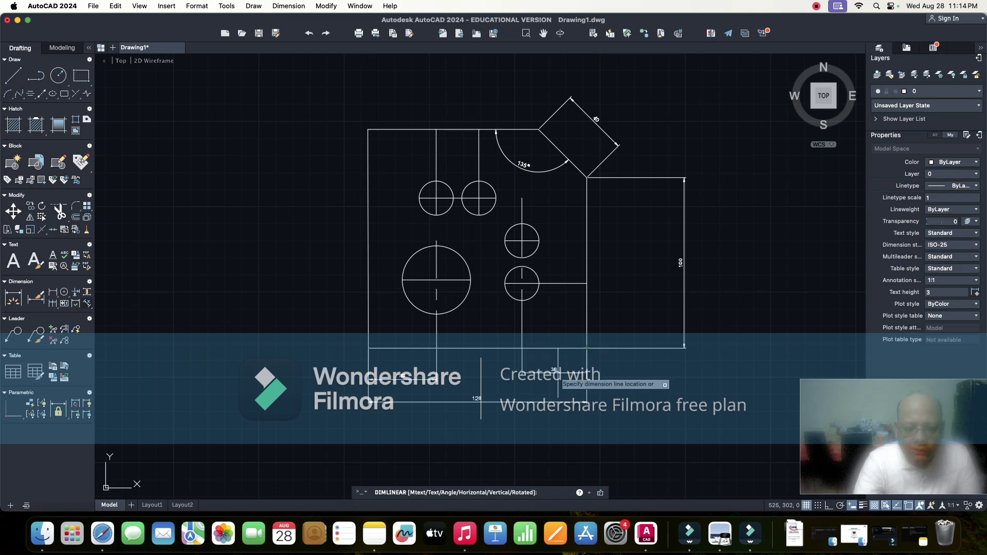
{"action": "left_click", "coordinate": [596, 370]}
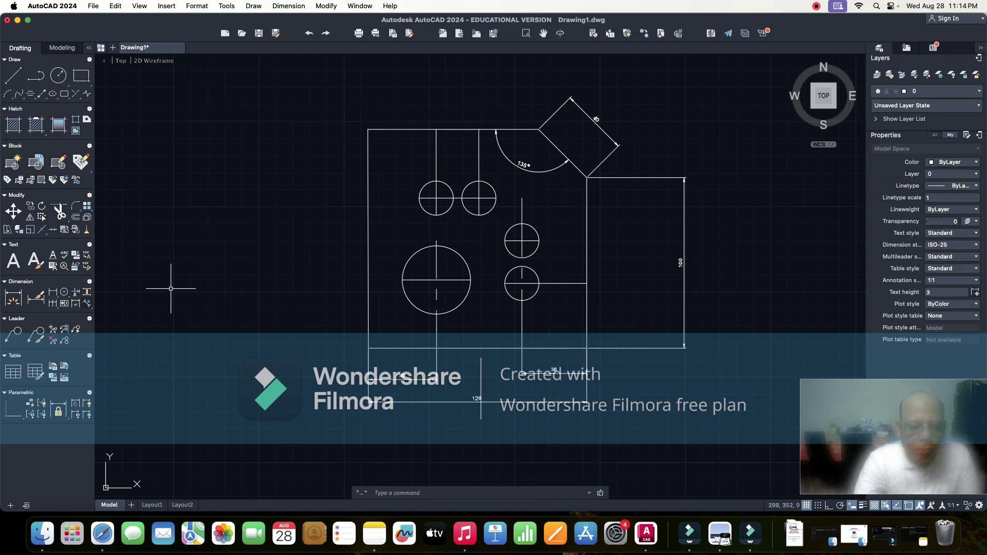
- Add vertical 38 and 25 dimensions locating the two small right-hand holes' centre lines
{"action": "key", "text": "Return"}
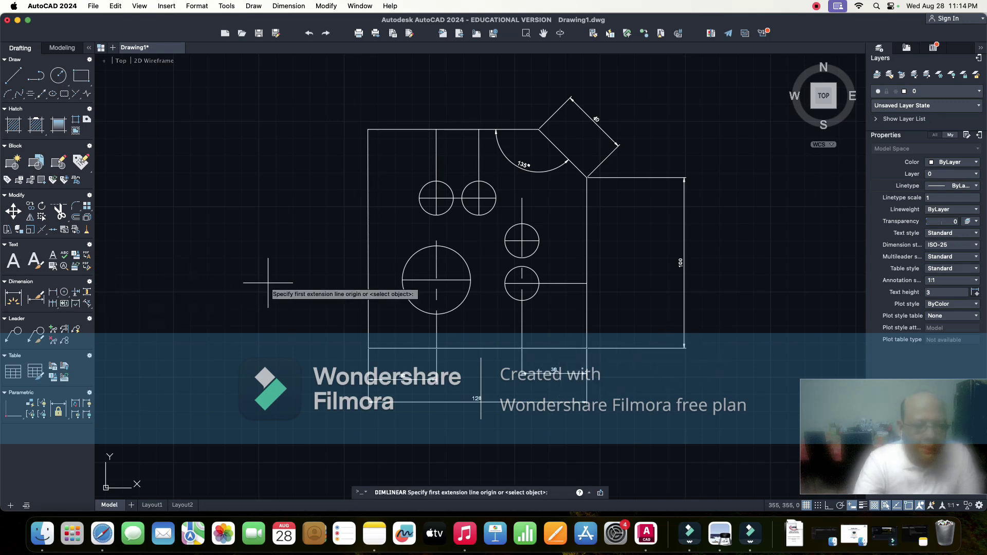
{"action": "left_click", "coordinate": [586, 282]}
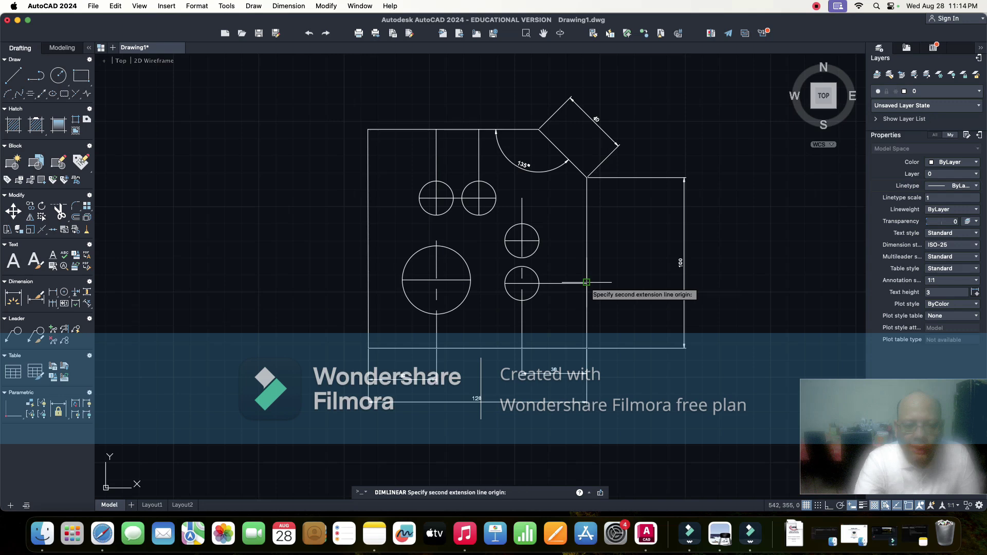
{"action": "left_click", "coordinate": [587, 347]}
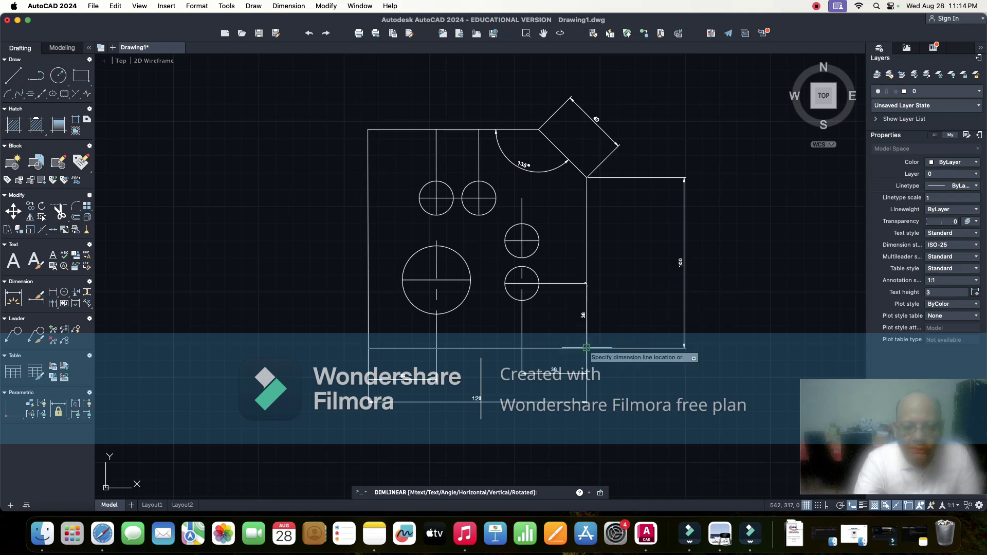
{"action": "left_click", "coordinate": [645, 322]}
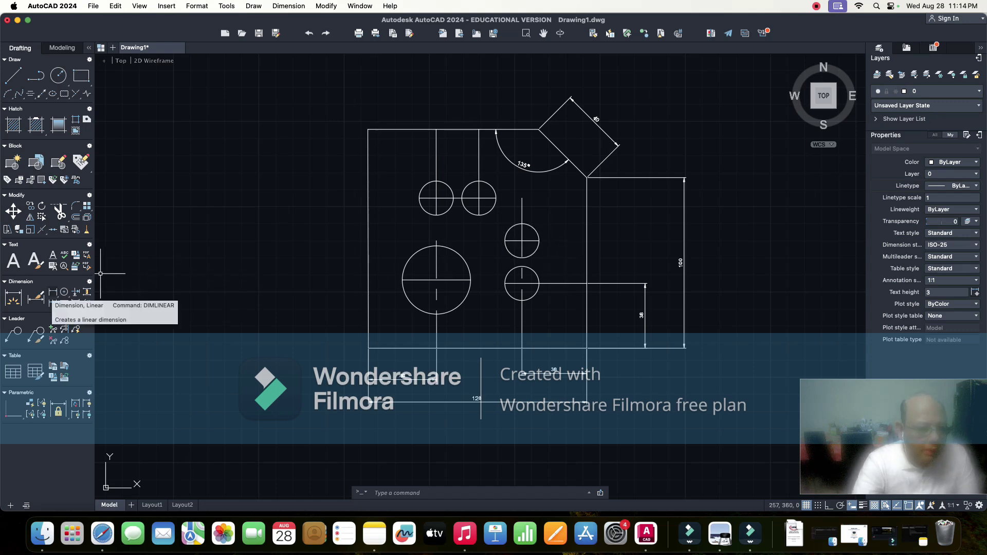
{"action": "left_click", "coordinate": [53, 292]}
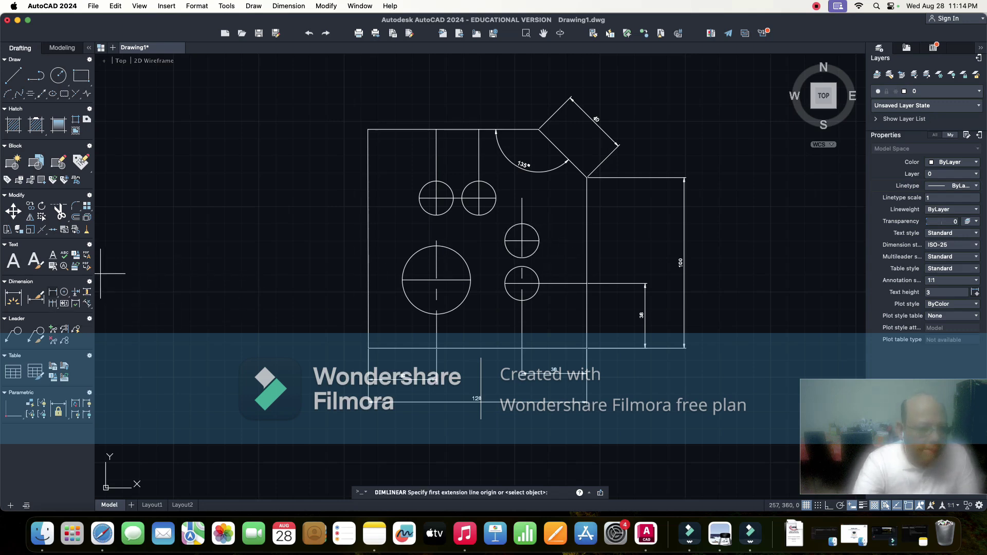
{"action": "left_click", "coordinate": [539, 239]}
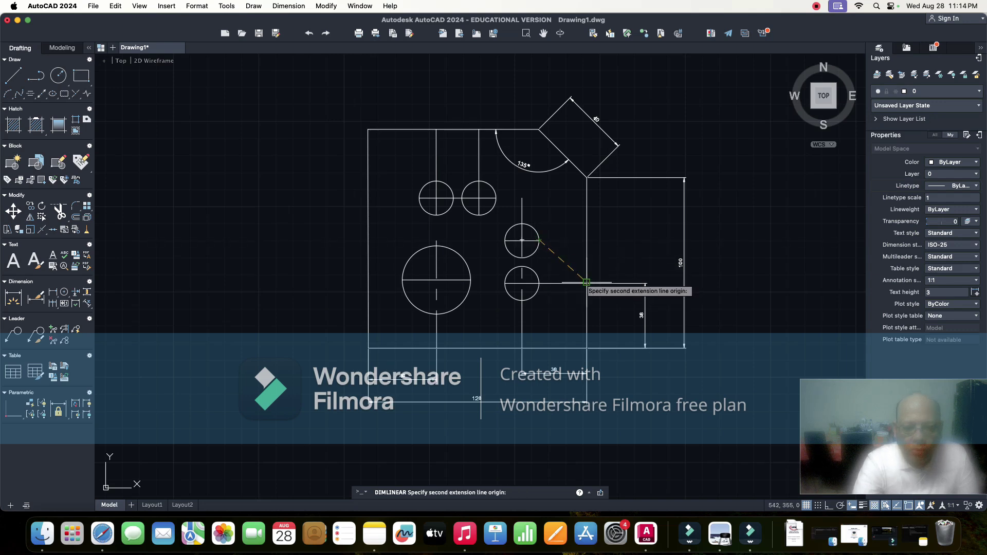
{"action": "left_click", "coordinate": [587, 282]}
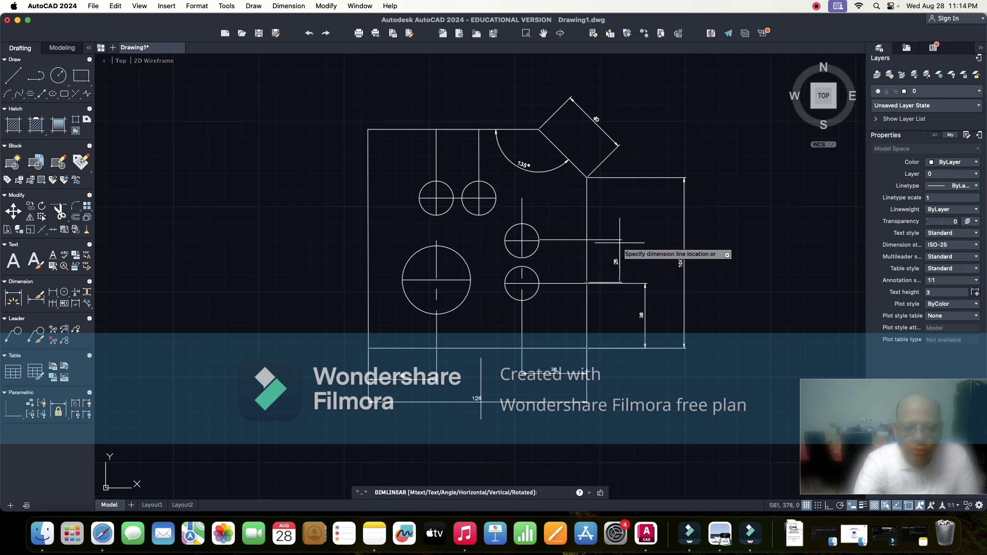
{"action": "left_click", "coordinate": [644, 241]}
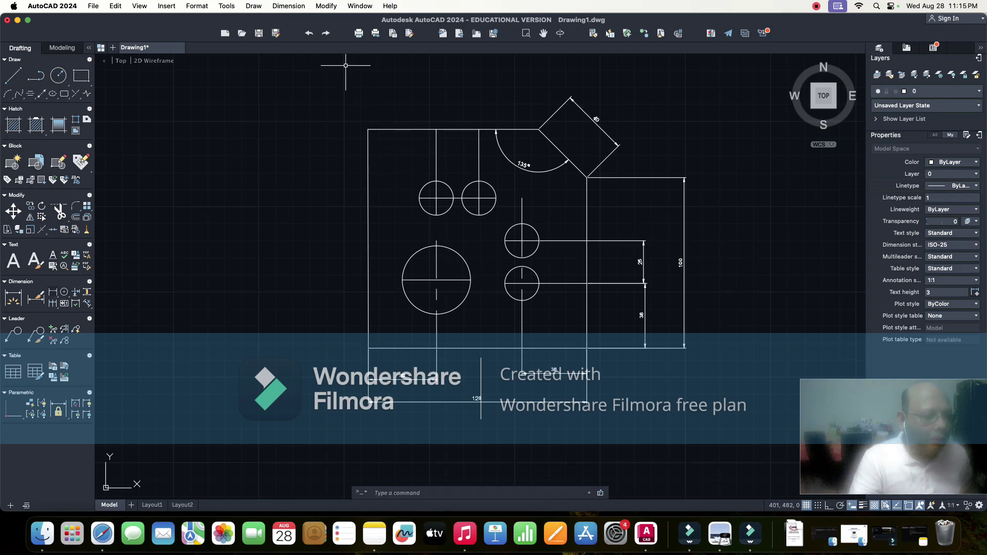
- Dimension 40 from the top-left corner and 25 between the upper hole centre lines, above the plate
{"action": "key", "text": "Return"}
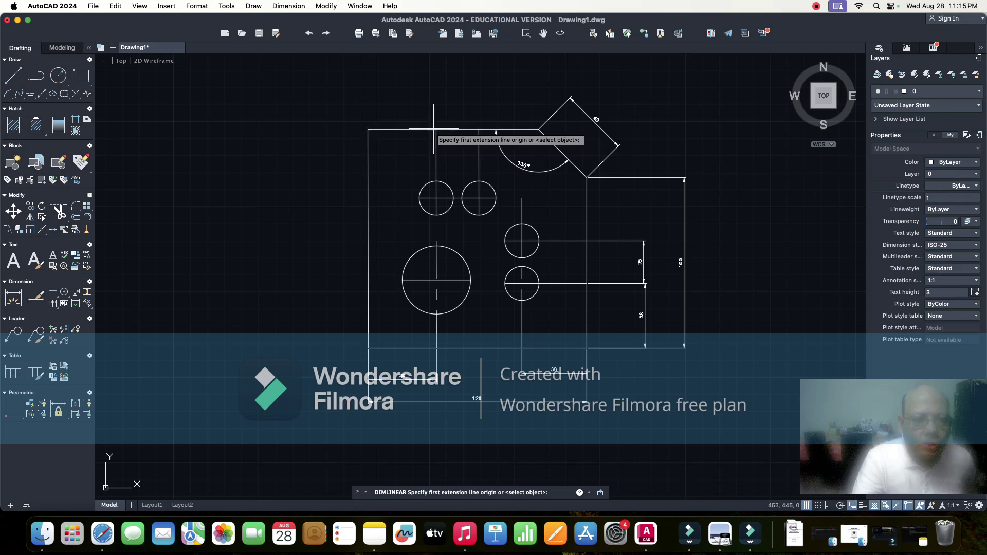
{"action": "left_click", "coordinate": [436, 129]}
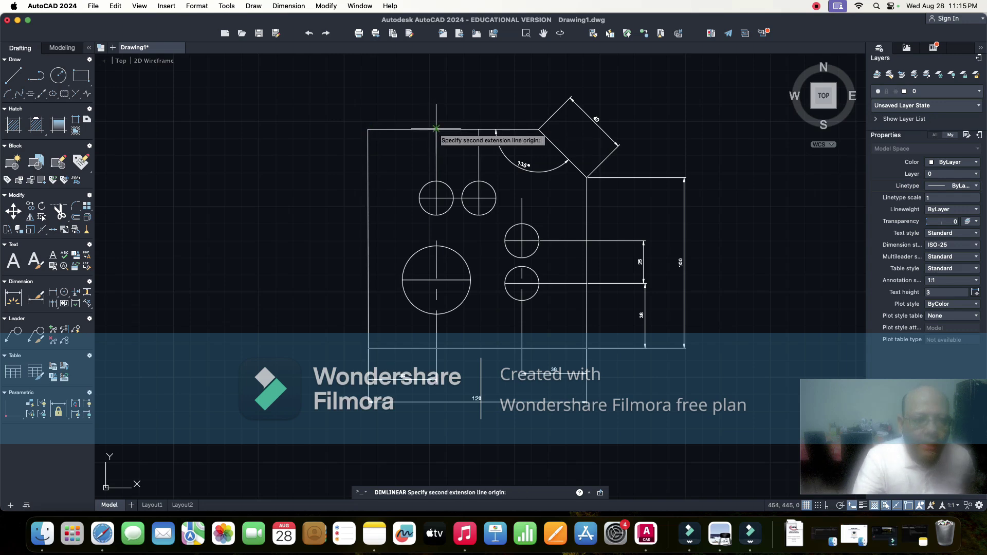
{"action": "left_click", "coordinate": [368, 129]}
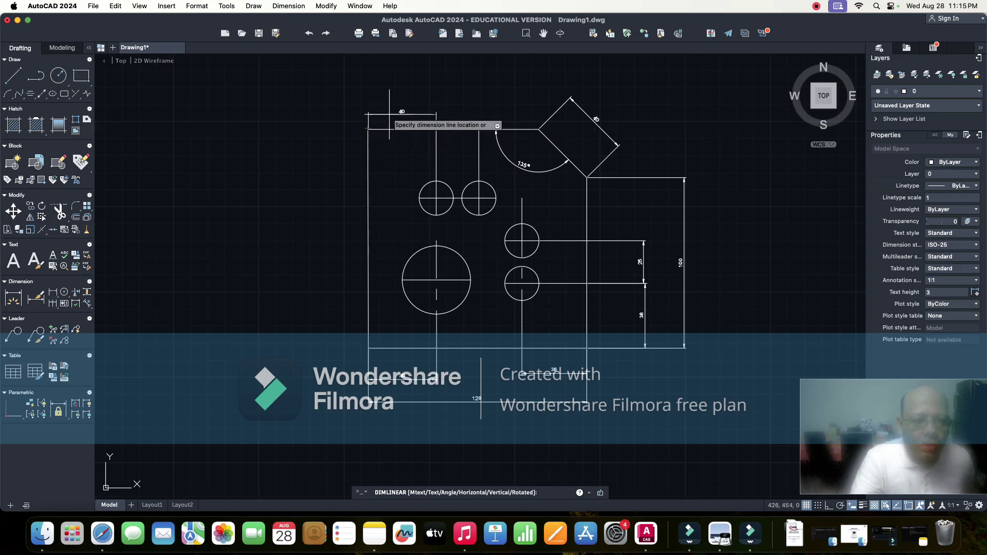
{"action": "left_click", "coordinate": [380, 108]}
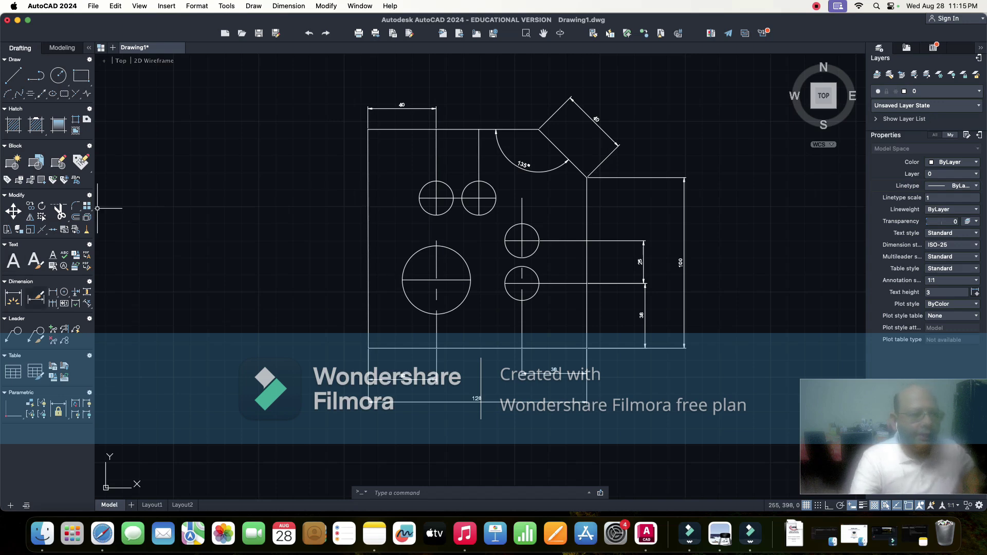
{"action": "key", "text": "Return"}
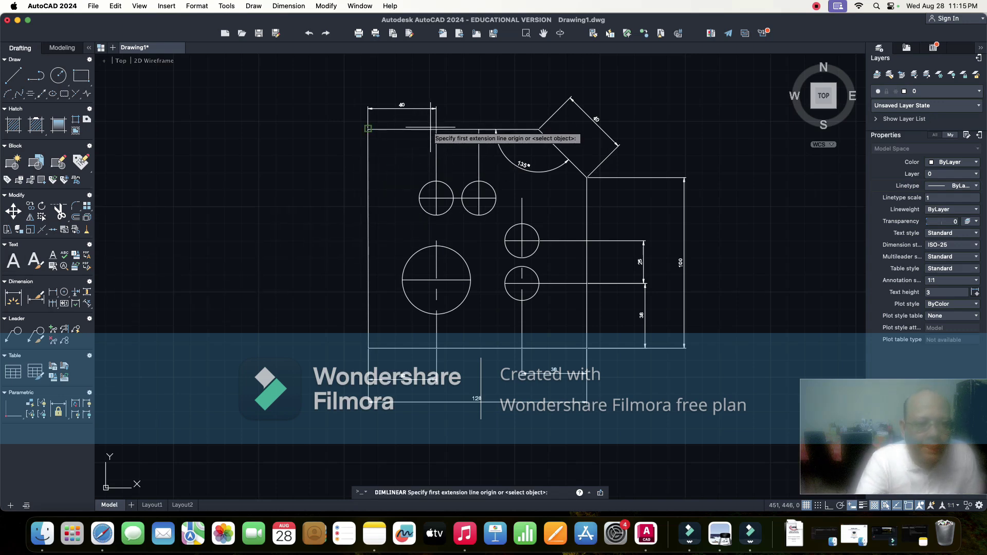
{"action": "left_click", "coordinate": [436, 128]}
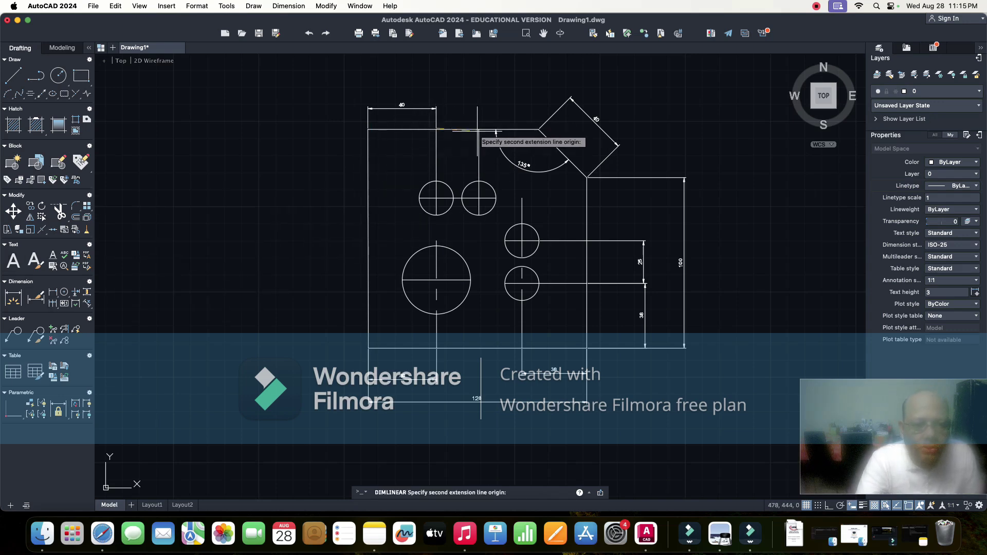
{"action": "left_click", "coordinate": [478, 128]}
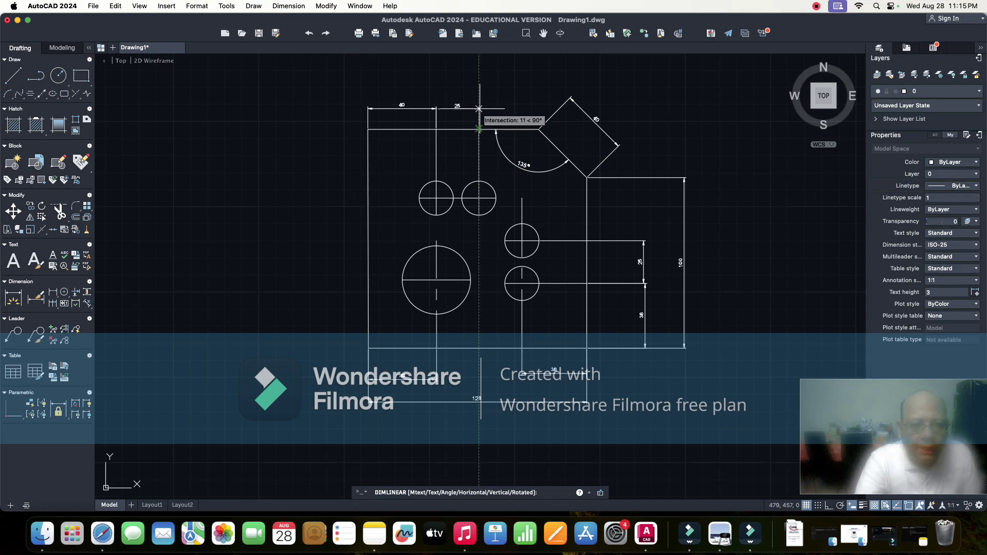
{"action": "left_click", "coordinate": [478, 108]}
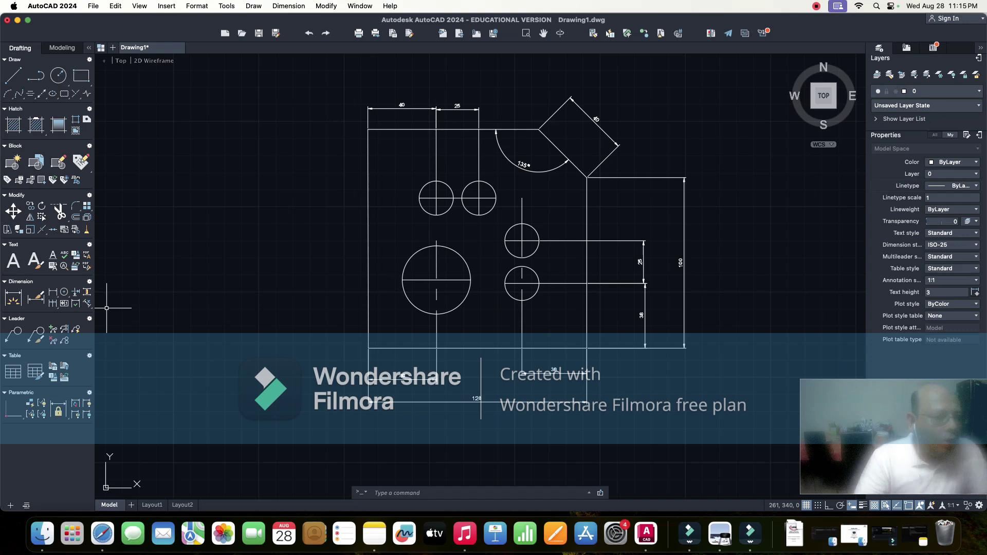
{"action": "left_click", "coordinate": [393, 493]}
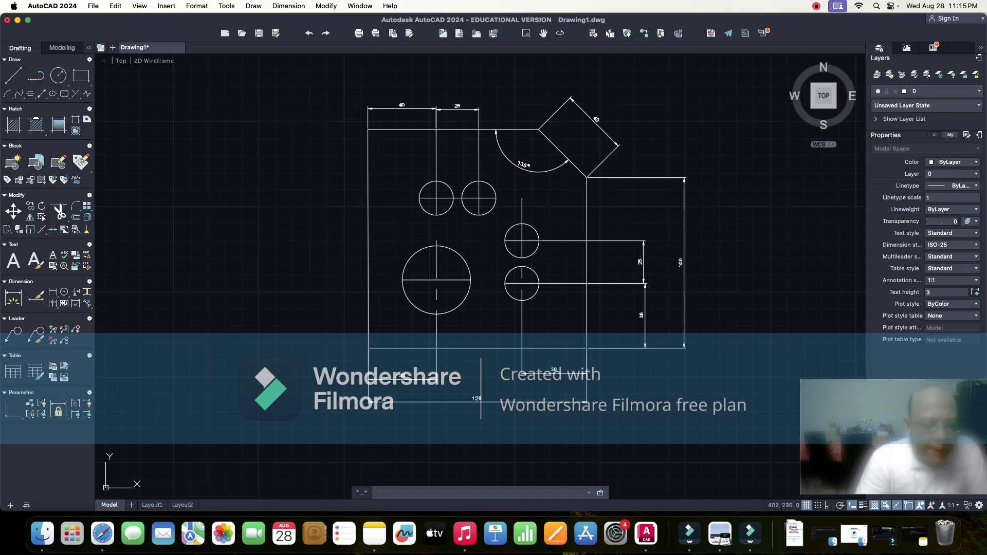
- Label the large circle with a Ø40 DIMDIA dimension placed to the upper left
{"action": "type", "text": "DI"}
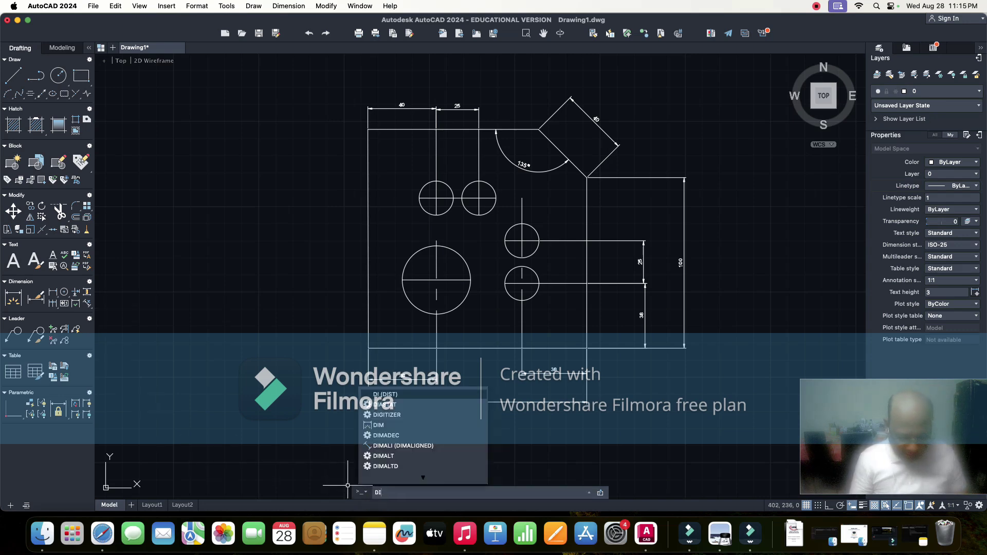
{"action": "type", "text": "MDIA"}
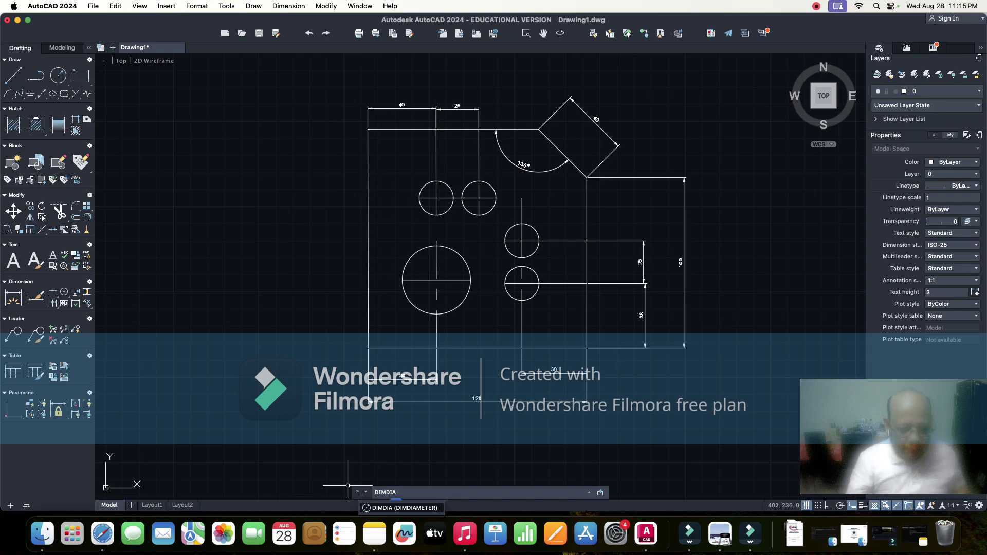
{"action": "key", "text": "Return"}
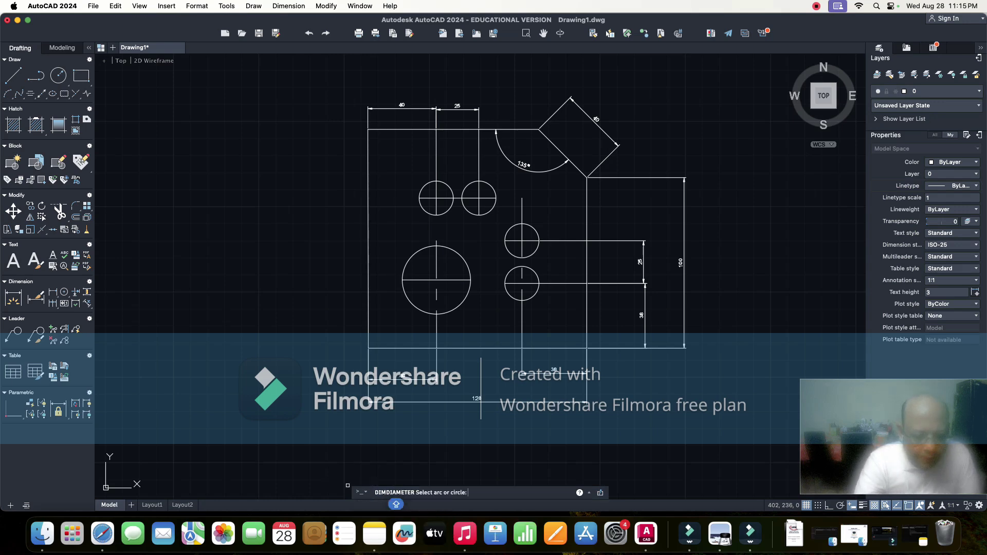
{"action": "left_click", "coordinate": [412, 255]}
{"action": "left_click", "coordinate": [305, 238]}
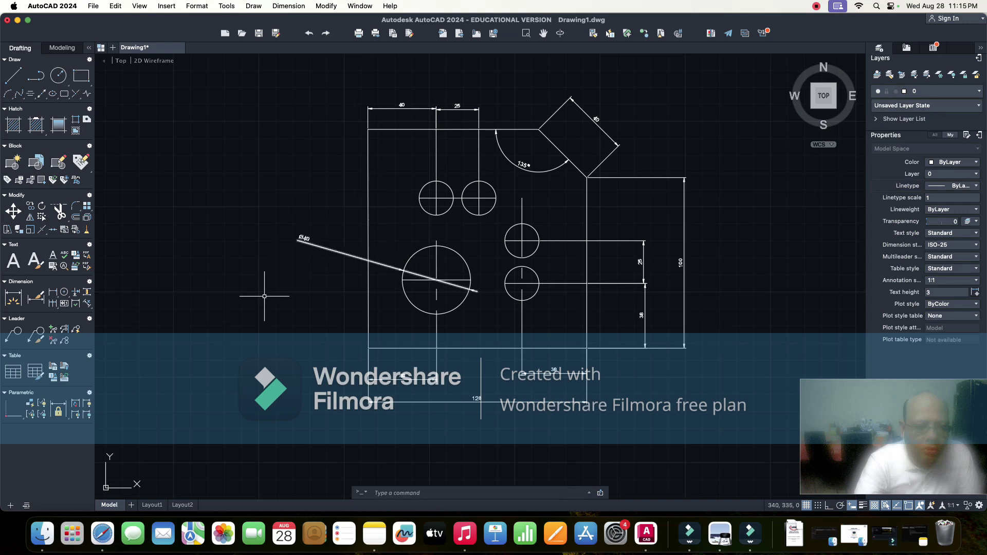
{"action": "key", "text": "Caps_Lock"}
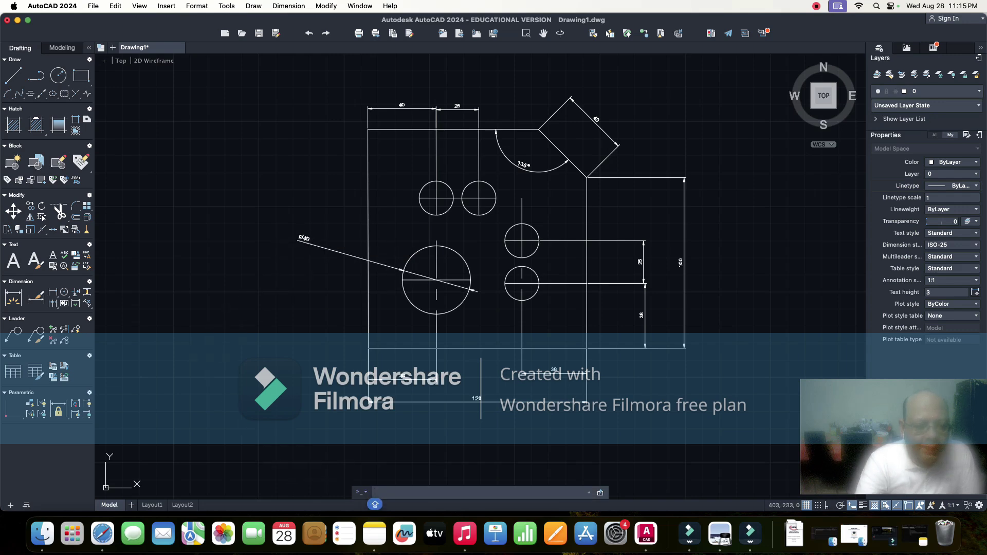
{"action": "key", "text": "Return"}
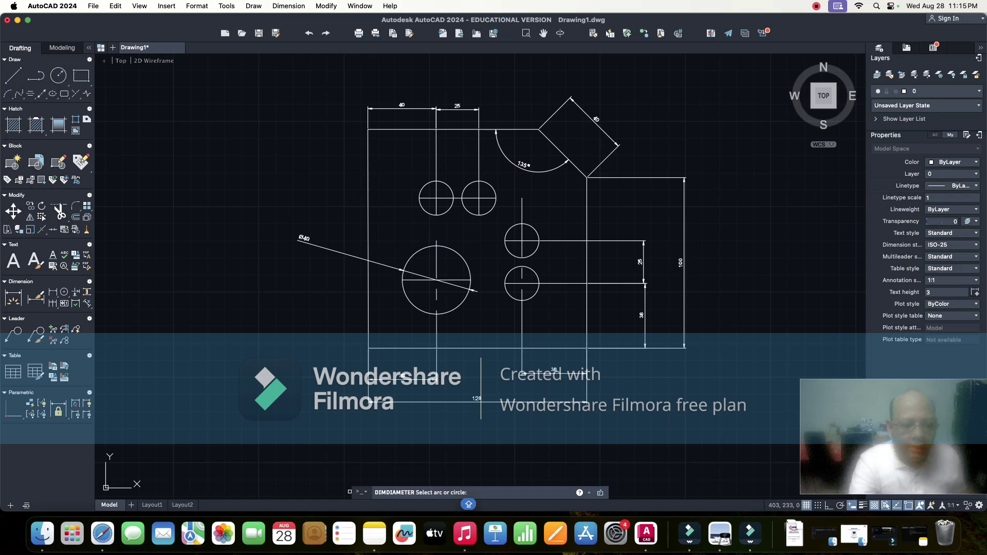
{"action": "key", "text": "Escape"}
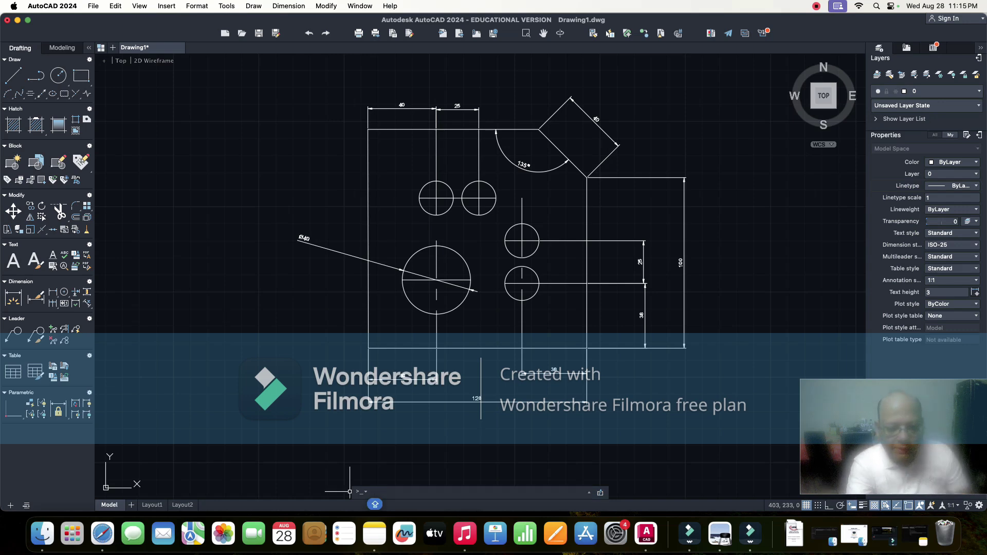
{"action": "type", "text": "DIM"}
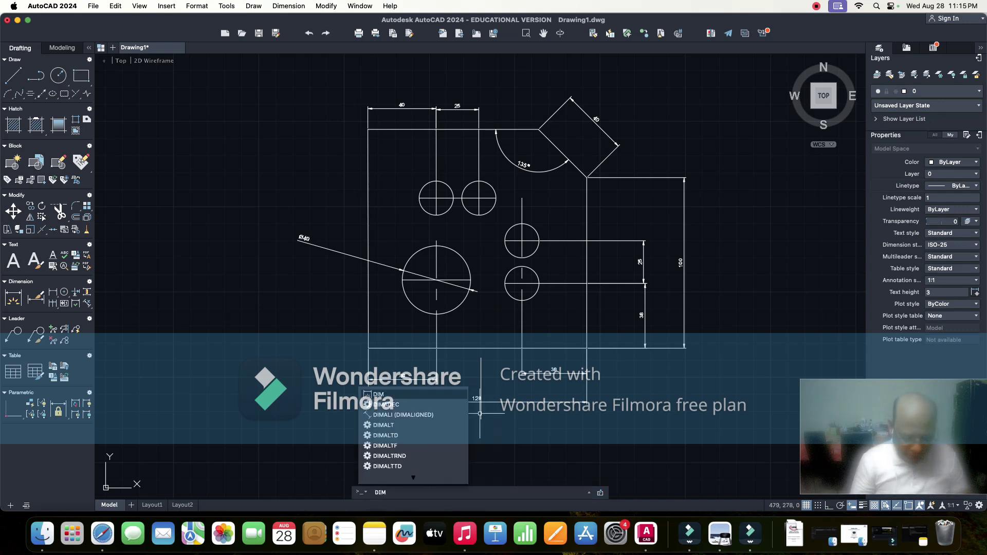
{"action": "type", "text": "DIA"}
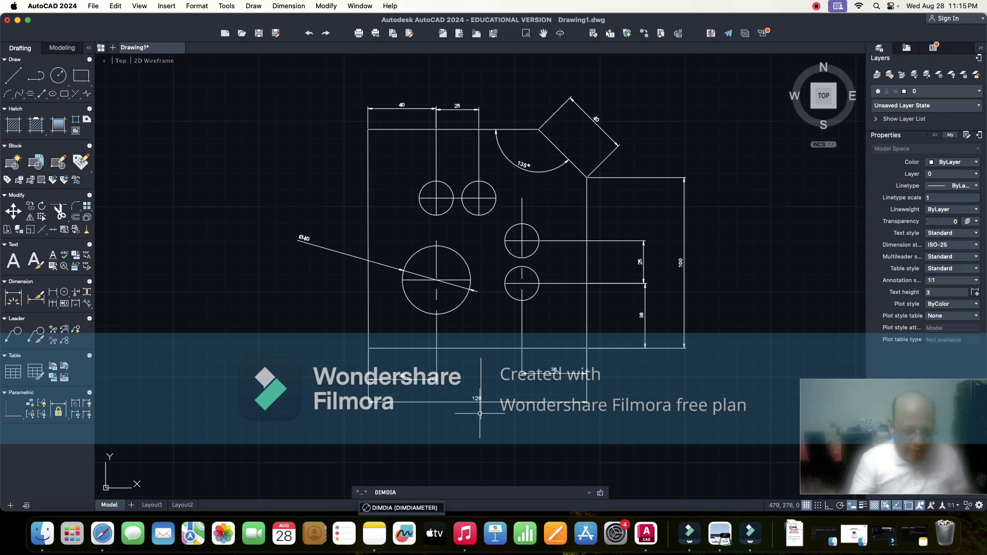
- Add a Ø20 diameter dimension to the upper-left small hole with its label out to the upper left
{"action": "key", "text": "Return"}
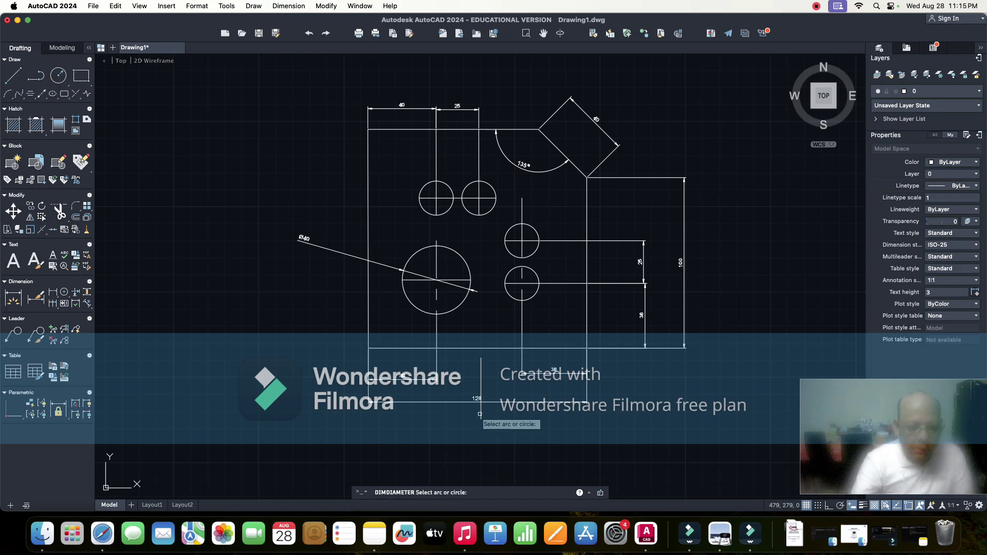
{"action": "left_click", "coordinate": [426, 186]}
{"action": "left_click", "coordinate": [311, 171]}
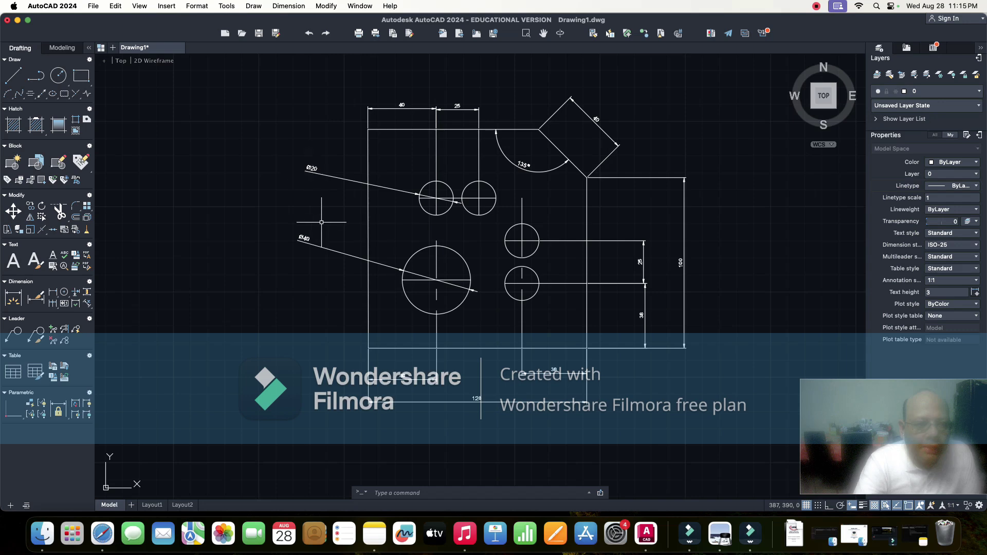
{"action": "scroll", "coordinate": [321, 222], "scroll_direction": "down", "scroll_amount": 3}
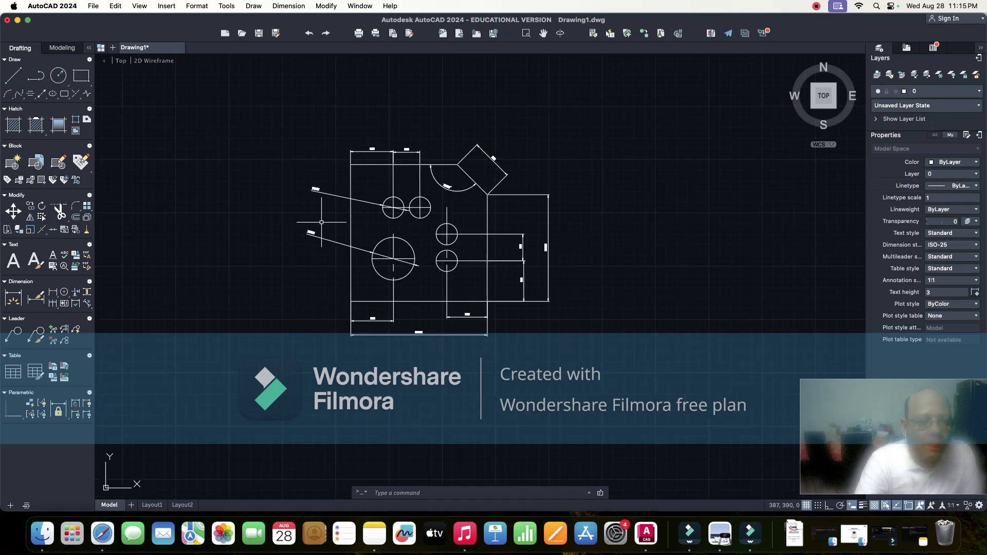
{"action": "scroll", "coordinate": [324, 218], "scroll_direction": "up", "scroll_amount": 5}
{"action": "scroll", "coordinate": [322, 222], "scroll_direction": "down", "scroll_amount": 3}
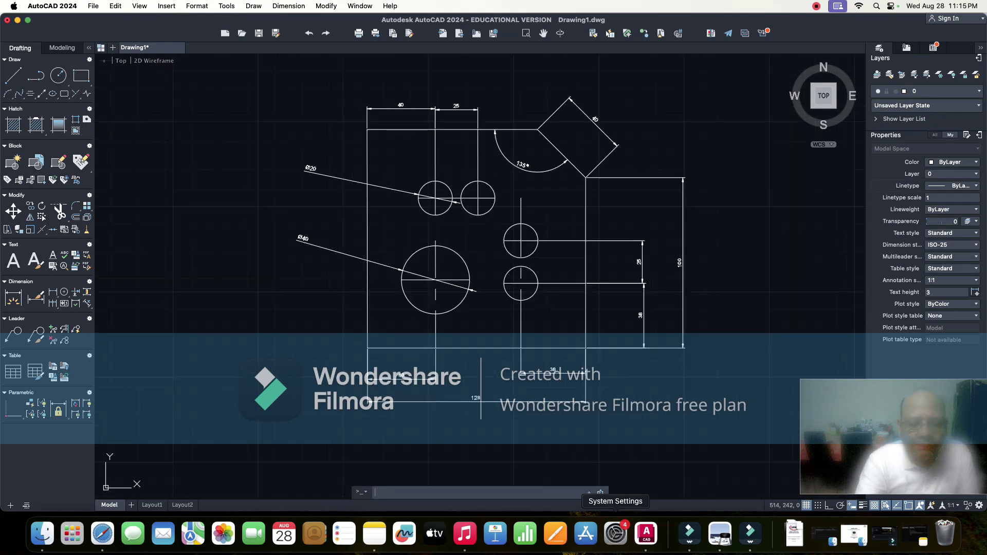
- Open ESC194294 LAB MANUAL.pdf from Downloads to check Figure 1, then minimize it
{"action": "left_click", "coordinate": [794, 534]}
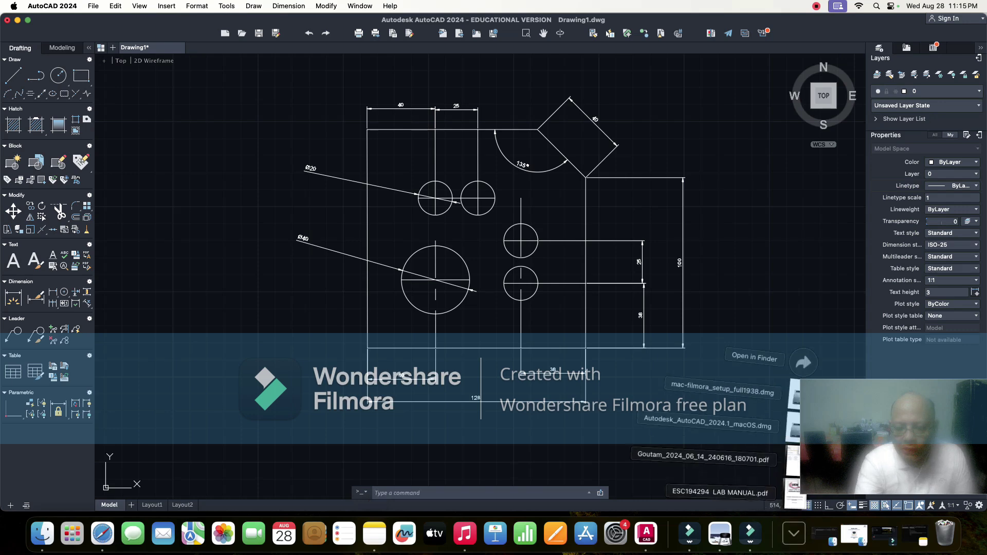
{"action": "left_click", "coordinate": [720, 492]}
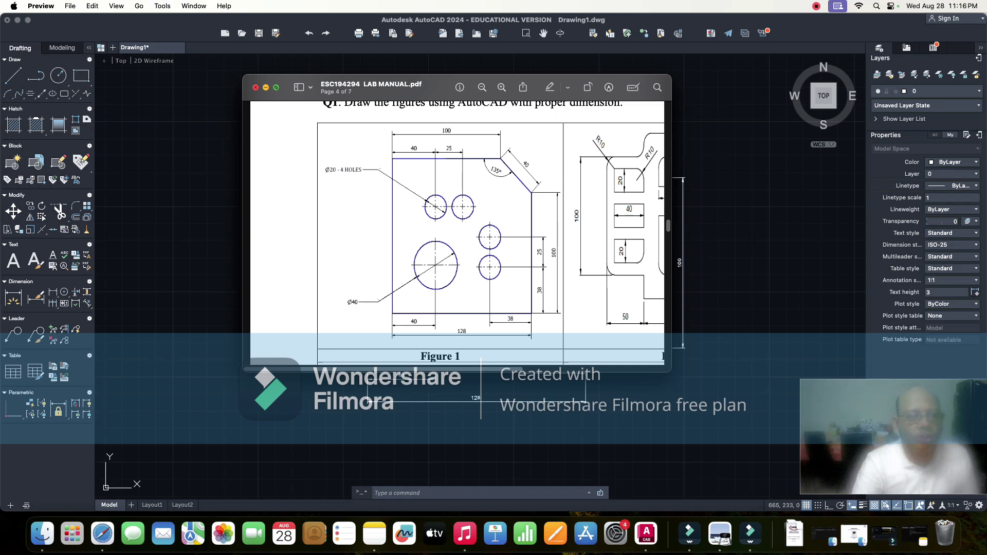
{"action": "key", "text": "super+m"}
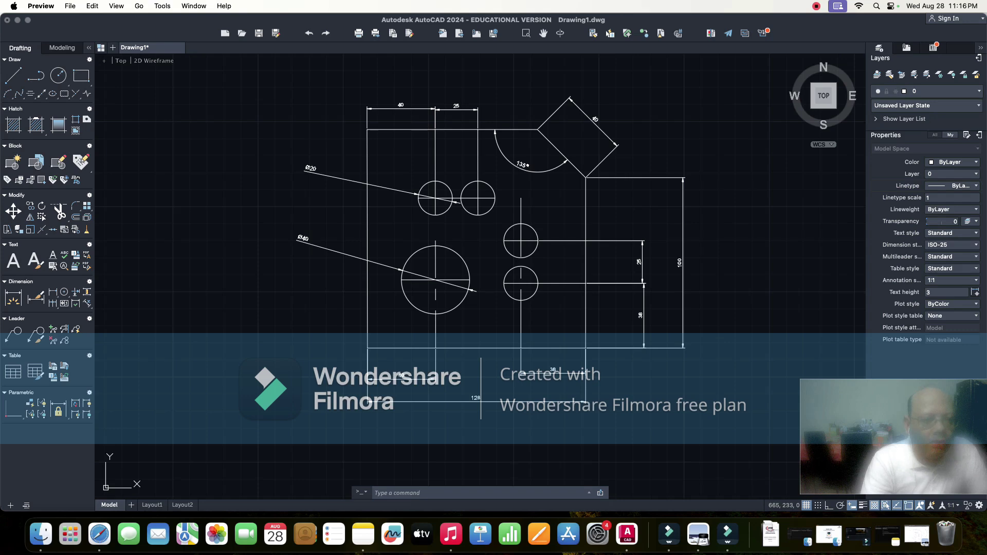
- Append 4HOLES to the Ø20 dimension text so it reads Ø20-4HOLES, keeping the change
{"action": "double_click", "coordinate": [311, 169]}
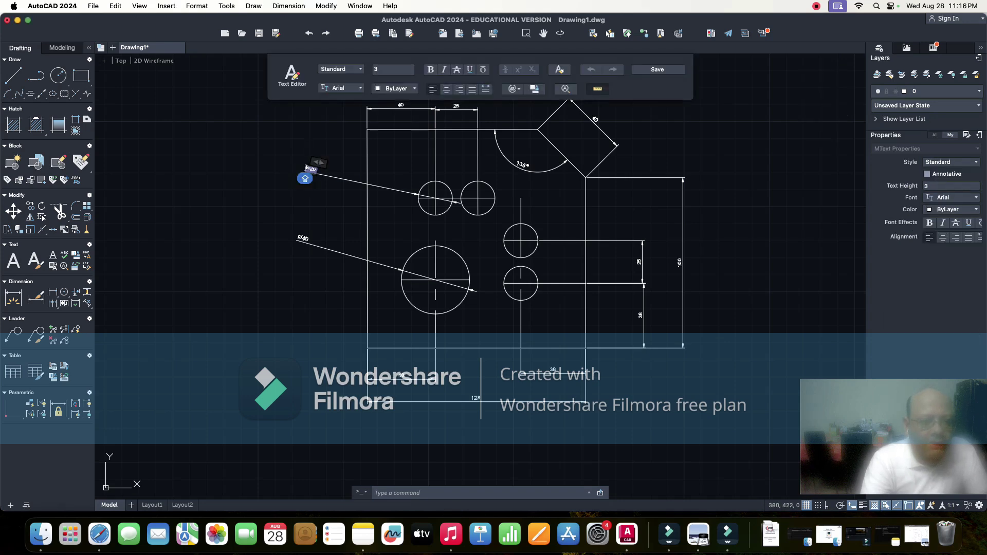
{"action": "key", "text": "Caps_Lock"}
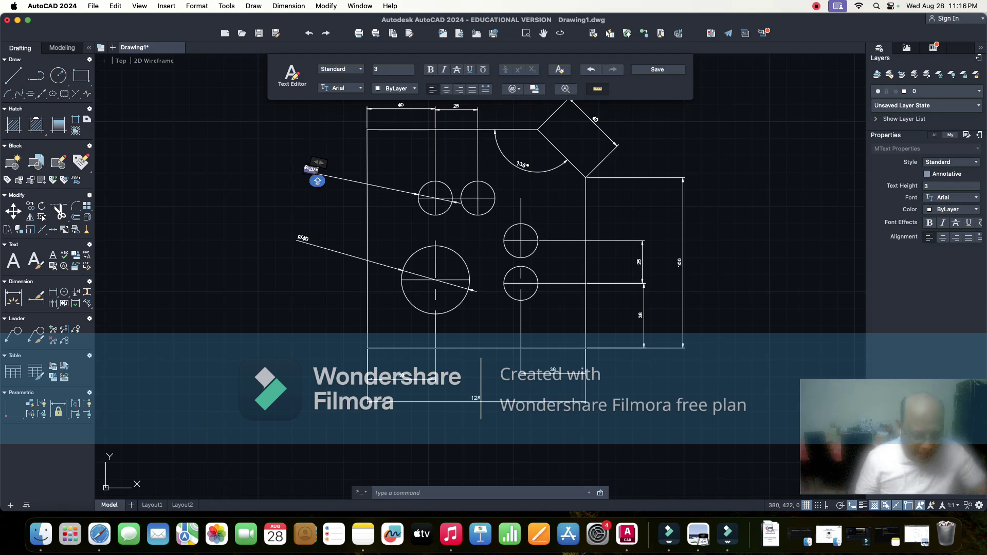
{"action": "type", "text": "4HOLE"}
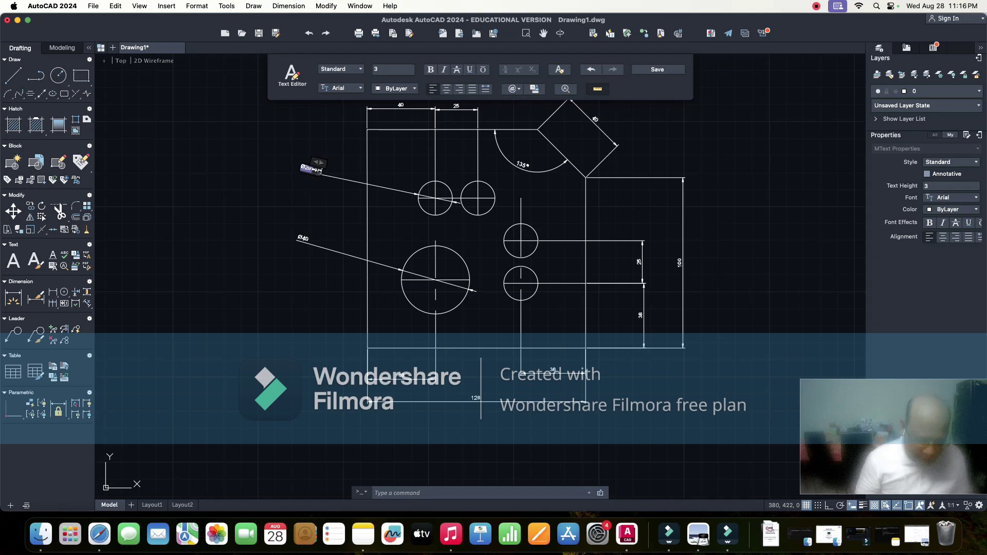
{"action": "type", "text": "S"}
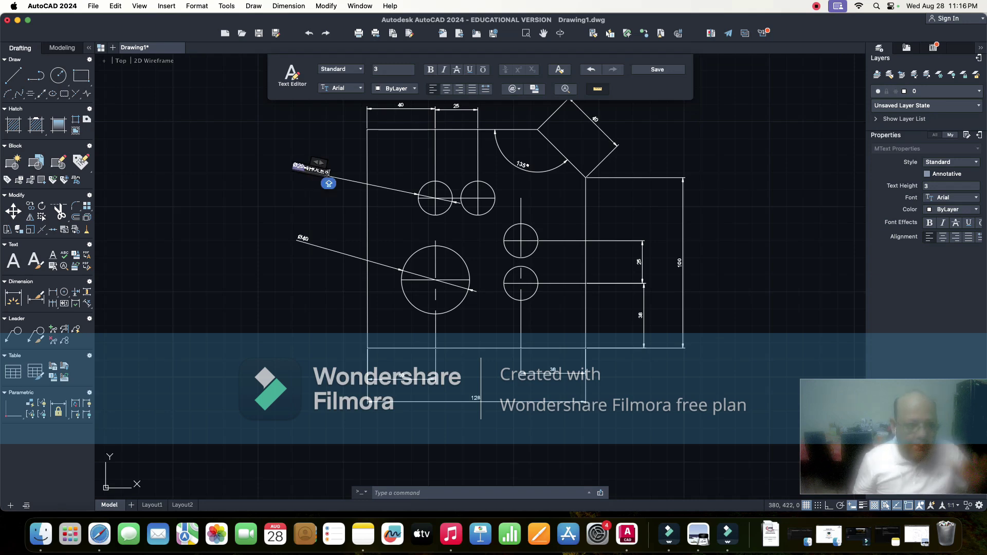
{"action": "key", "text": "Return"}
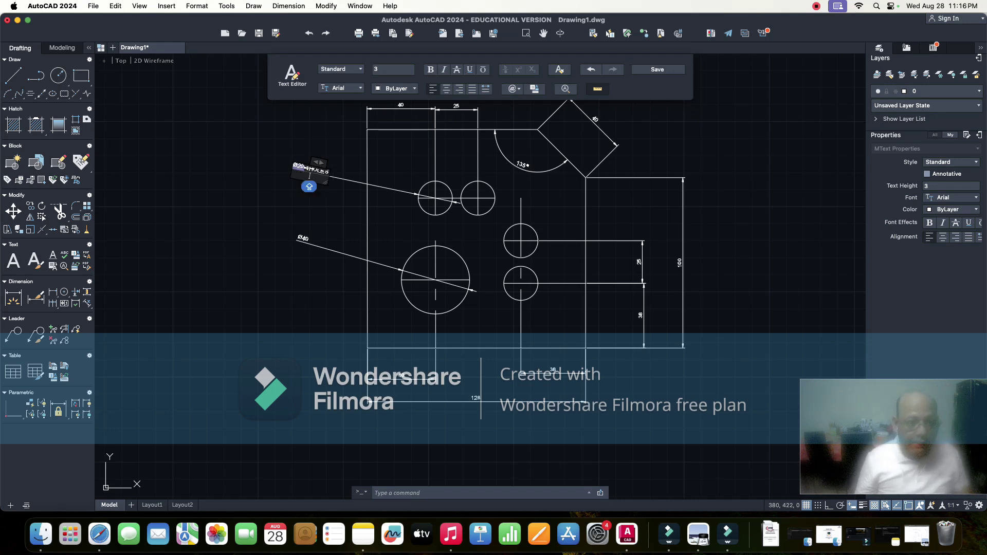
{"action": "key", "text": "Escape"}
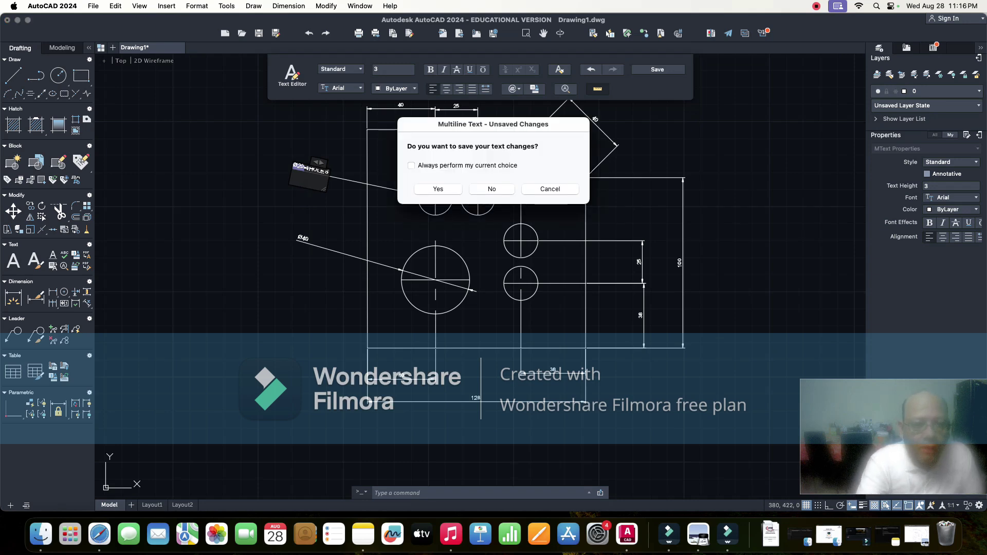
{"action": "key", "text": "Return"}
{"action": "scroll", "coordinate": [343, 210], "scroll_direction": "up", "scroll_amount": 2}
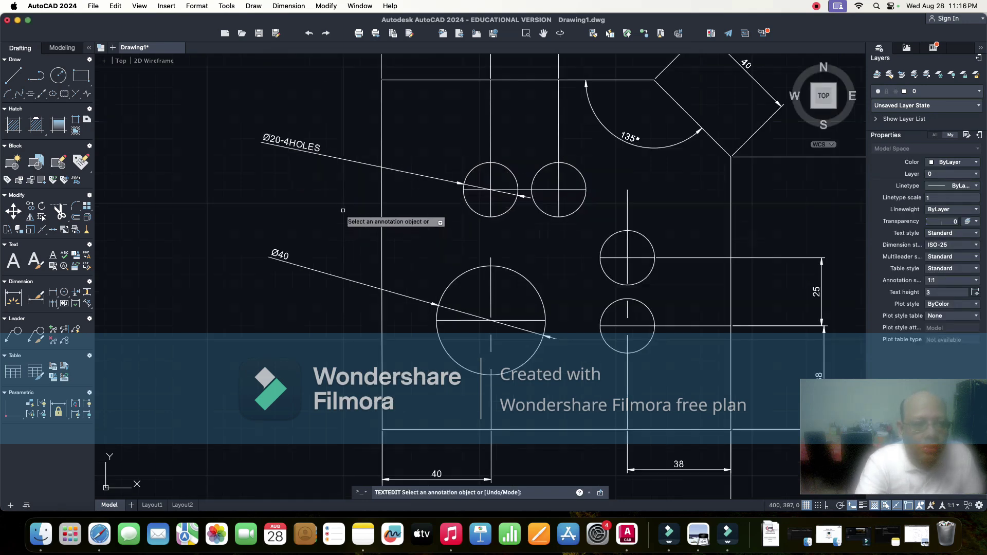
{"action": "scroll", "coordinate": [343, 211], "scroll_direction": "down", "scroll_amount": 2}
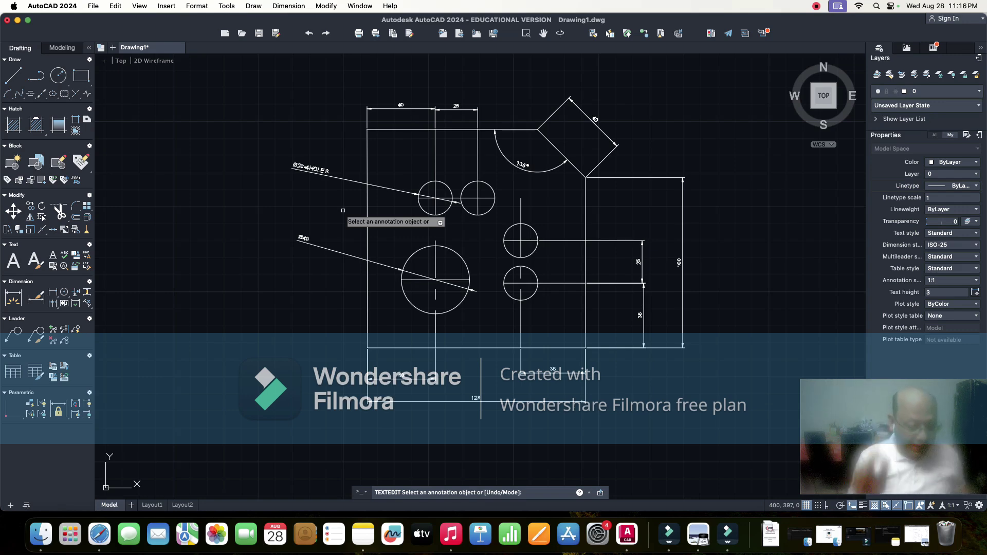
{"action": "key", "text": "Escape"}
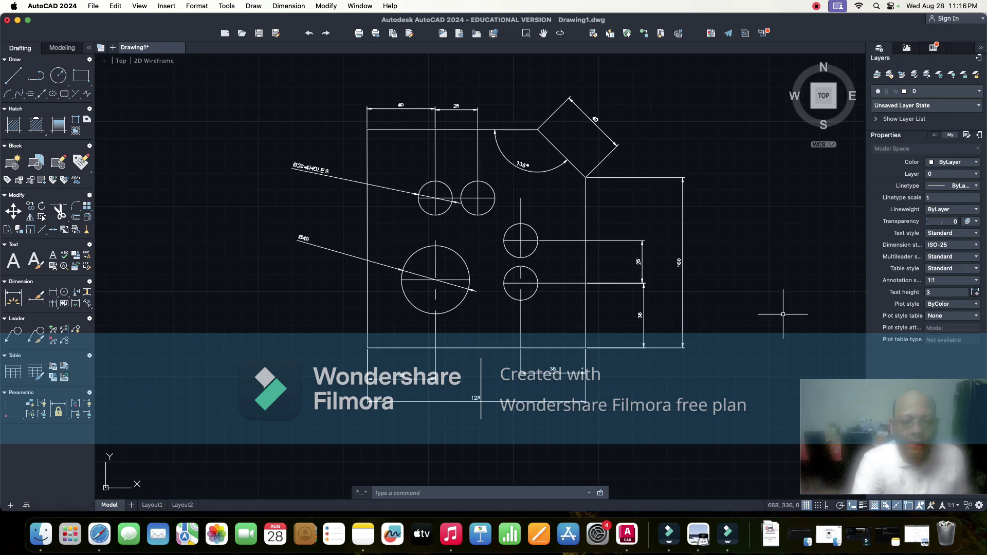
- Pan the drawing left and draw an MTEXT box in the empty space right of the plate
{"action": "middle_click_drag", "start_coordinate": [740, 286], "coordinate": [621, 293]}
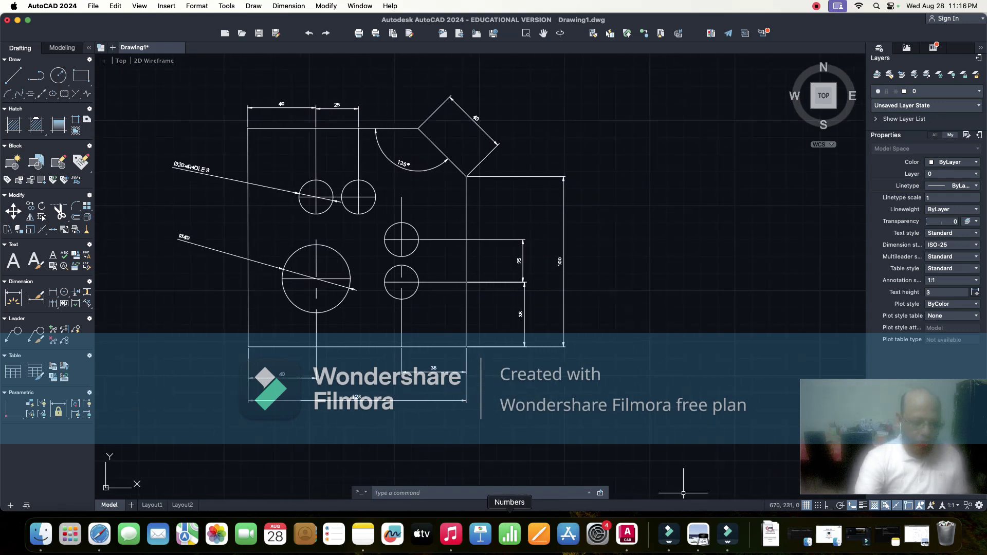
{"action": "key", "text": "Caps_Lock"}
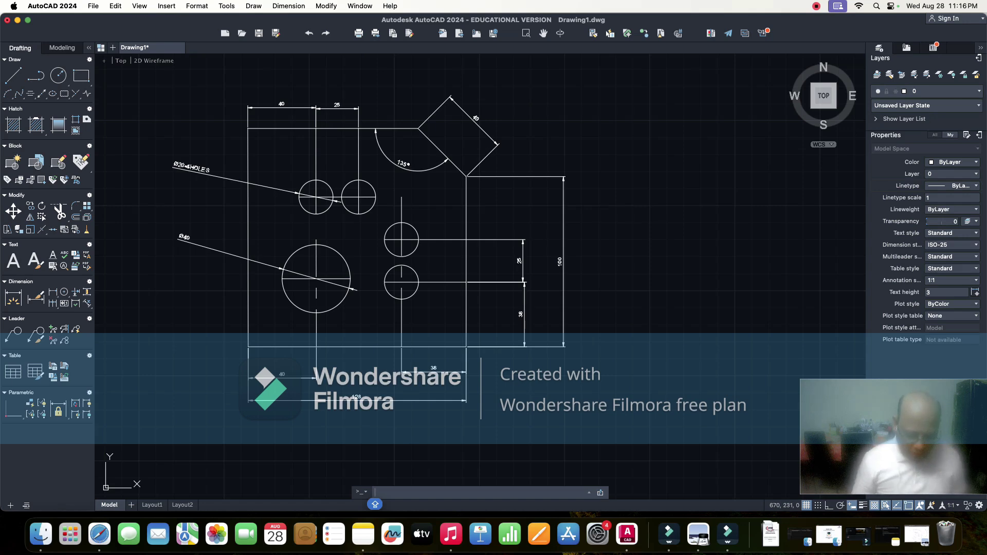
{"action": "type", "text": "MTEXT"}
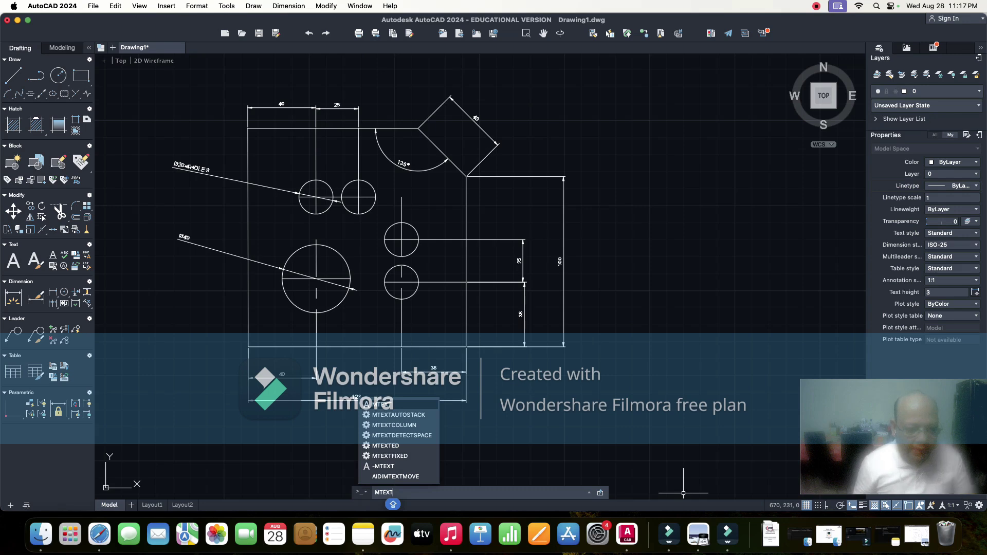
{"action": "key", "text": "Return"}
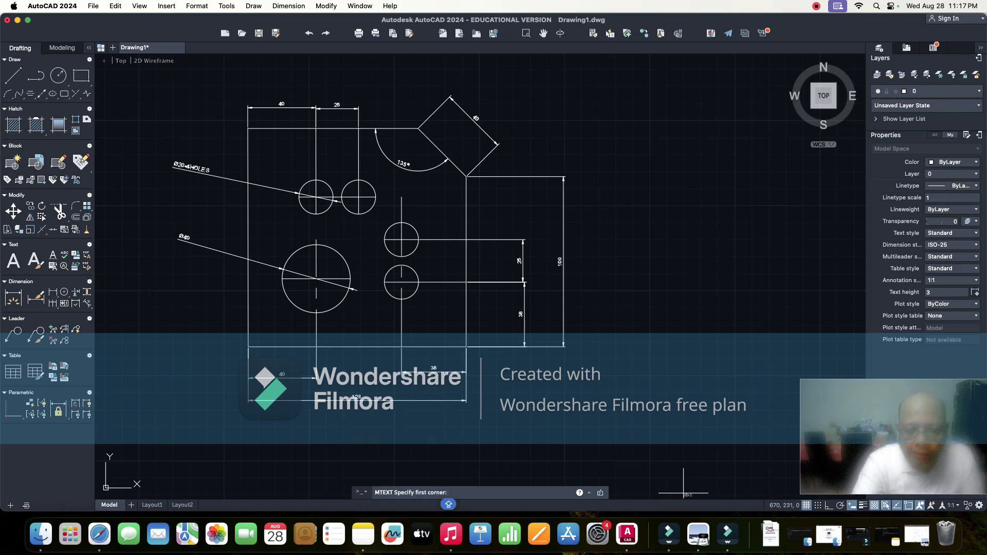
{"action": "left_click", "coordinate": [607, 264]}
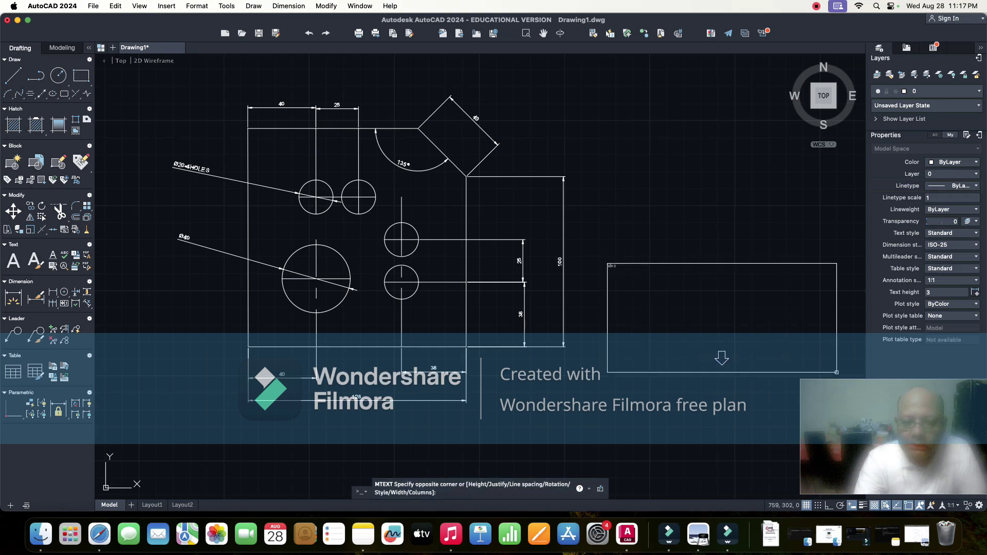
{"action": "left_click", "coordinate": [837, 371]}
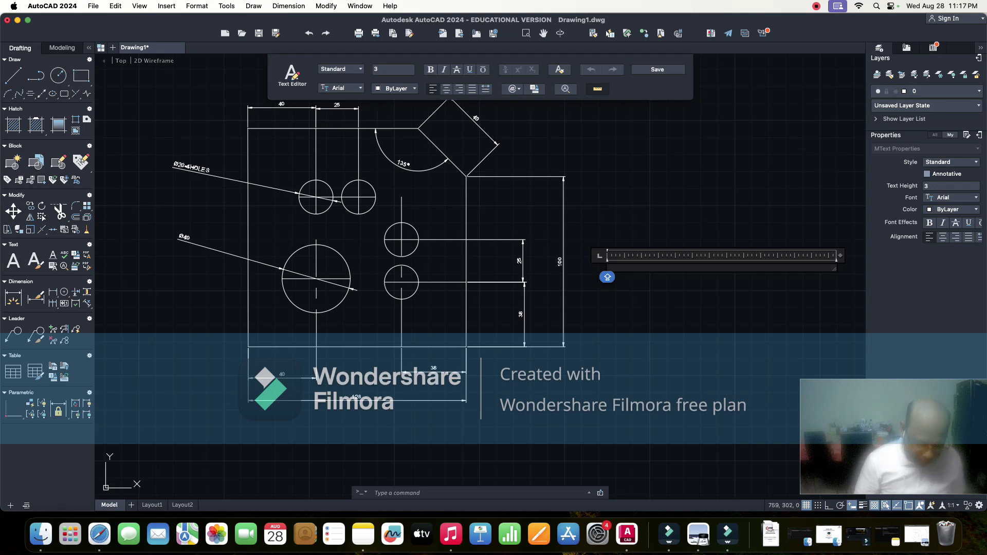
- Type the title lines 'INSTITUTE OF ENGINEERING AND MANAGEMENT NEWTOWN' and 'UNIVERSITY OF ENGINEERING AND MANAGEMENT KOLKATA'
{"action": "type", "text": "INSTIT"}
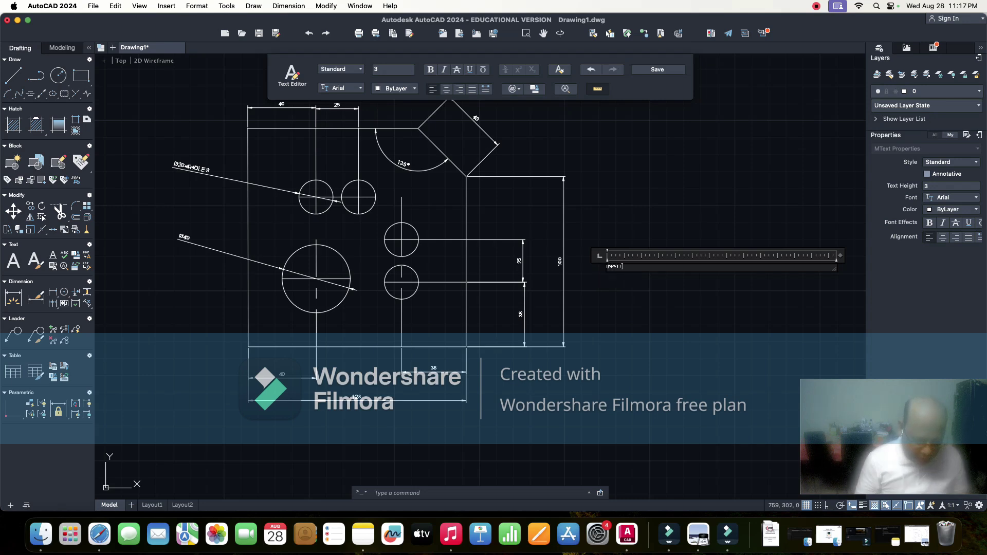
{"action": "type", "text": "UTE "}
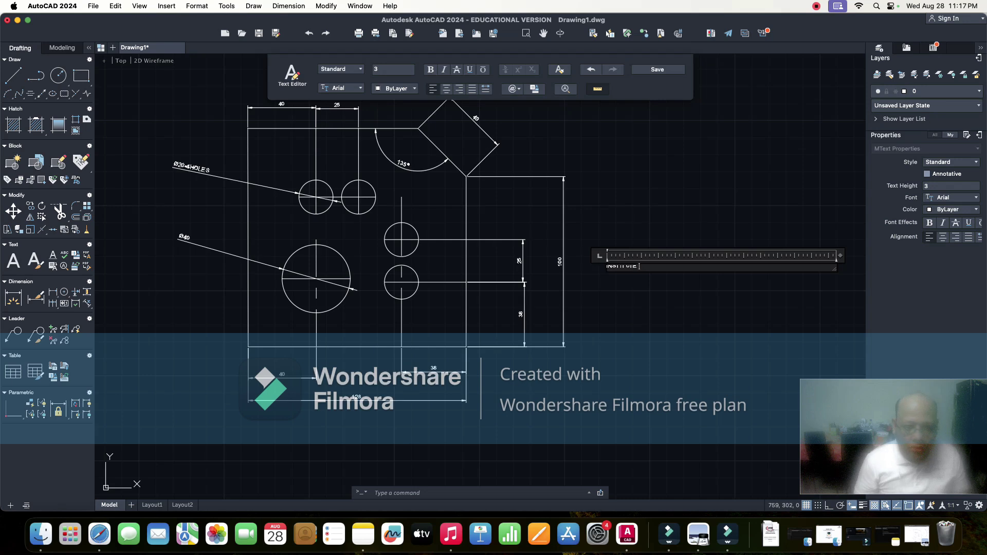
{"action": "type", "text": "OF "}
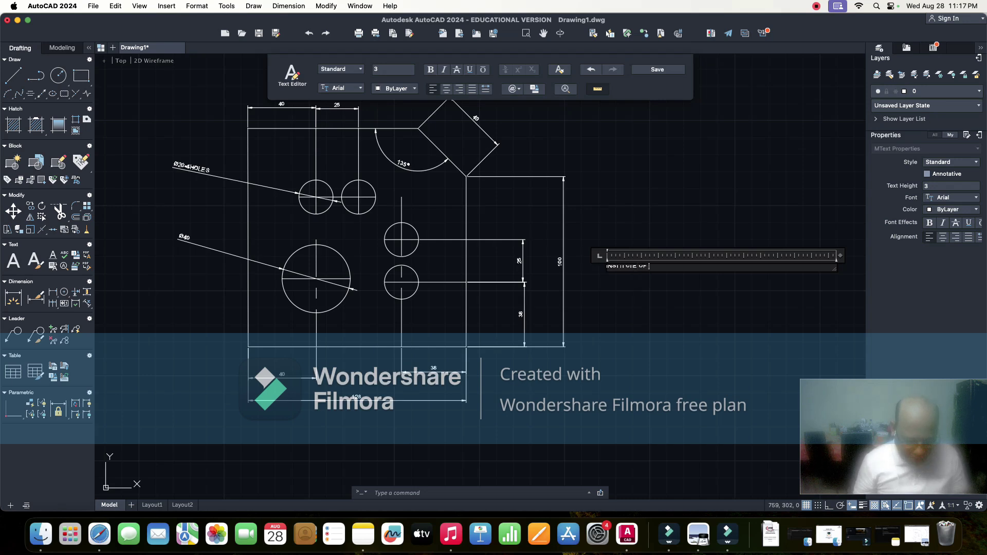
{"action": "type", "text": "ENGIN"}
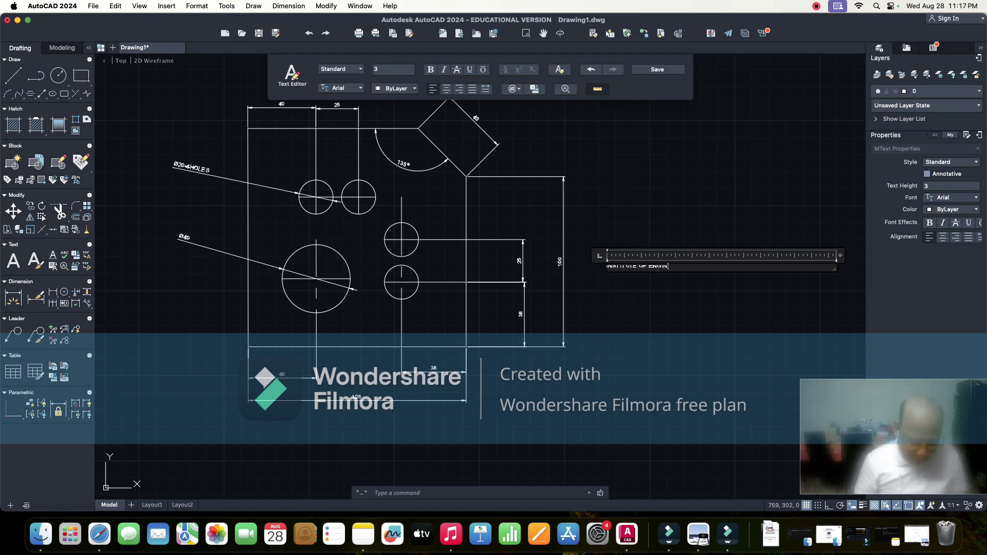
{"action": "type", "text": "EERING AND"}
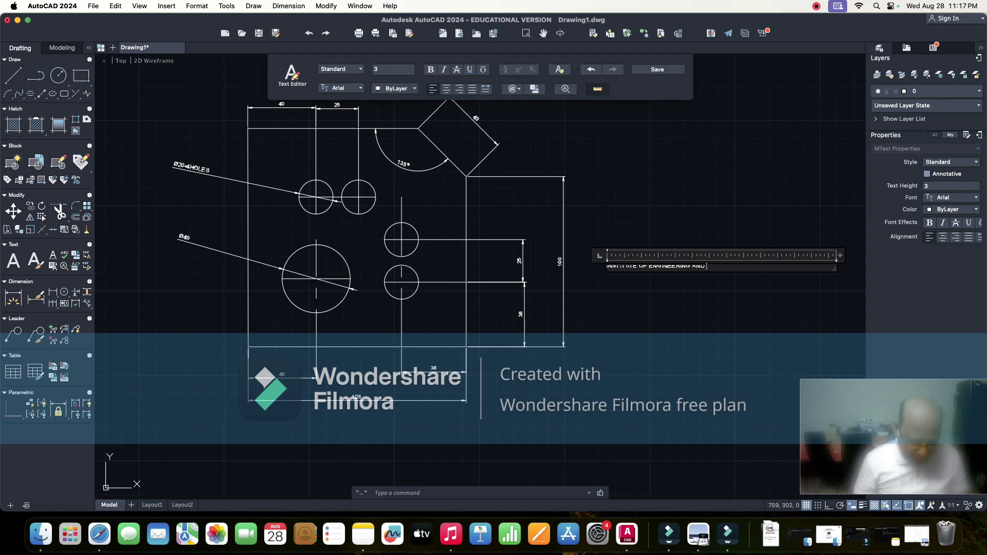
{"action": "type", "text": " MANAGE"}
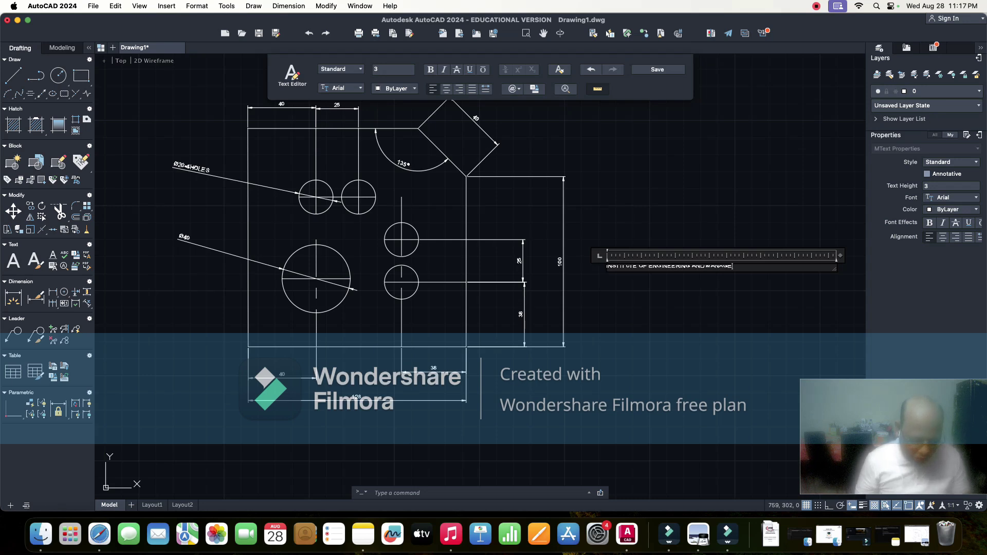
{"action": "type", "text": "MENT"}
{"action": "key", "text": "Caps_Lock"}
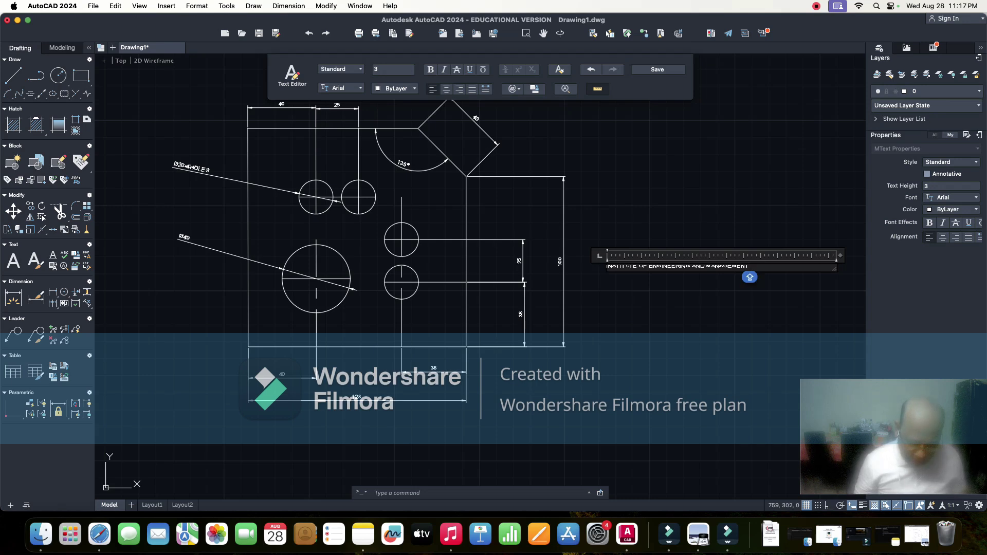
{"action": "type", "text": "NEW"}
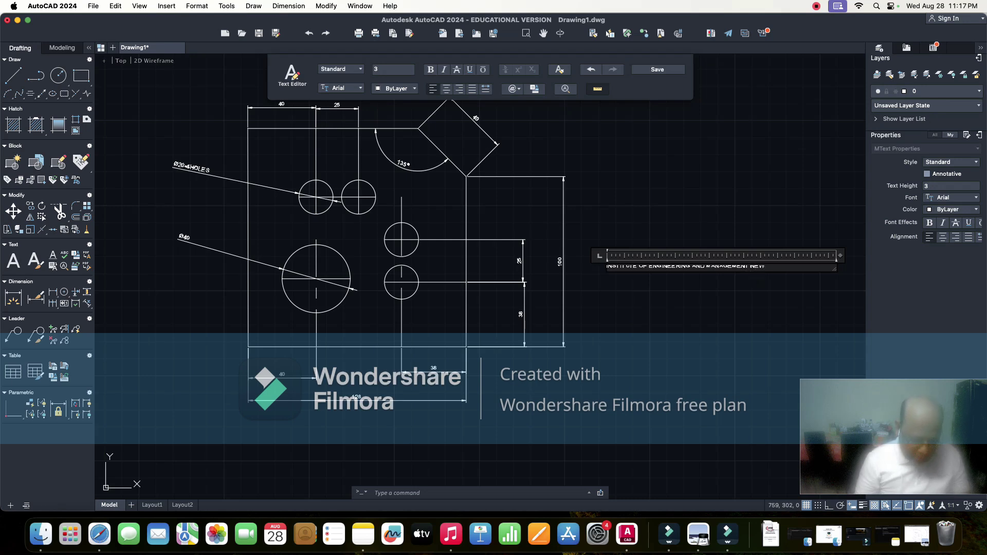
{"action": "type", "text": "TOWN"}
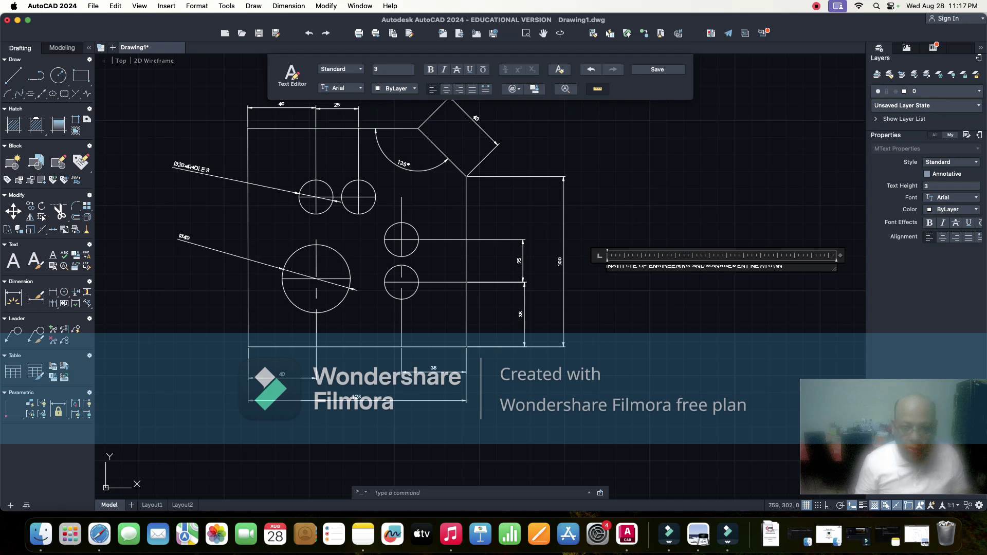
{"action": "key", "text": "Caps_Lock"}
{"action": "key", "text": "Return"}
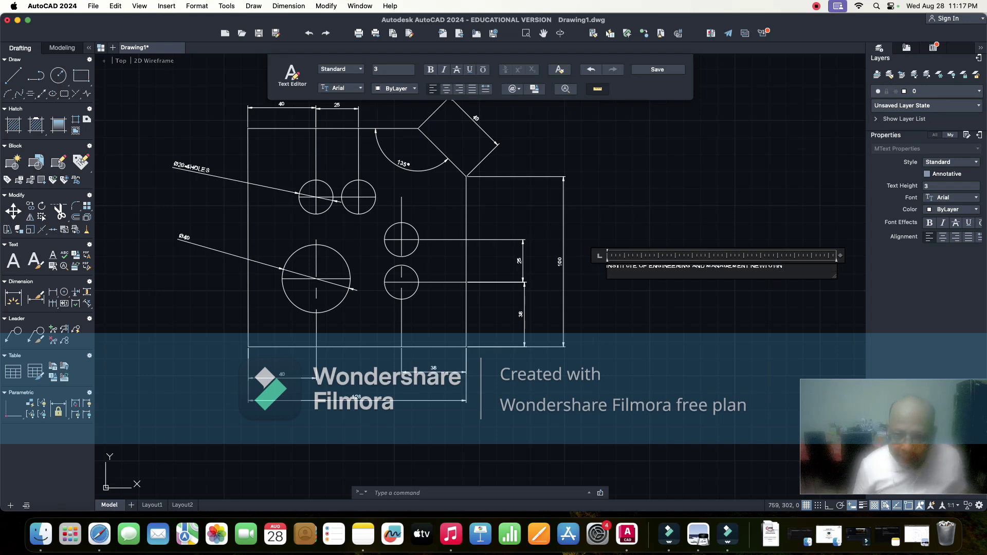
{"action": "type", "text": "UNIVERS"}
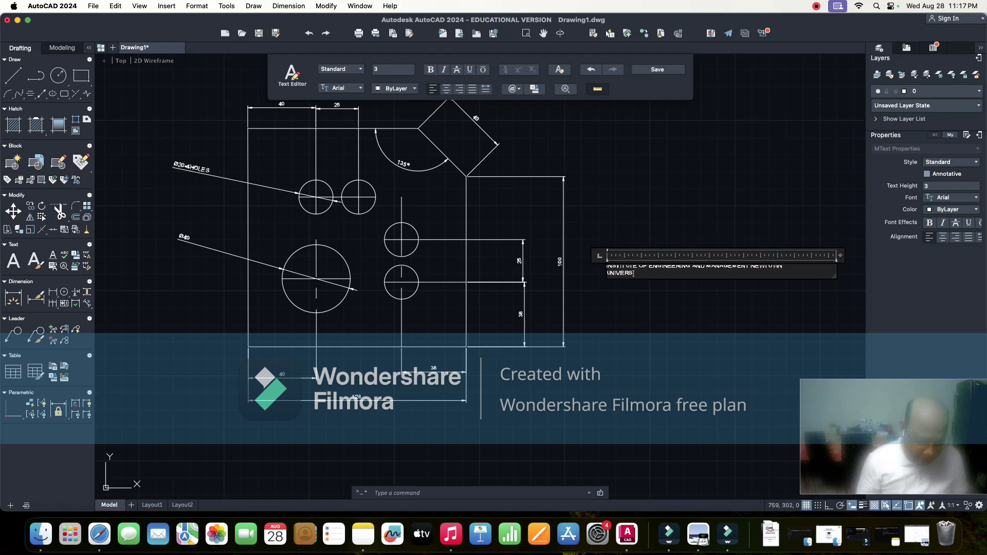
{"action": "type", "text": "ITY O"}
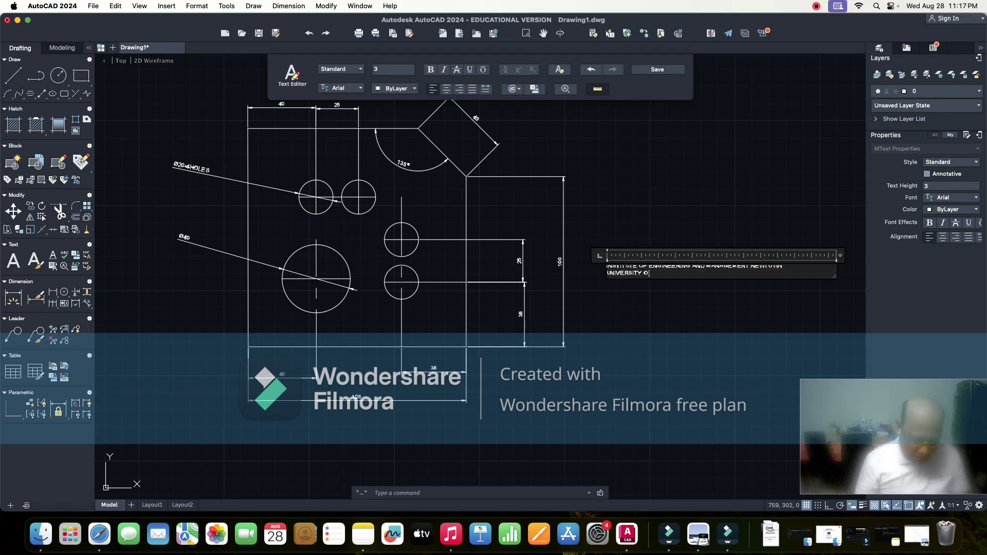
{"action": "type", "text": "F ENG"}
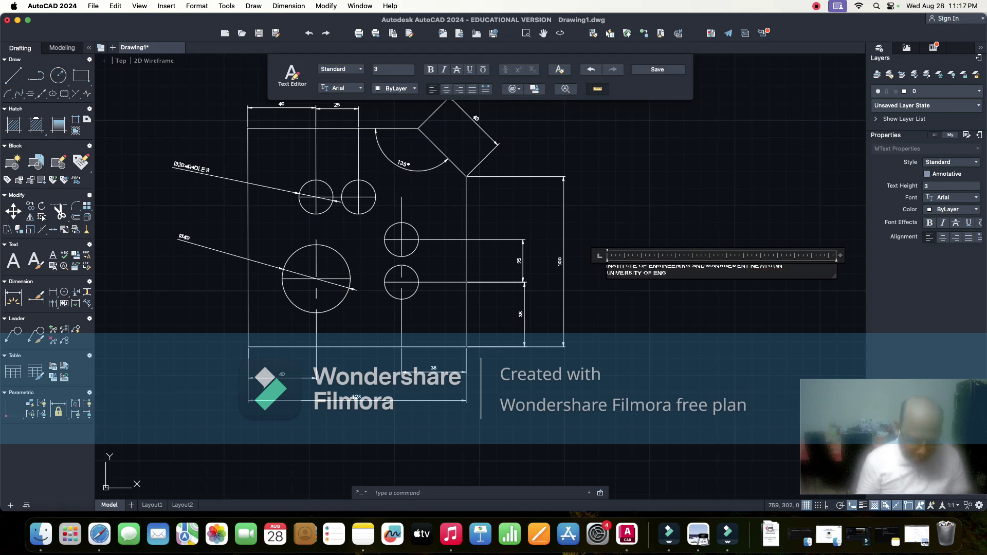
{"action": "type", "text": "INEERING AND"}
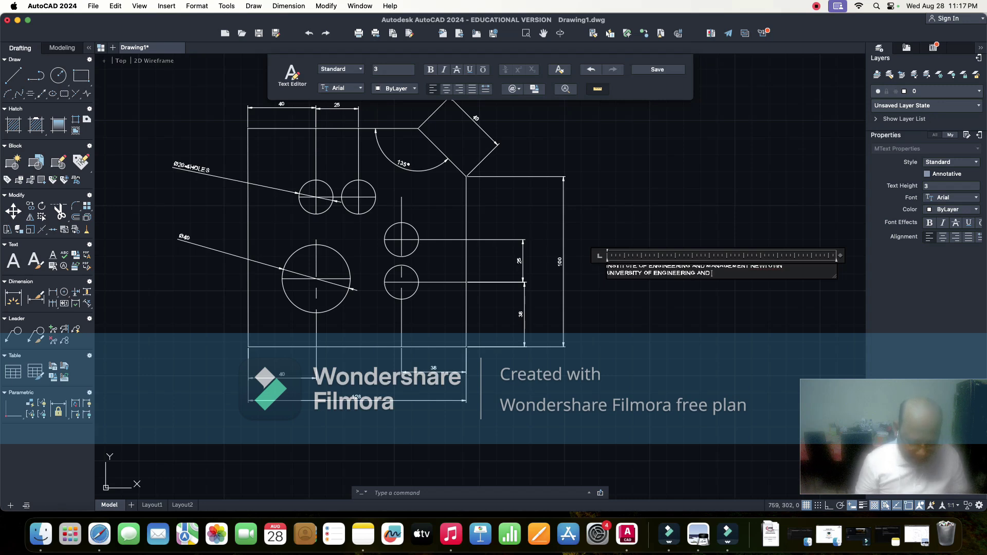
{"action": "type", "text": " MANAGEME"}
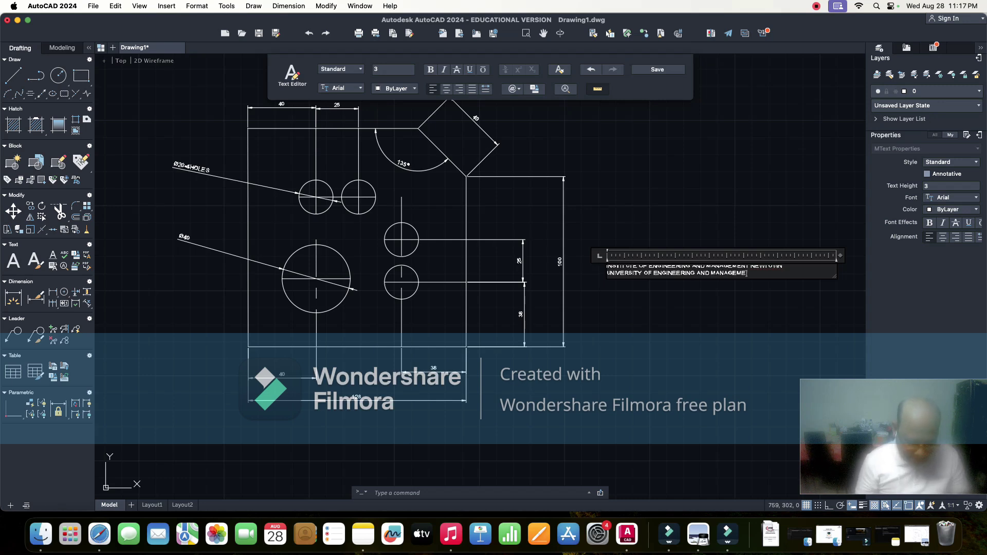
{"action": "type", "text": "NT KOLKATA"}
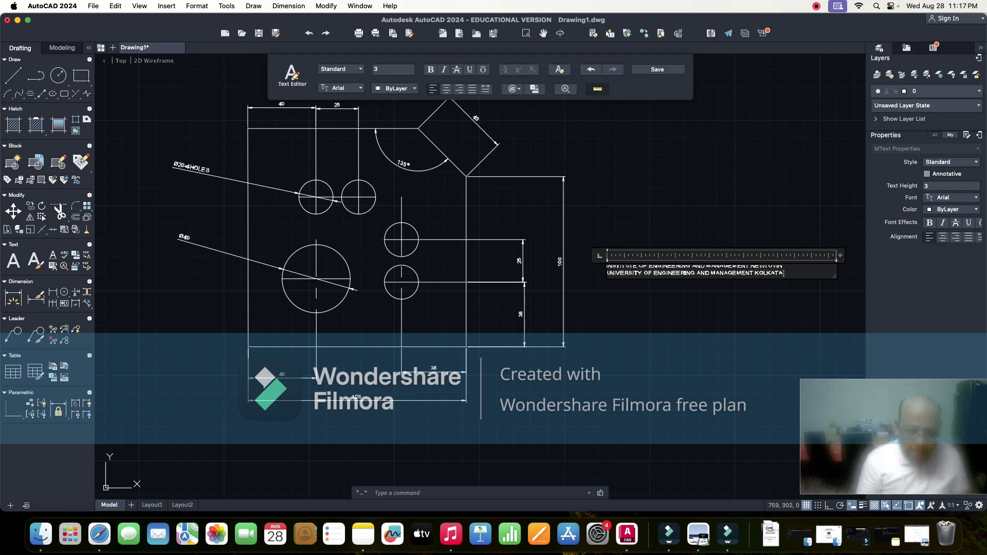
{"action": "key", "text": "Caps_Lock"}
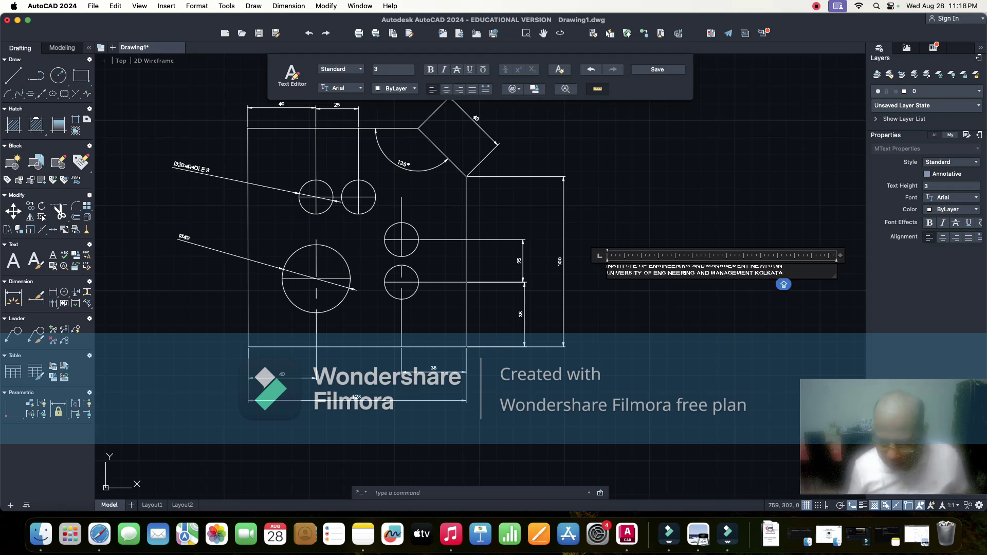
{"action": "key", "text": "Return"}
{"action": "key", "text": "Return"}
{"action": "key", "text": "Return"}
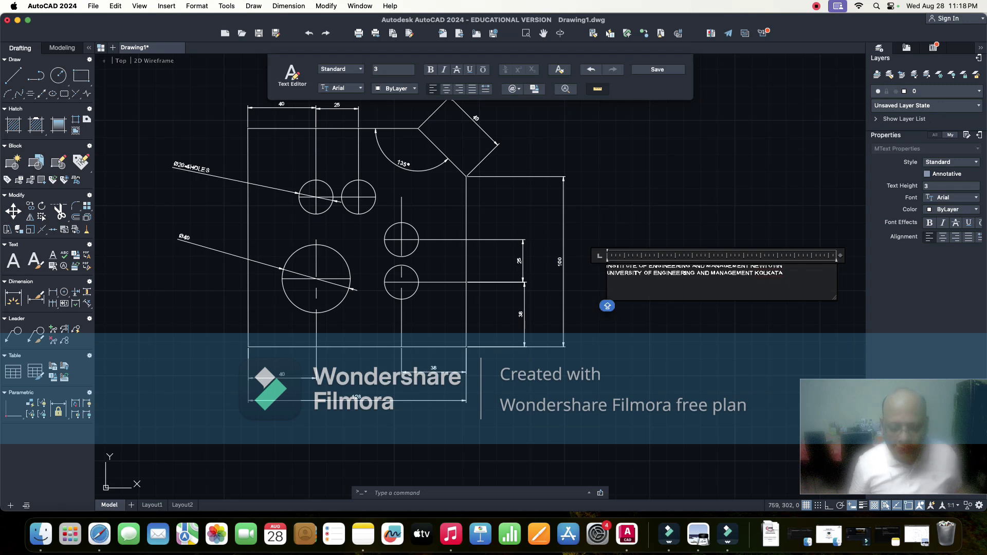
- Add lines for the student's name, DEPARTMENT=BSH and SECTION=A
{"action": "type", "text": "NAME"}
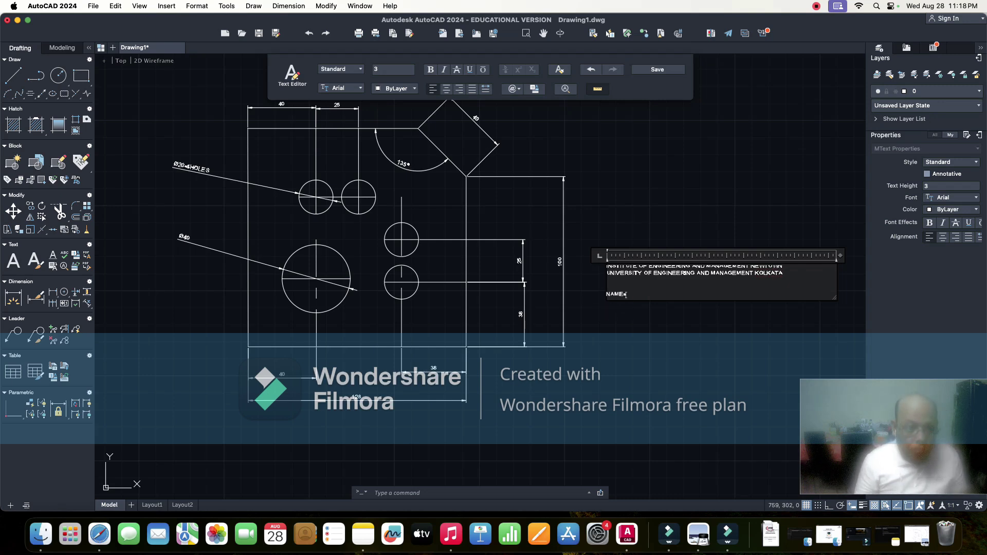
{"action": "key", "text": "Caps_Lock"}
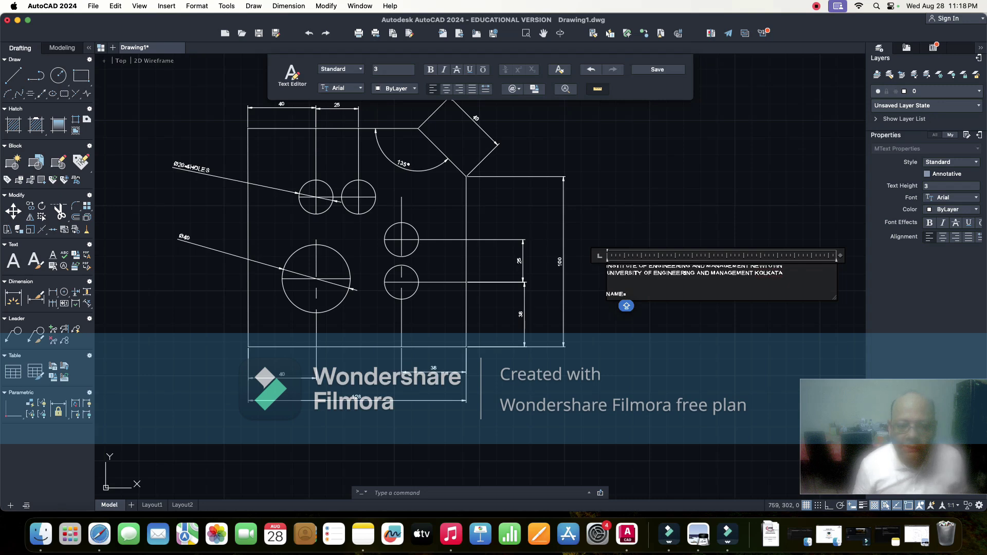
{"action": "type", "text": "= "}
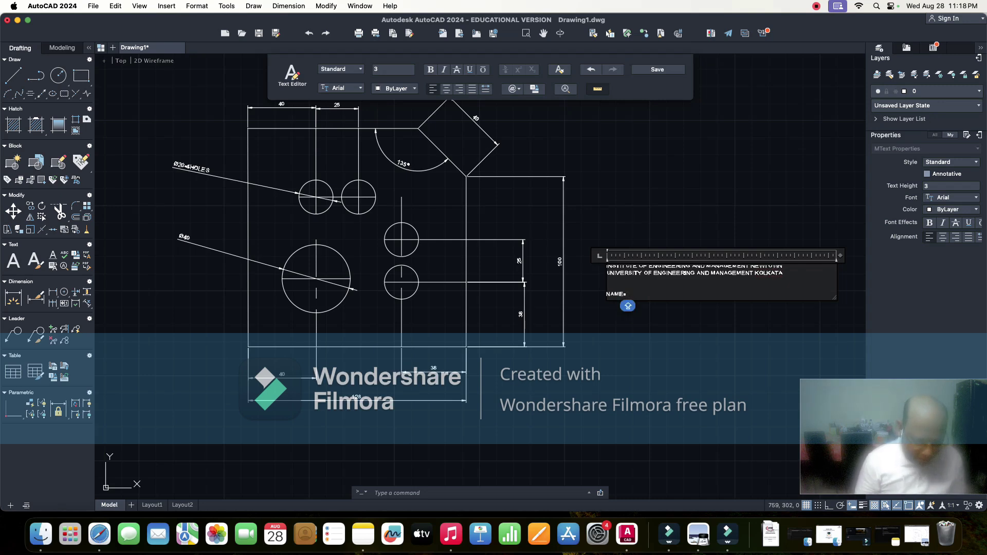
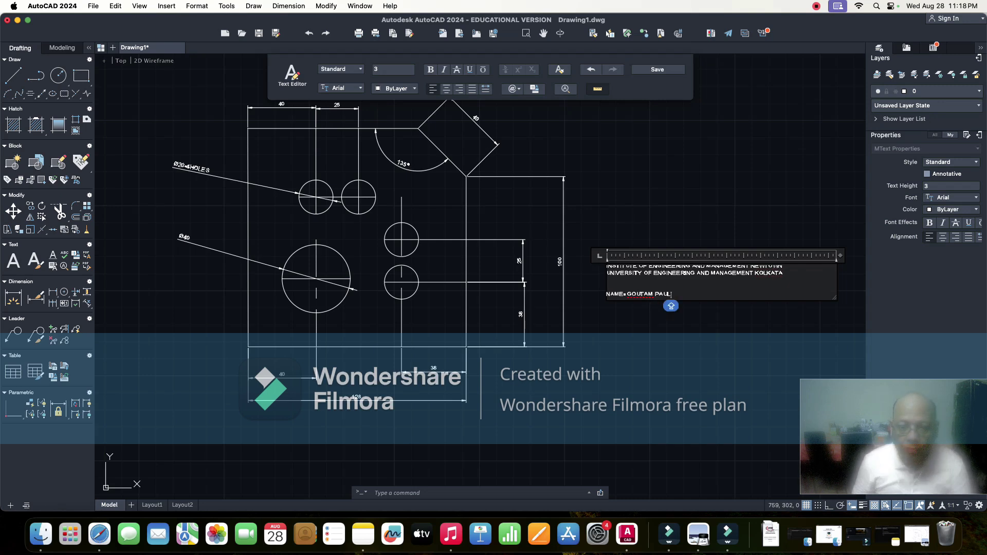
{"action": "key", "text": "Return"}
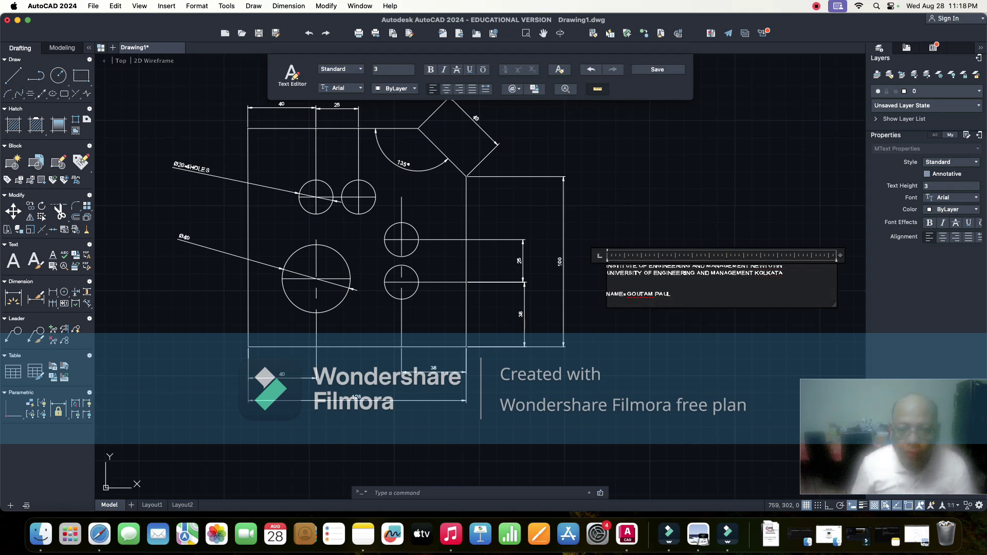
{"action": "type", "text": "DE"}
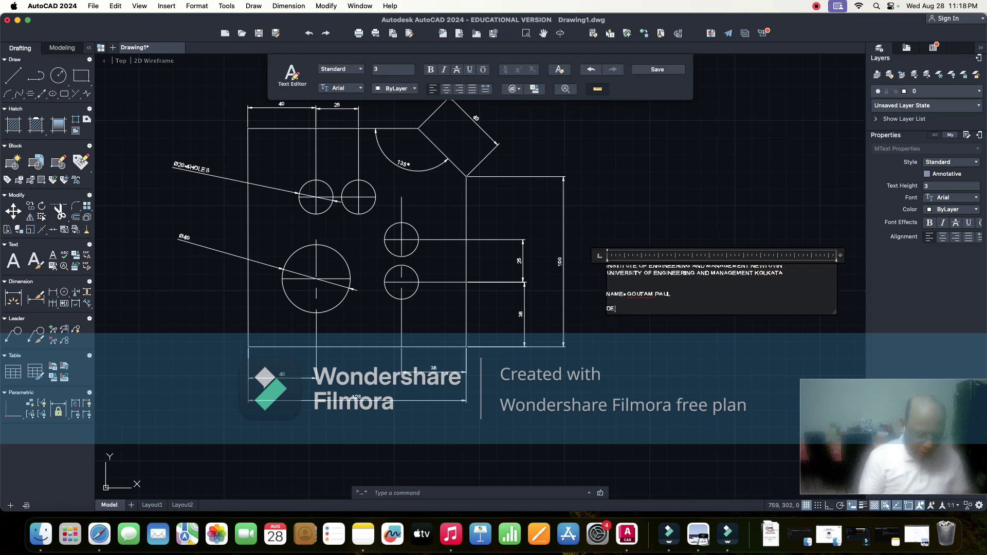
{"action": "type", "text": "PARTMENT"}
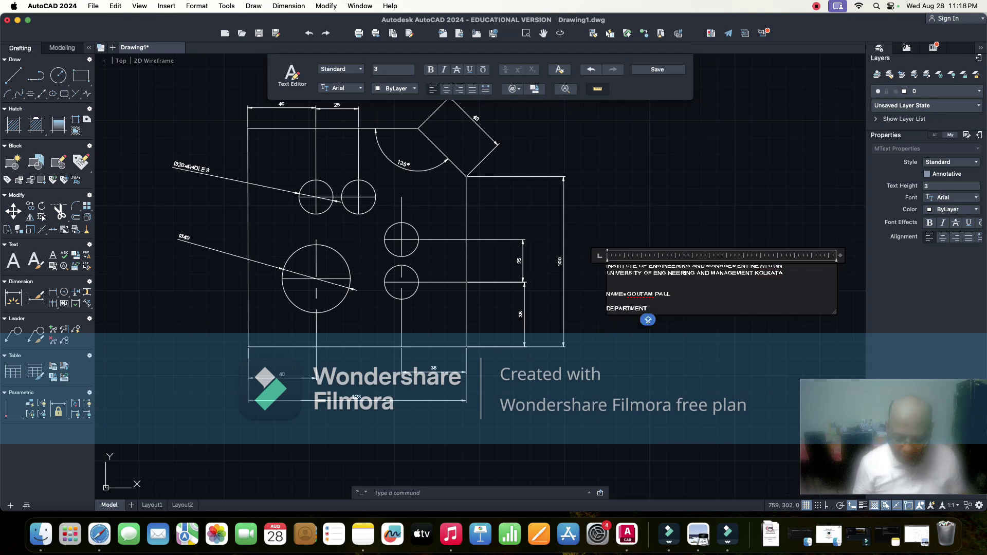
{"action": "type", "text": "=B"}
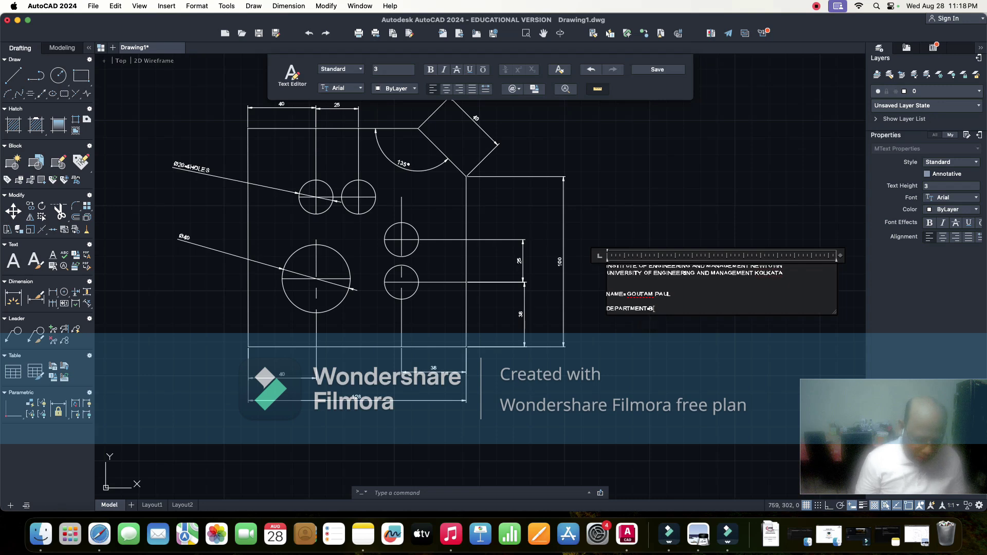
{"action": "type", "text": "SH"}
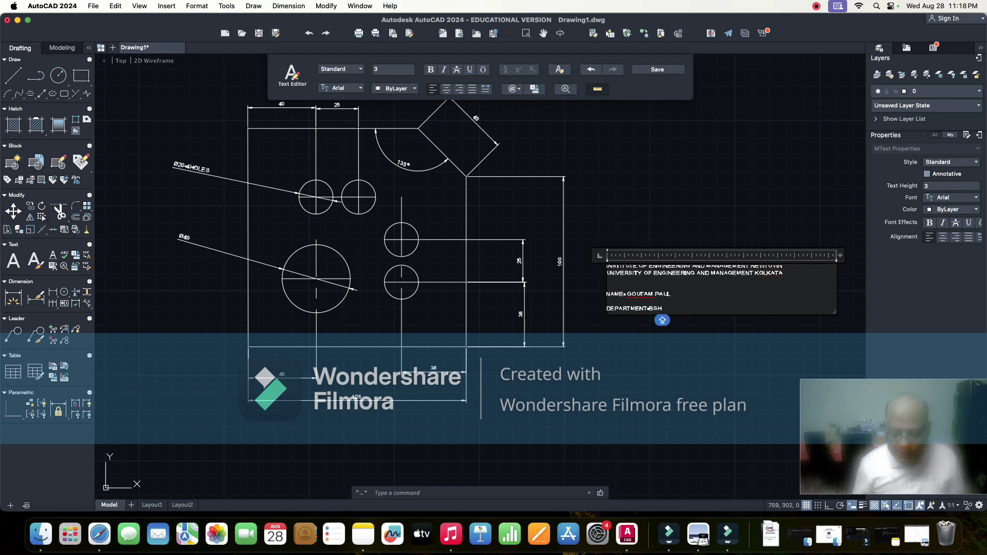
{"action": "key", "text": "Return"}
{"action": "key", "text": "Return"}
{"action": "type", "text": "SE"}
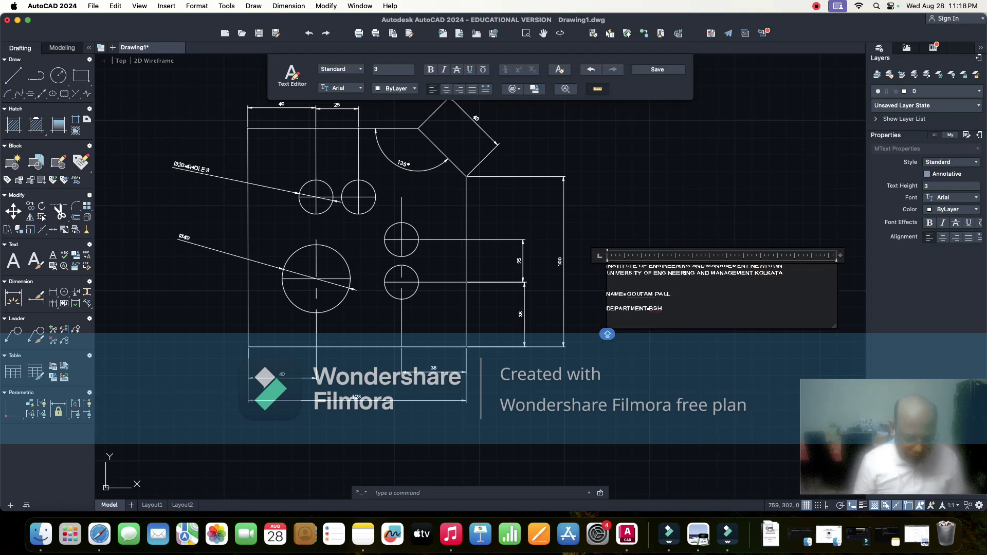
{"action": "type", "text": "CT"}
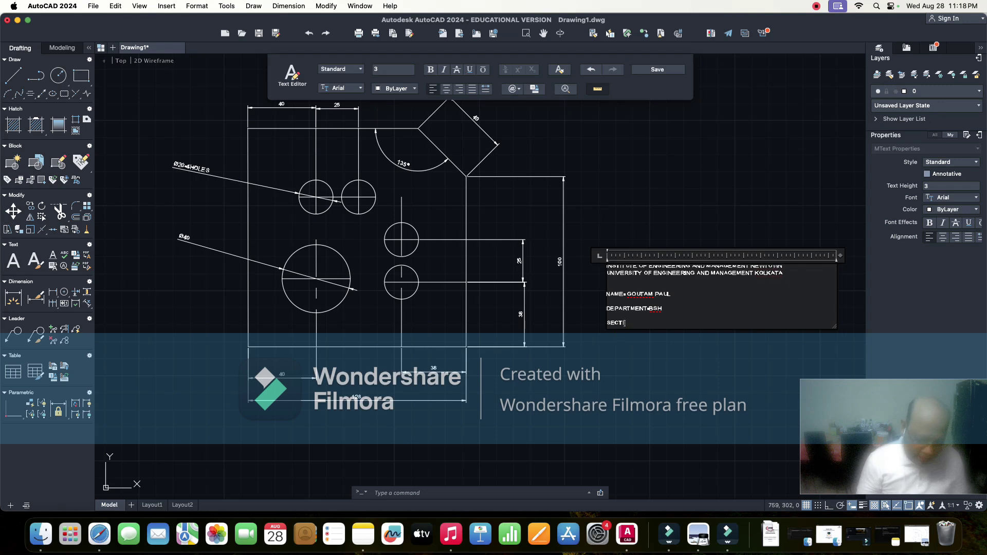
{"action": "type", "text": "ION=A"}
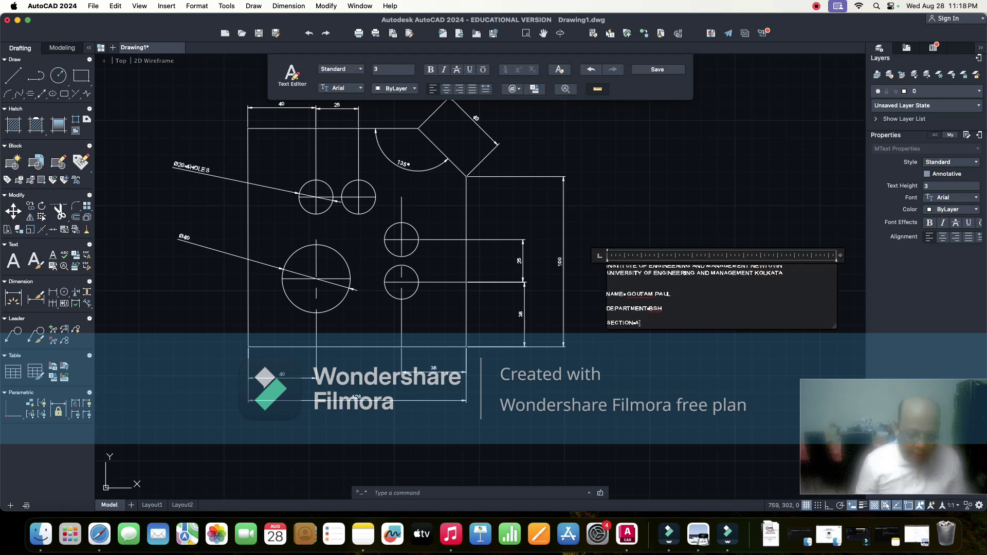
{"action": "key", "text": "Return"}
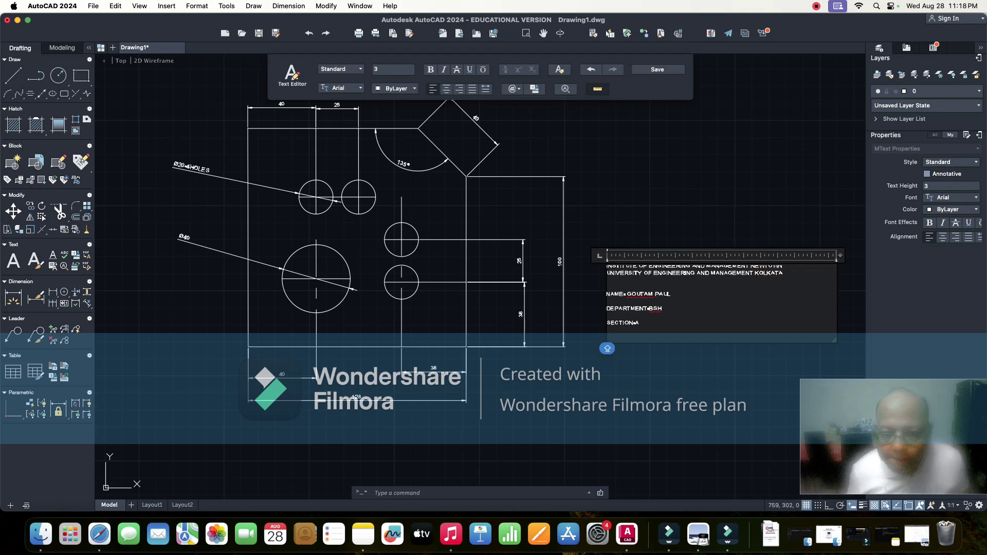
- Add the roll number, ENROLLMENT NO: and SUBMISSION DATE: lines, then exit the text editor
{"action": "type", "text": "R"}
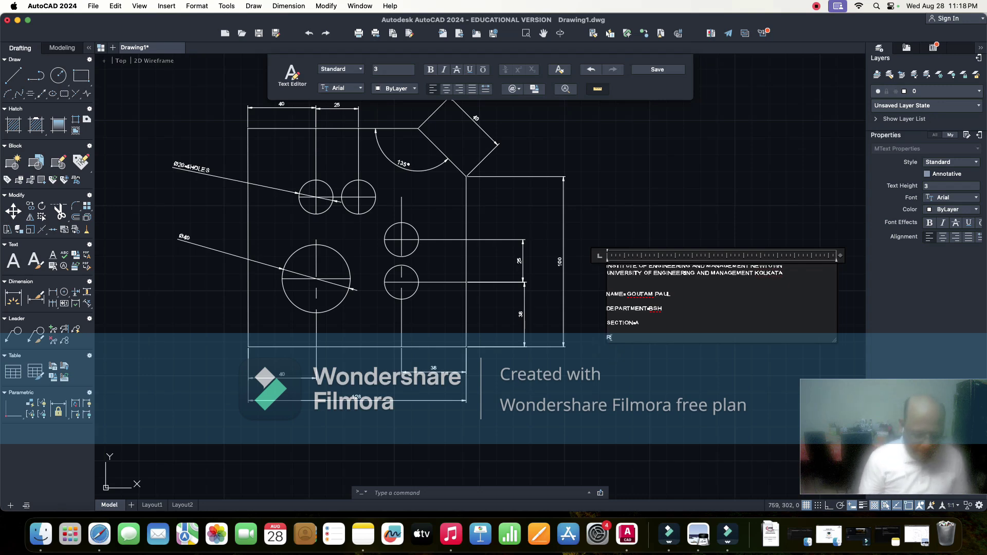
{"action": "type", "text": "OLL NO="}
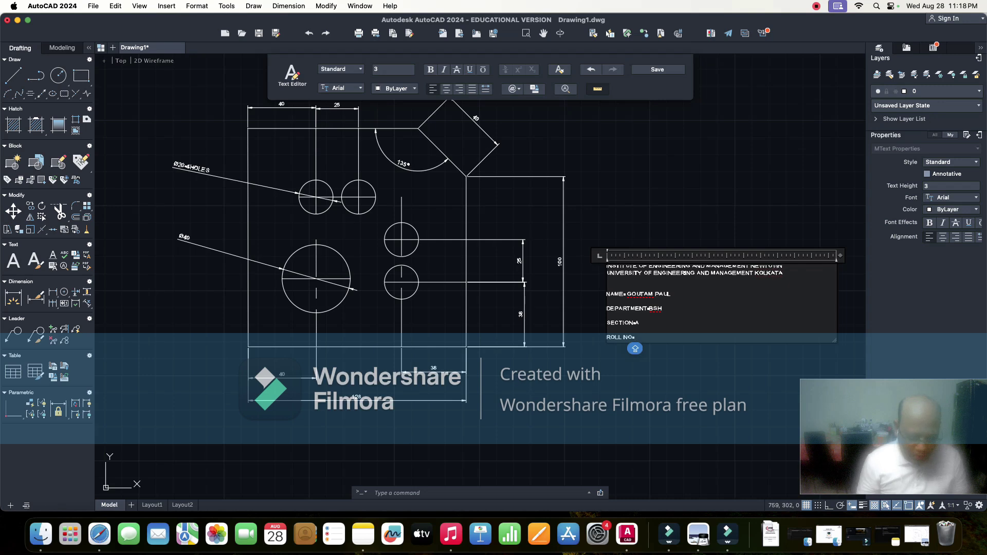
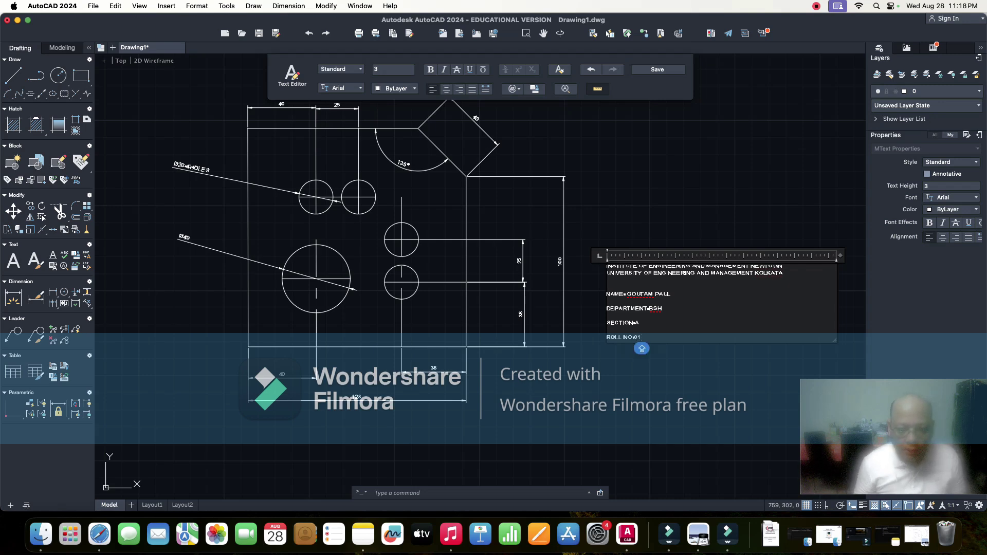
{"action": "key", "text": "Return"}
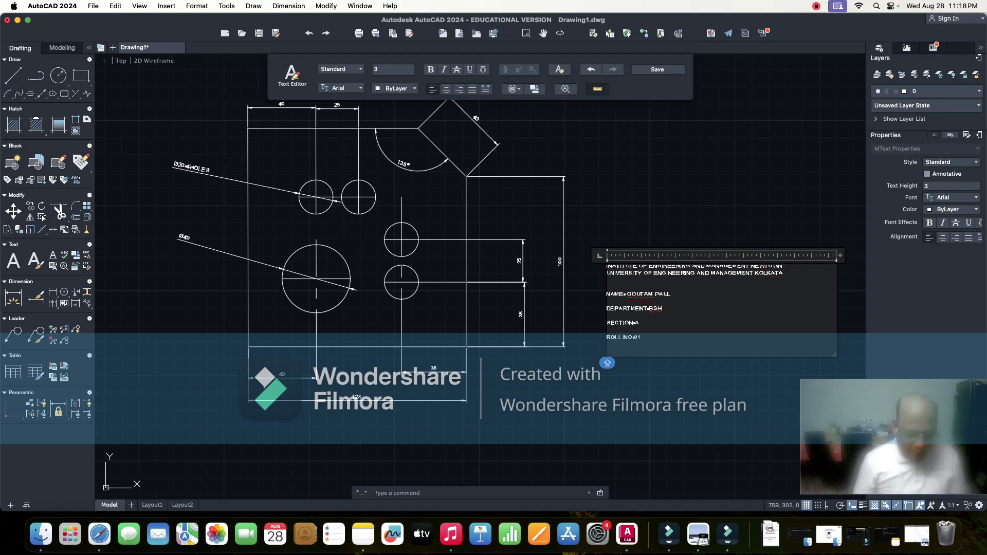
{"action": "type", "text": "ENR"}
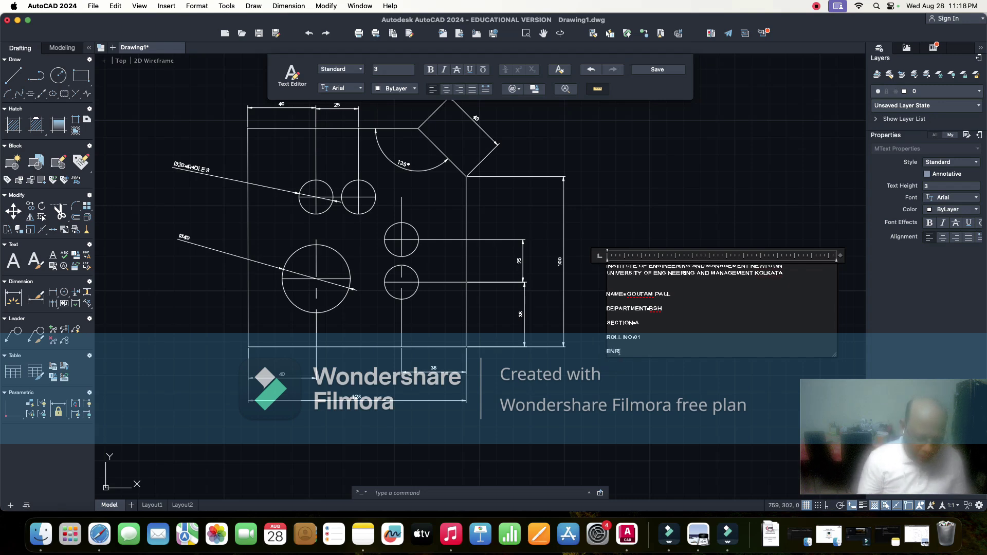
{"action": "type", "text": "OLL"}
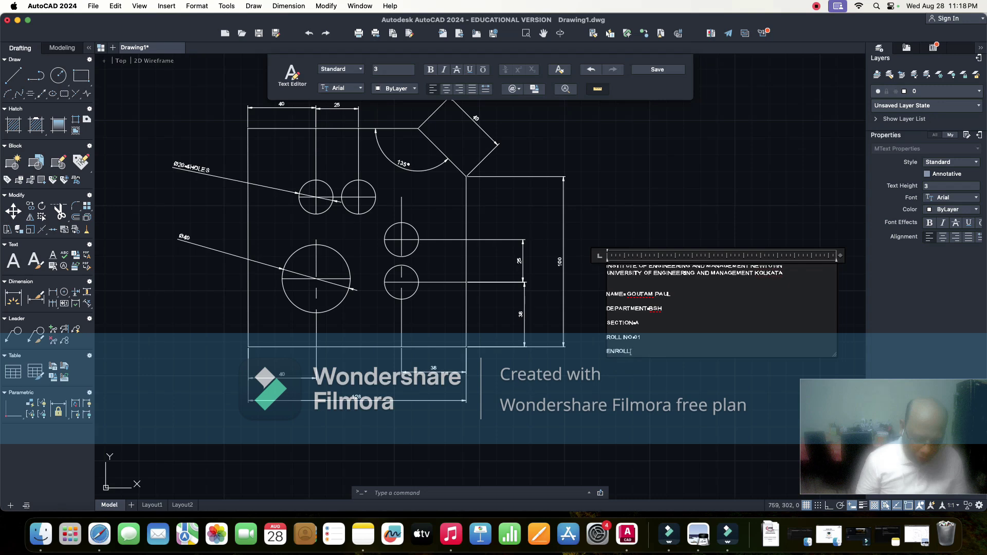
{"action": "type", "text": "MENT"}
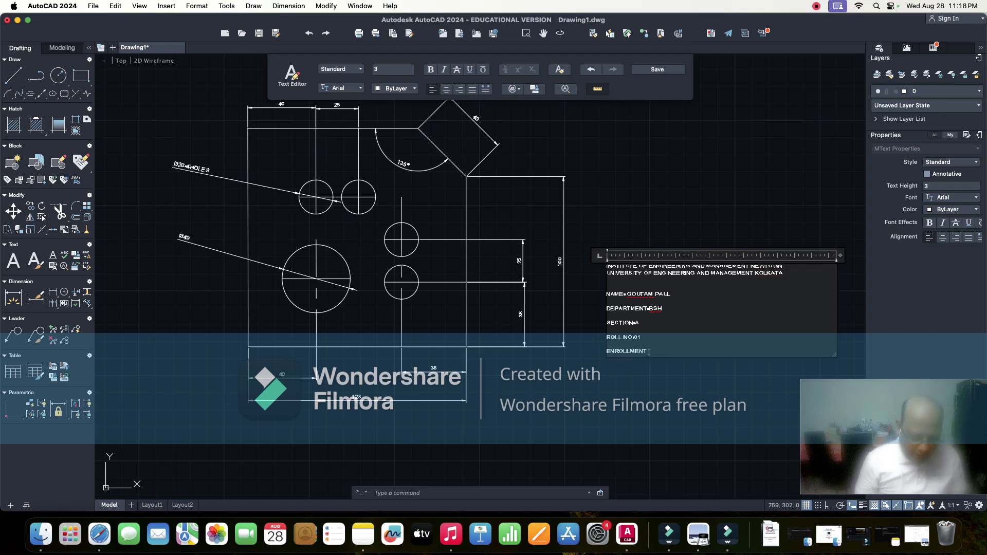
{"action": "type", "text": " NO"}
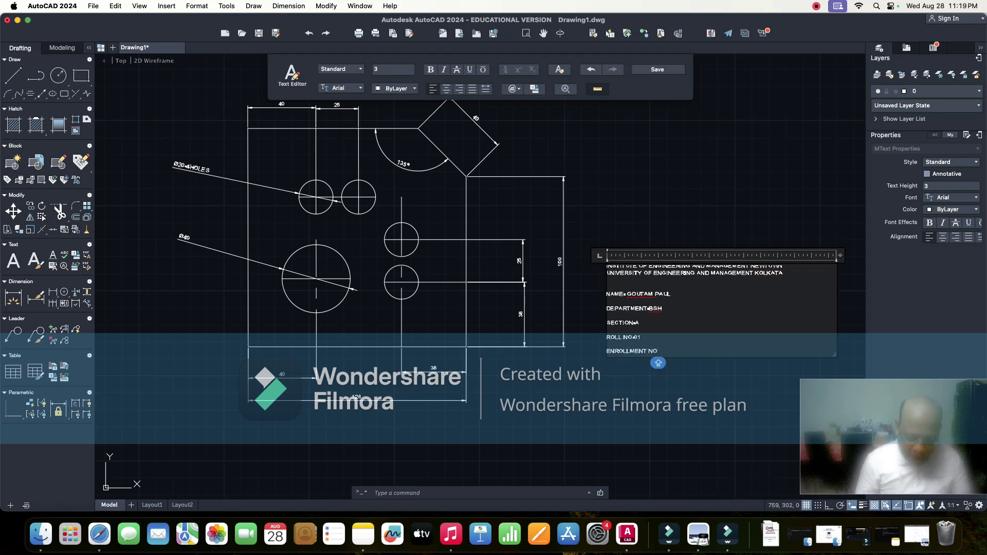
{"action": "type", "text": ":"}
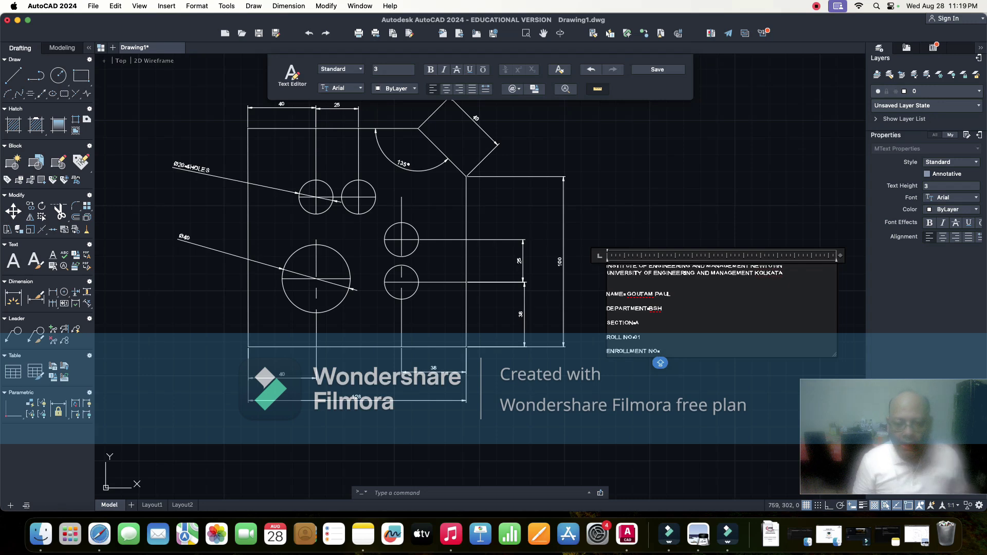
{"action": "key", "text": "Return"}
{"action": "type", "text": "S"}
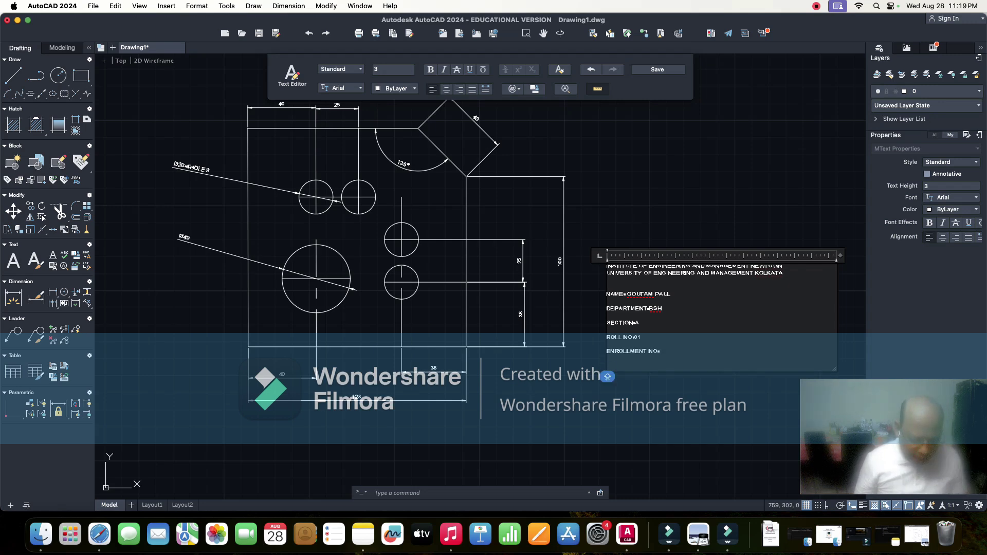
{"action": "type", "text": "UB"}
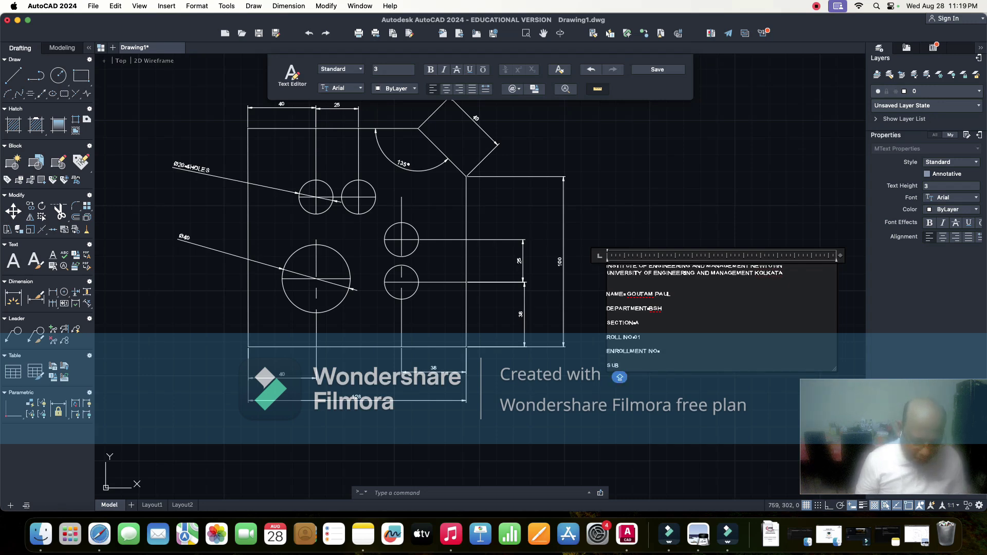
{"action": "type", "text": "MISSION DATE"}
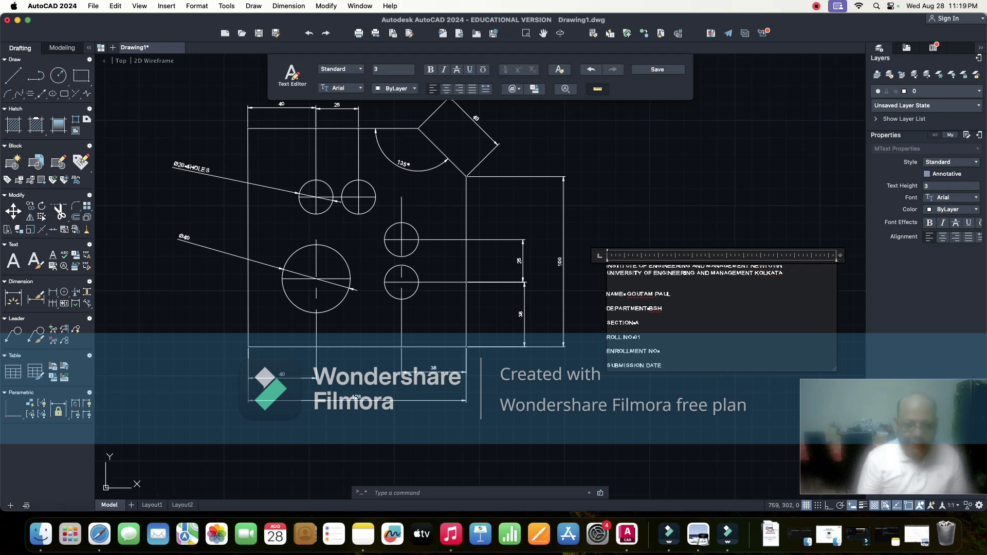
{"action": "type", "text": ":"}
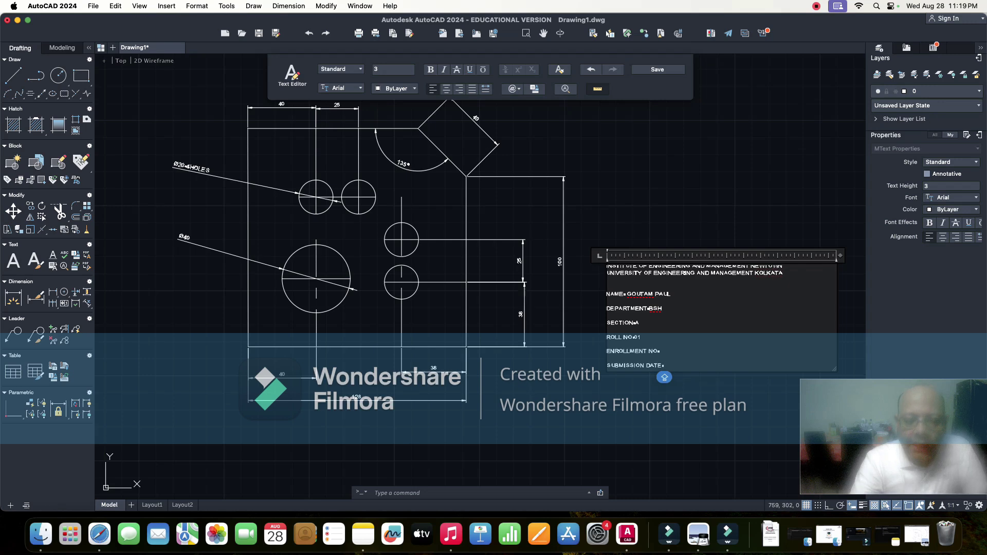
{"action": "key", "text": "Escape"}
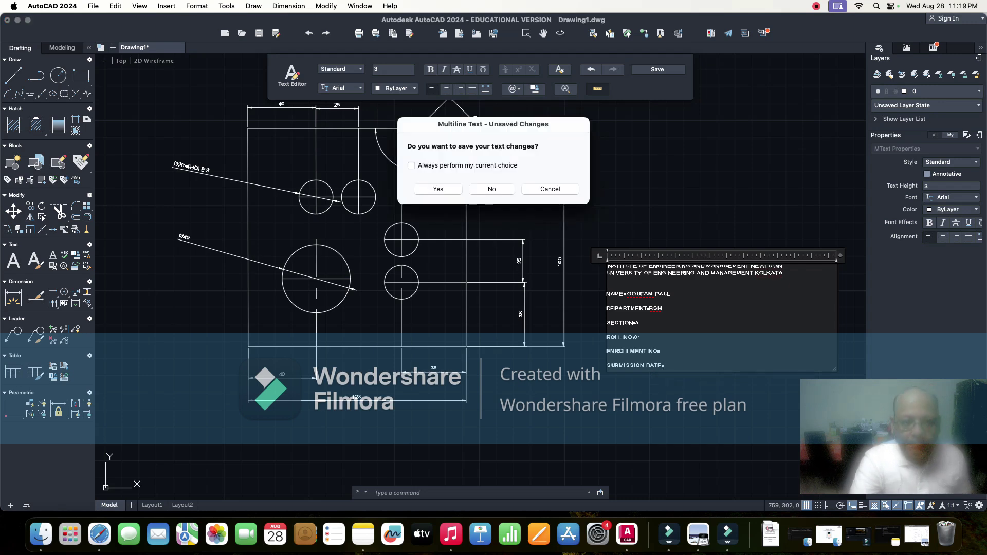
- Keep the title block text changes and run PLOT to open the Plot - Model dialog
{"action": "key", "text": "Return"}
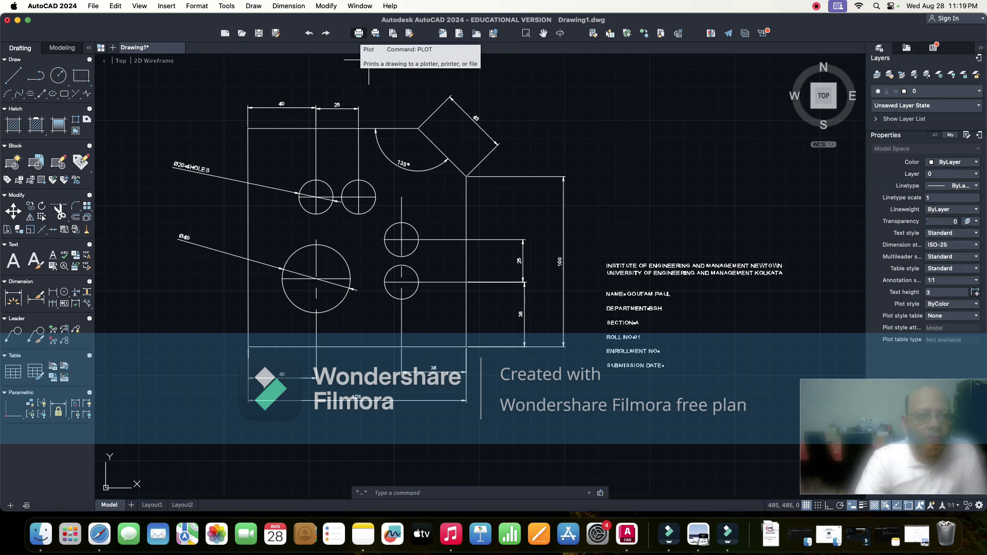
{"action": "left_click", "coordinate": [383, 492]}
{"action": "type", "text": "P"}
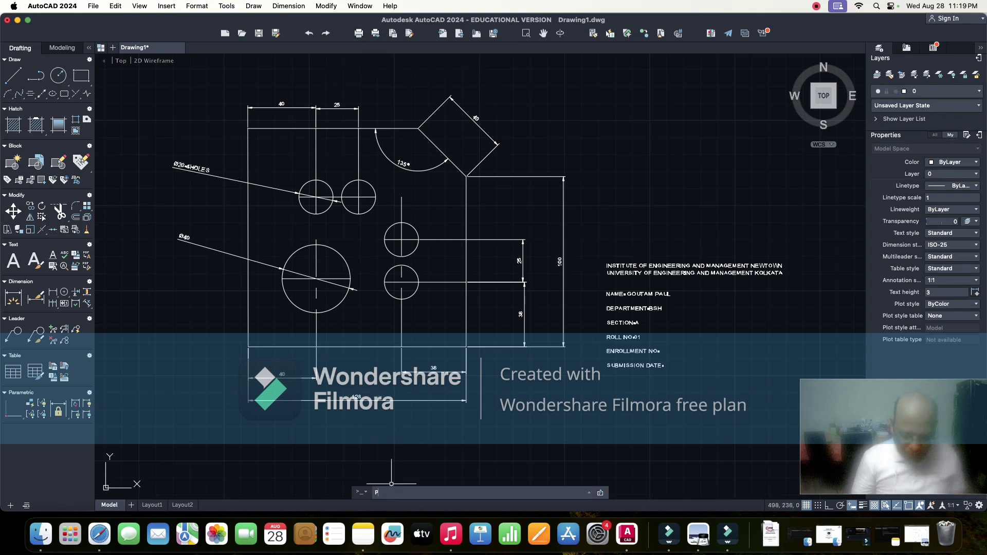
{"action": "type", "text": "LOT"}
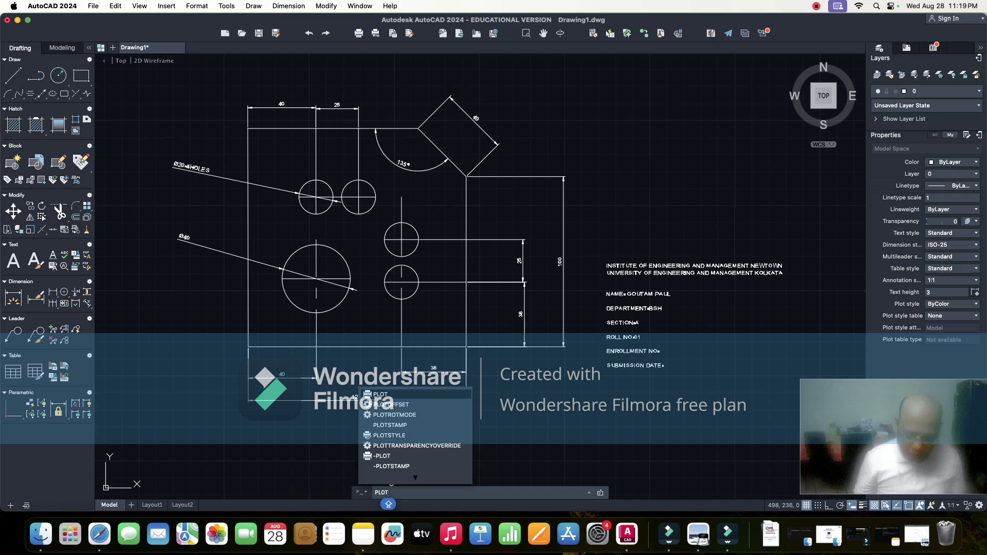
{"action": "key", "text": "Return"}
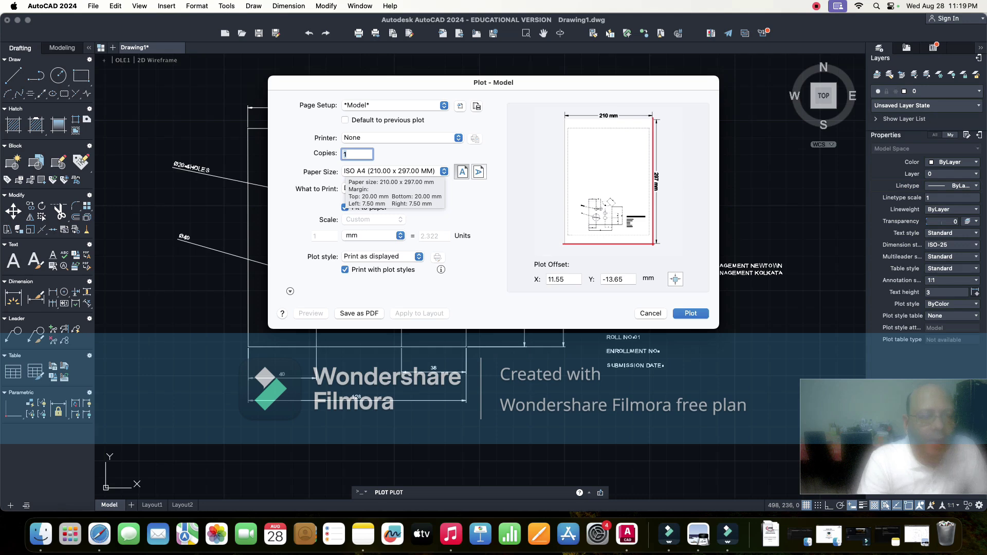
- Choose the DWG To PDF.pc3 printer in landscape and set What to Print to Window
{"action": "left_click", "coordinate": [457, 138]}
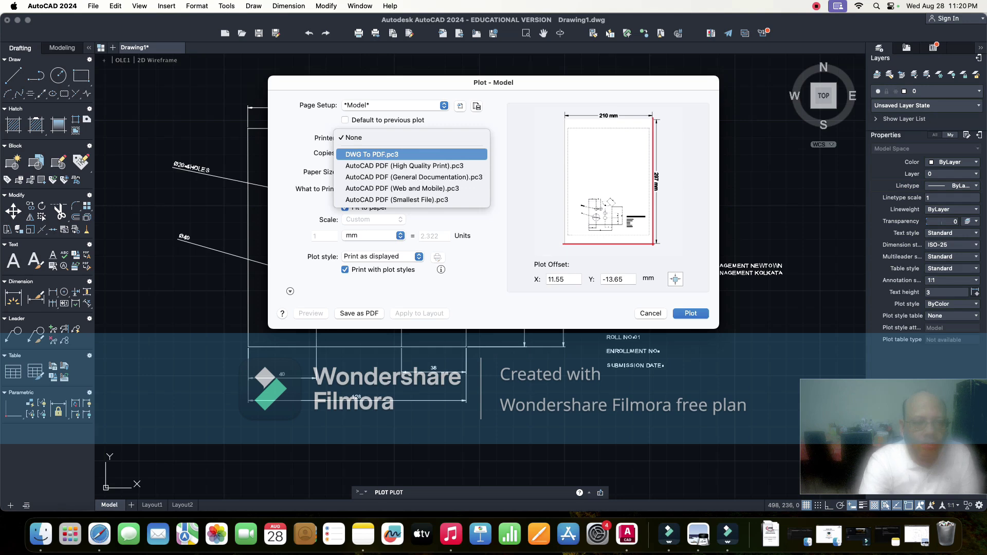
{"action": "left_click", "coordinate": [373, 154]}
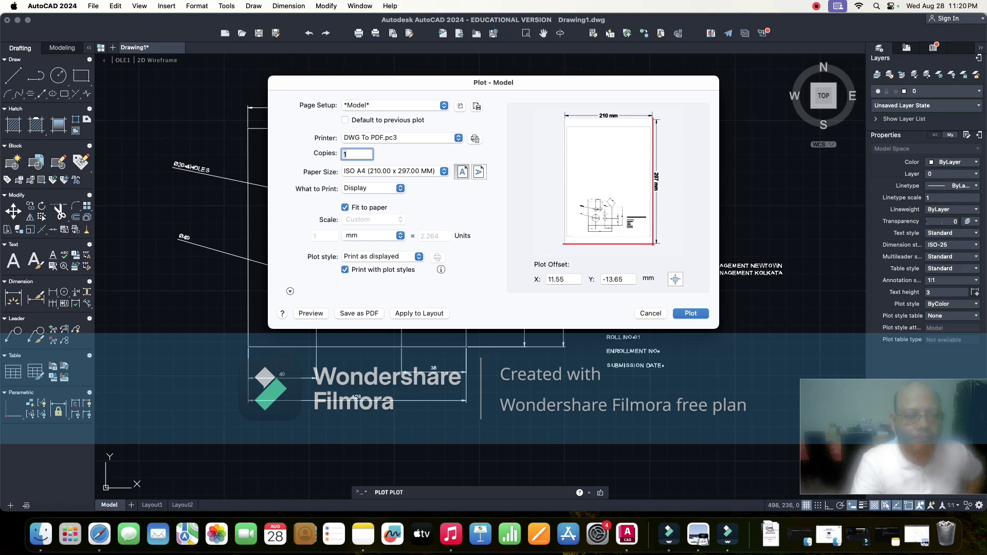
{"action": "left_click", "coordinate": [479, 172]}
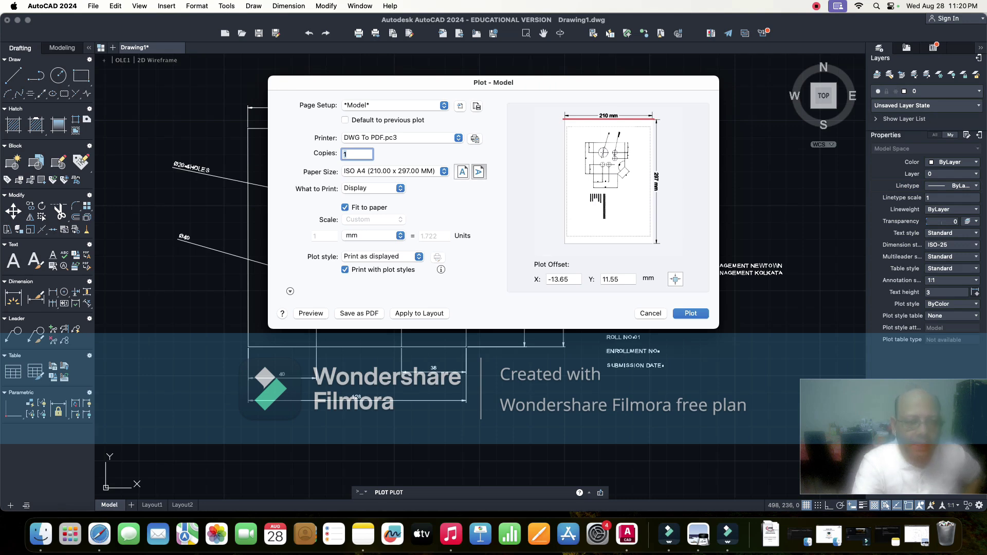
{"action": "left_click", "coordinate": [383, 256]}
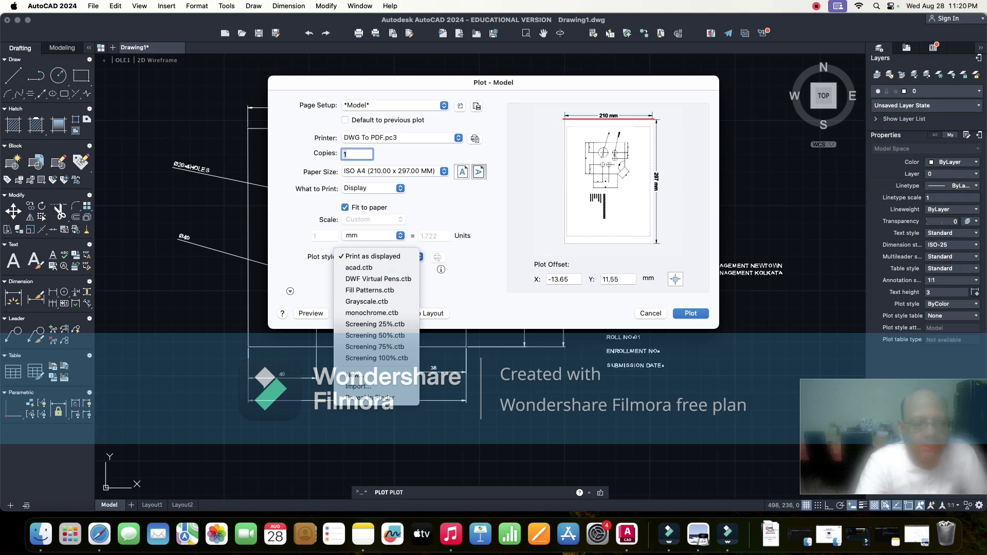
{"action": "key", "text": "Escape"}
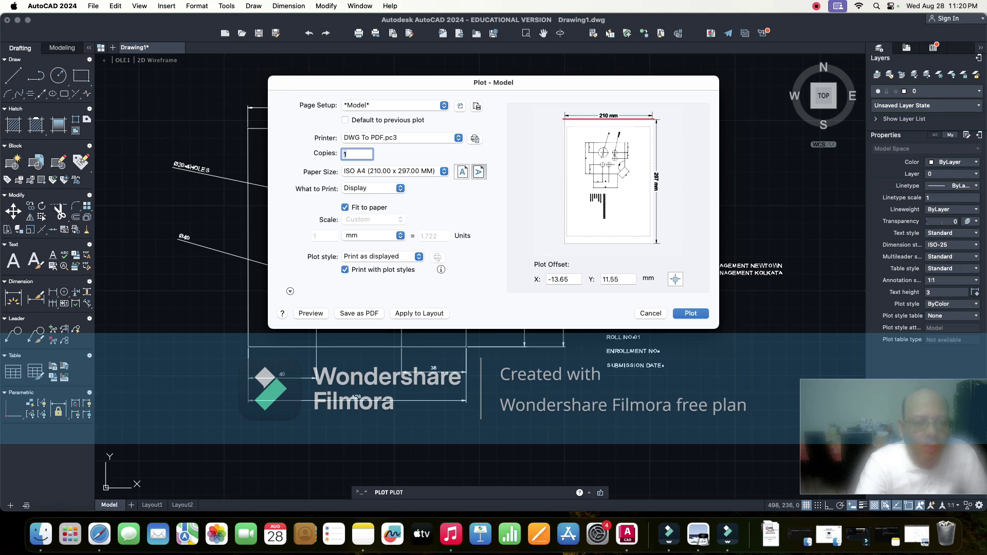
{"action": "left_click", "coordinate": [373, 188]}
{"action": "left_click", "coordinate": [369, 221]}
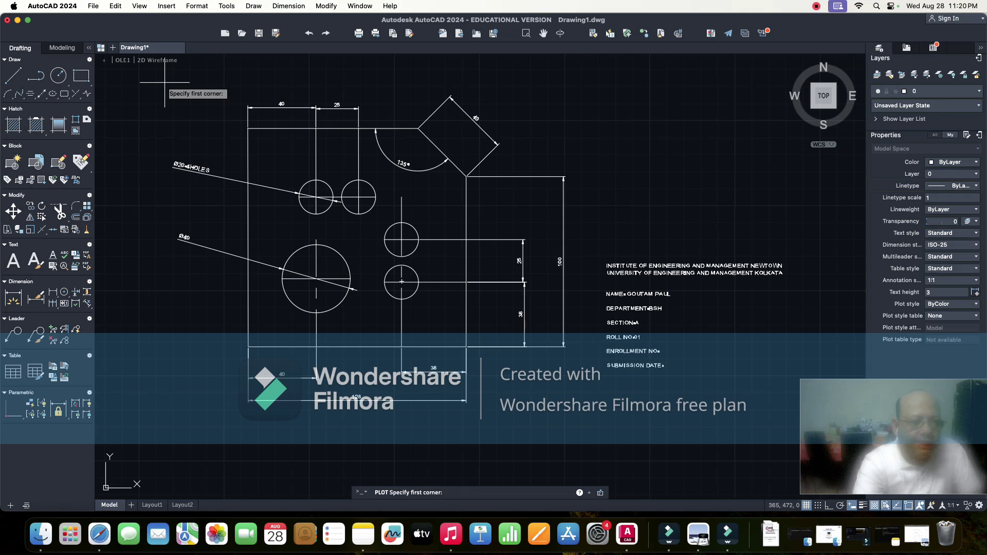
- Pick a plot window from above-left of the plate to below-right of the title block
{"action": "left_click", "coordinate": [164, 82]}
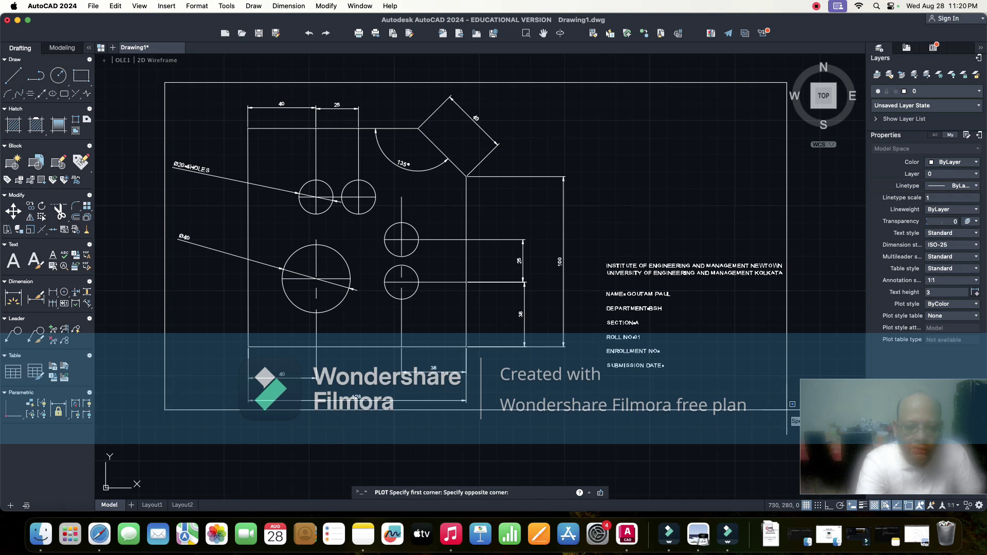
{"action": "left_click", "coordinate": [793, 404]}
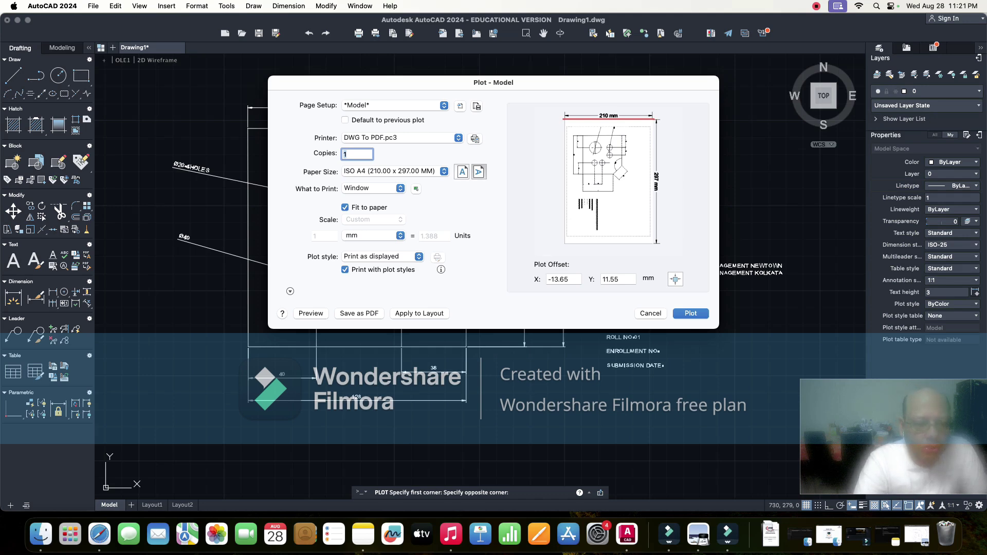
- Preview the plotted page, close the preview, and start plotting to a PDF file
{"action": "left_click", "coordinate": [311, 314]}
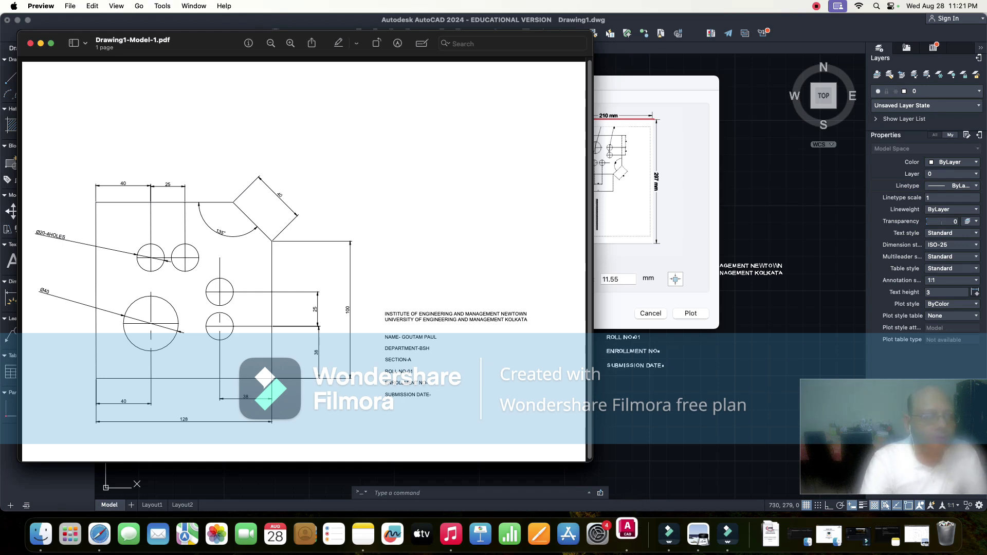
{"action": "key", "text": "super+w"}
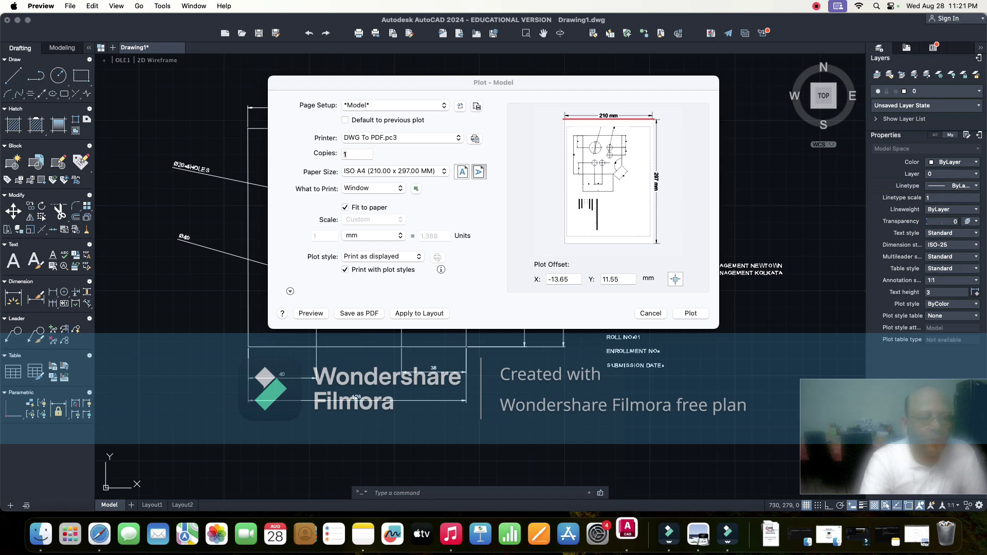
{"action": "left_click", "coordinate": [690, 313]}
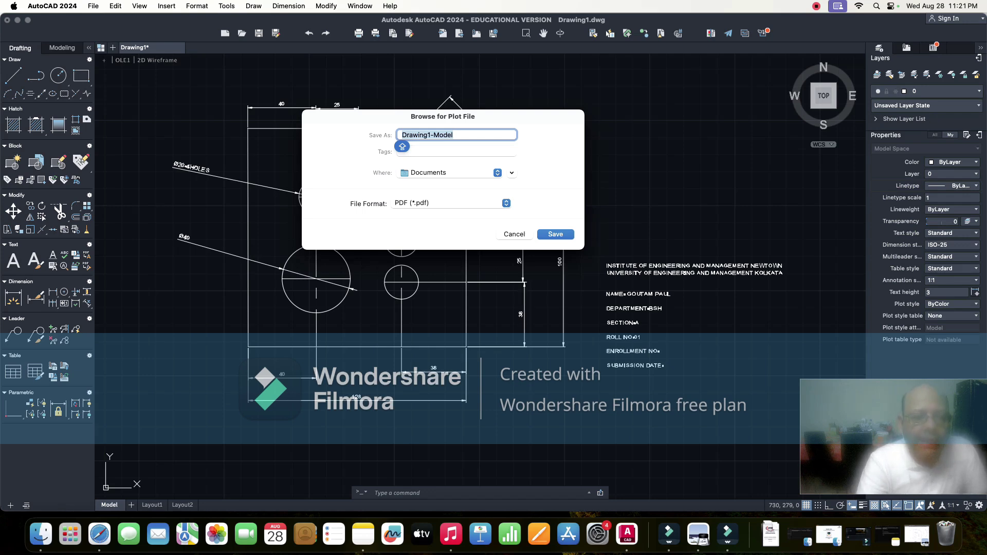
- Leave the save location as Documents and cancel the Browse for Plot File dialog
{"action": "left_click", "coordinate": [497, 172]}
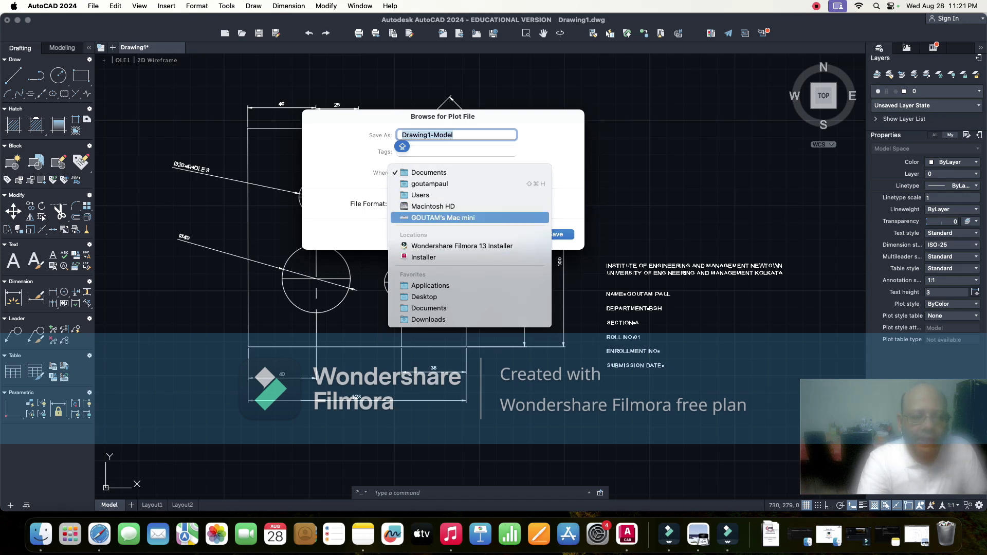
{"action": "key", "text": "Escape"}
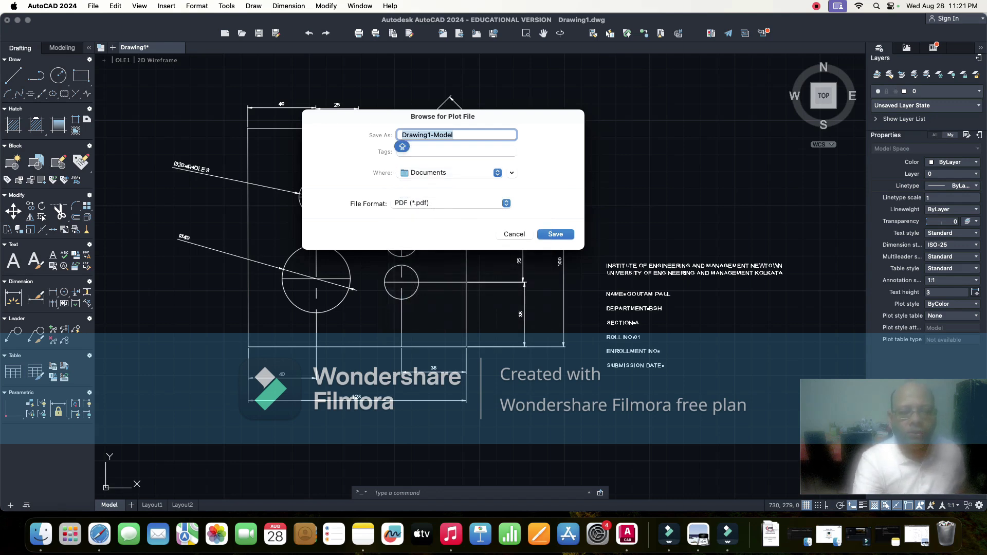
{"action": "key", "text": "Escape"}
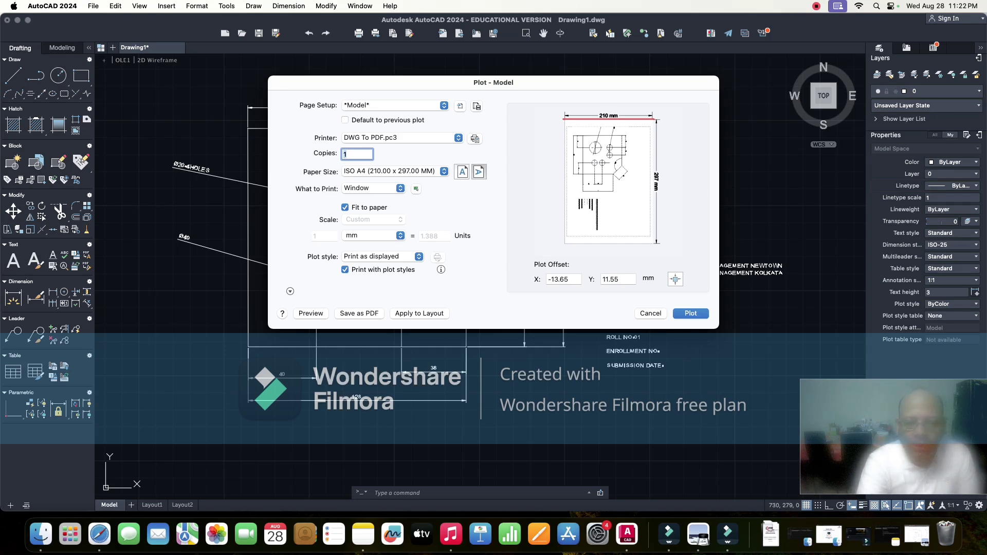
- Close the Plot dialog and open ESC194294 LAB MANUAL.pdf from the Downloads stack
{"action": "key", "text": "Escape"}
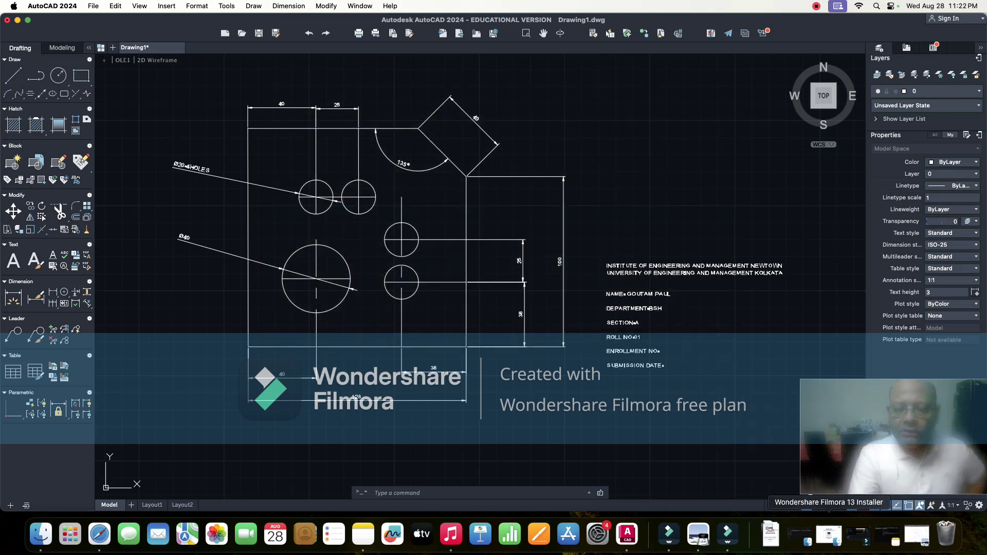
{"action": "left_click", "coordinate": [770, 534]}
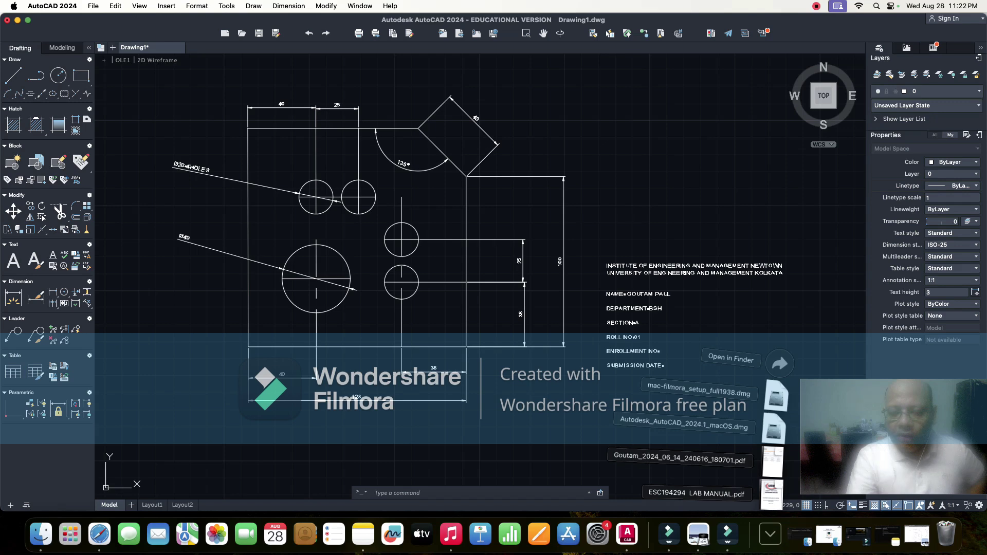
{"action": "left_click", "coordinate": [771, 493]}
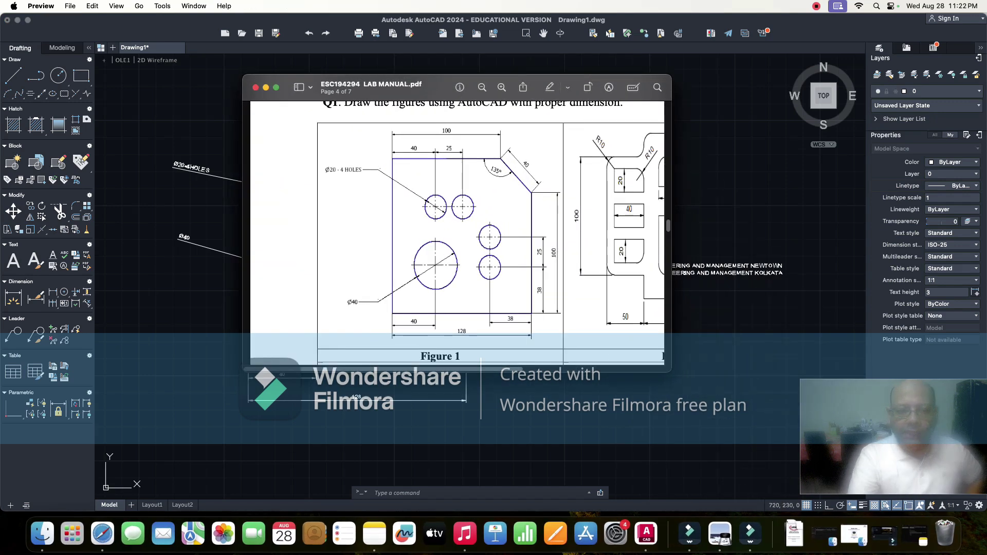